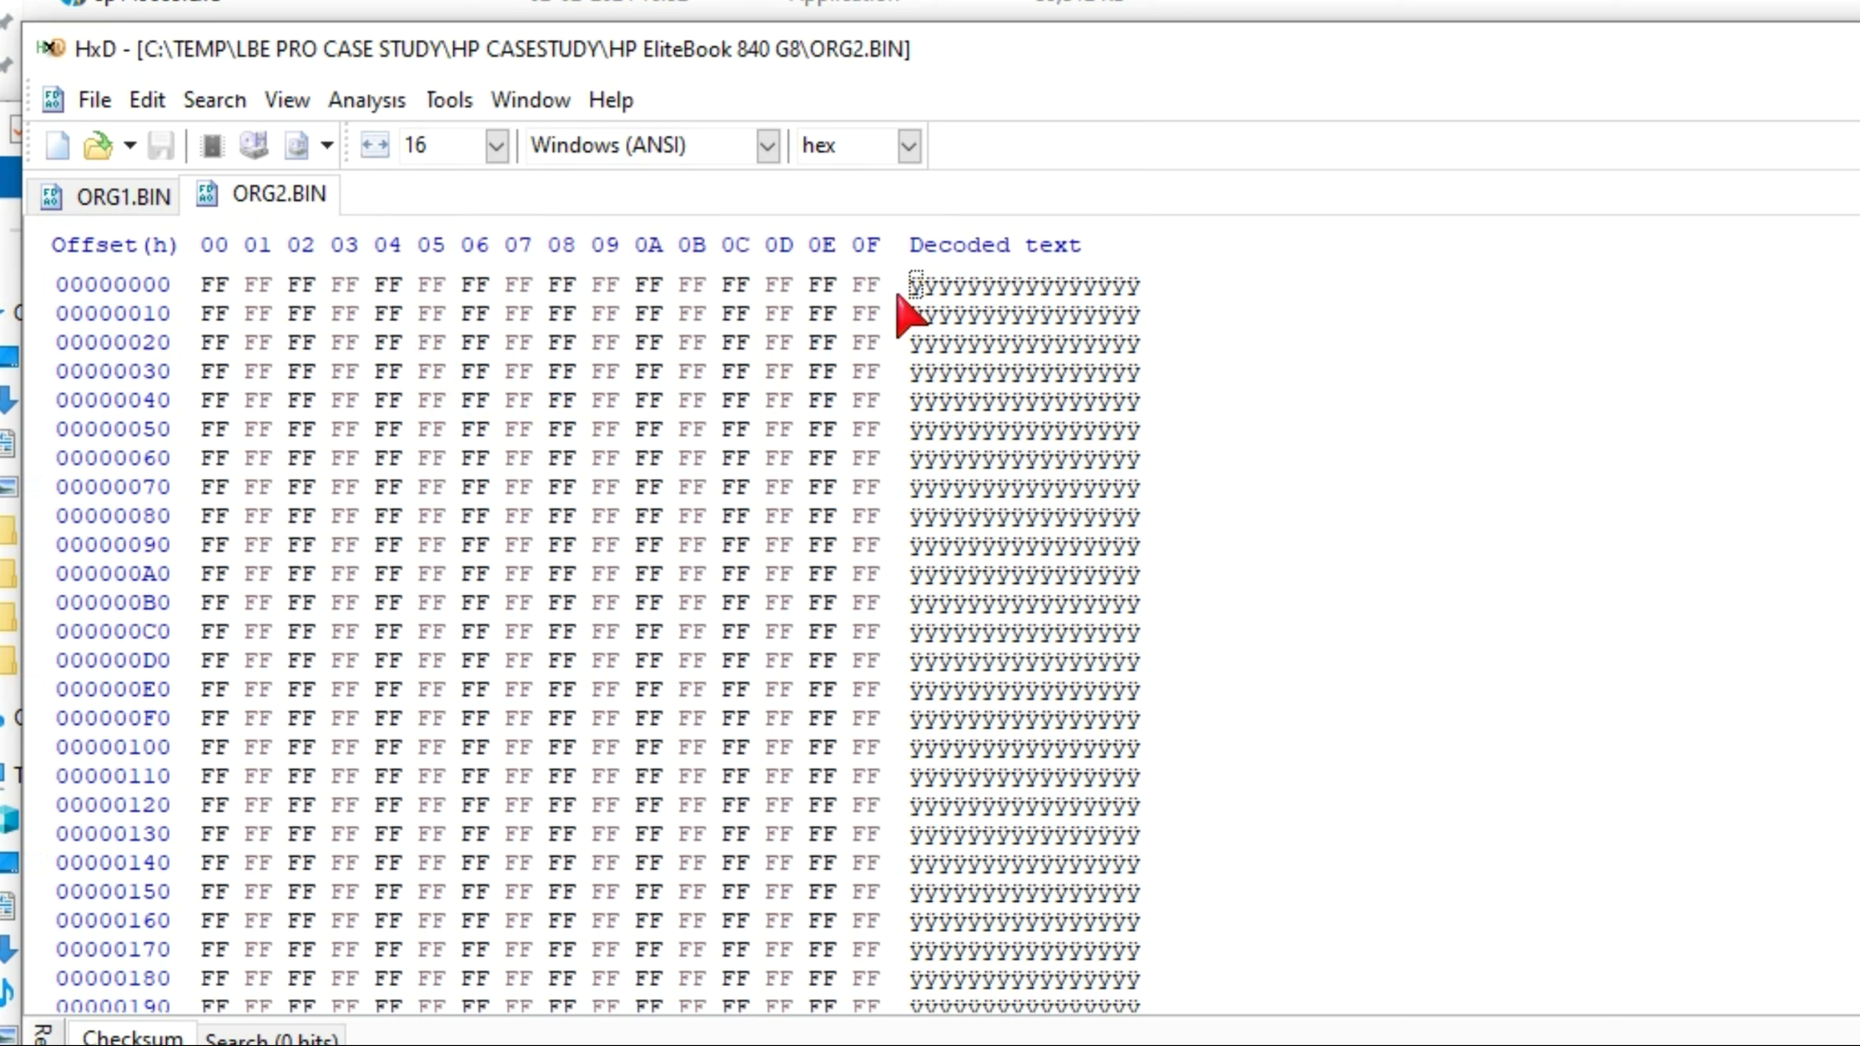
# - Examine the start and end of the ORG2.BIN hex dump
pyautogui.moveTo(915, 285); pyautogui.dragTo(1216, 607)
pyautogui.scroll(-1, 1011, 557)
pyautogui.scroll(-4, 1029, 631)
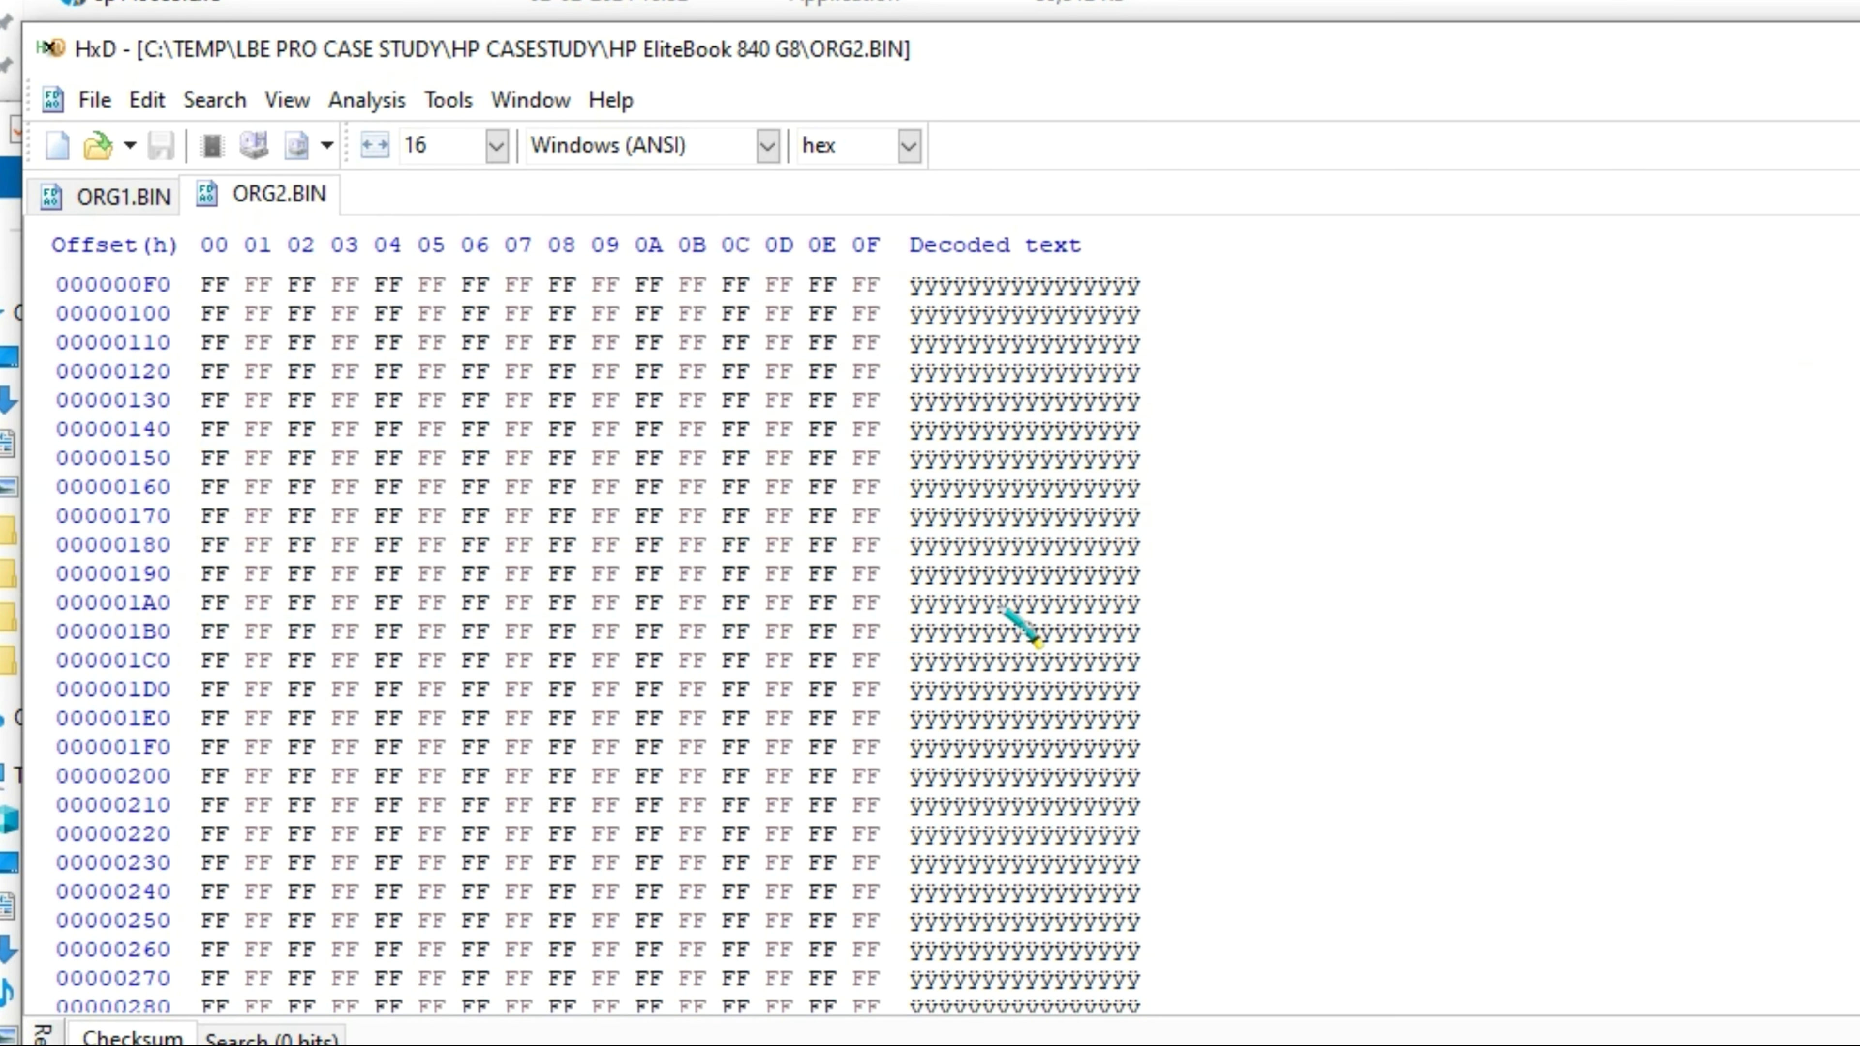
pyautogui.moveTo(1856, 242); pyautogui.dragTo(1856, 1004)
pyautogui.scroll(4, 1410, 786)
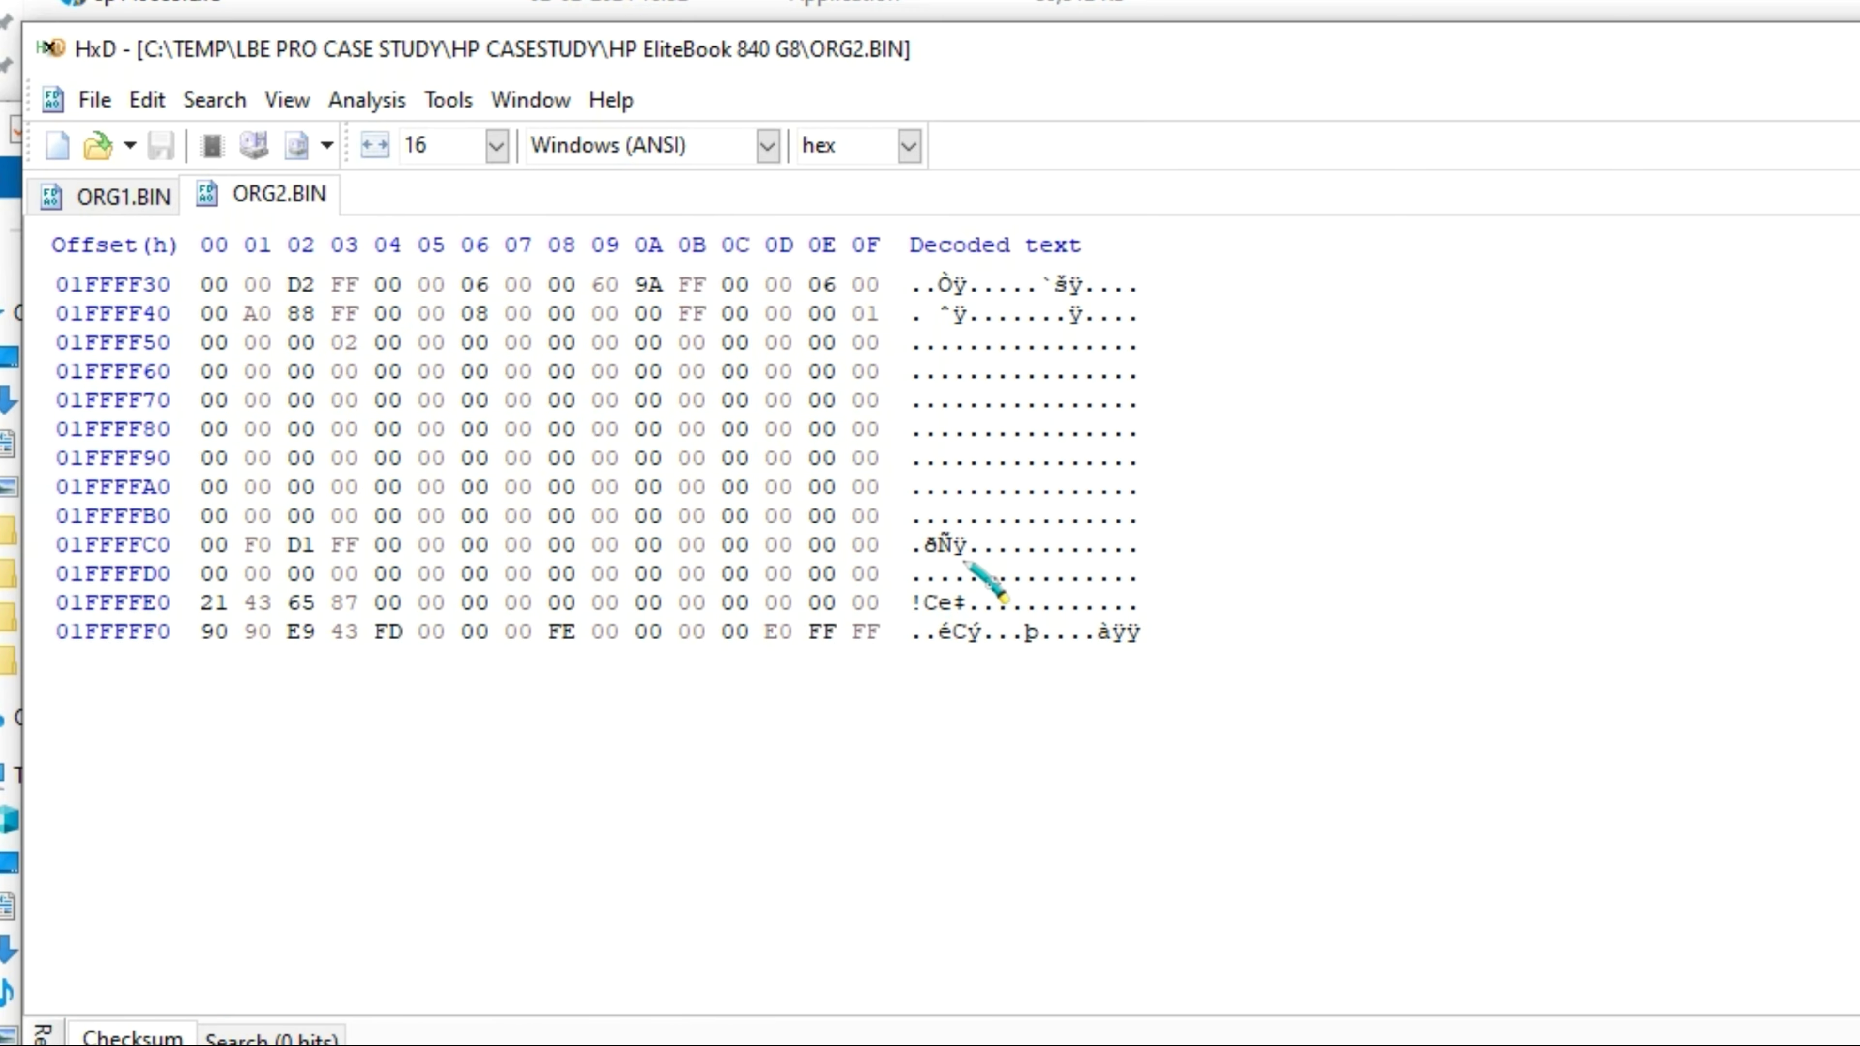
# - Compare the ORG1.BIN and ORG2.BIN dumps, then close the hex editor
pyautogui.click(134, 197)
pyautogui.click(289, 195)
pyautogui.click(119, 195)
pyautogui.click(227, 196)
pyautogui.hotkey('alt', 'F4')
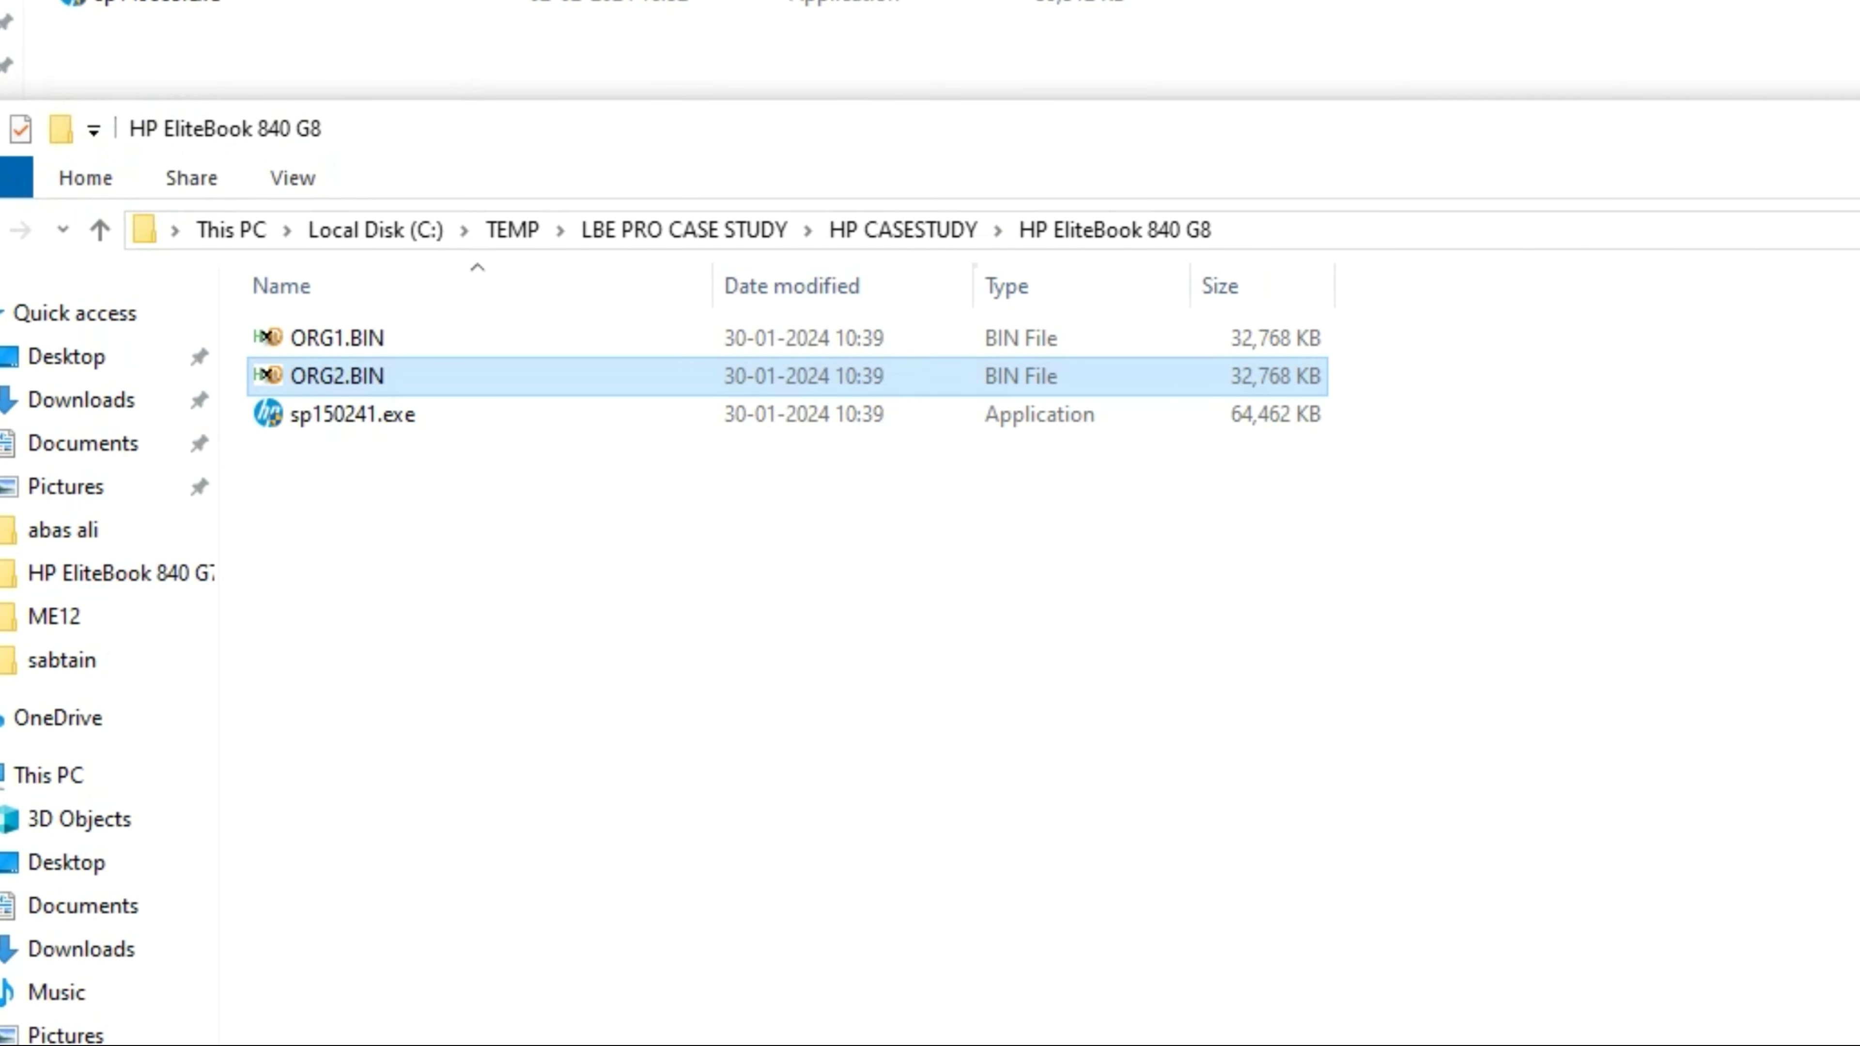
# - Open EN25QH64_20240121_225525.BIN from the hp 440 g2 (UVF) folder in HxD, examine its start and end, and close it
pyautogui.hotkey('alt', 'Tab')
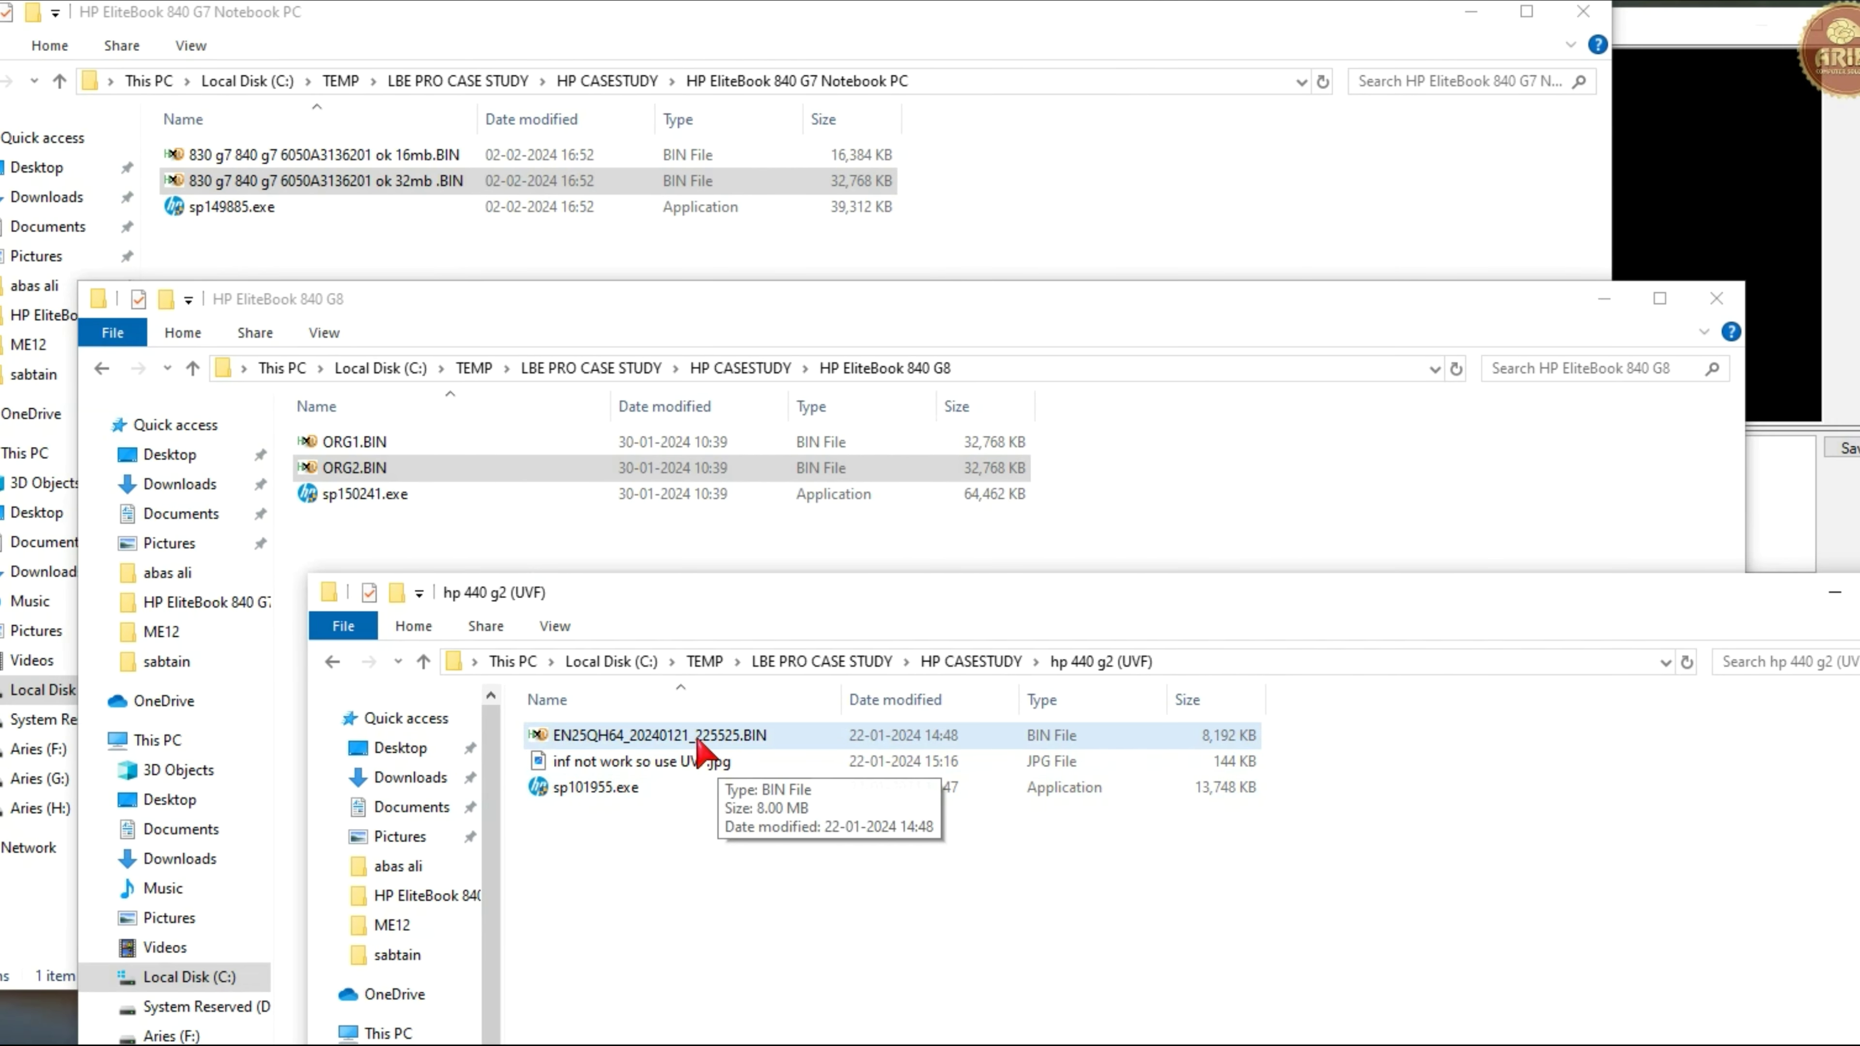
pyautogui.doubleClick(697, 741)
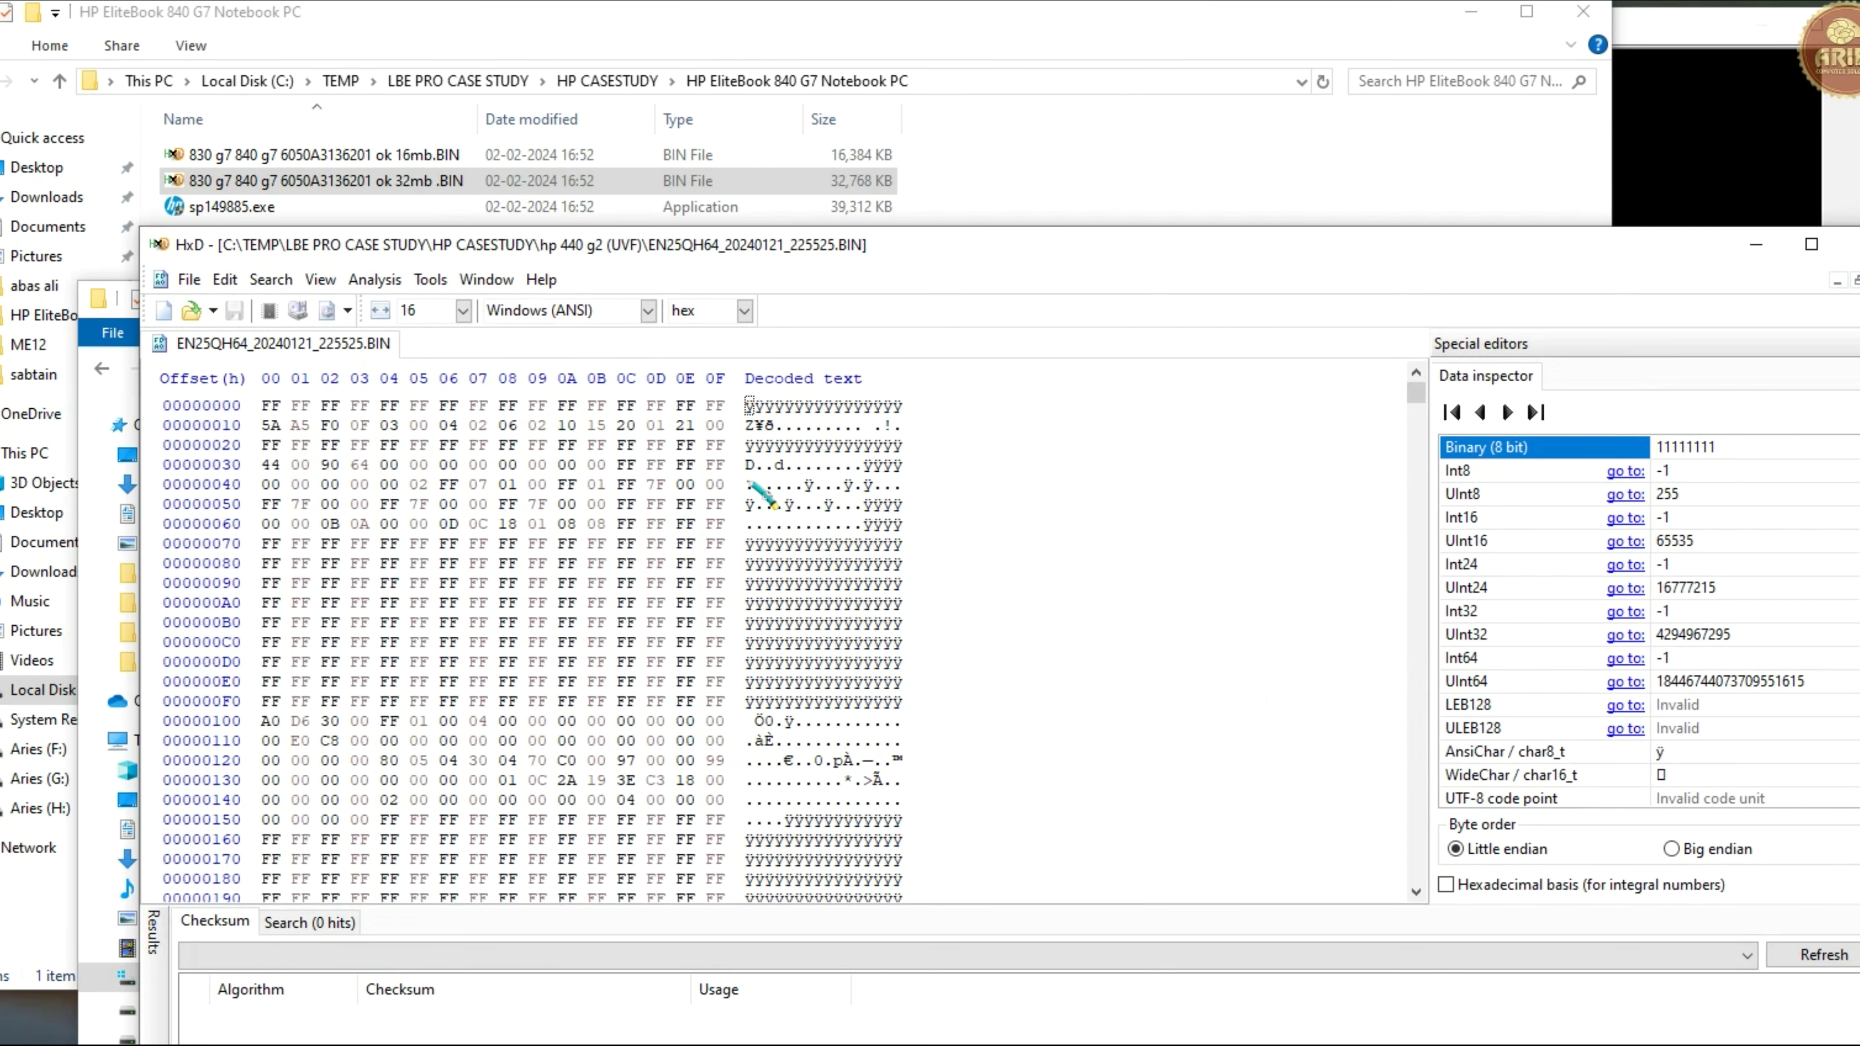
pyautogui.moveTo(1416, 395); pyautogui.dragTo(1416, 883)
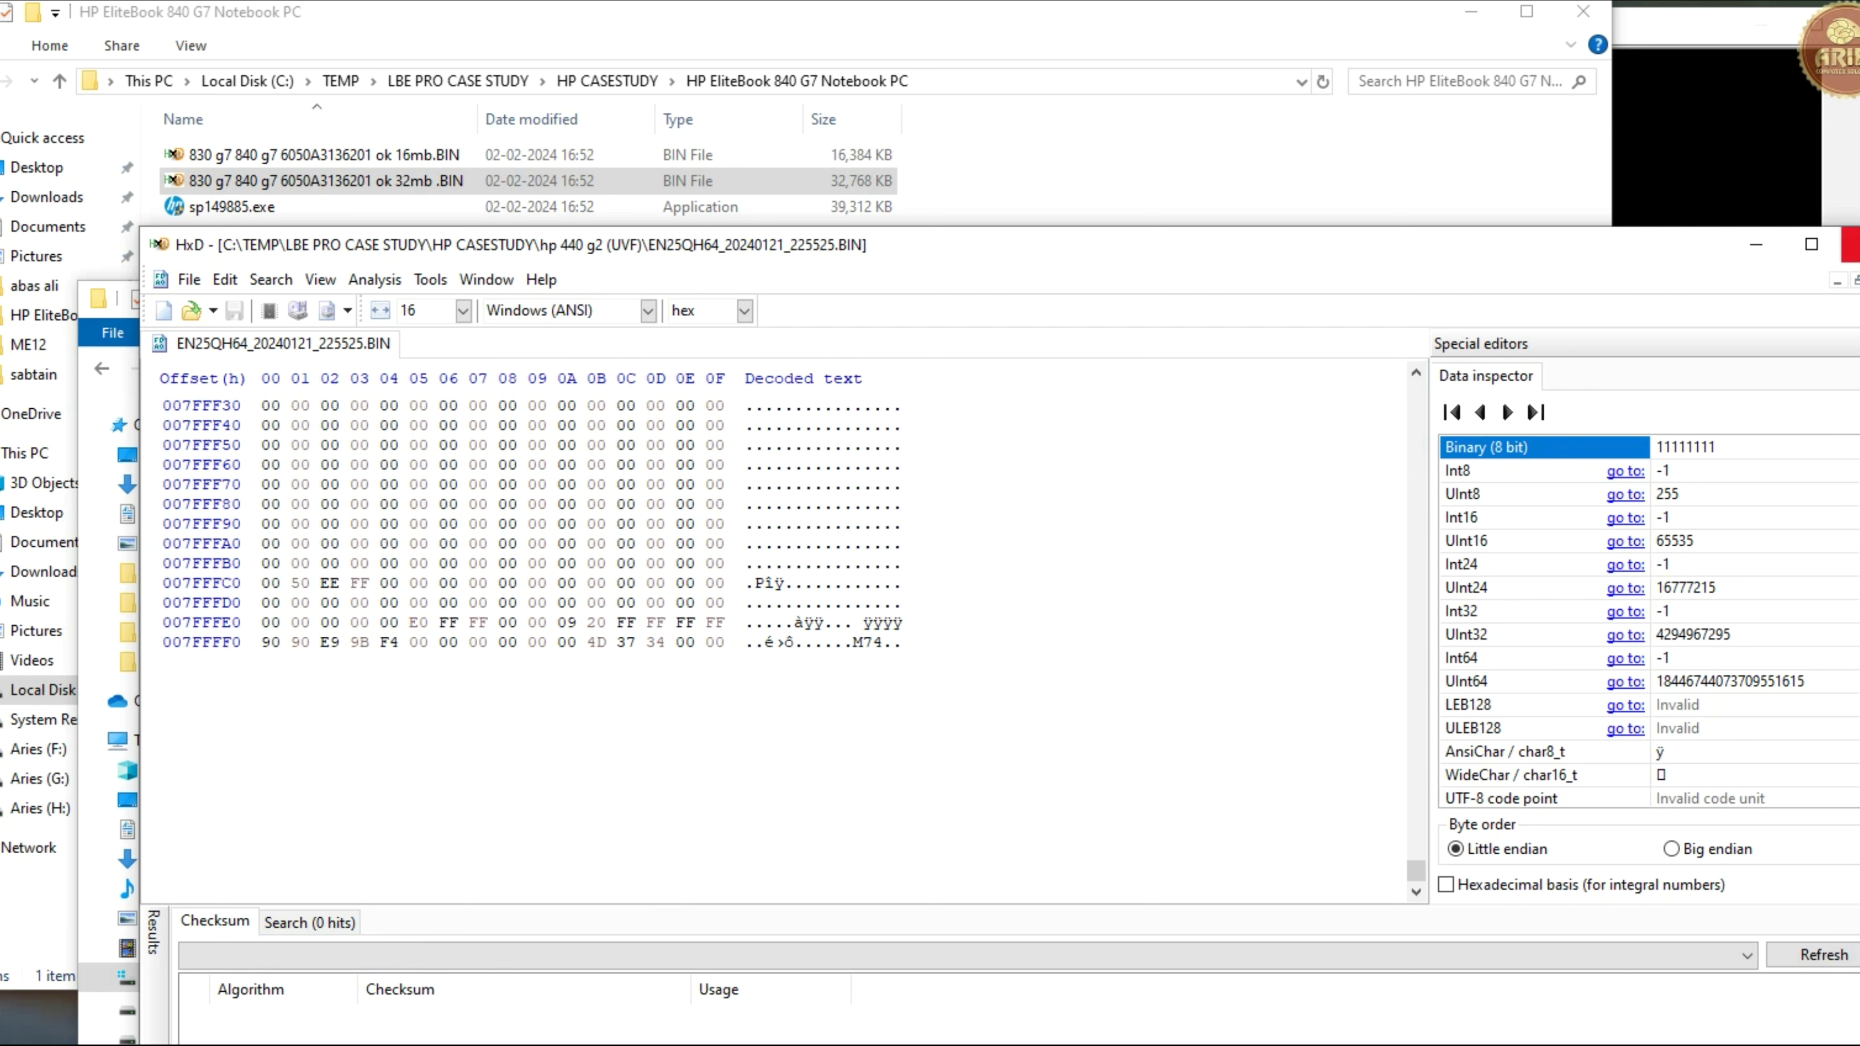
pyautogui.click(1850, 244)
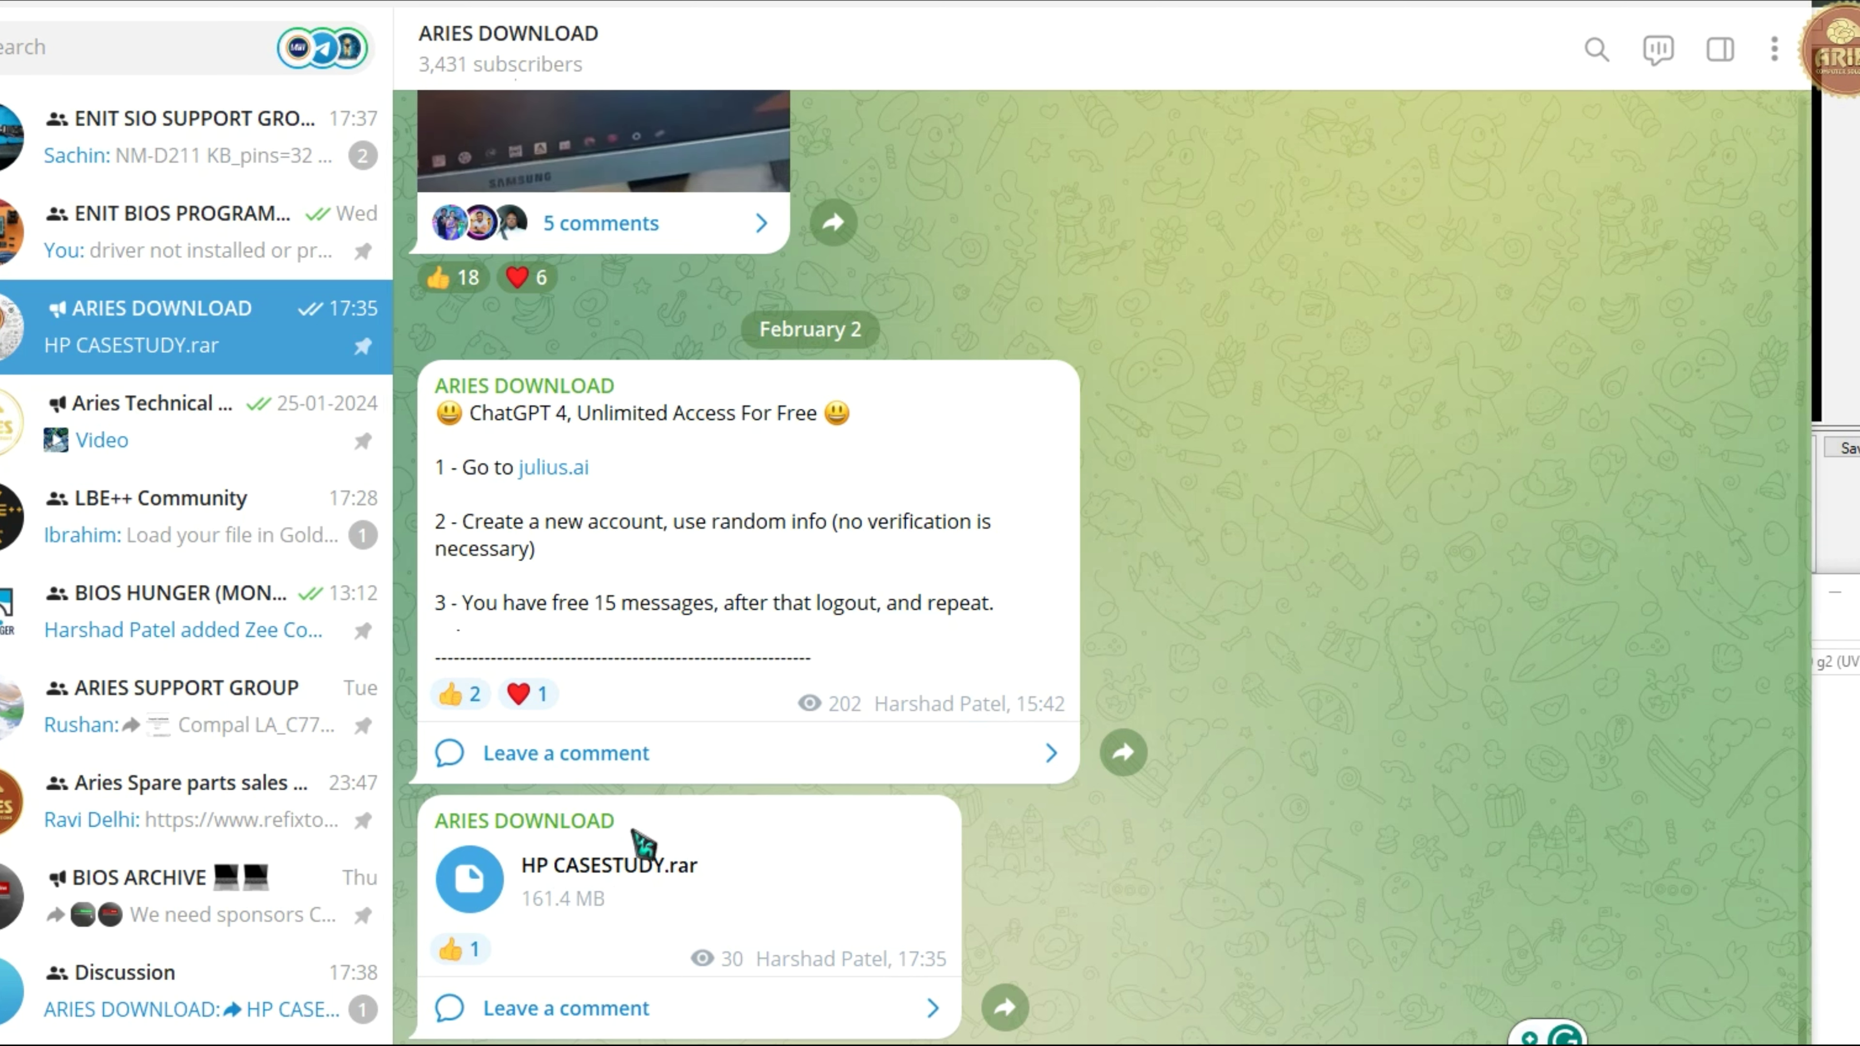
# - In Telegram, review the HP CASESTUDY.rar post's options and the ARIES DOWNLOAD channel's info with its link
pyautogui.rightClick(871, 880)
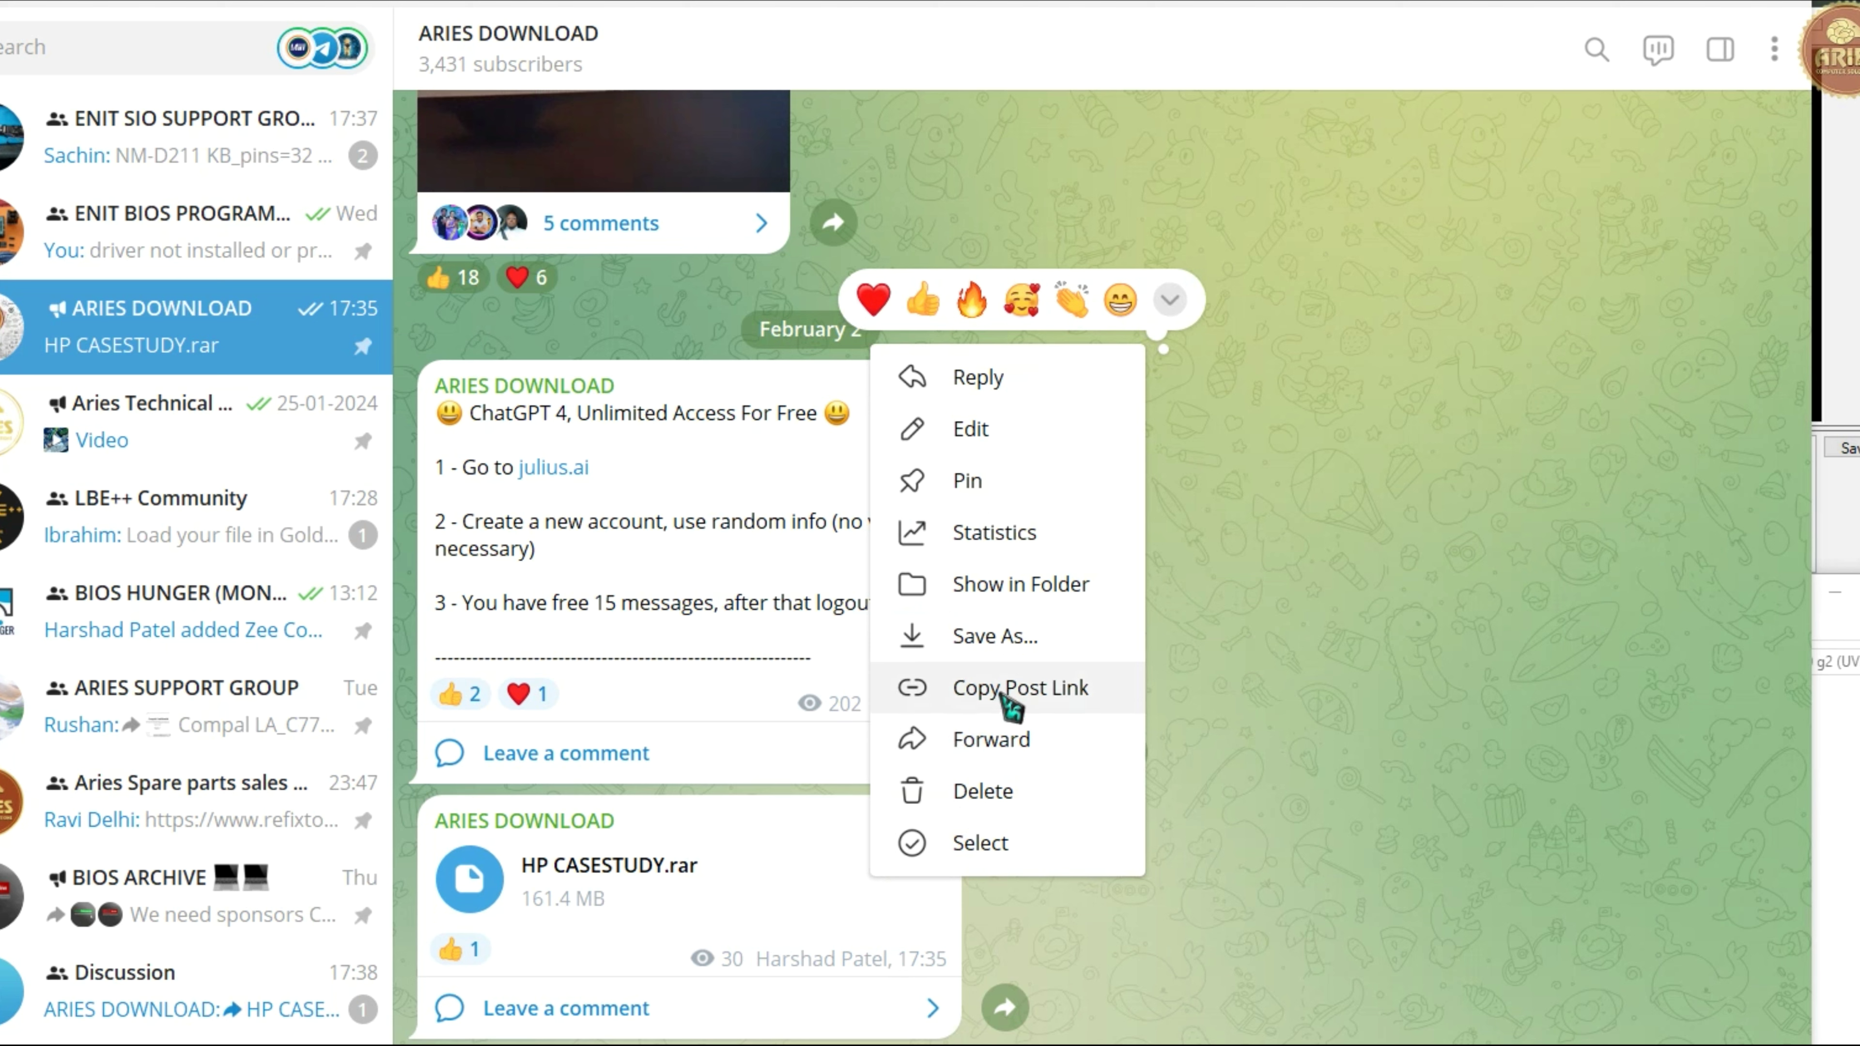
pyautogui.rightClick(810, 360)
pyautogui.click(504, 60)
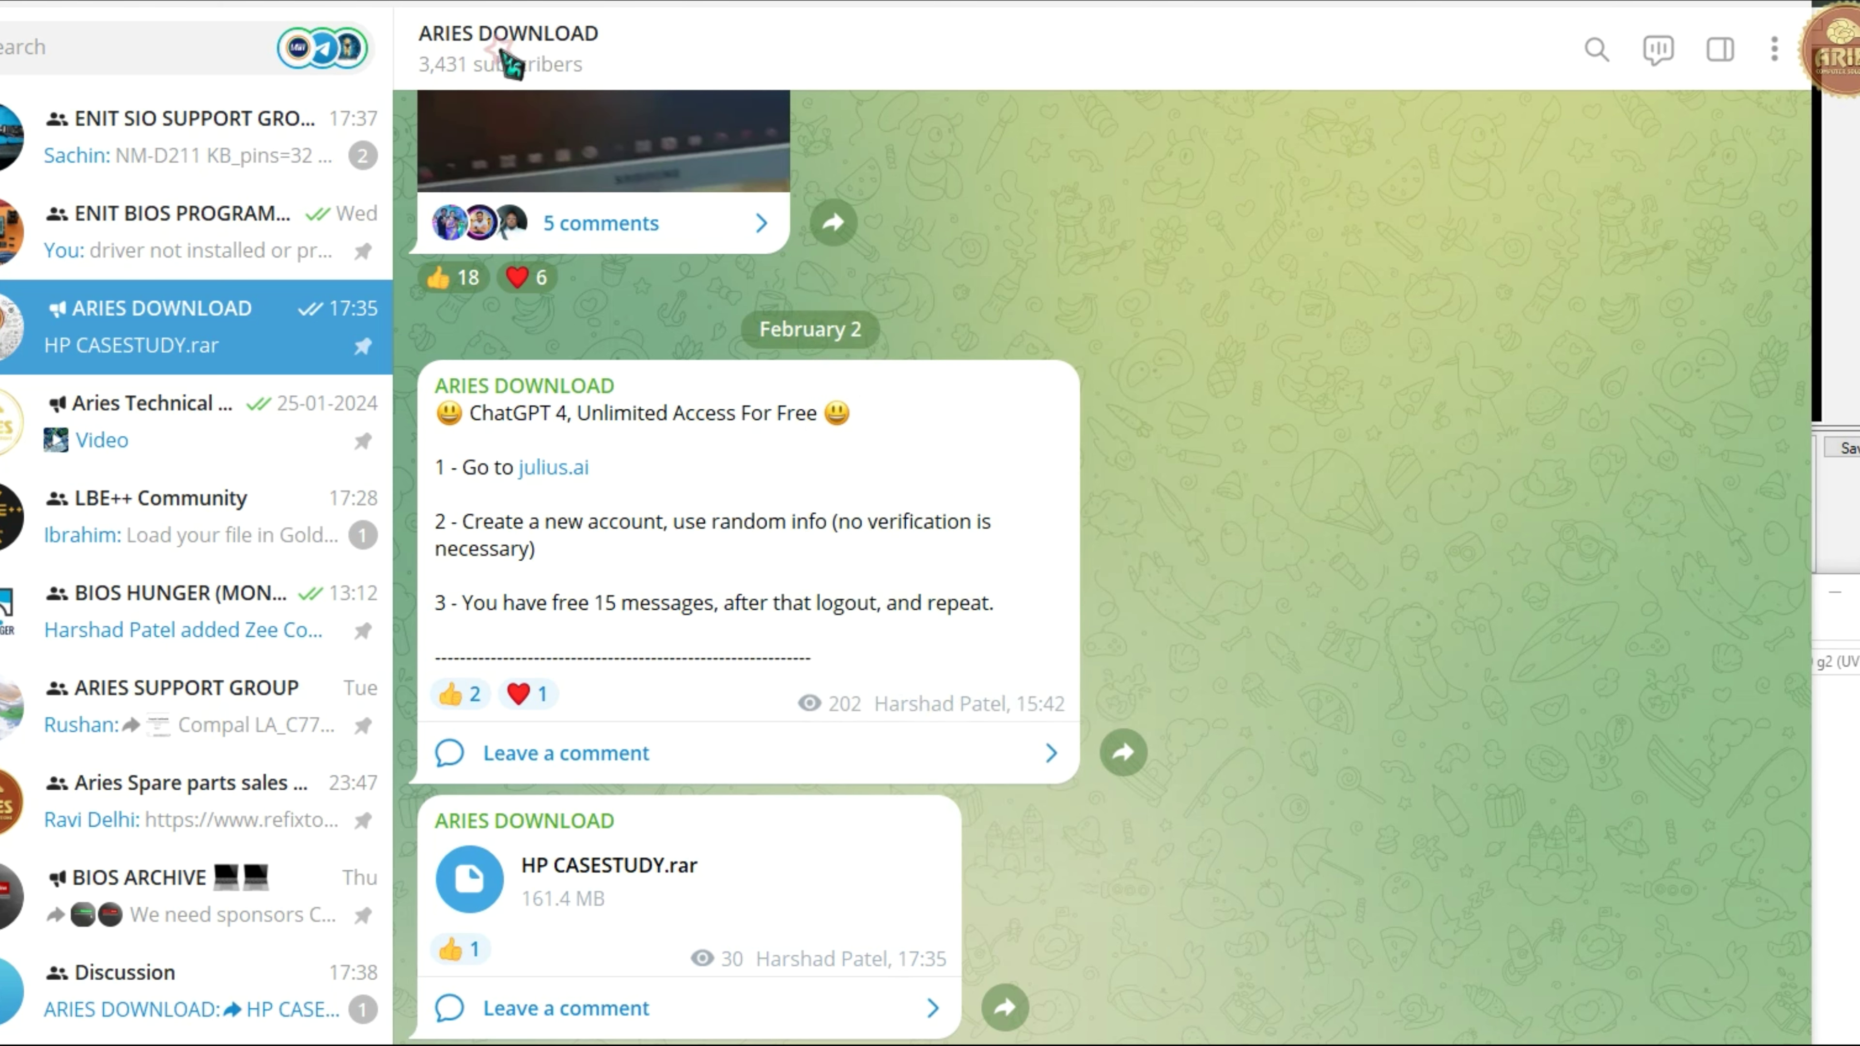
pyautogui.click(502, 50)
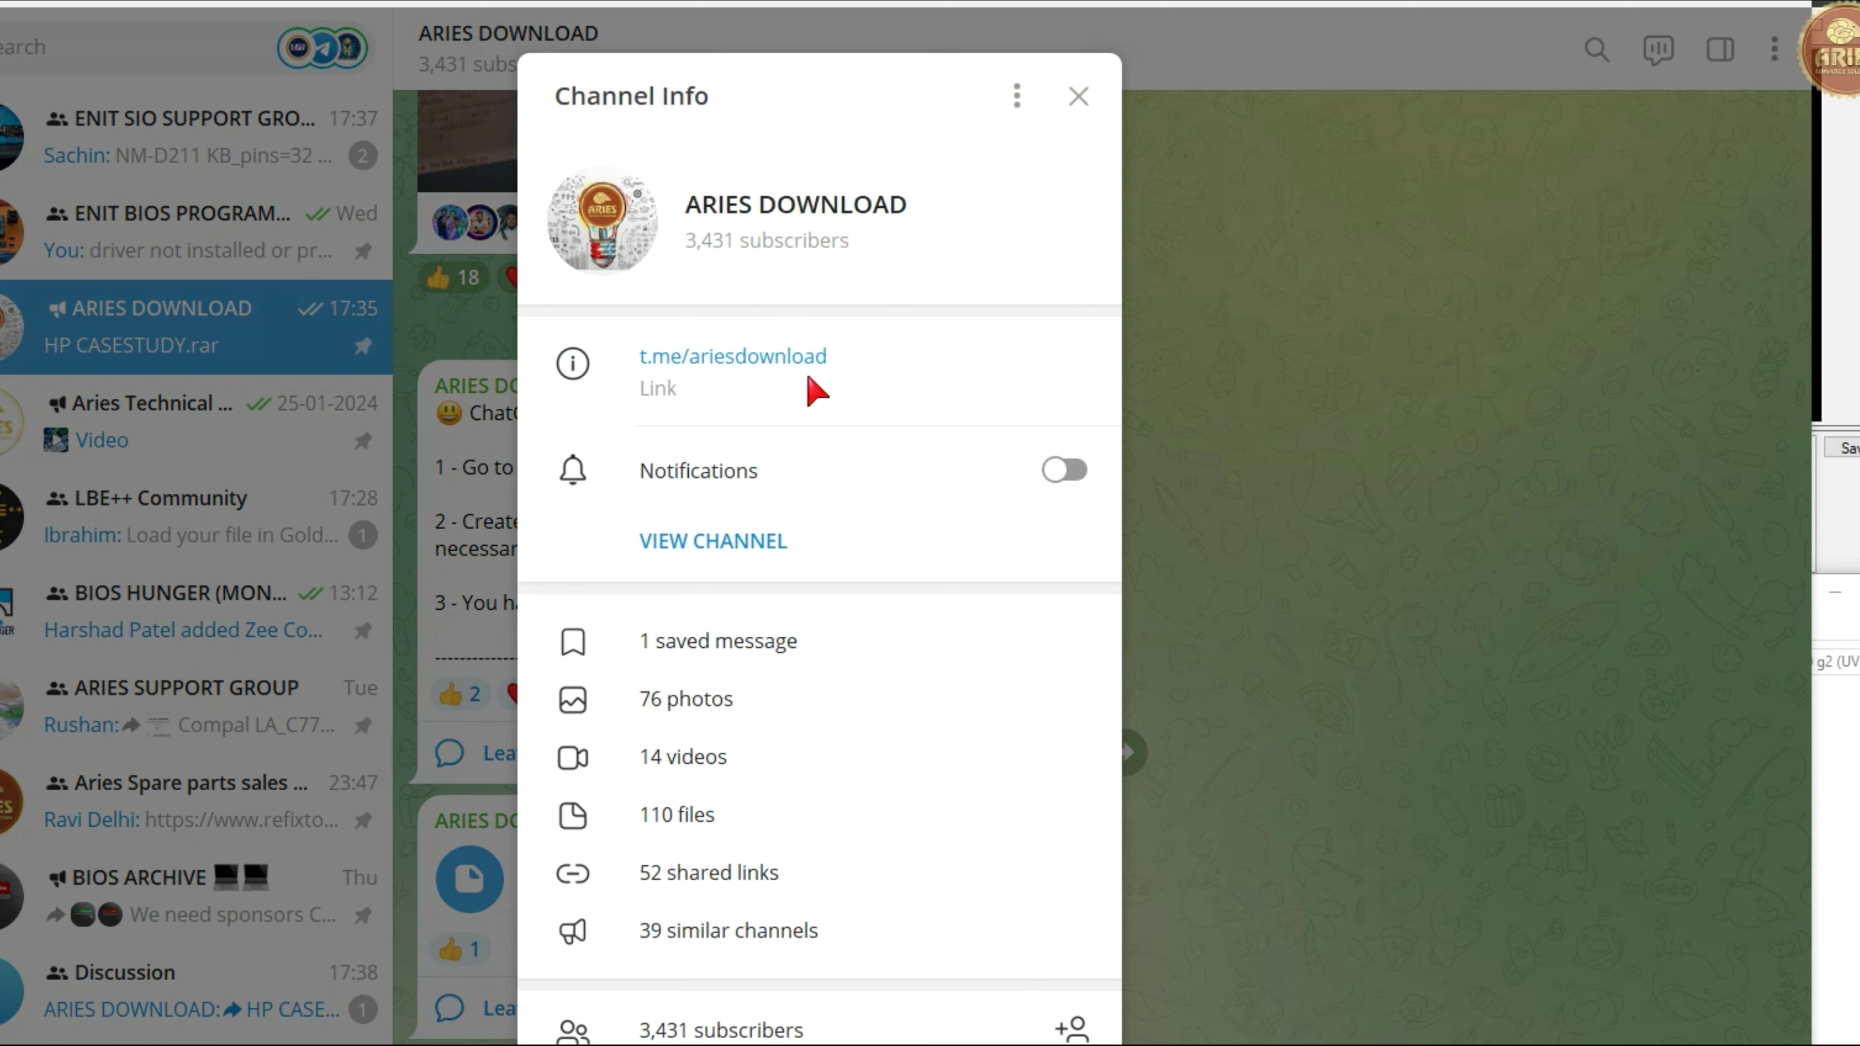
pyautogui.click(1078, 99)
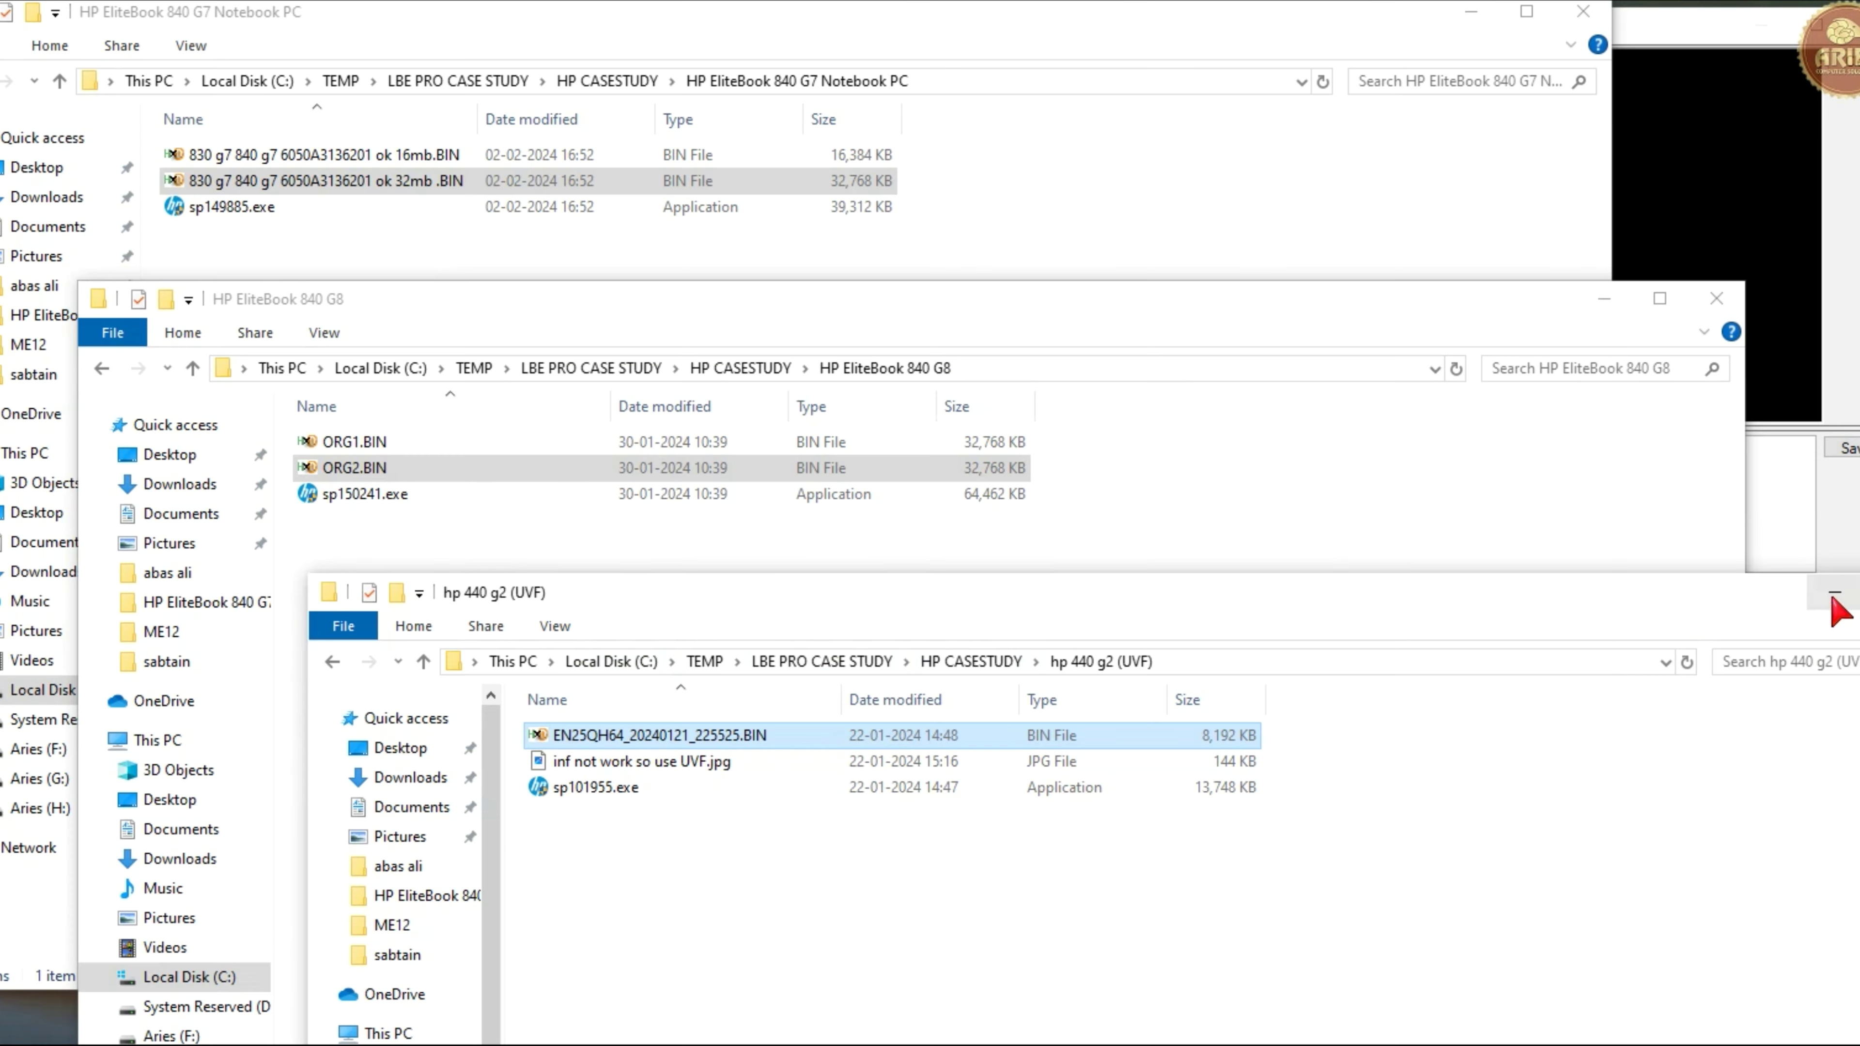
# - Minimize the three case-study folder windows and open the HP EliteBook 840 G7 Notebook PC folder in LBE Pro's file browser
pyautogui.click(1792, 546)
pyautogui.click(1607, 299)
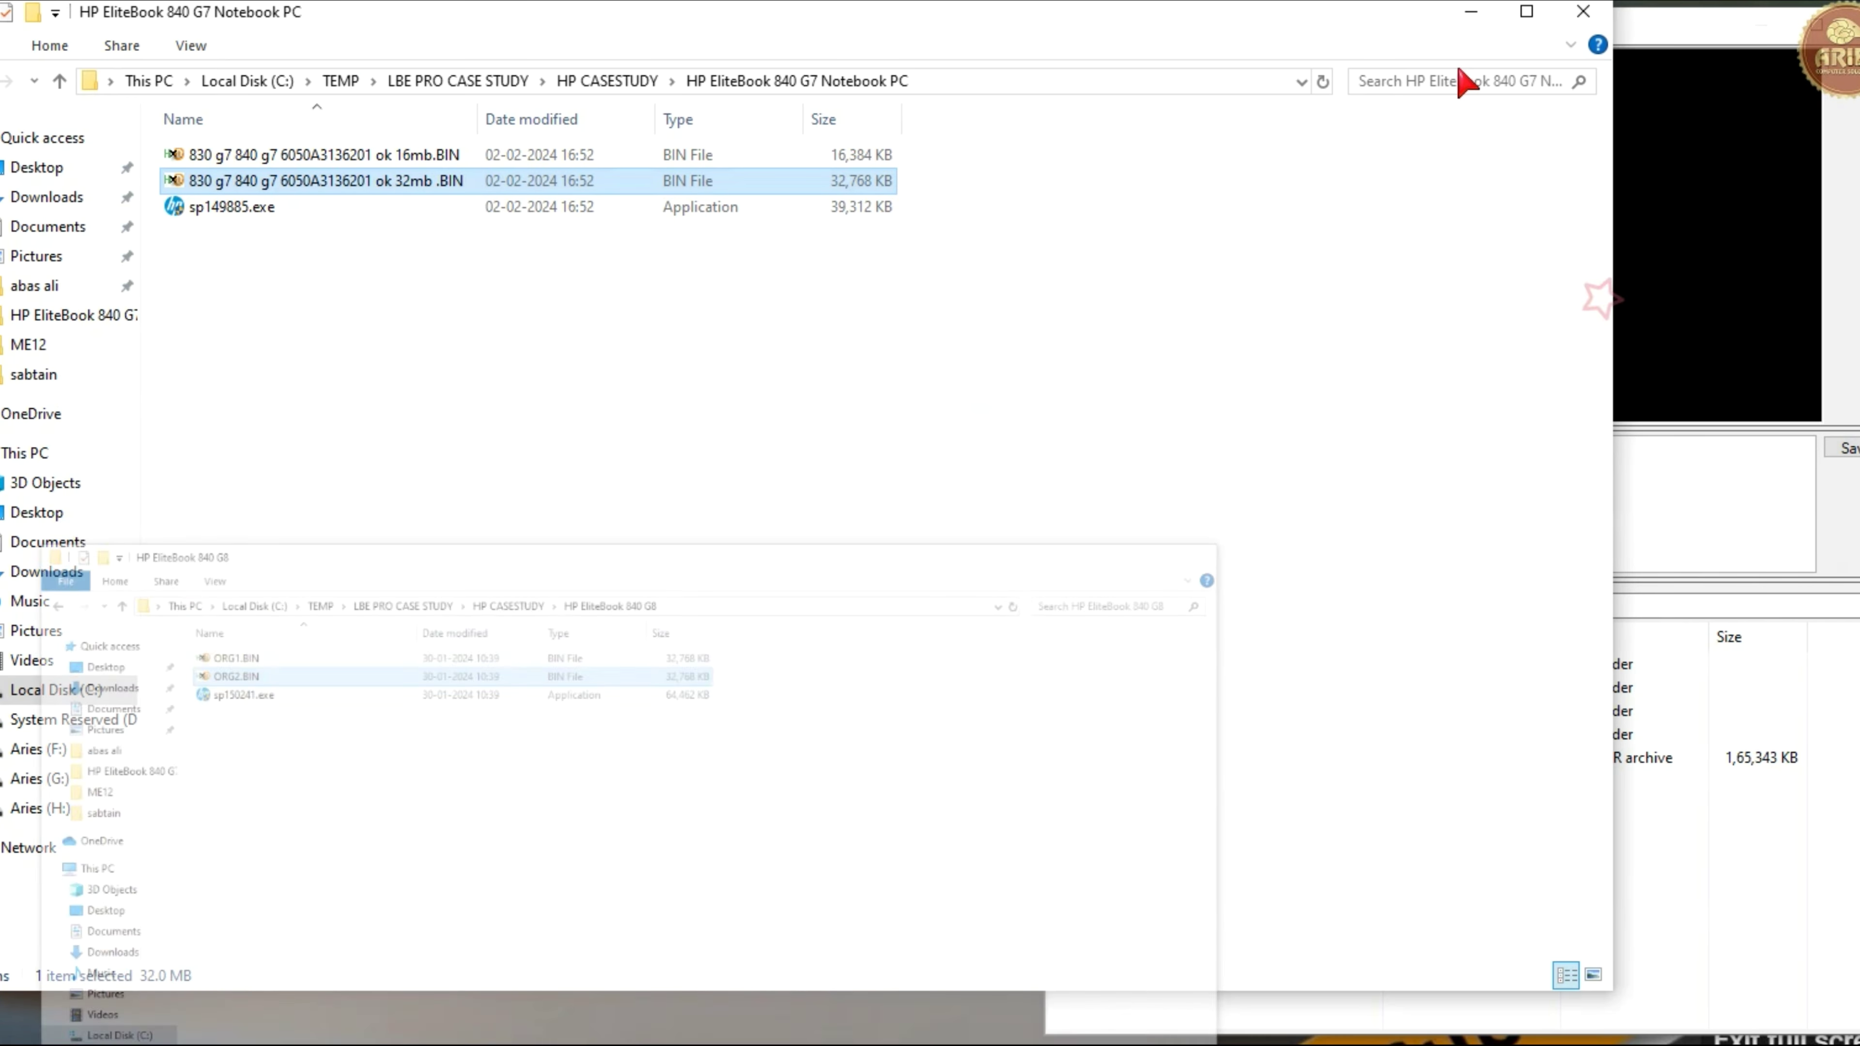
pyautogui.click(1471, 11)
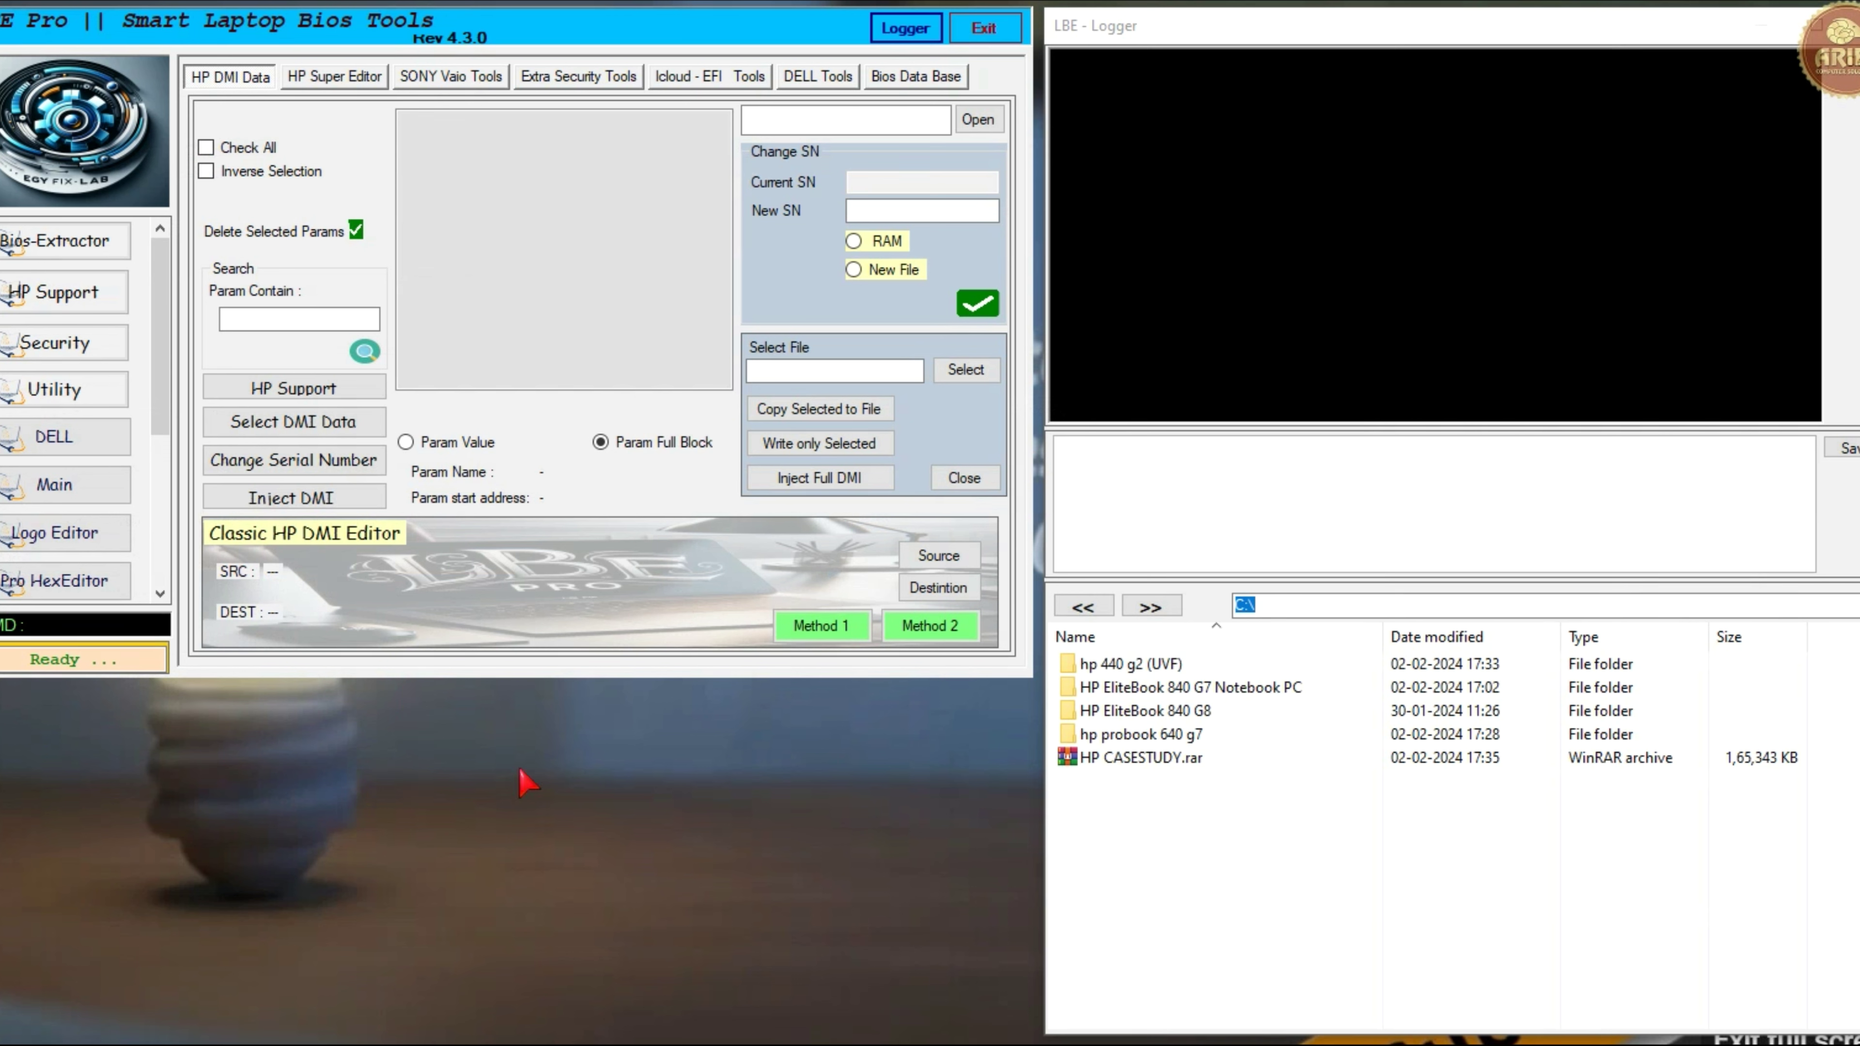
pyautogui.click(1130, 690)
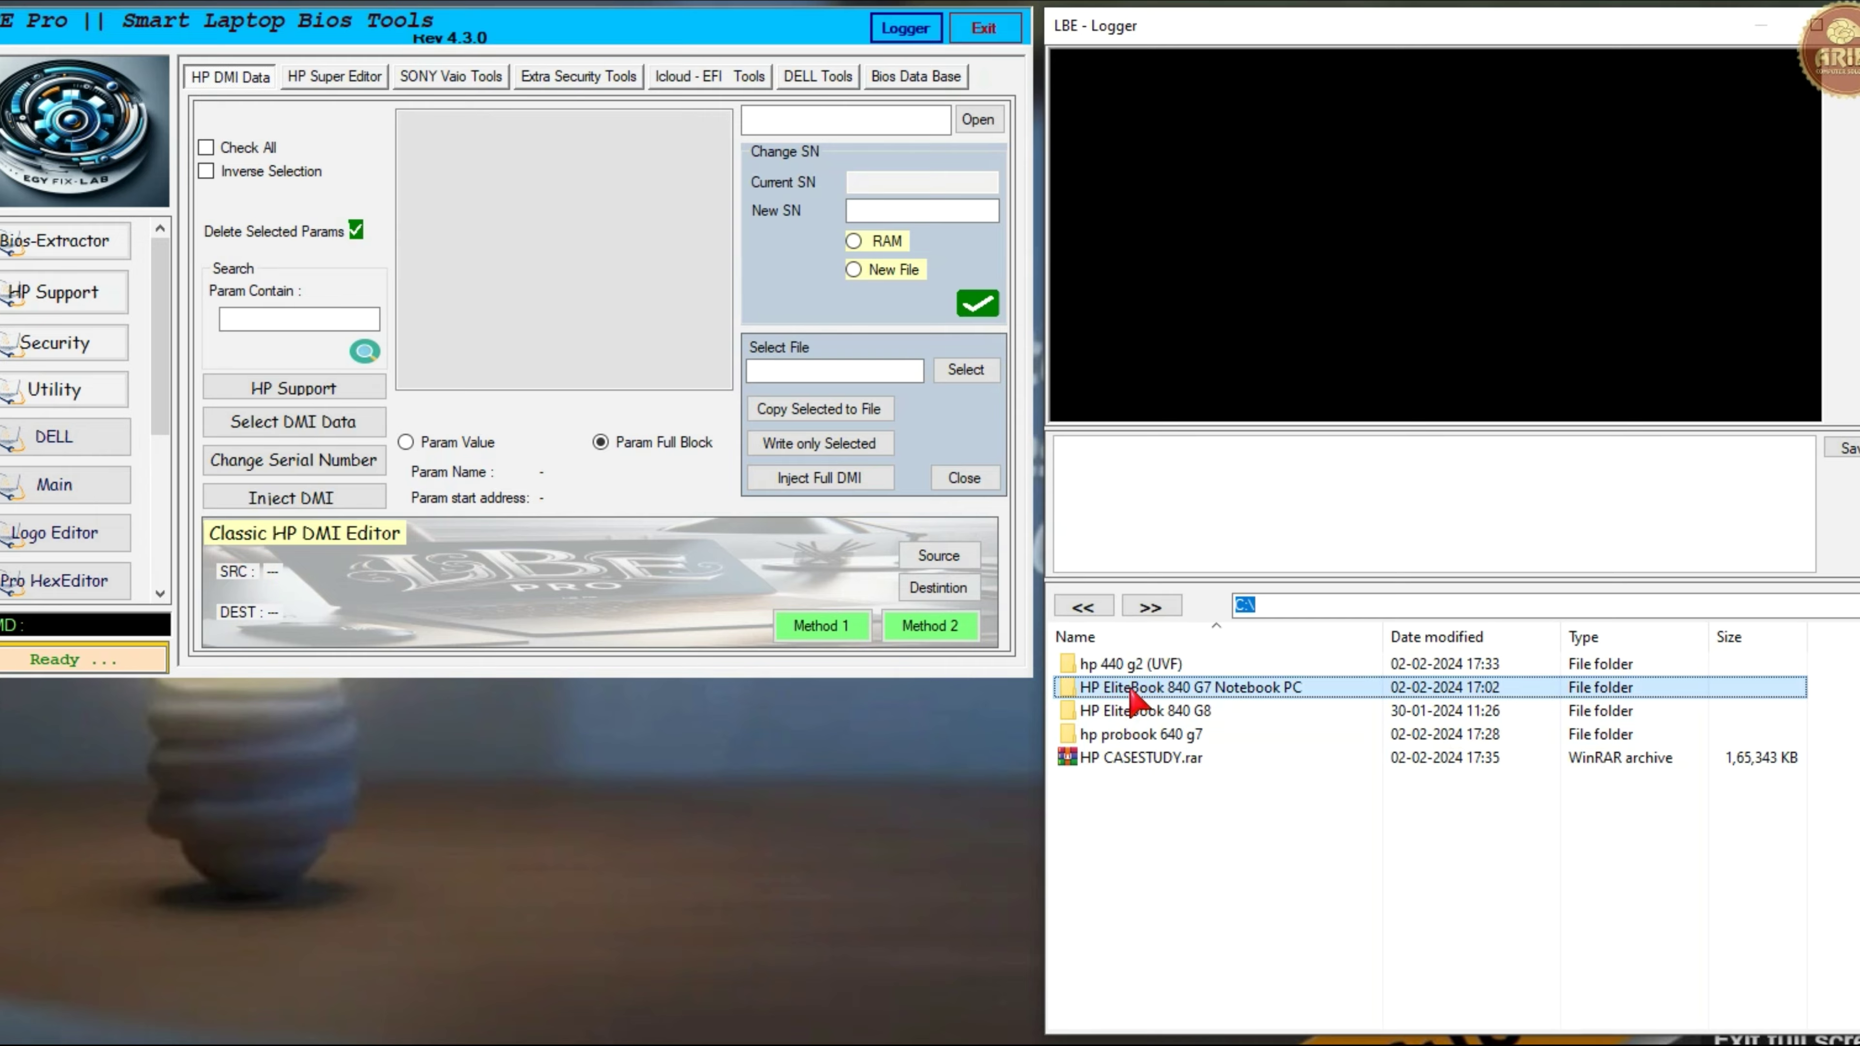
pyautogui.doubleClick(1130, 690)
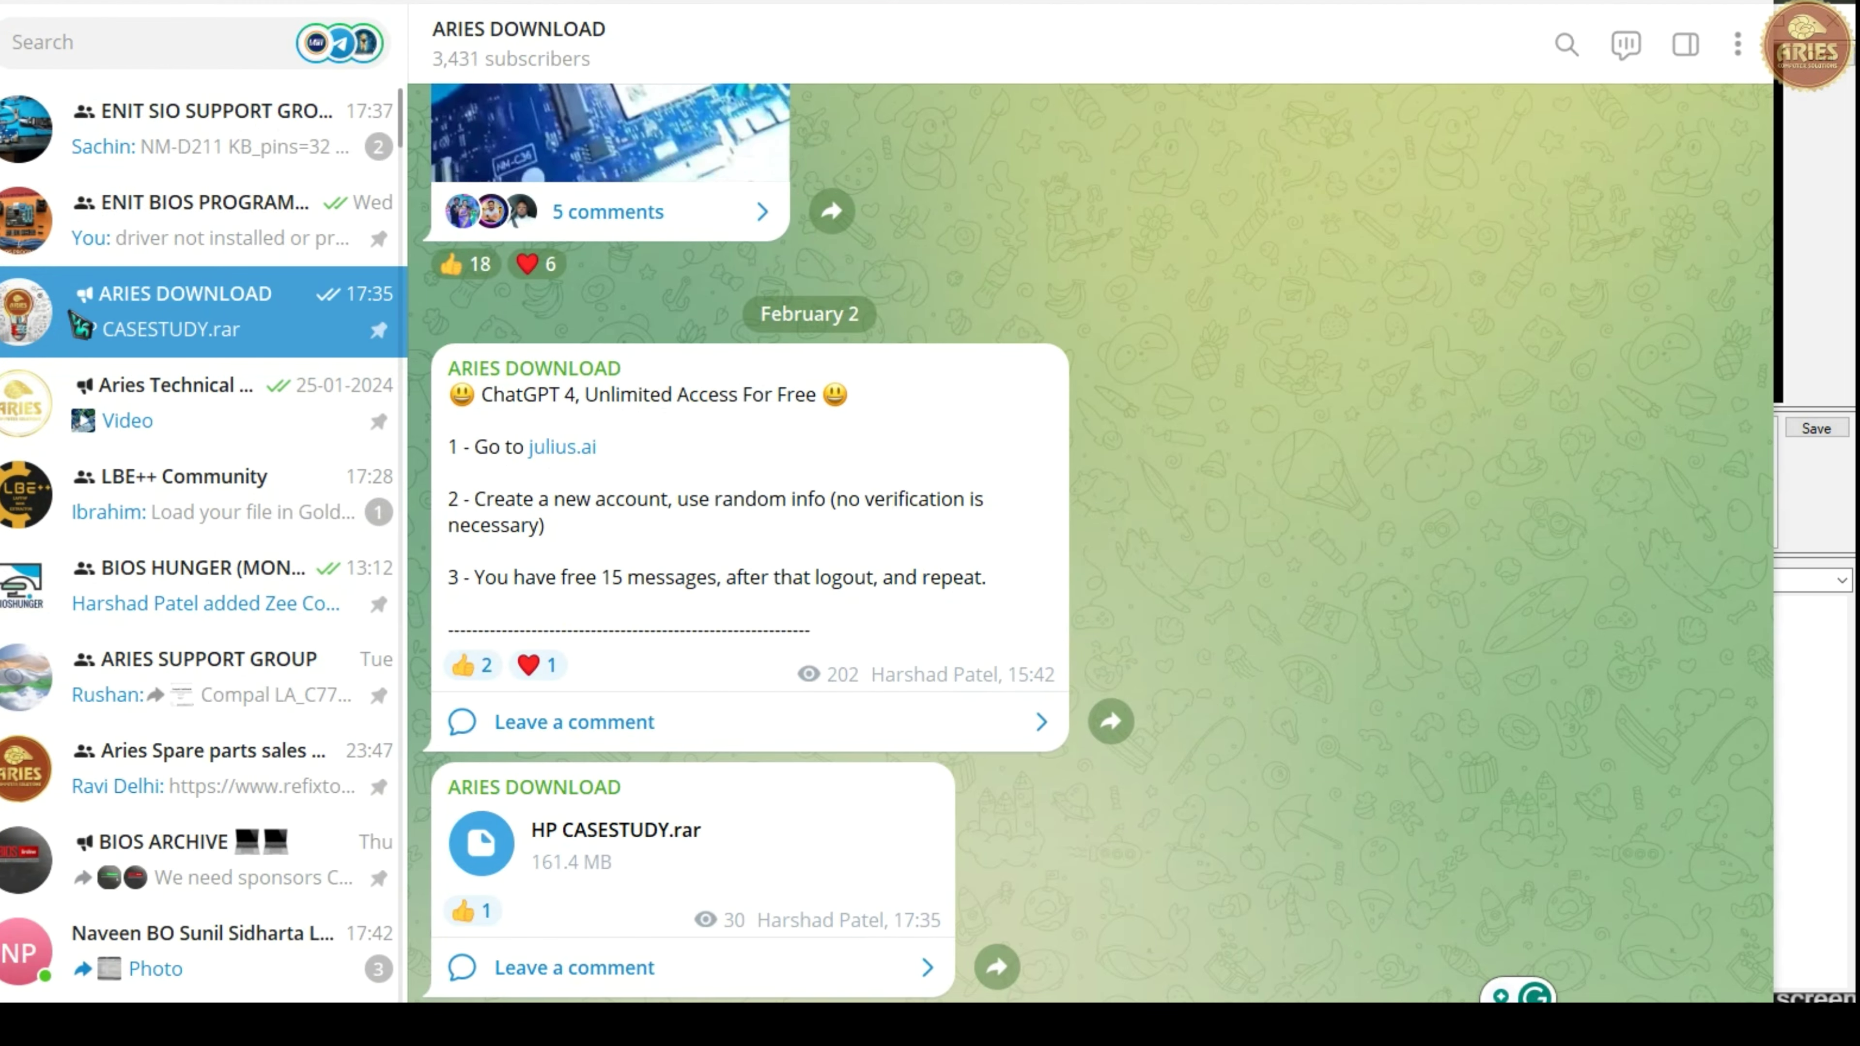
# - Read the LBE++ Community chat's sound-problem request with the 16mb and 32mb dumps, then minimize Telegram
pyautogui.click(174, 516)
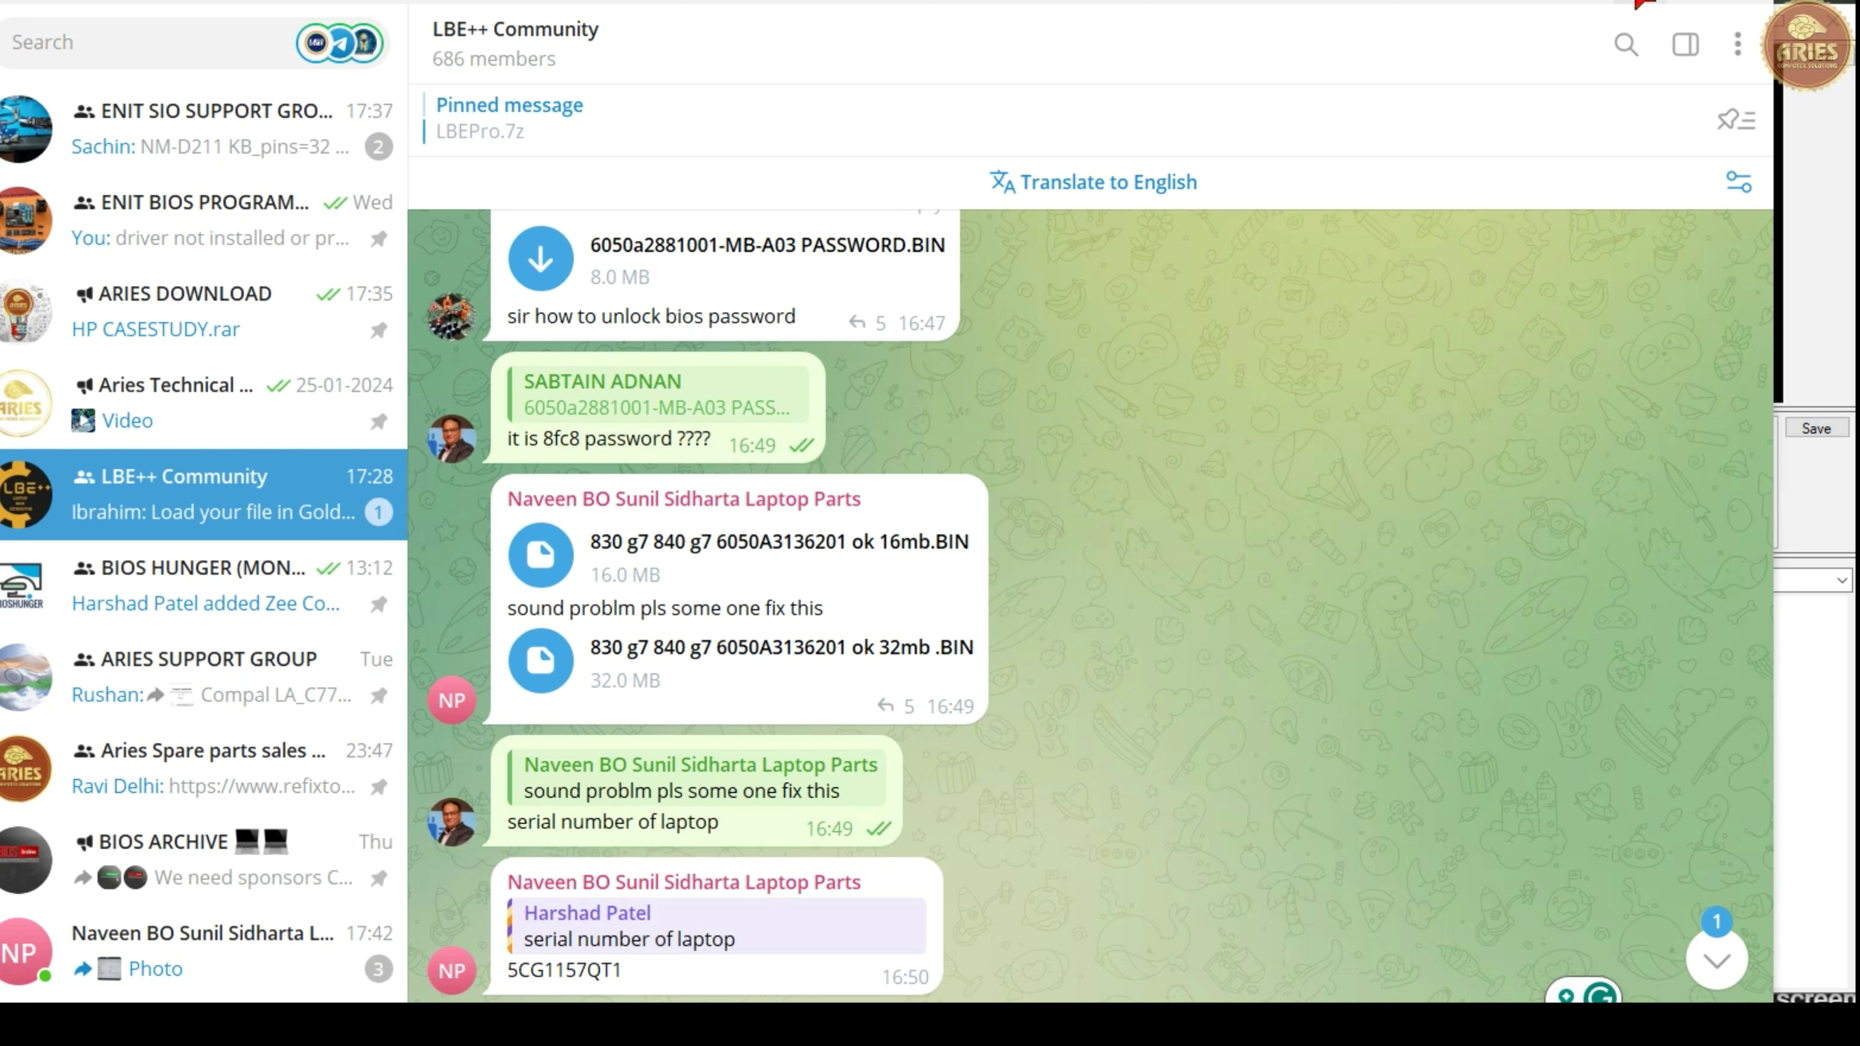
pyautogui.click(1644, 3)
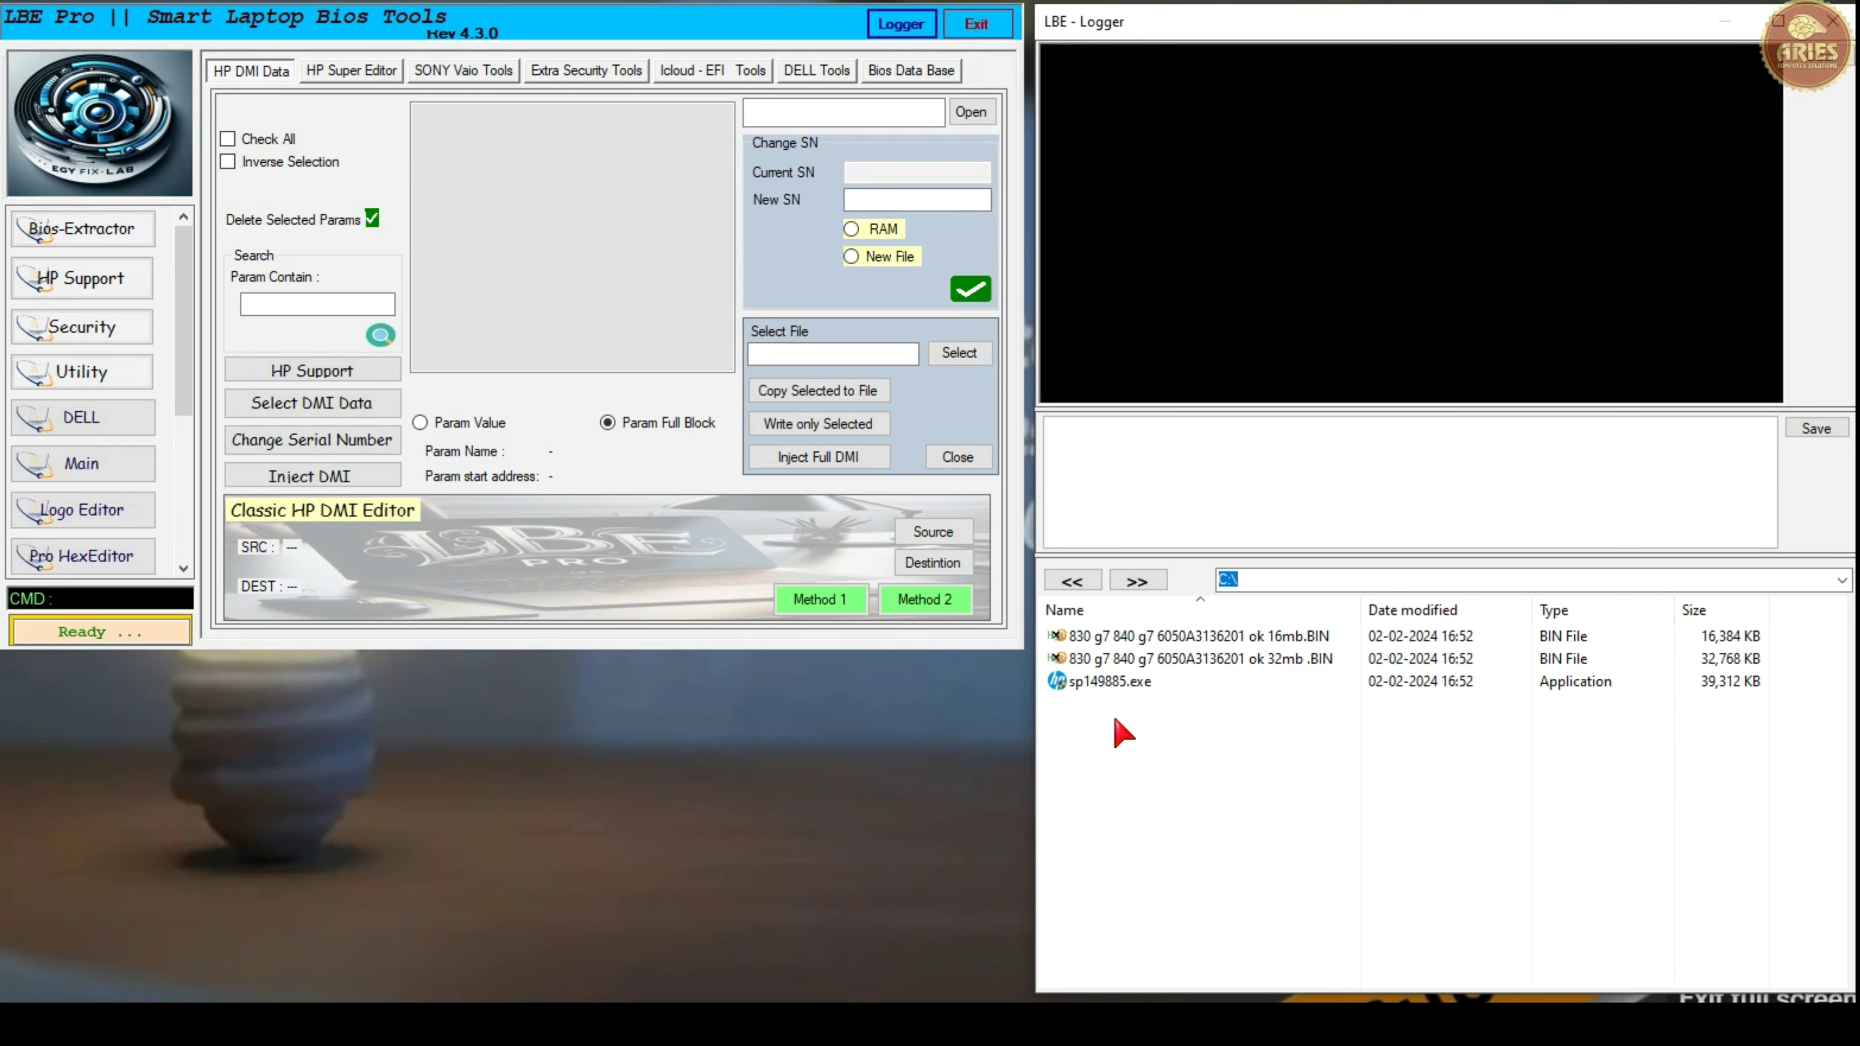
# - Load sp149885.exe as the source file for EXE Extraction And Bios Repair in the HP Super Editor
pyautogui.click(337, 77)
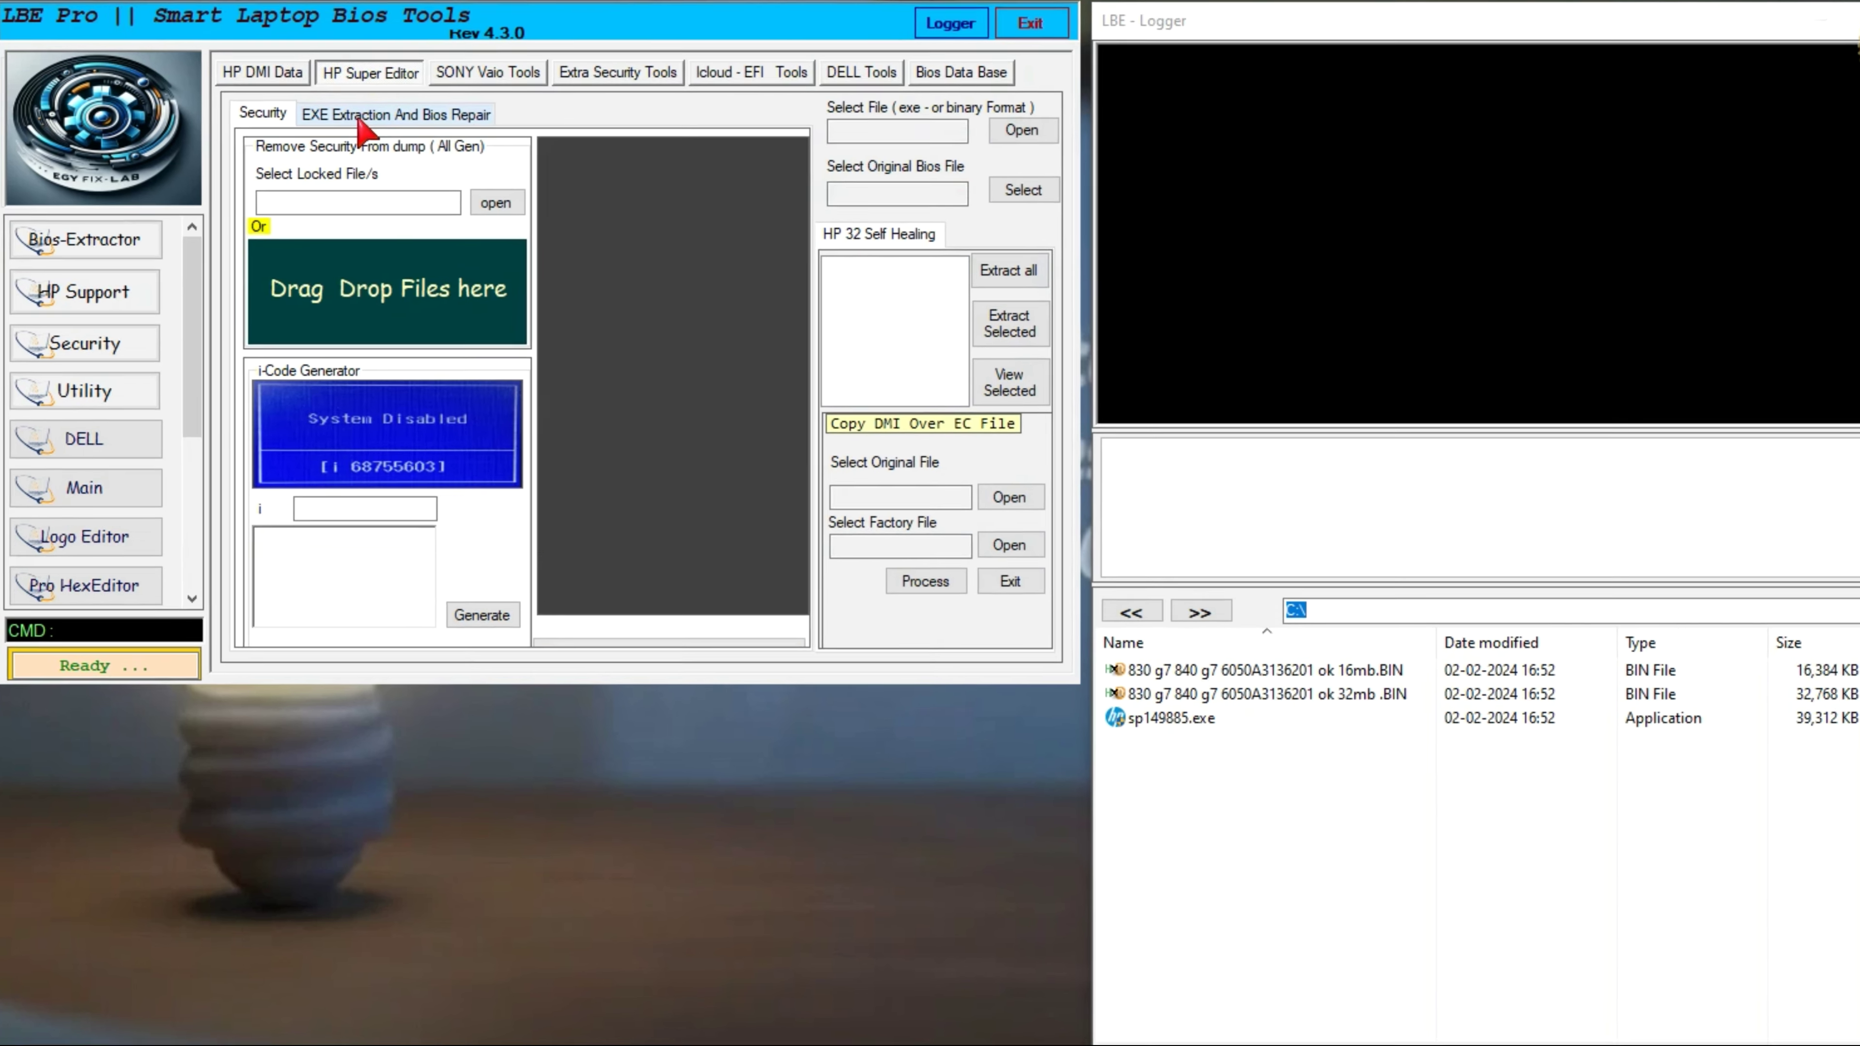
pyautogui.click(342, 110)
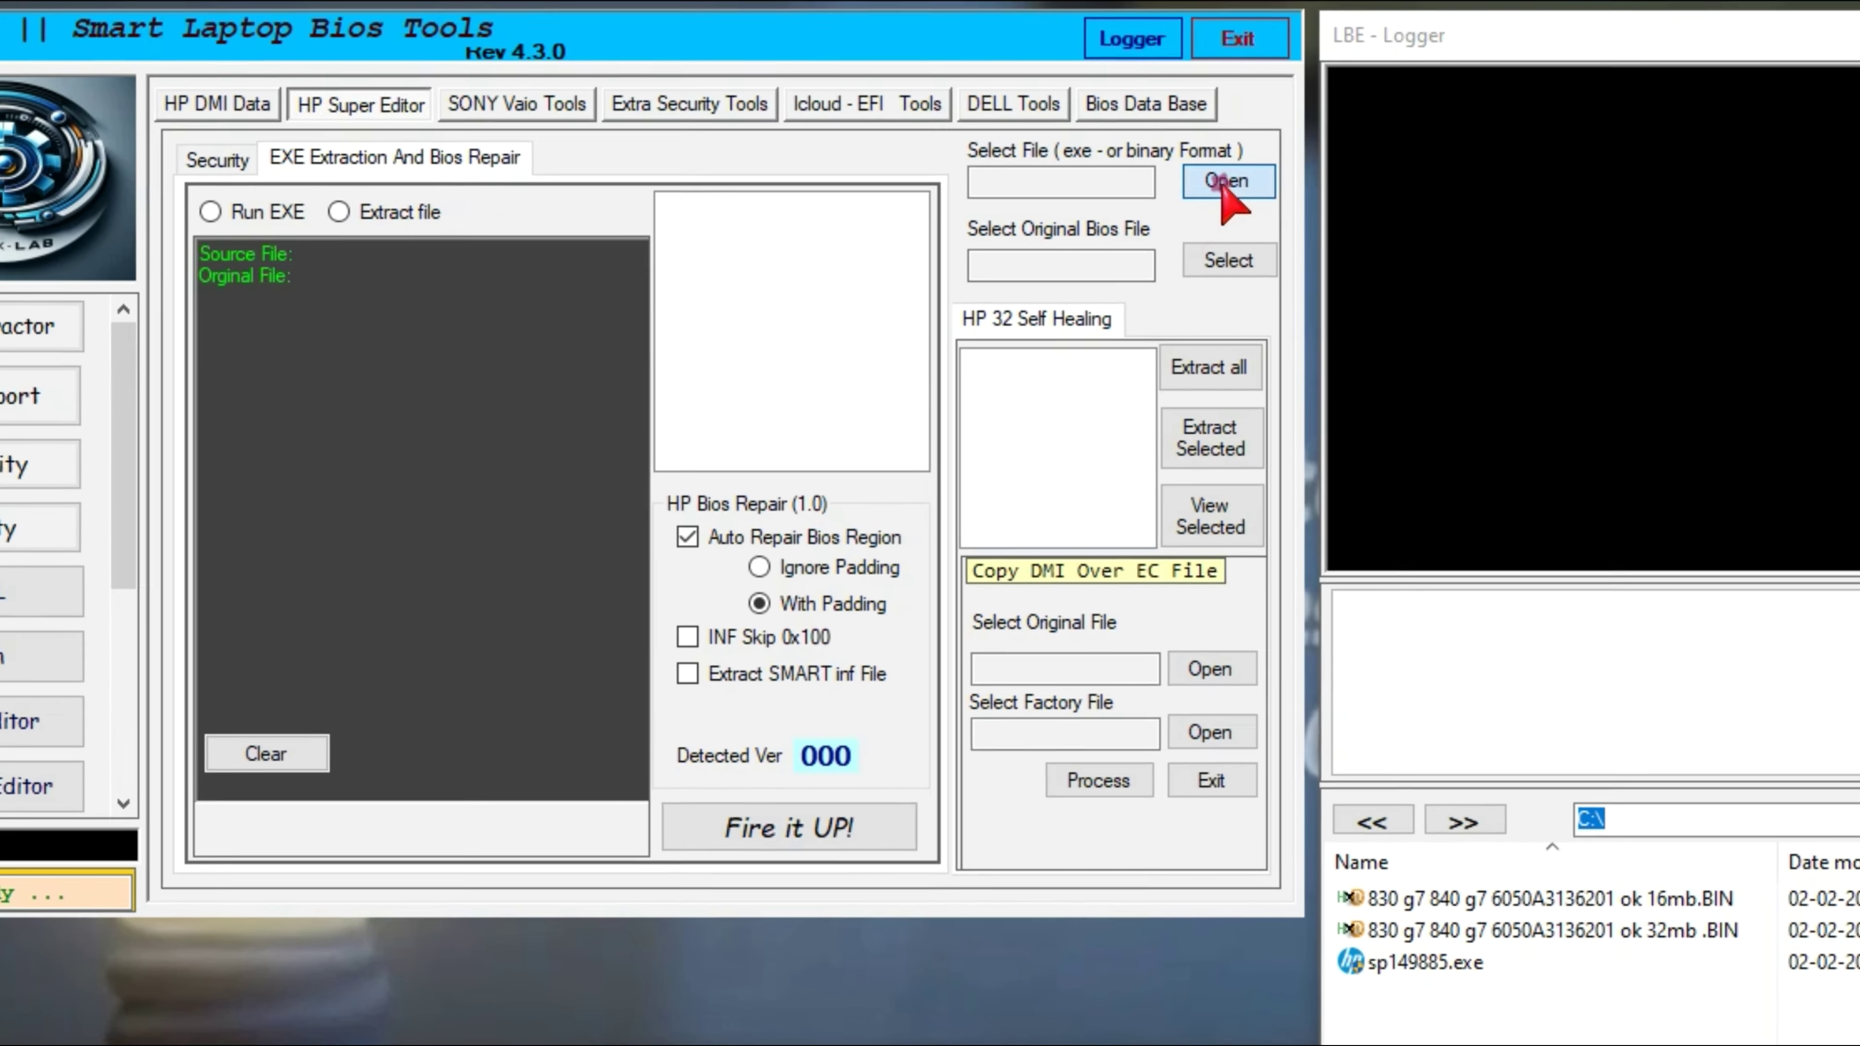
pyautogui.click(1225, 185)
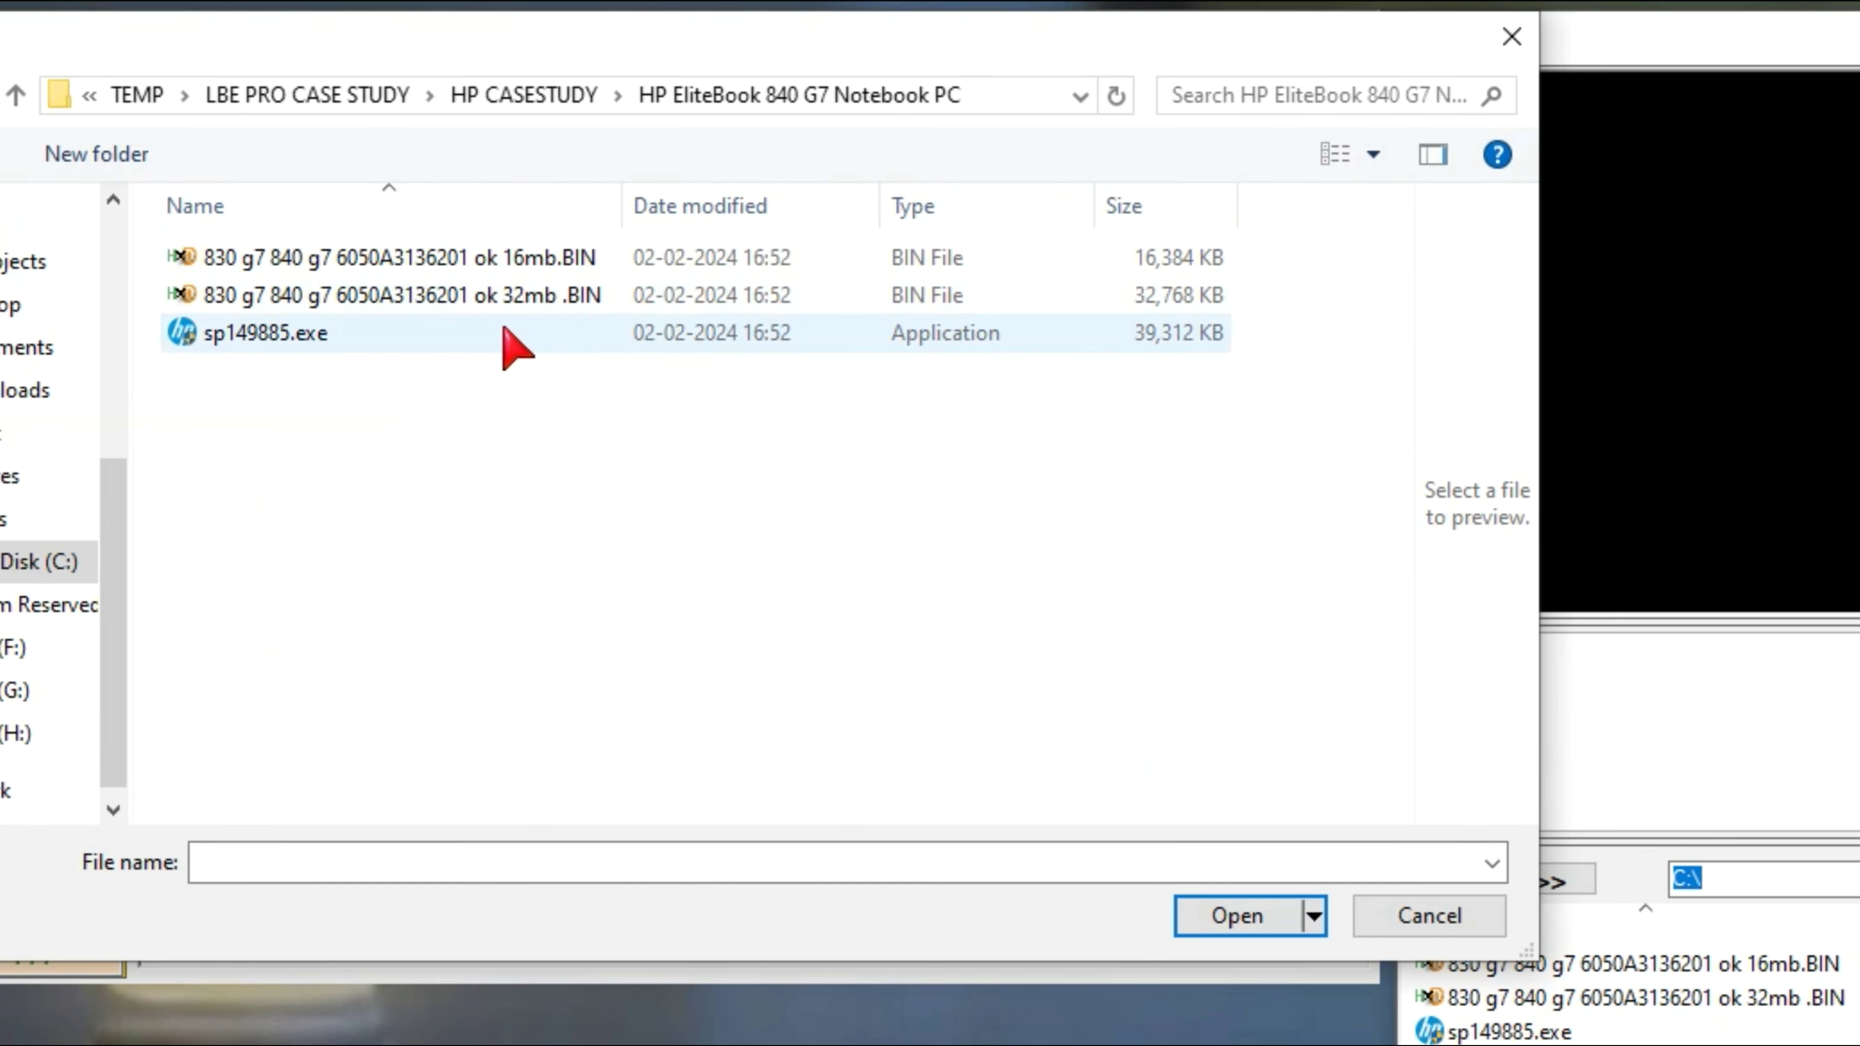
pyautogui.click(350, 339)
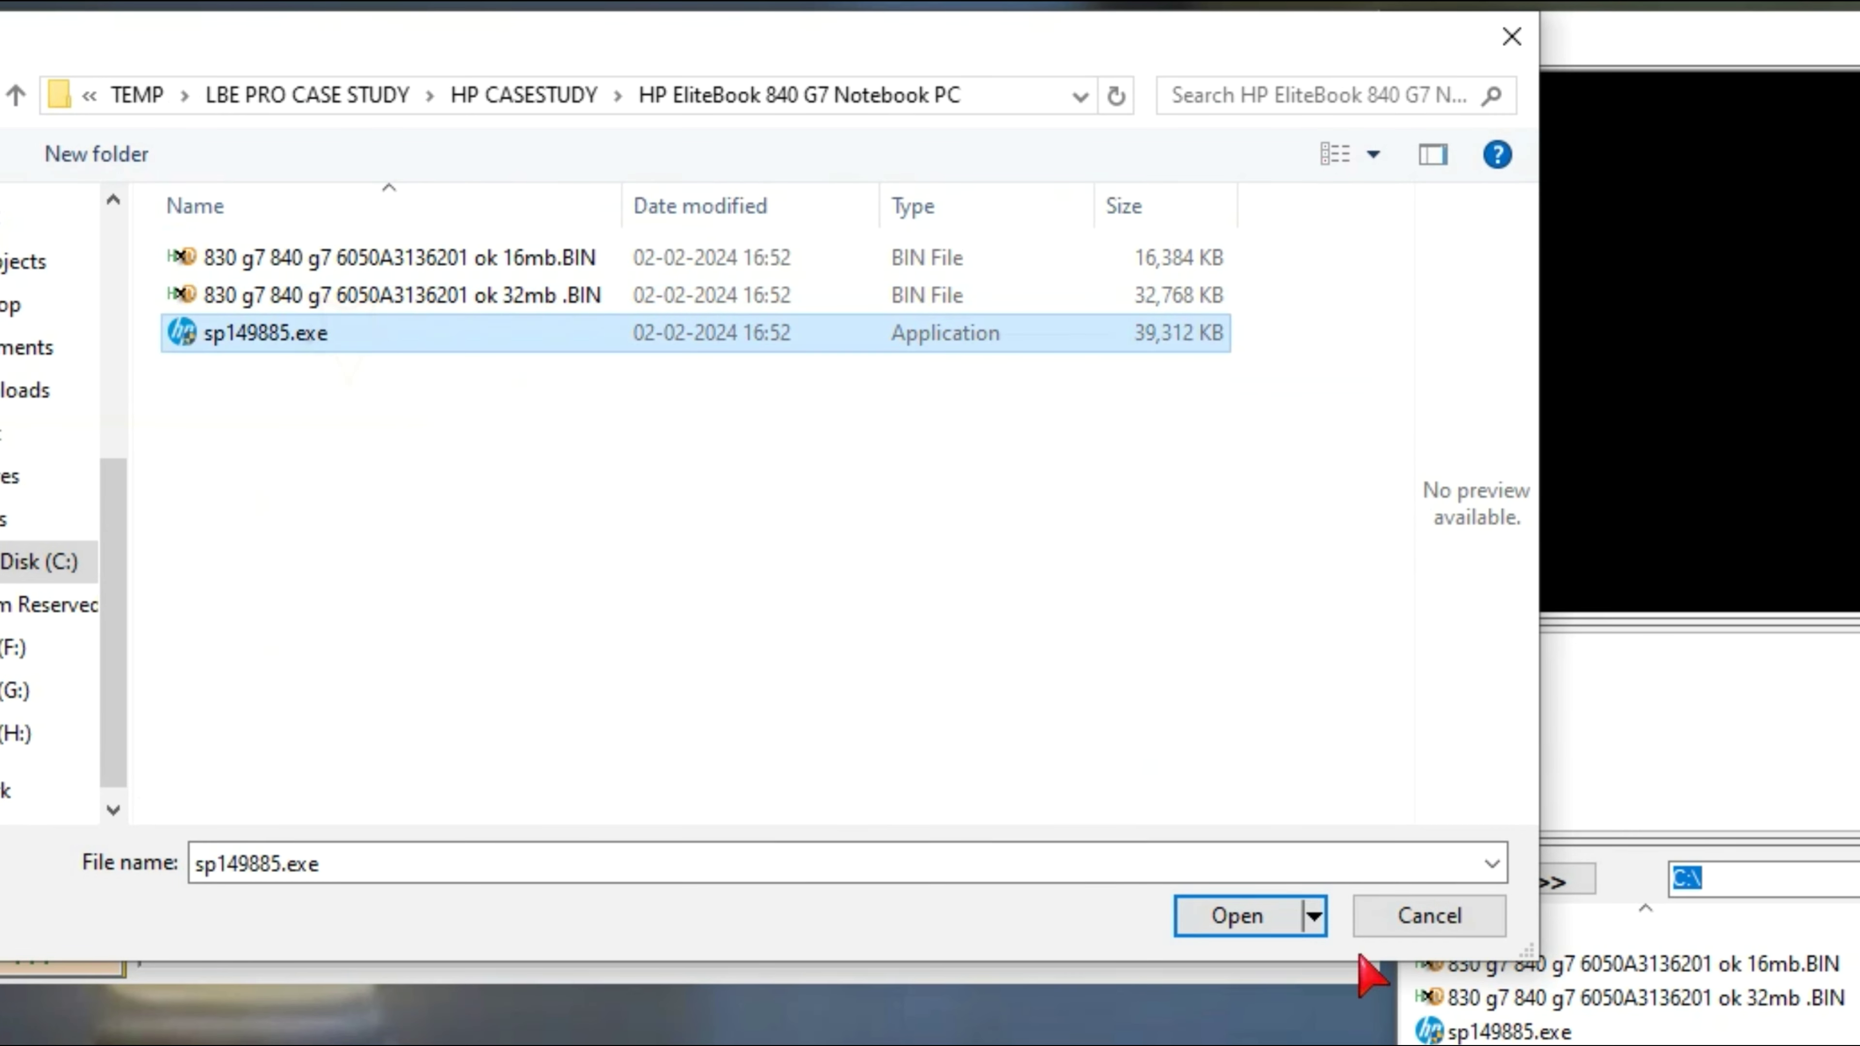
pyautogui.click(1236, 916)
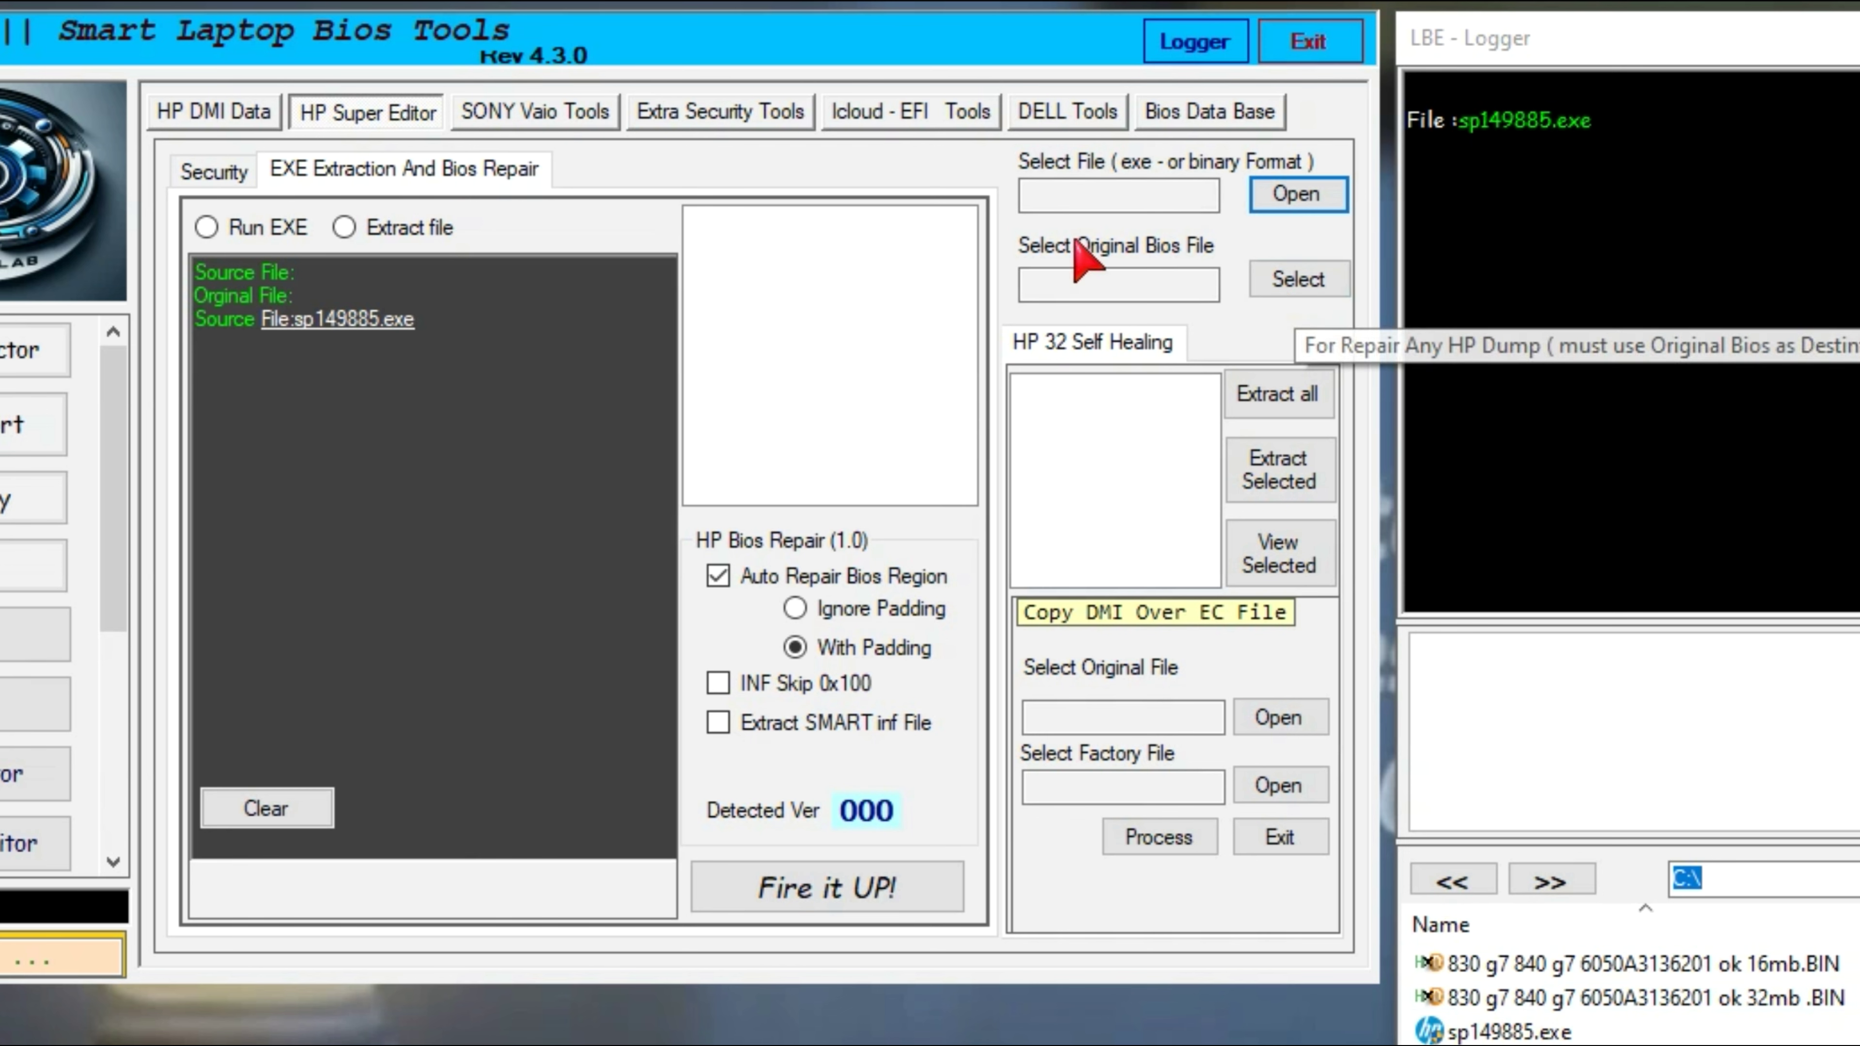
# - Select "830 g7 840 g7 6050A3136201 ok 32mb .BIN" as the original BIOS file and run the auto repair with padding
pyautogui.click(1297, 279)
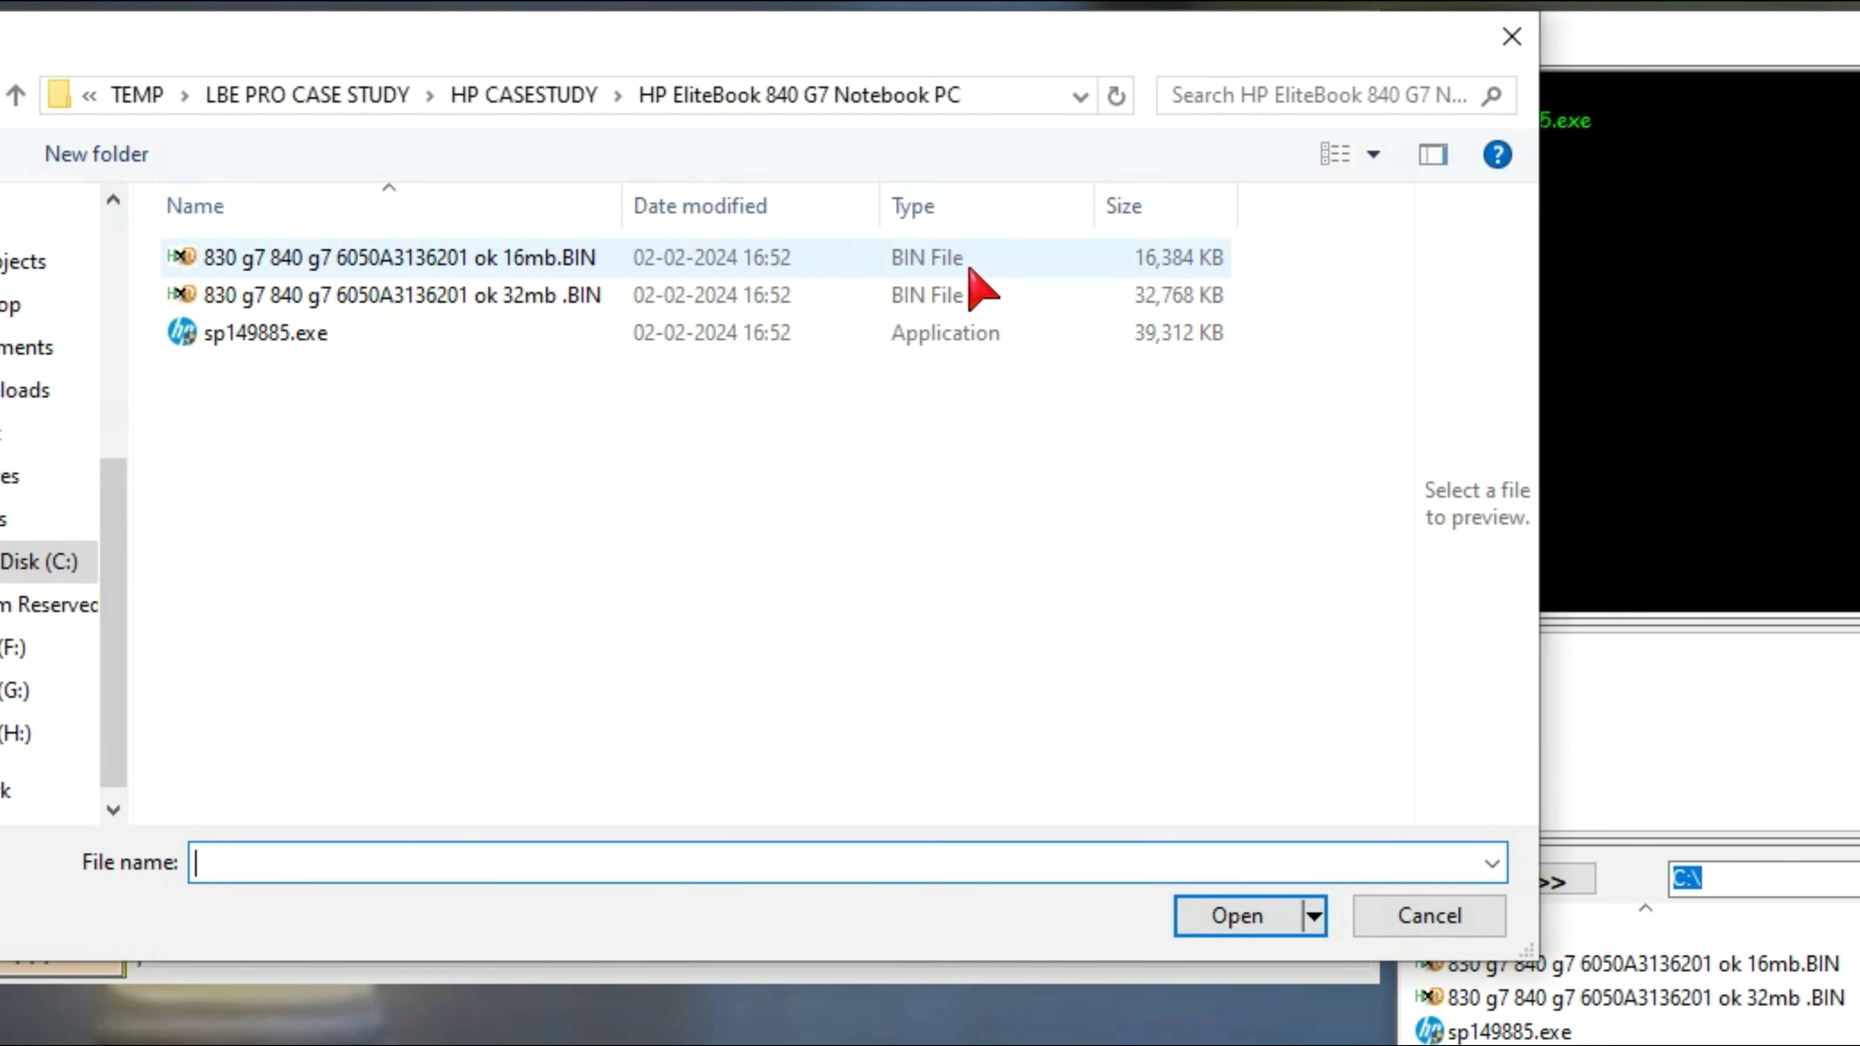
pyautogui.click(535, 301)
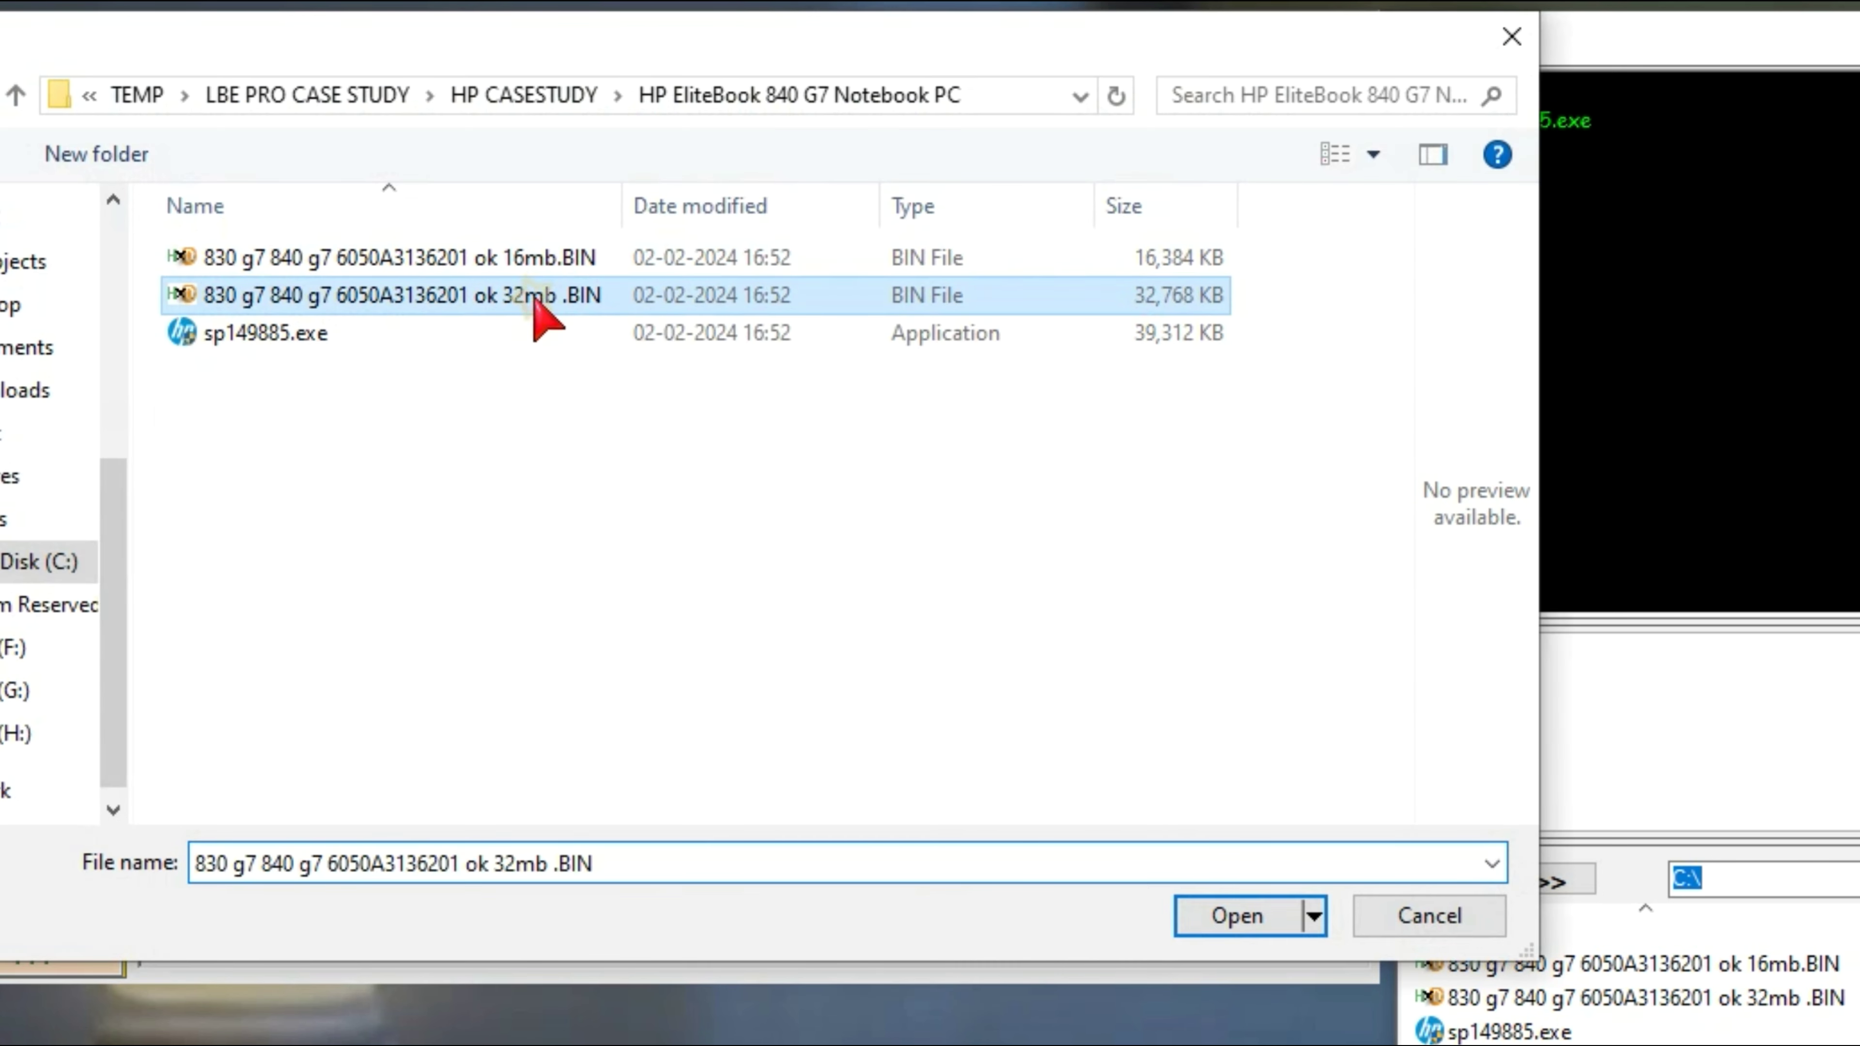
pyautogui.click(1241, 916)
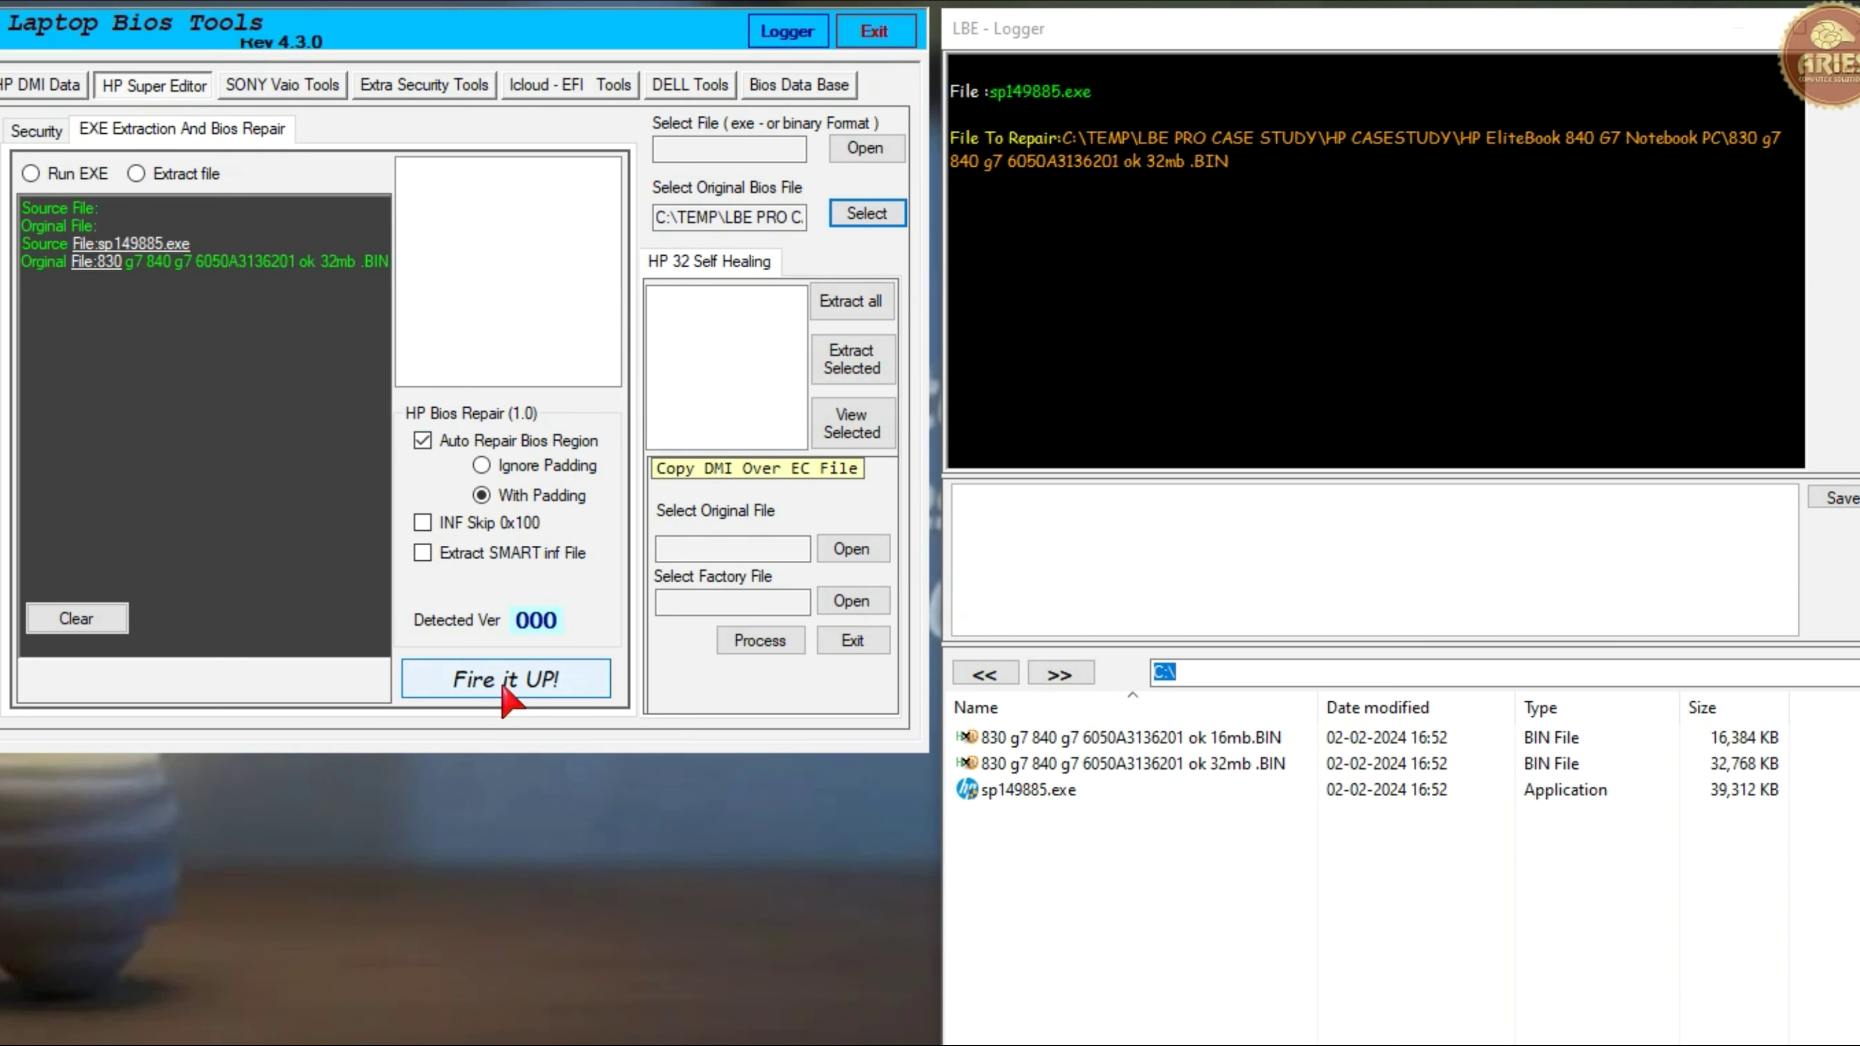
pyautogui.click(504, 691)
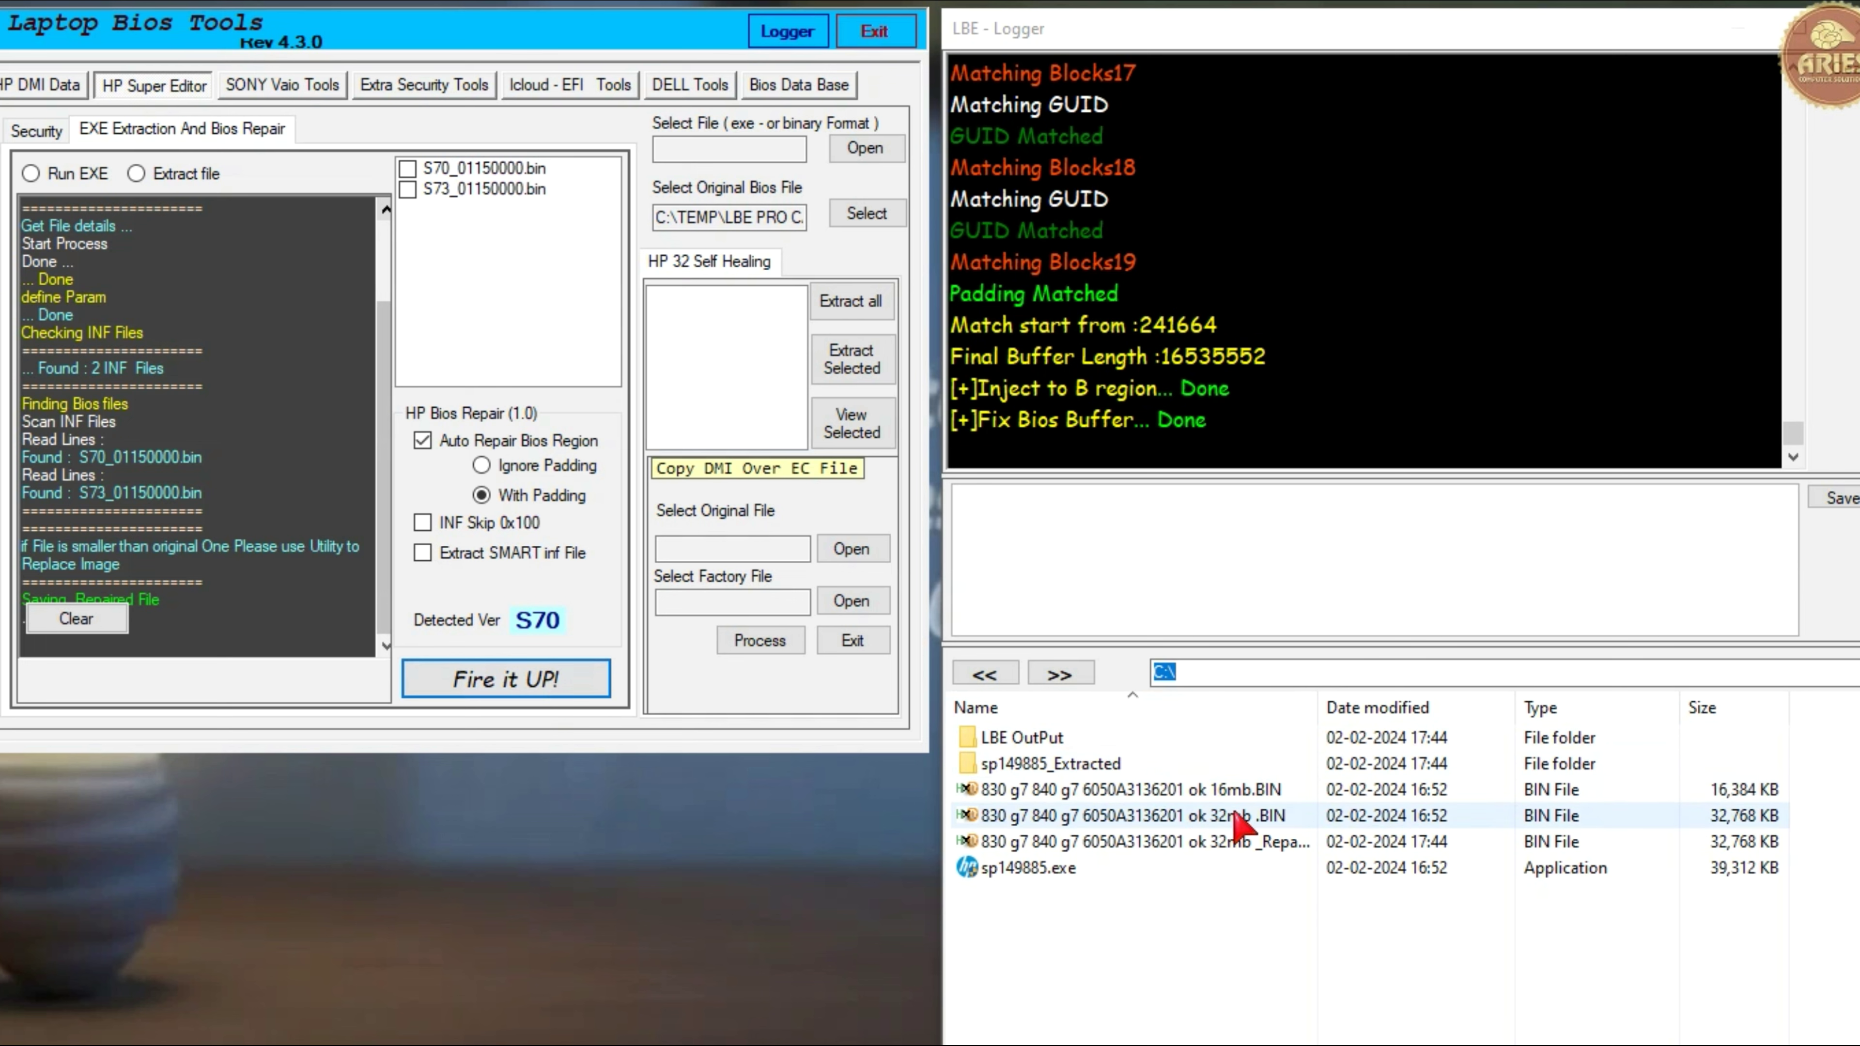
# - Widen the file list's name column and check the repaired 32mb file alongside the original 32mb and 16mb dumps
pyautogui.moveTo(1322, 701); pyautogui.dragTo(1397, 701)
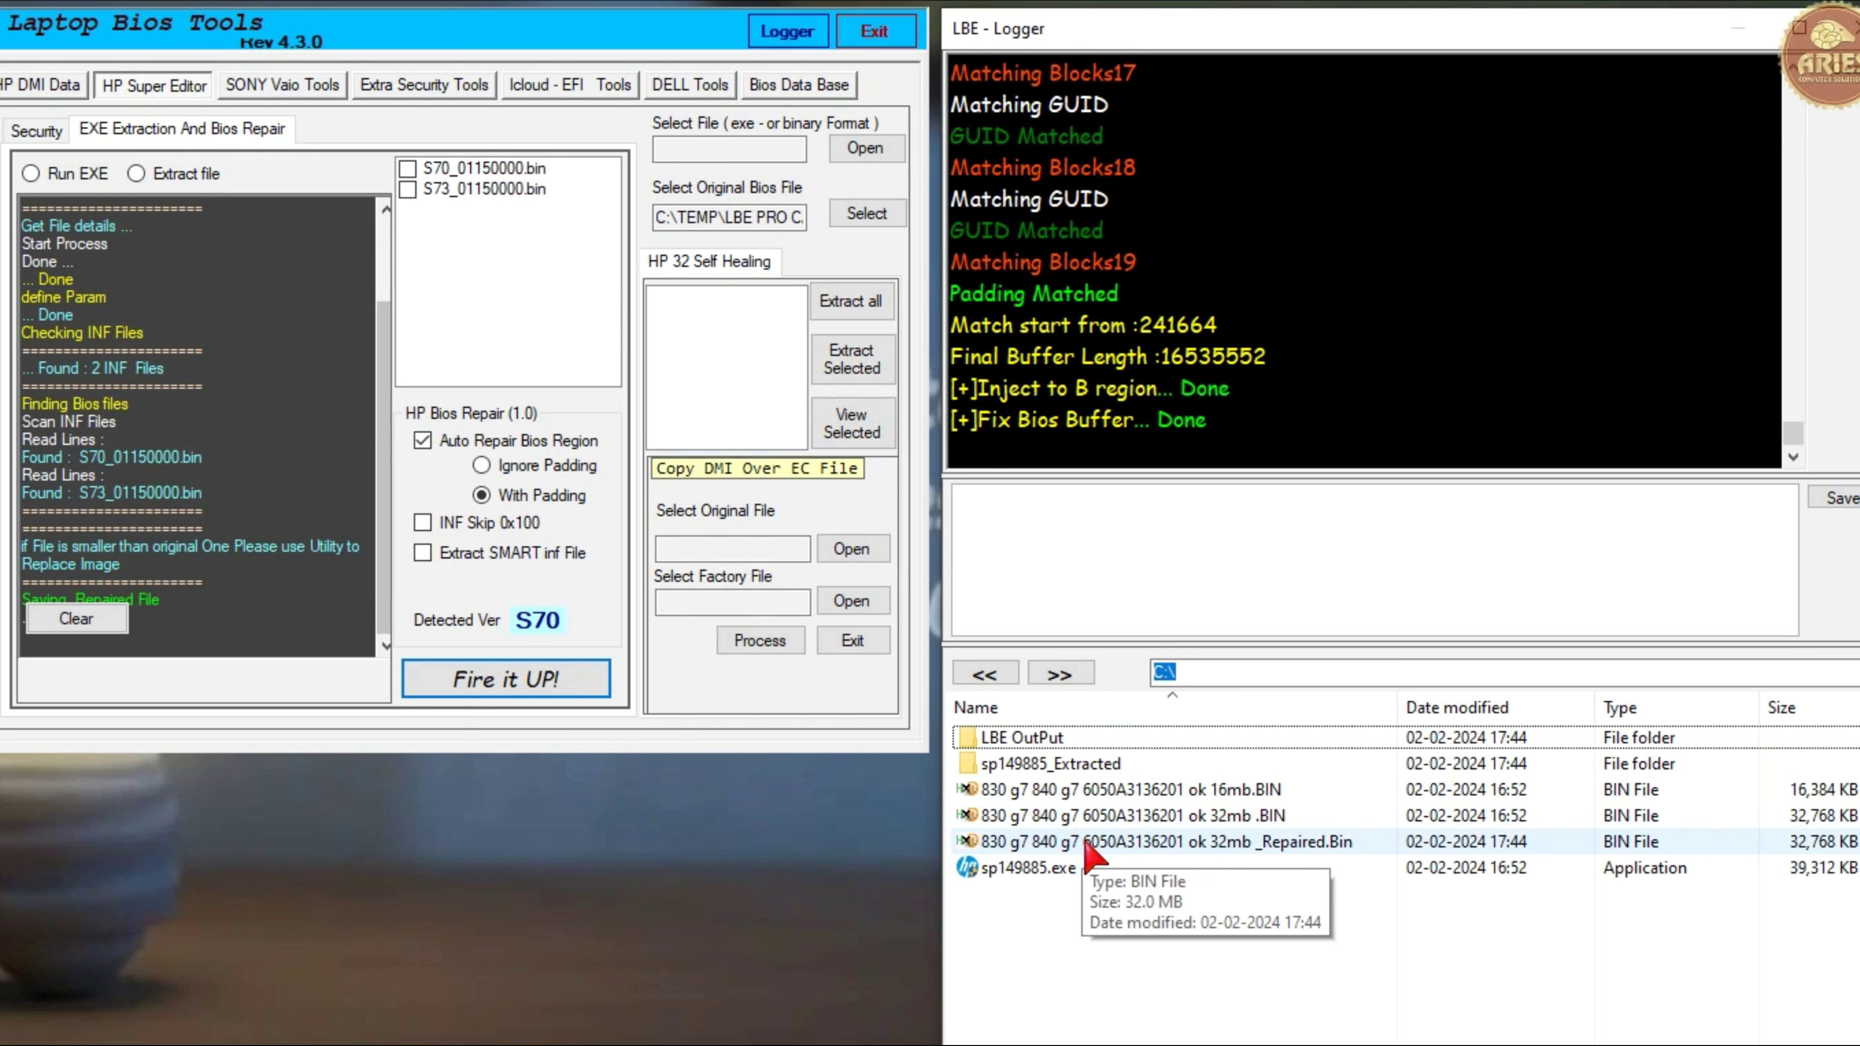
pyautogui.click(1128, 846)
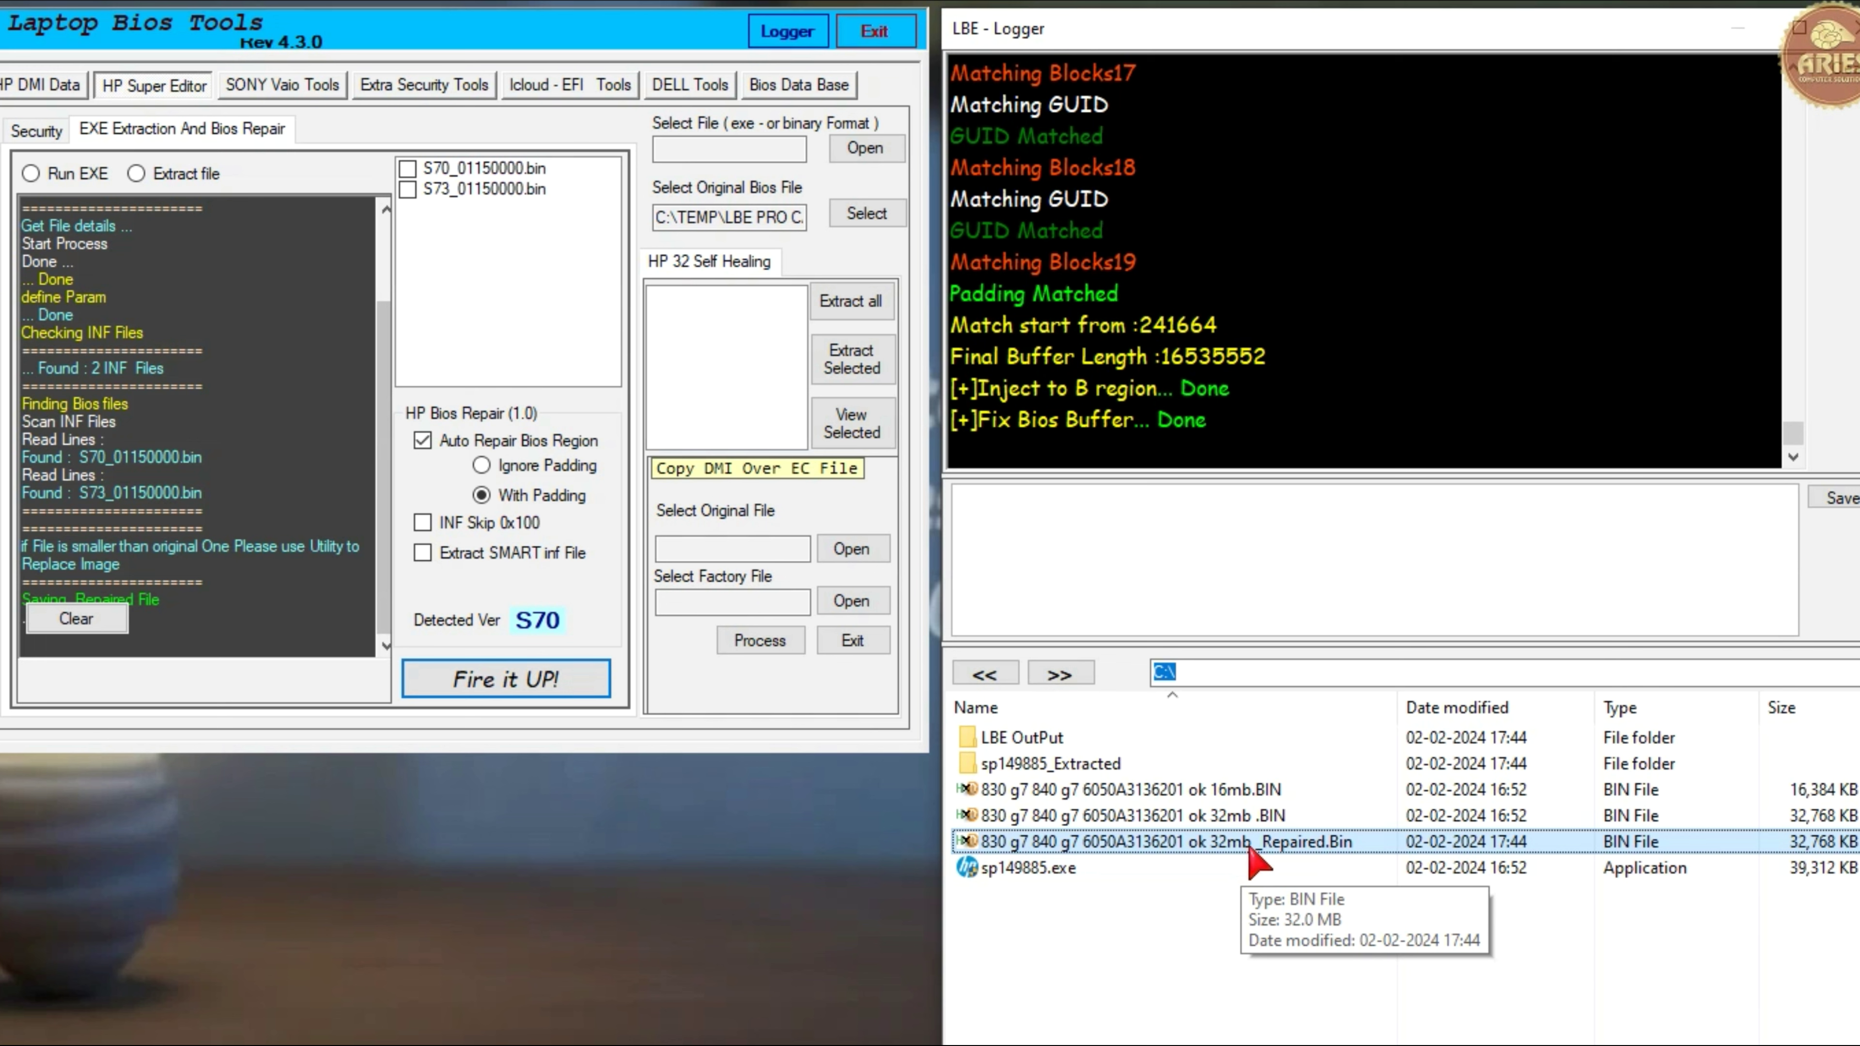
pyautogui.click(1229, 817)
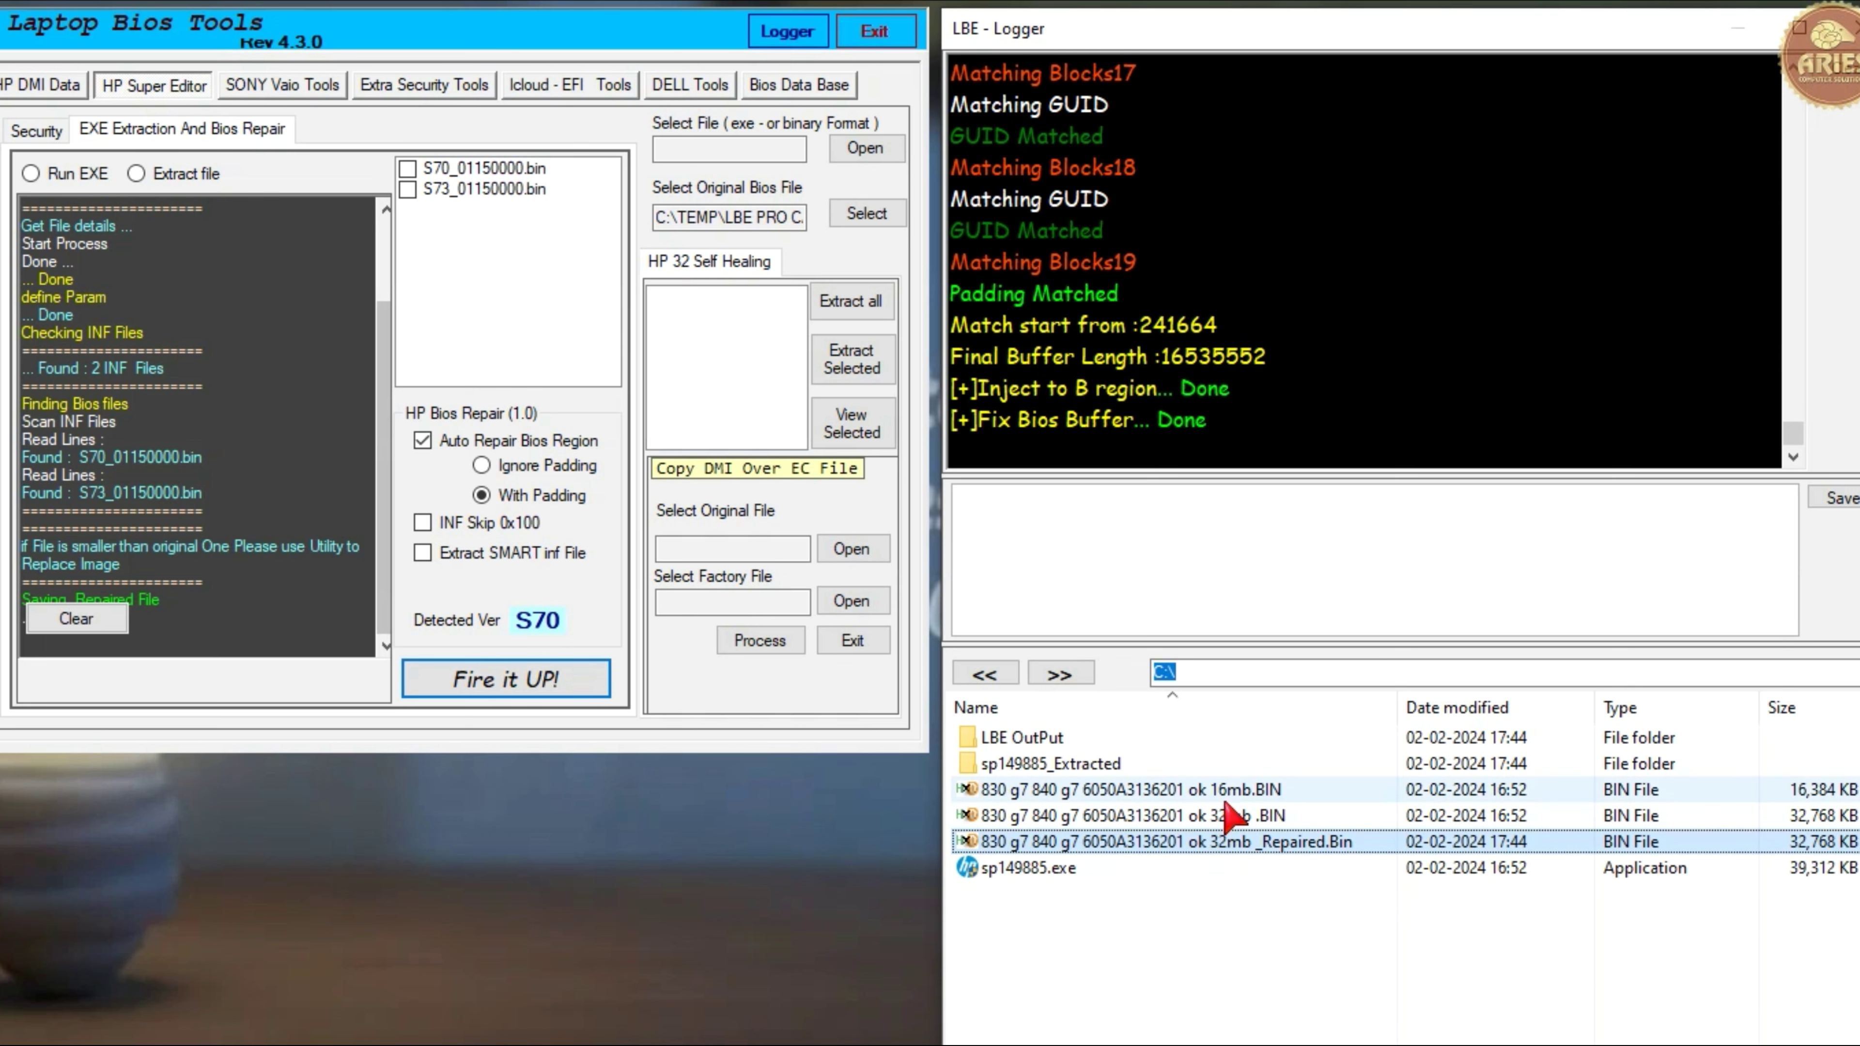
pyautogui.click(1226, 791)
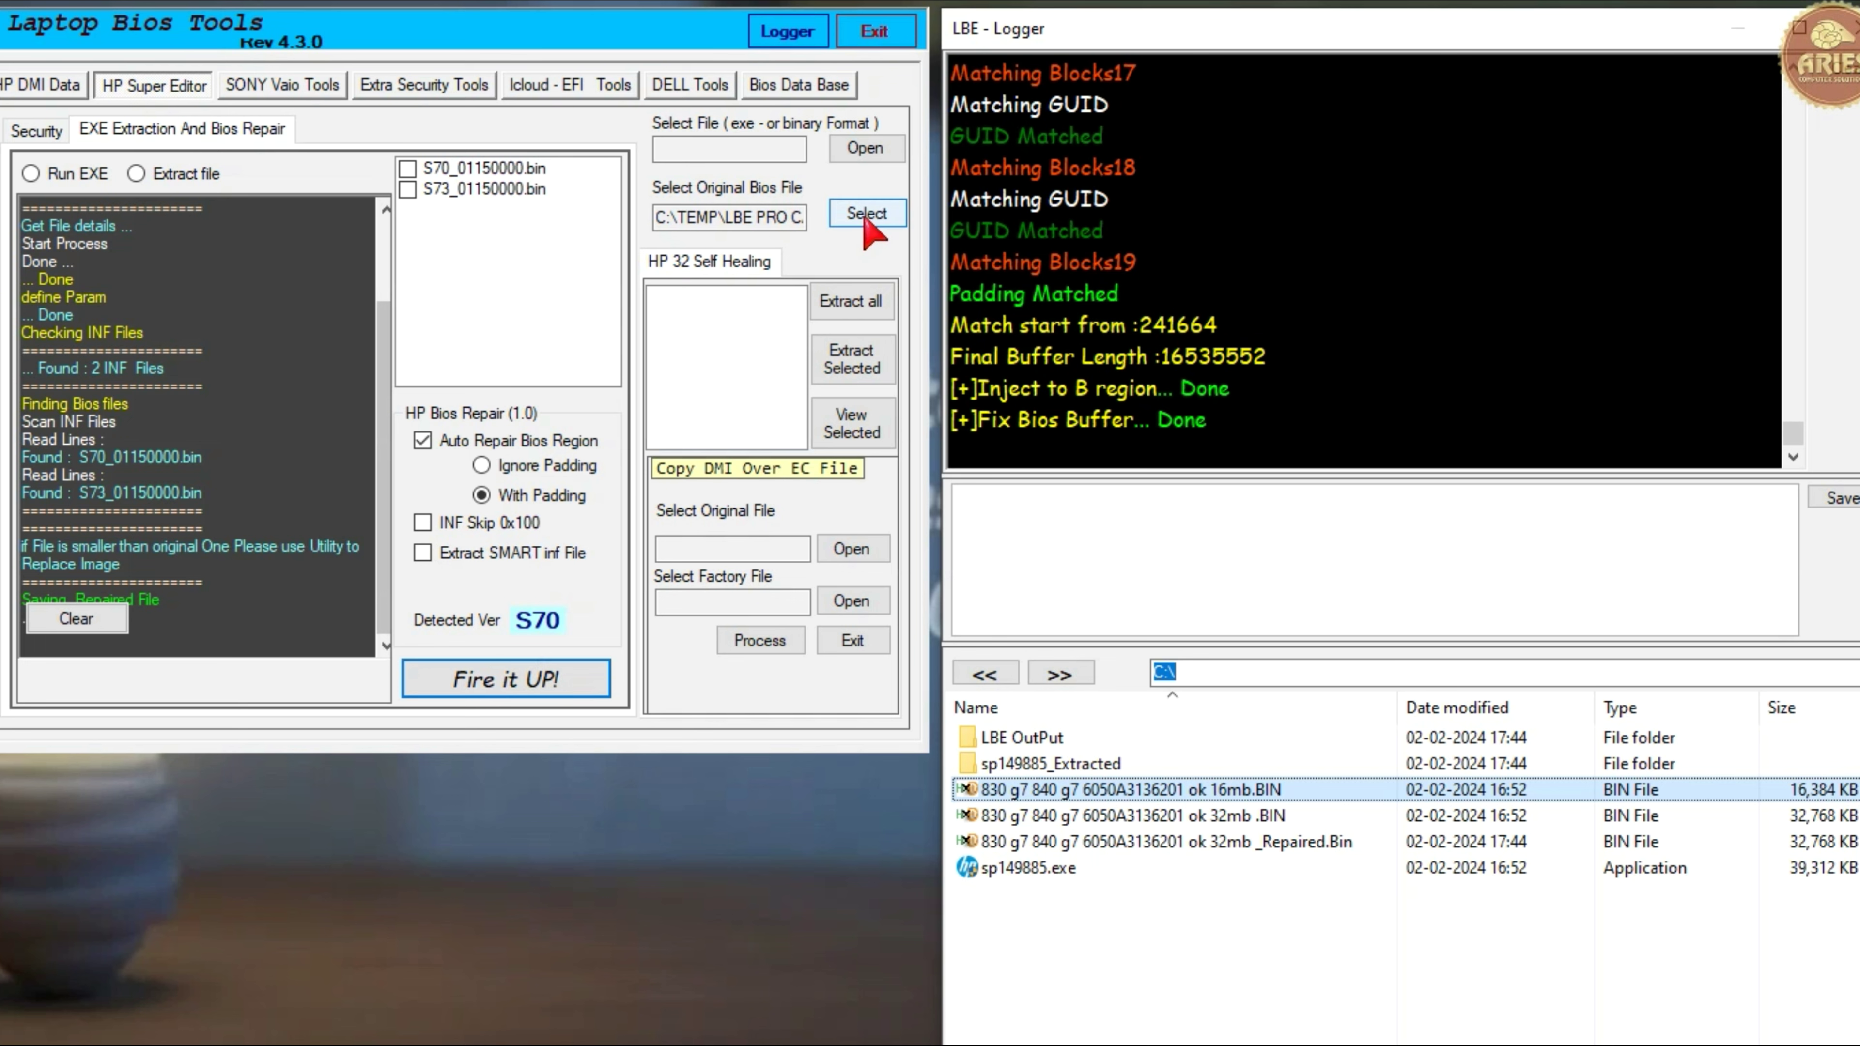
# - Load S70_01150000.bin from the LBE OutPut folder as the new source file
pyautogui.click(873, 158)
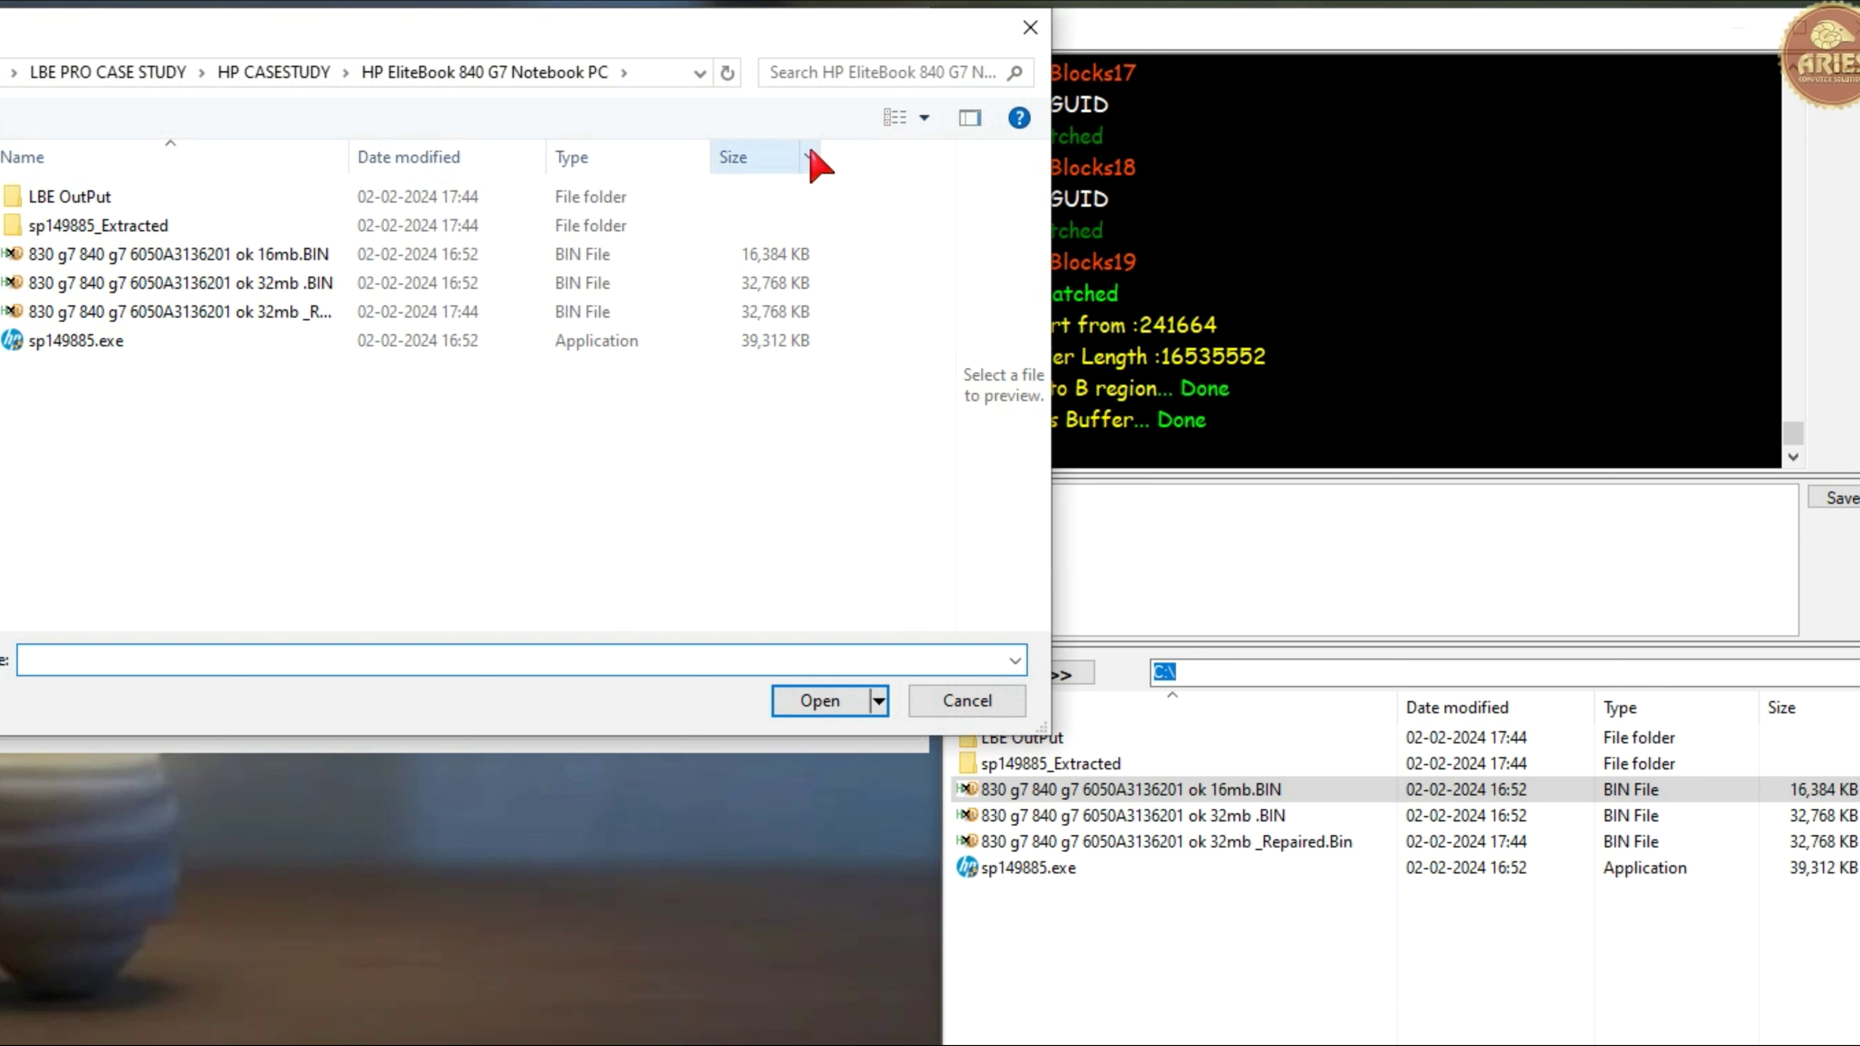
pyautogui.doubleClick(73, 199)
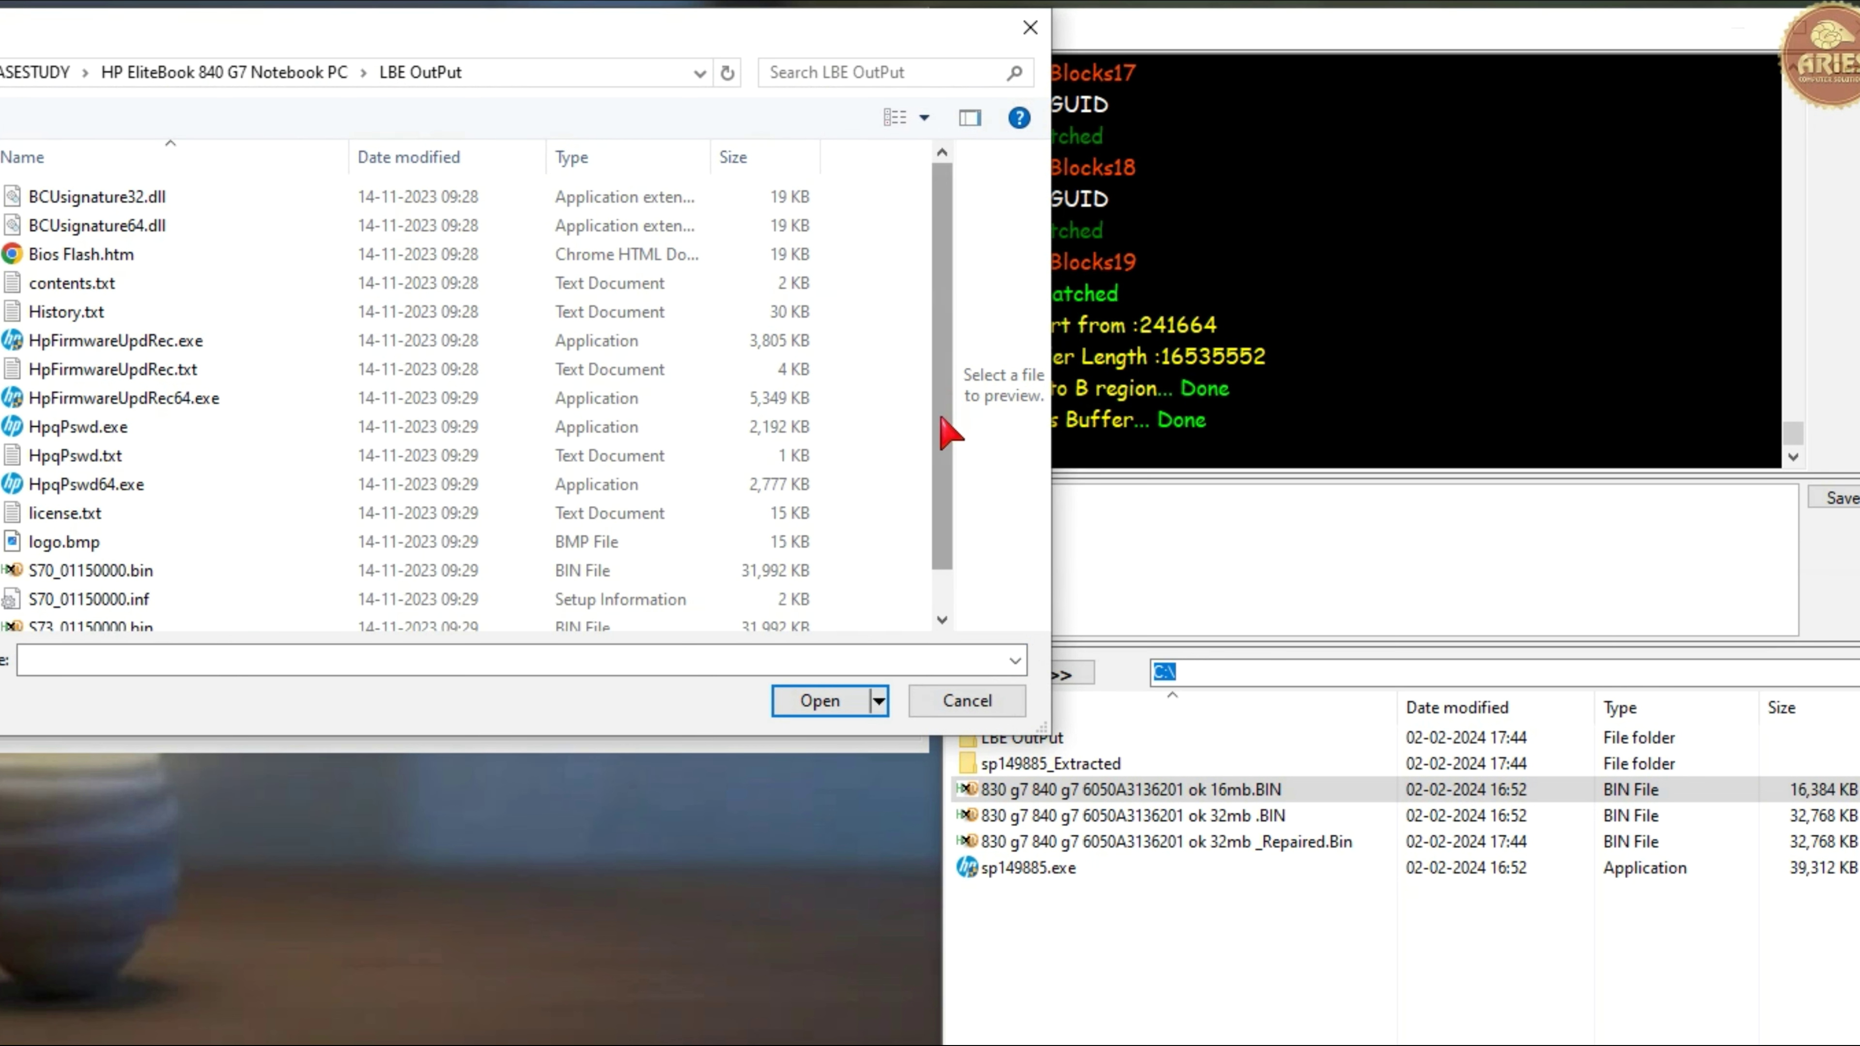
pyautogui.scroll(-1, 948, 410)
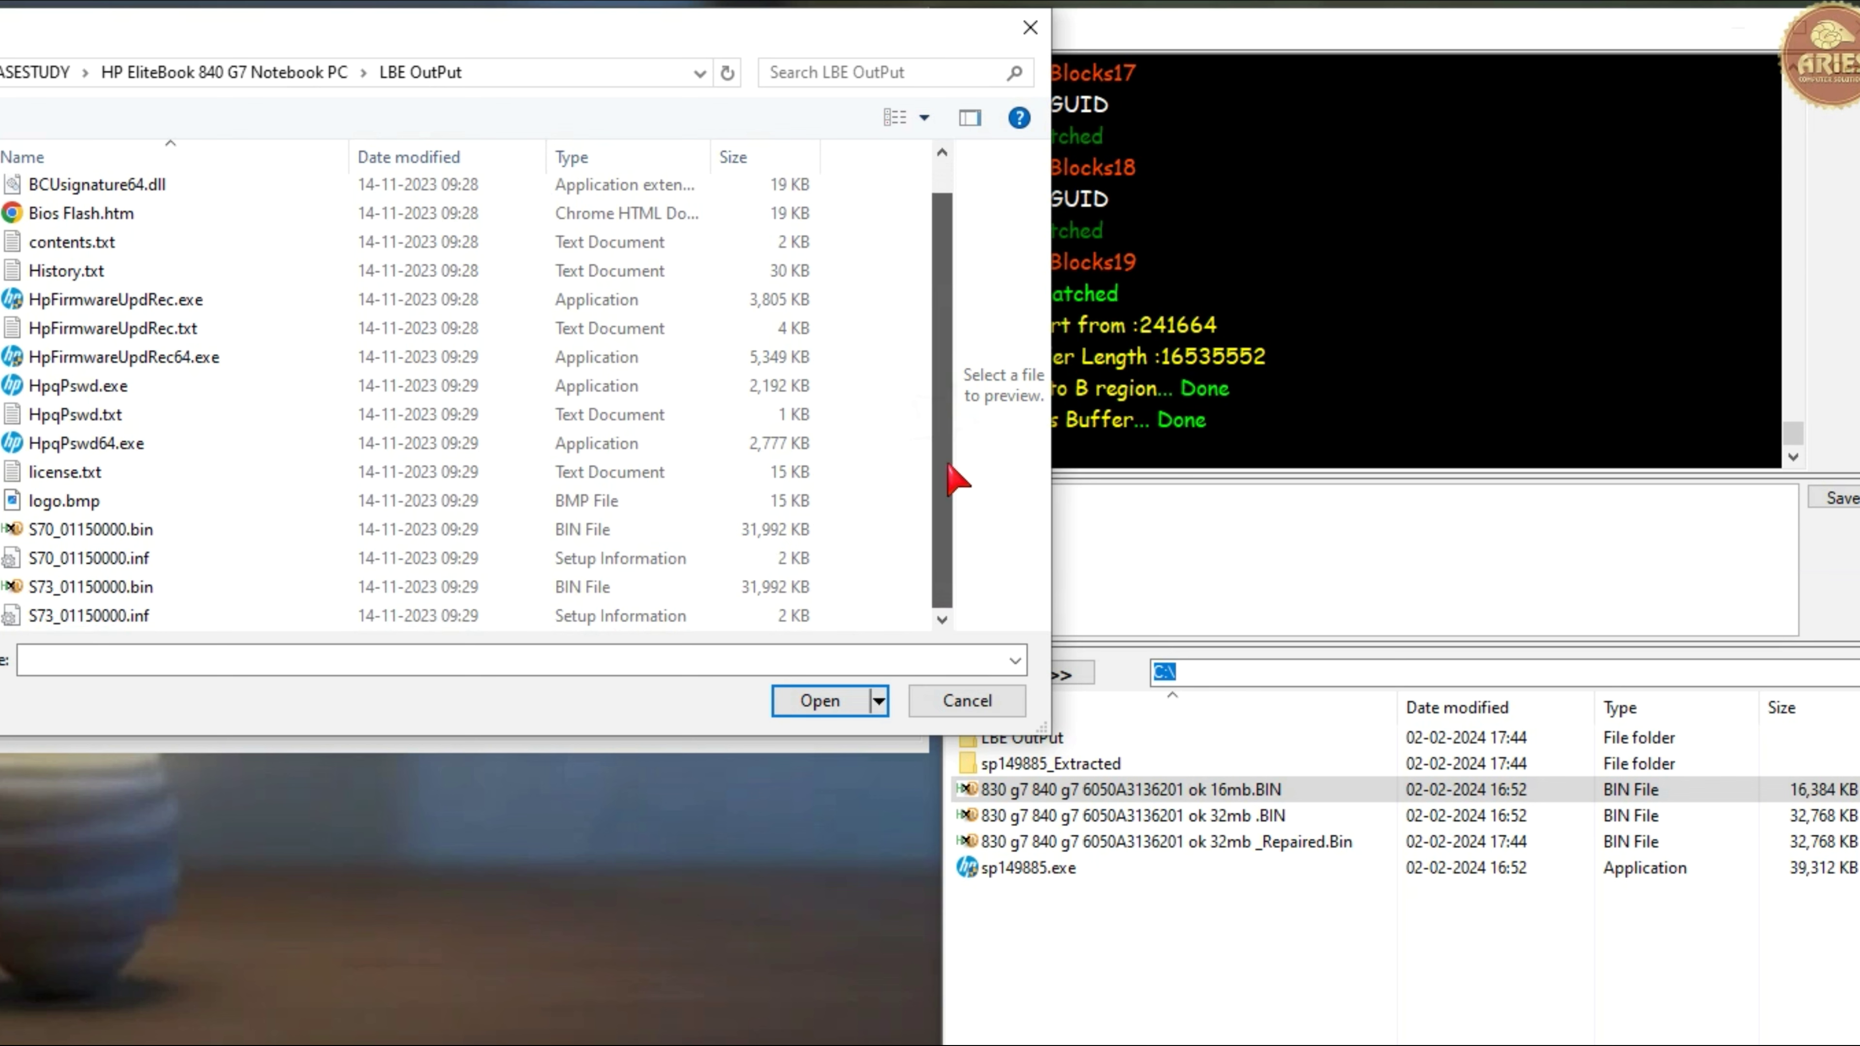
pyautogui.click(121, 531)
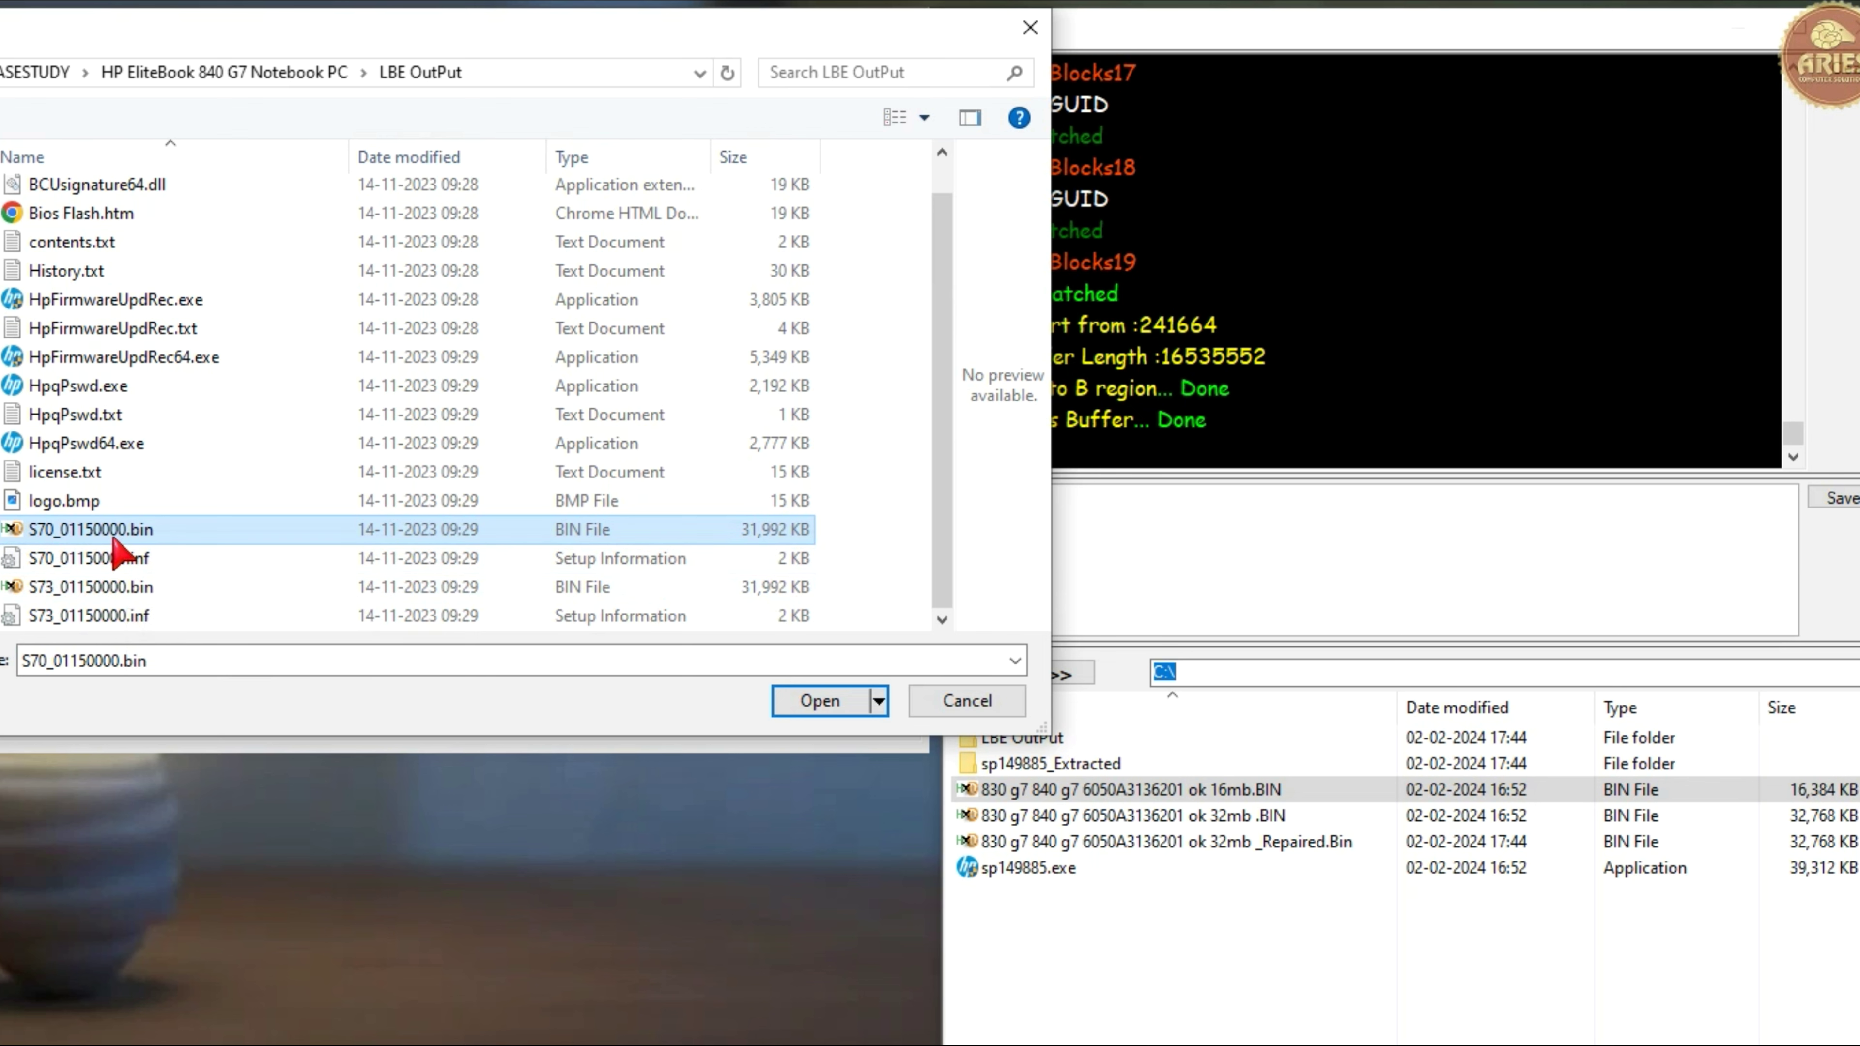
pyautogui.click(819, 702)
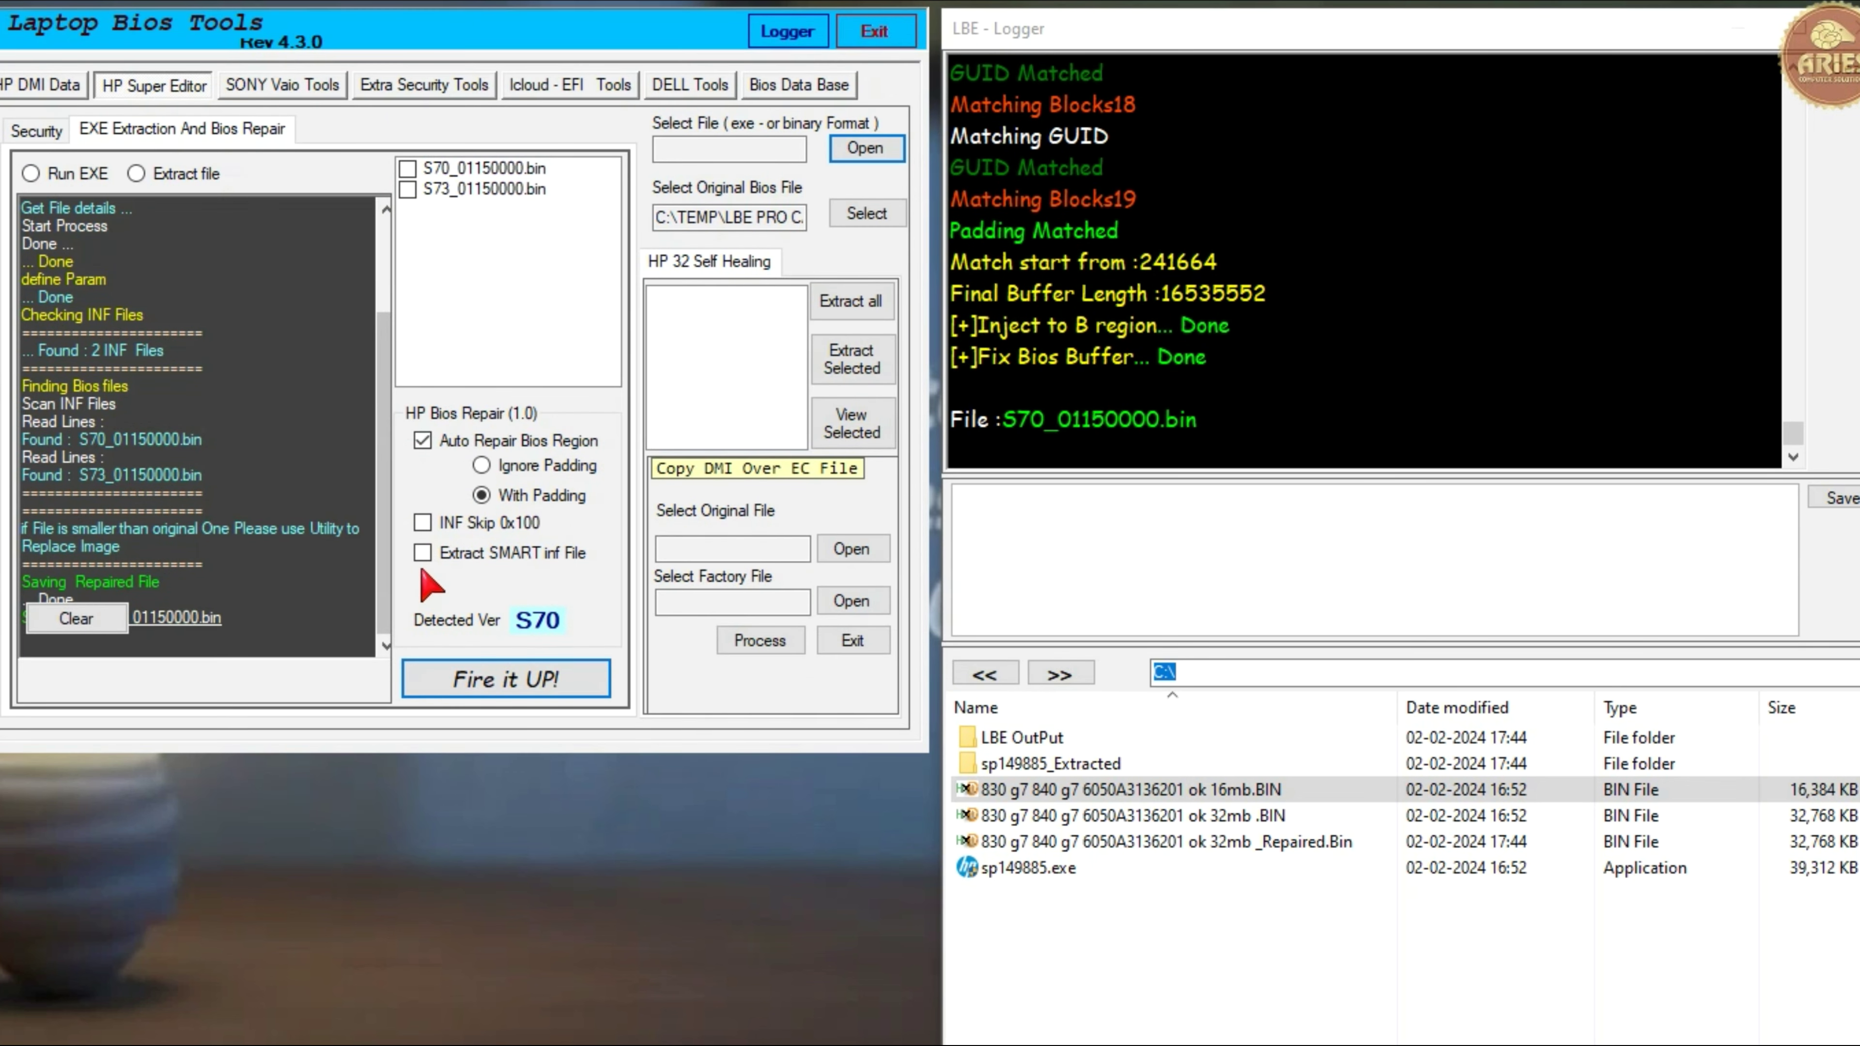
# - Enable Extract SMART inf File and run the extraction on S70_01150000.bin with INF Skip 0x100 off
pyautogui.click(422, 553)
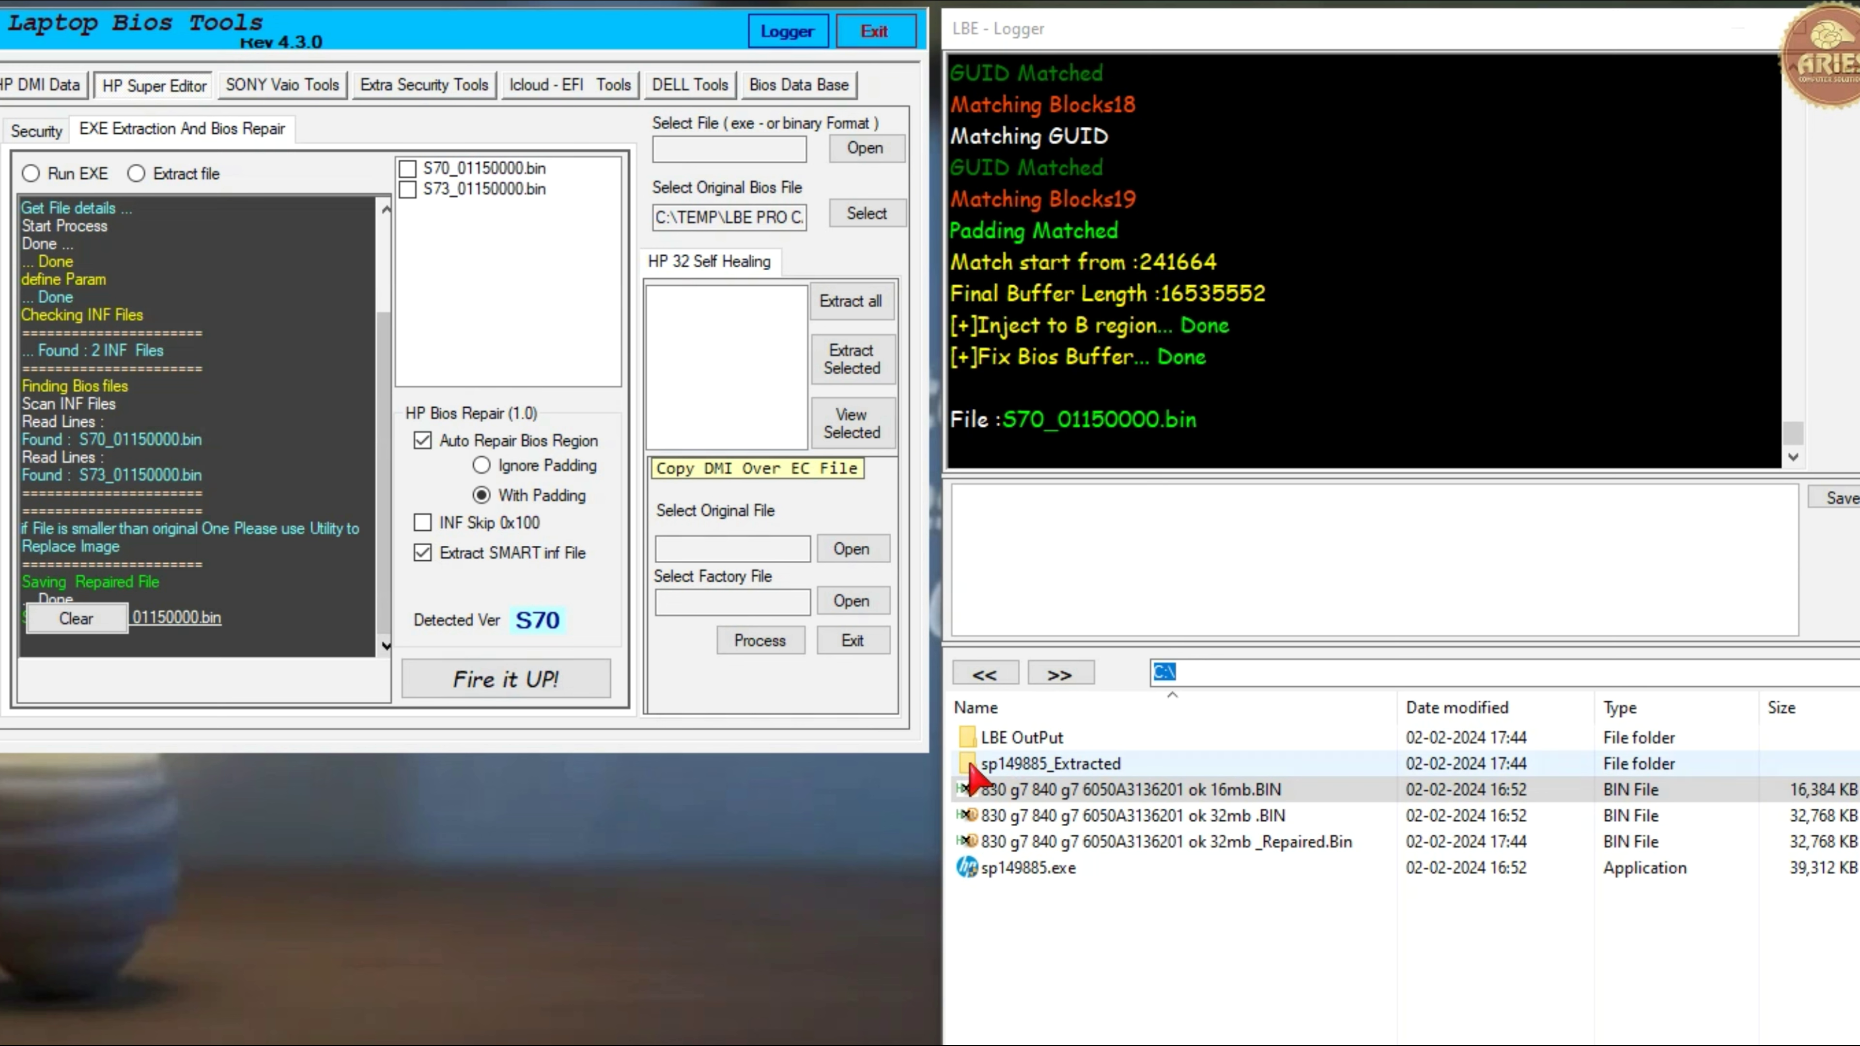
pyautogui.click(499, 681)
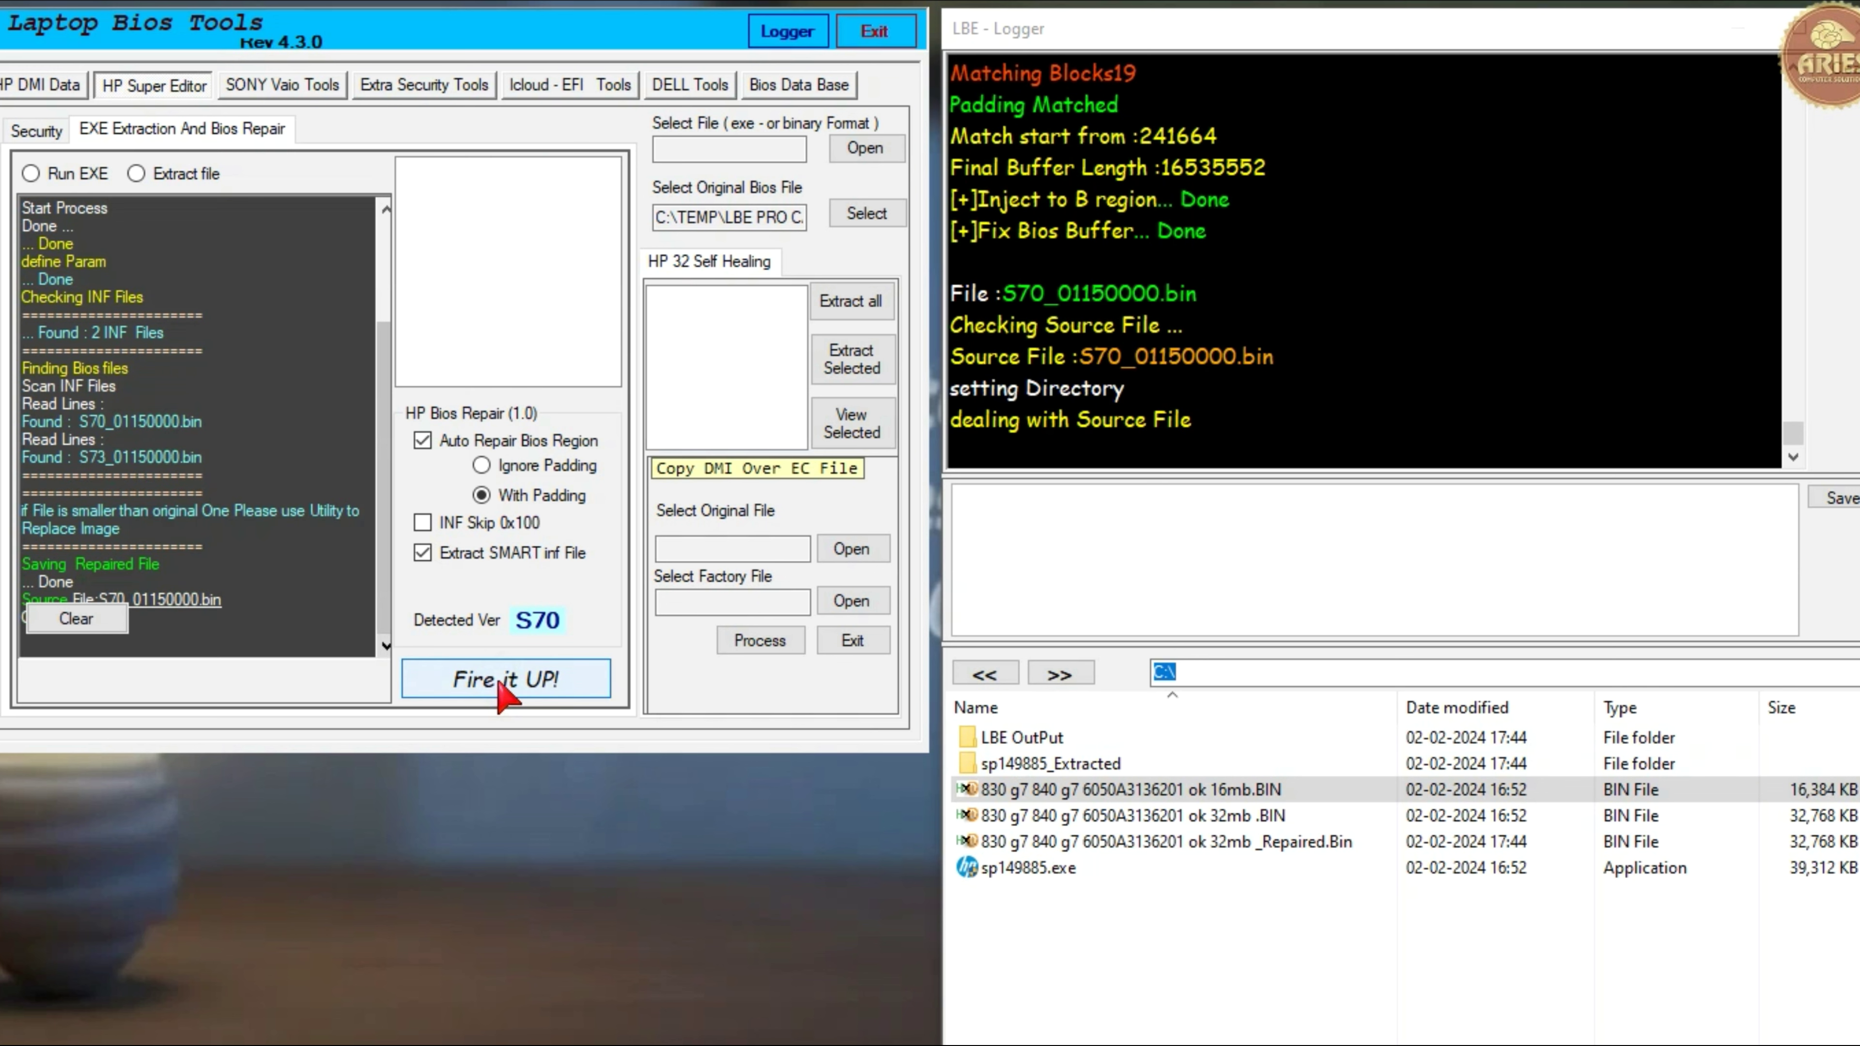
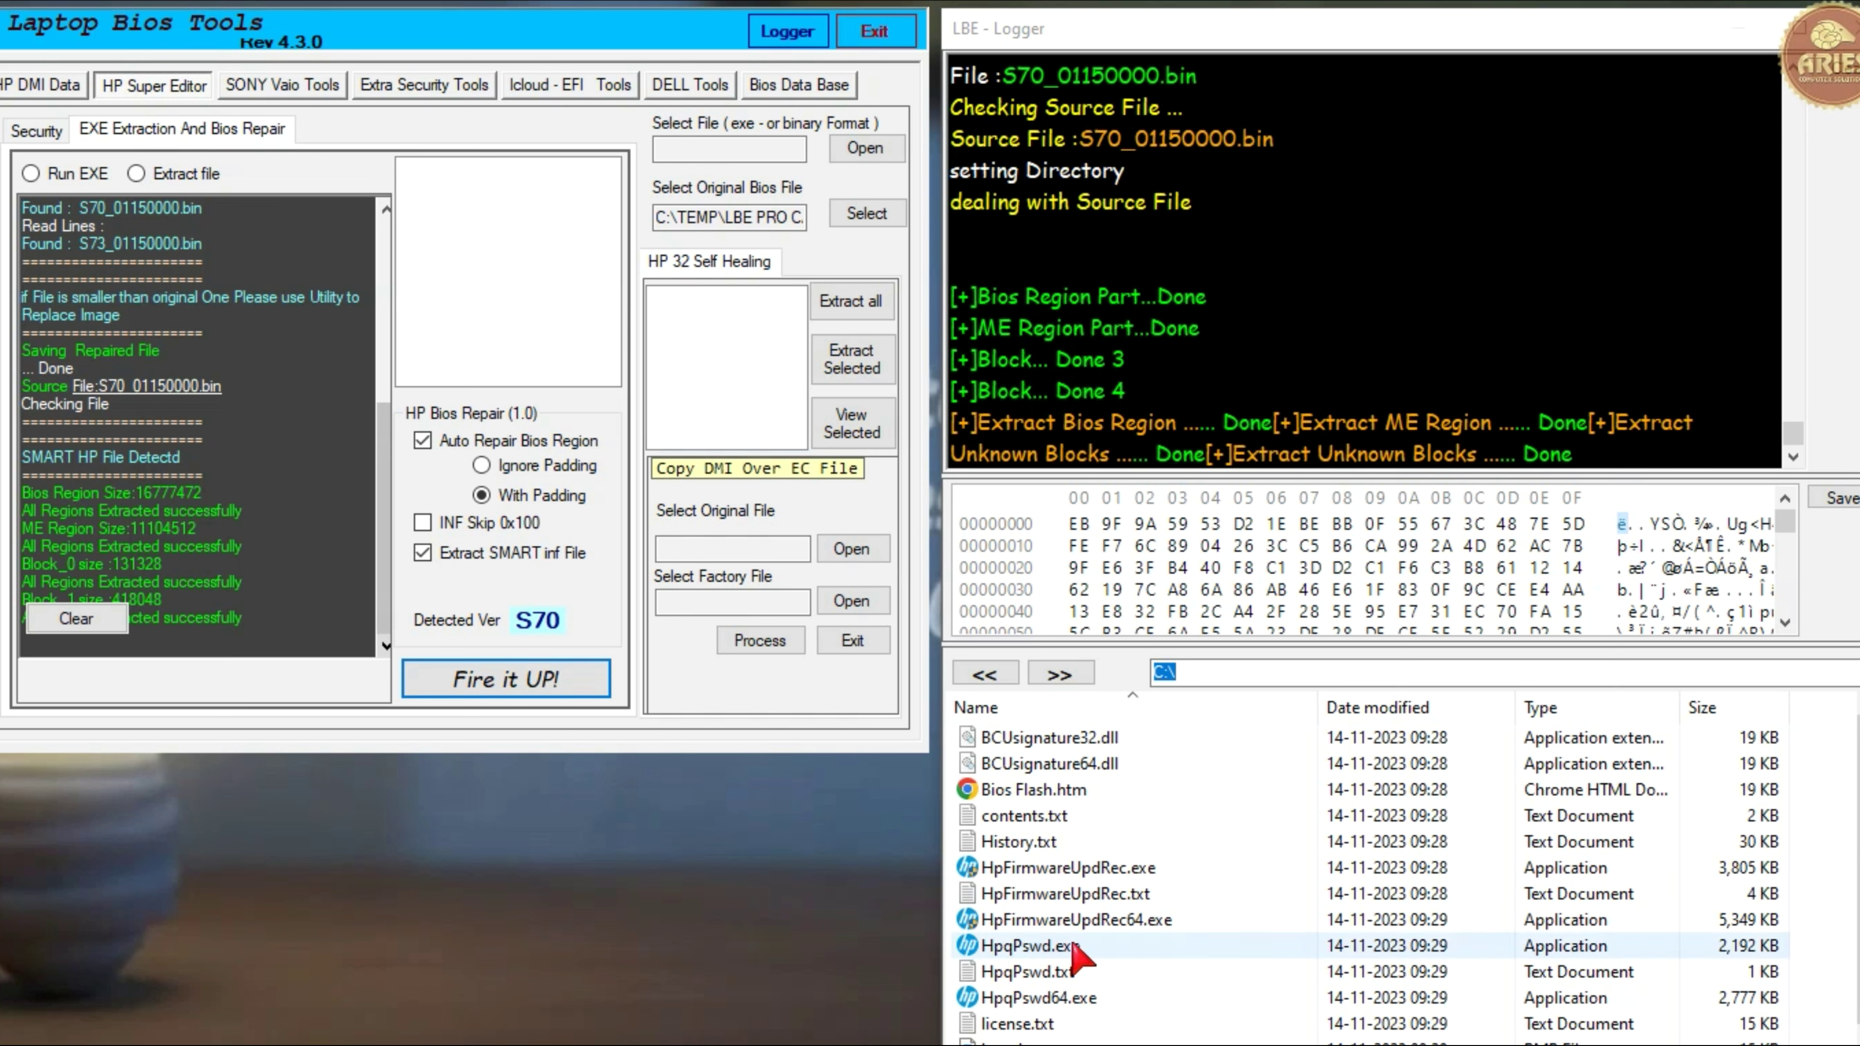
# - Copy S70_01150000_Extracted_BRG.Bin from the LBE OutPut folder into its parent HP EliteBook 840 G7 Notebook PC folder
pyautogui.scroll(-2, 1128, 1024)
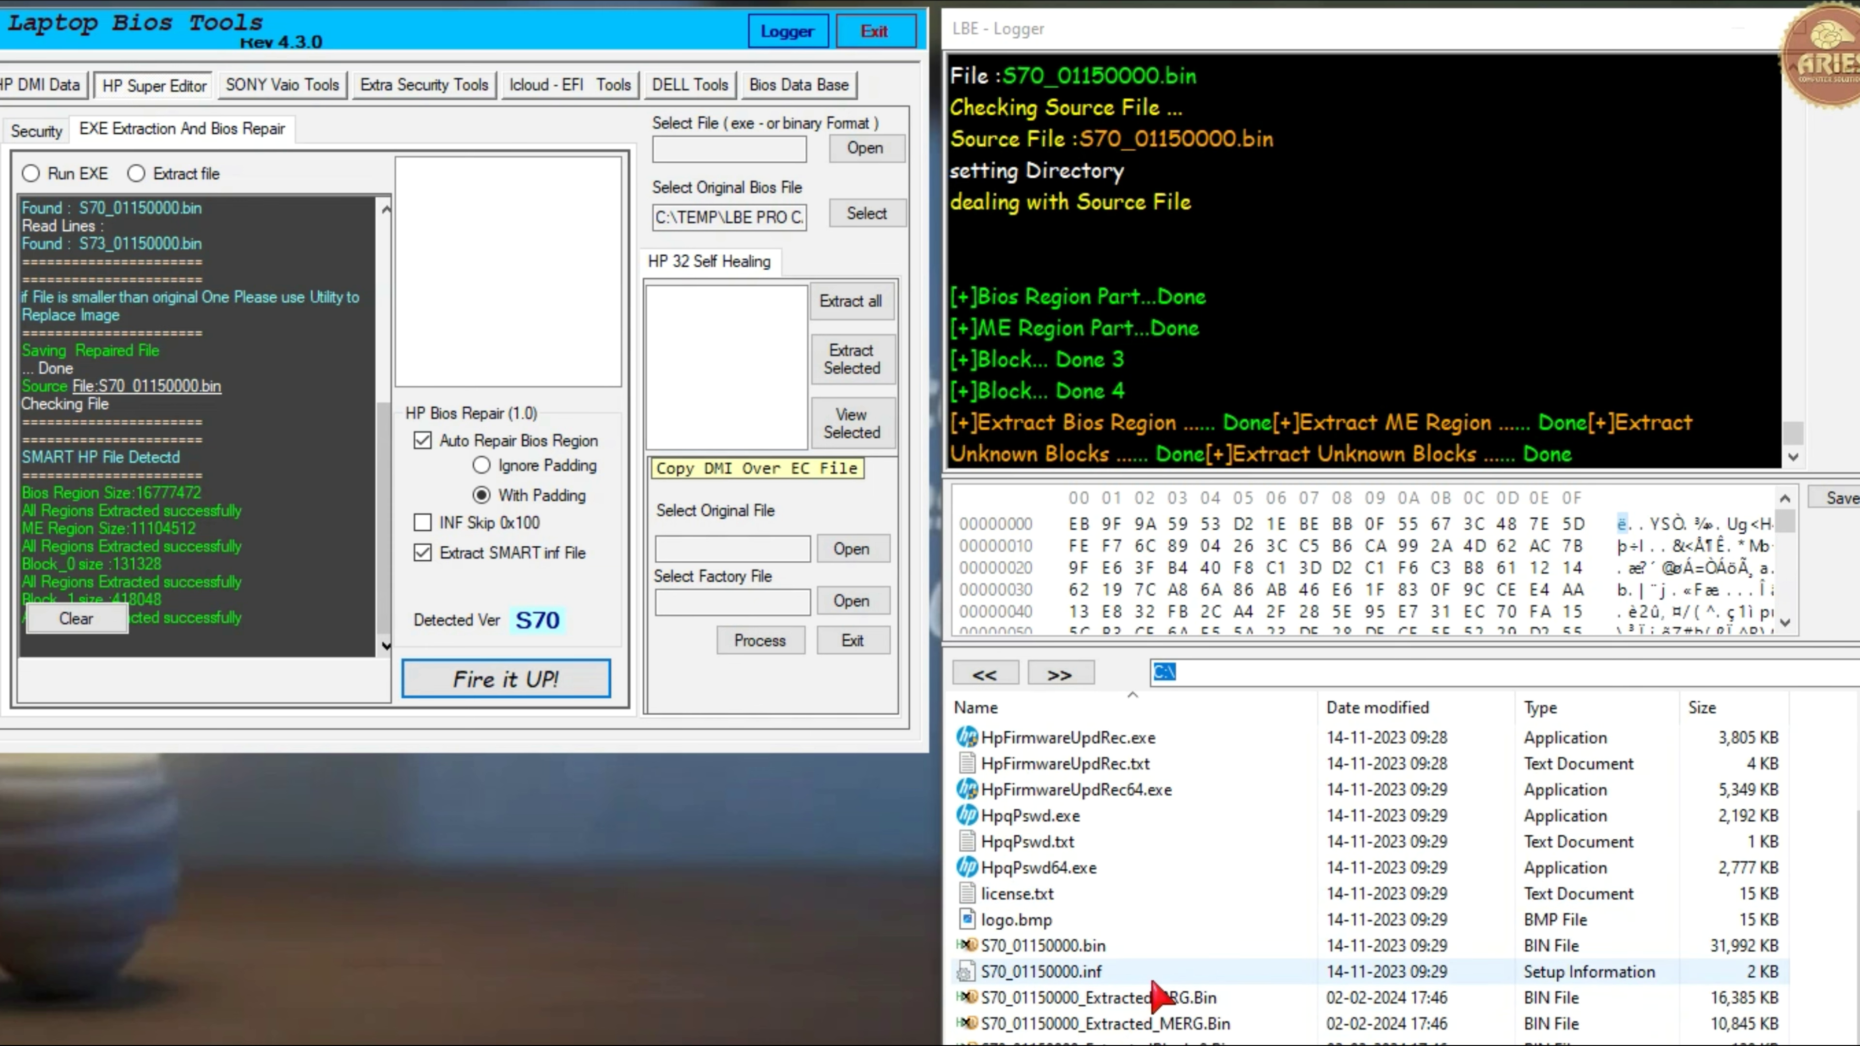
pyautogui.click(1128, 1011)
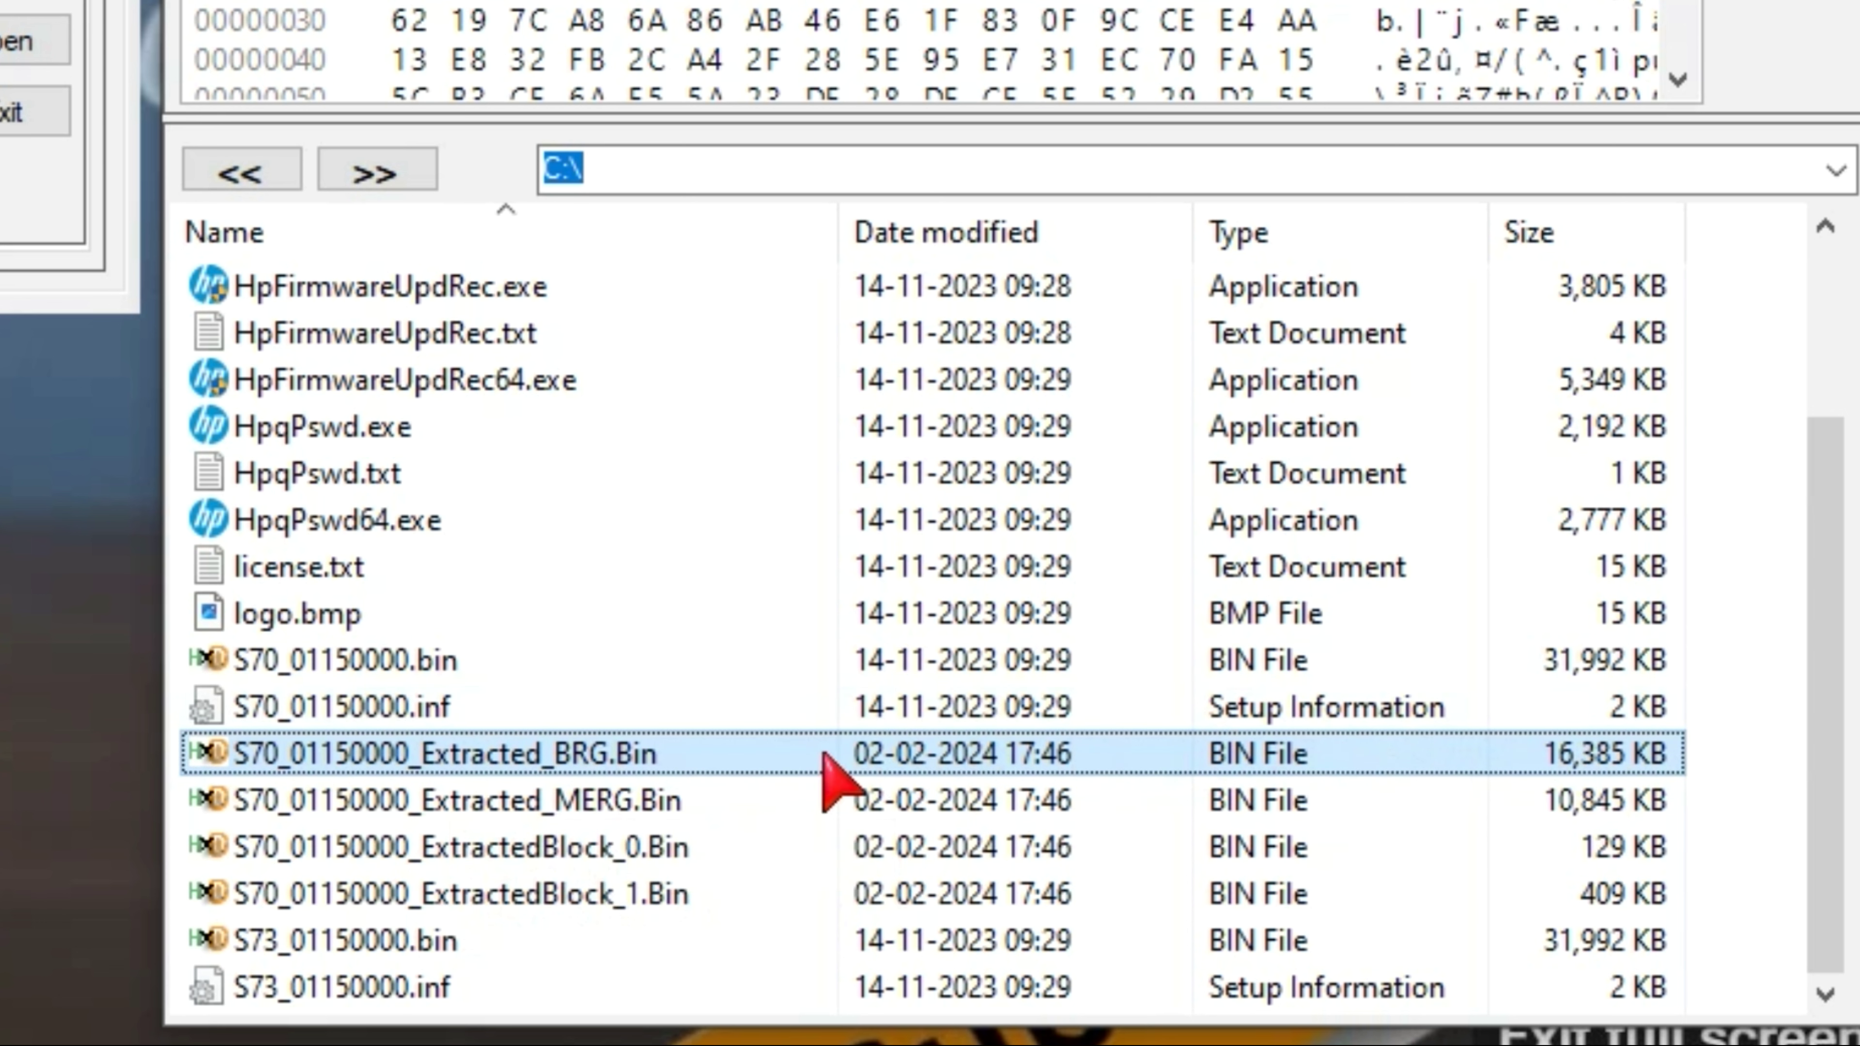
pyautogui.rightClick(569, 758)
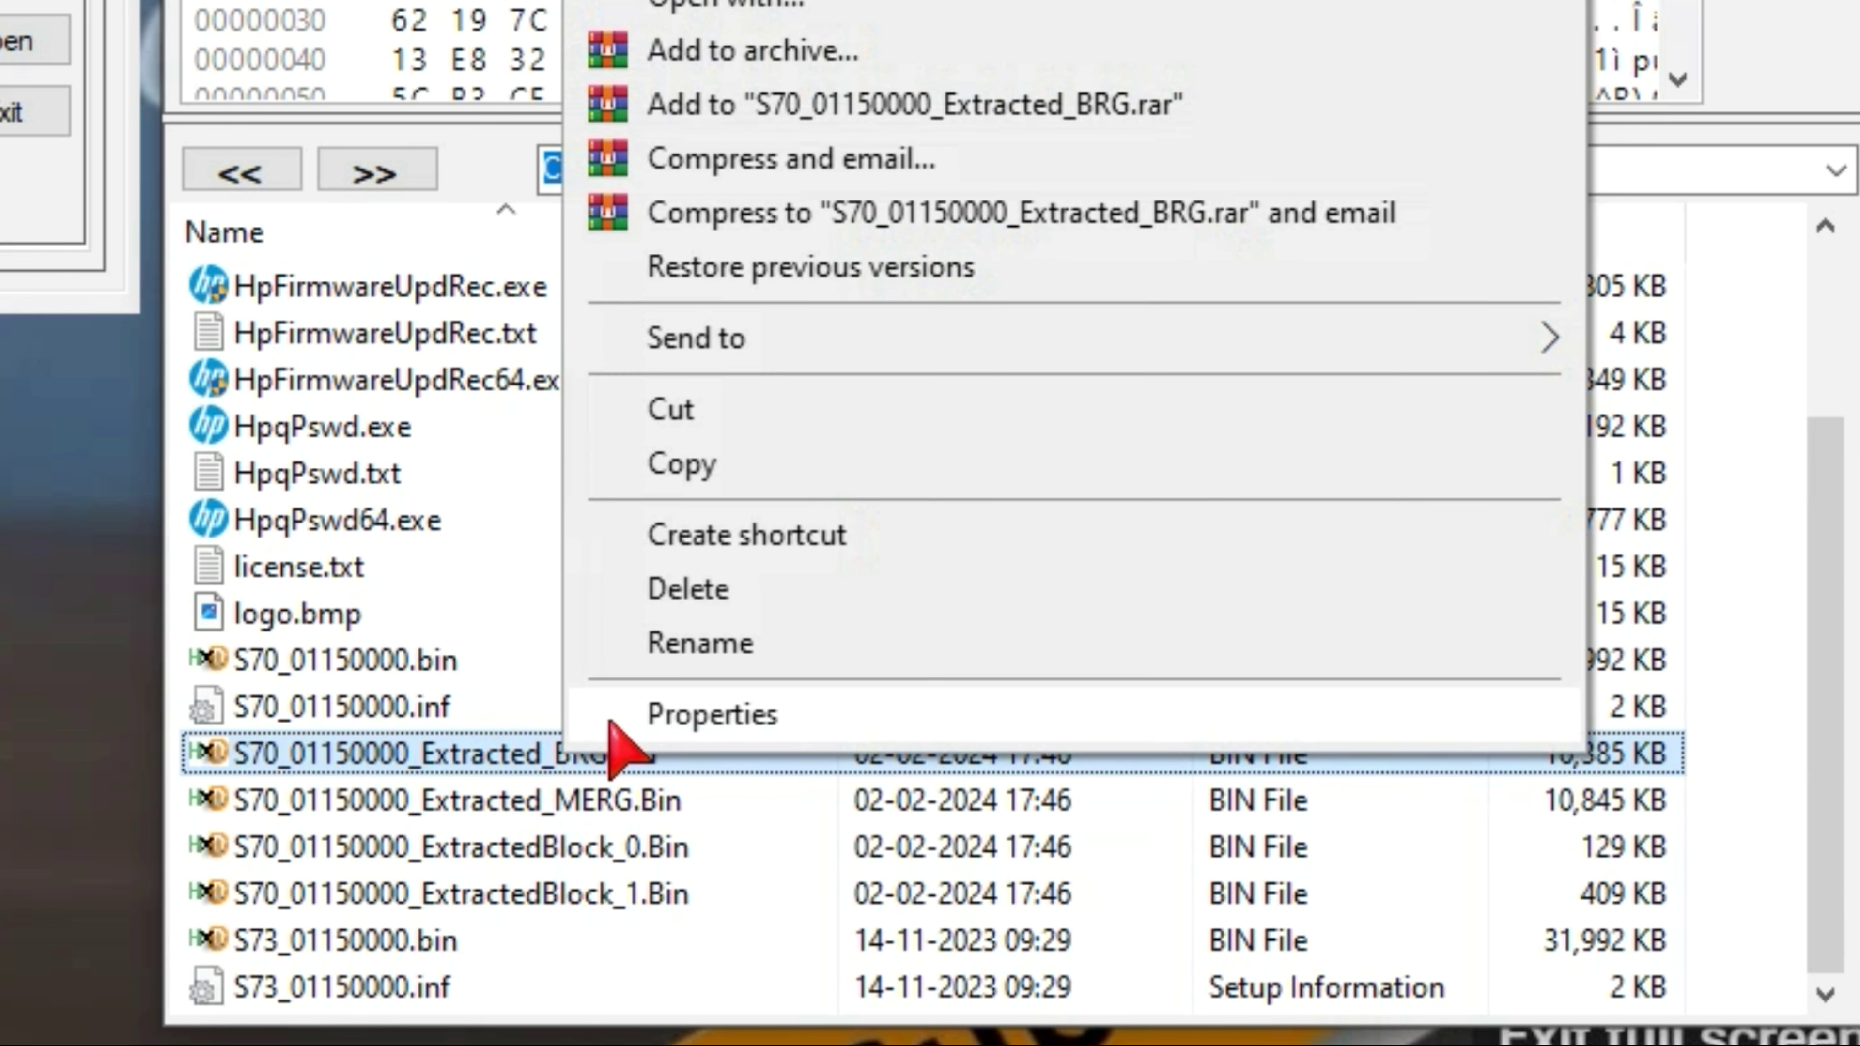
pyautogui.click(685, 476)
pyautogui.click(242, 175)
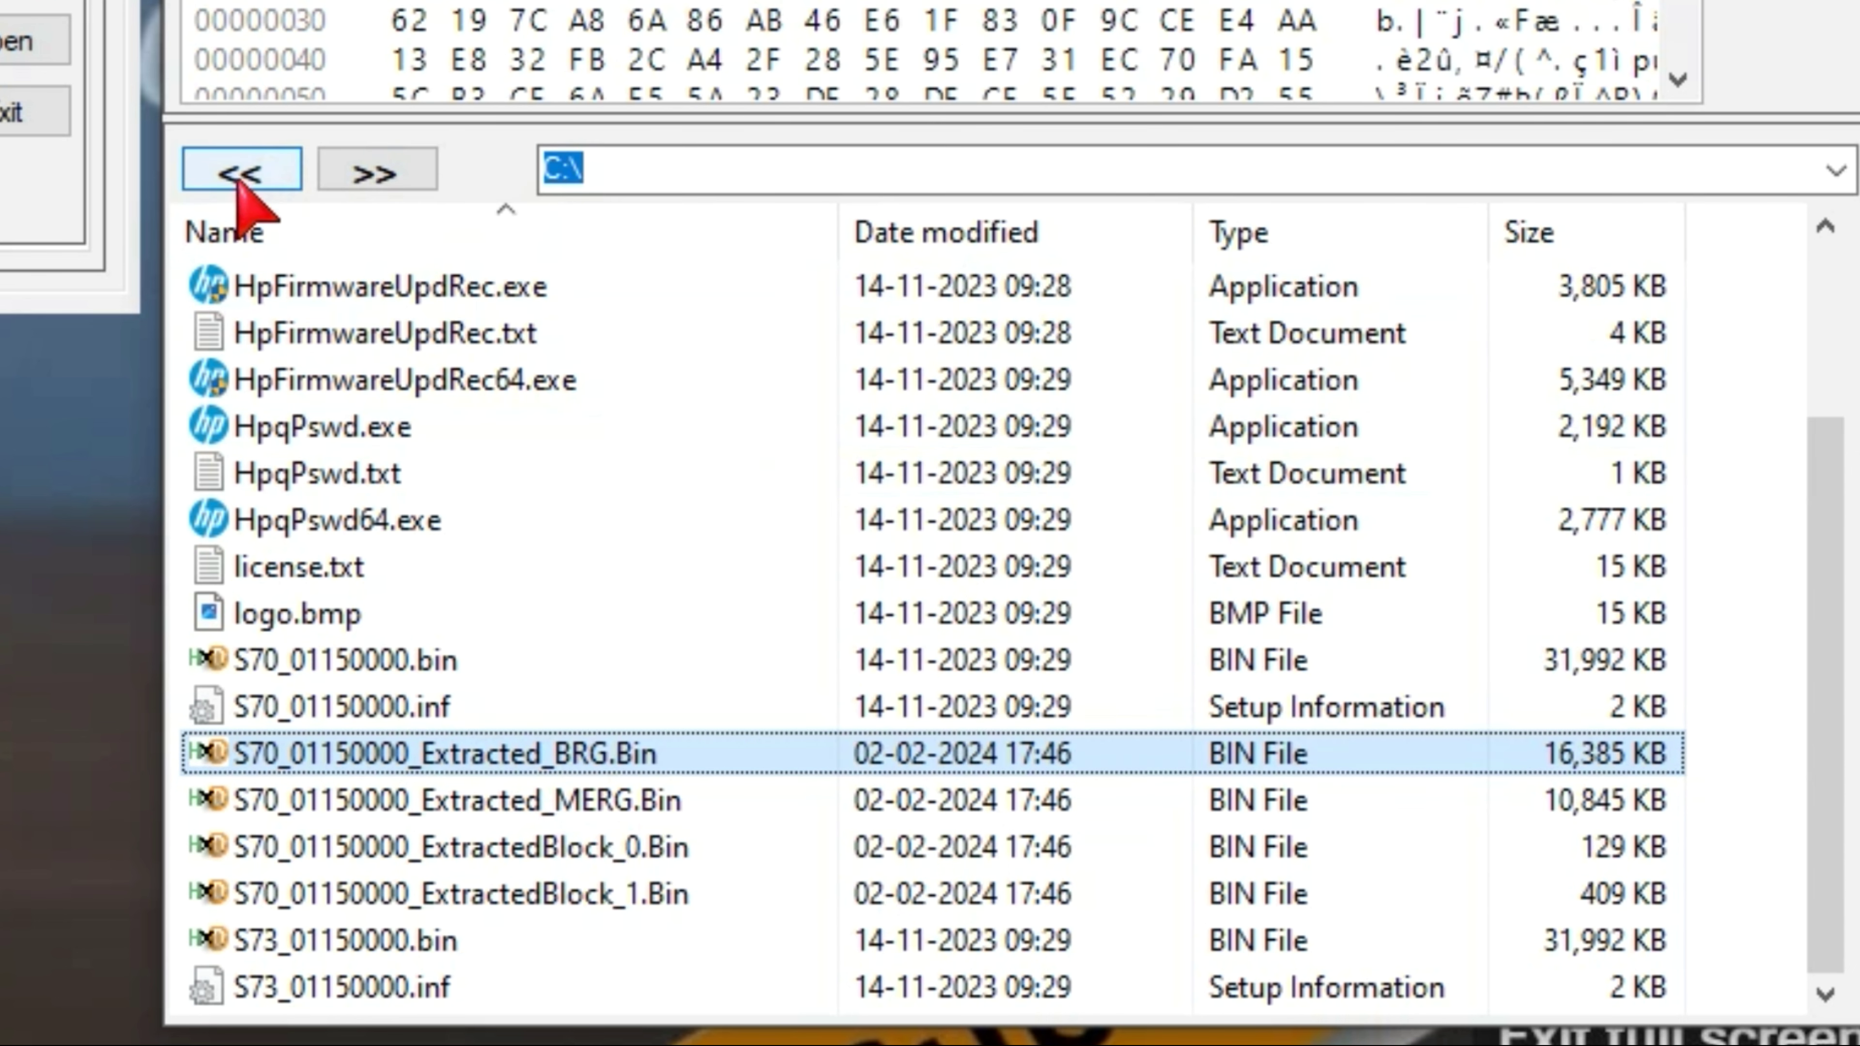
pyautogui.rightClick(417, 746)
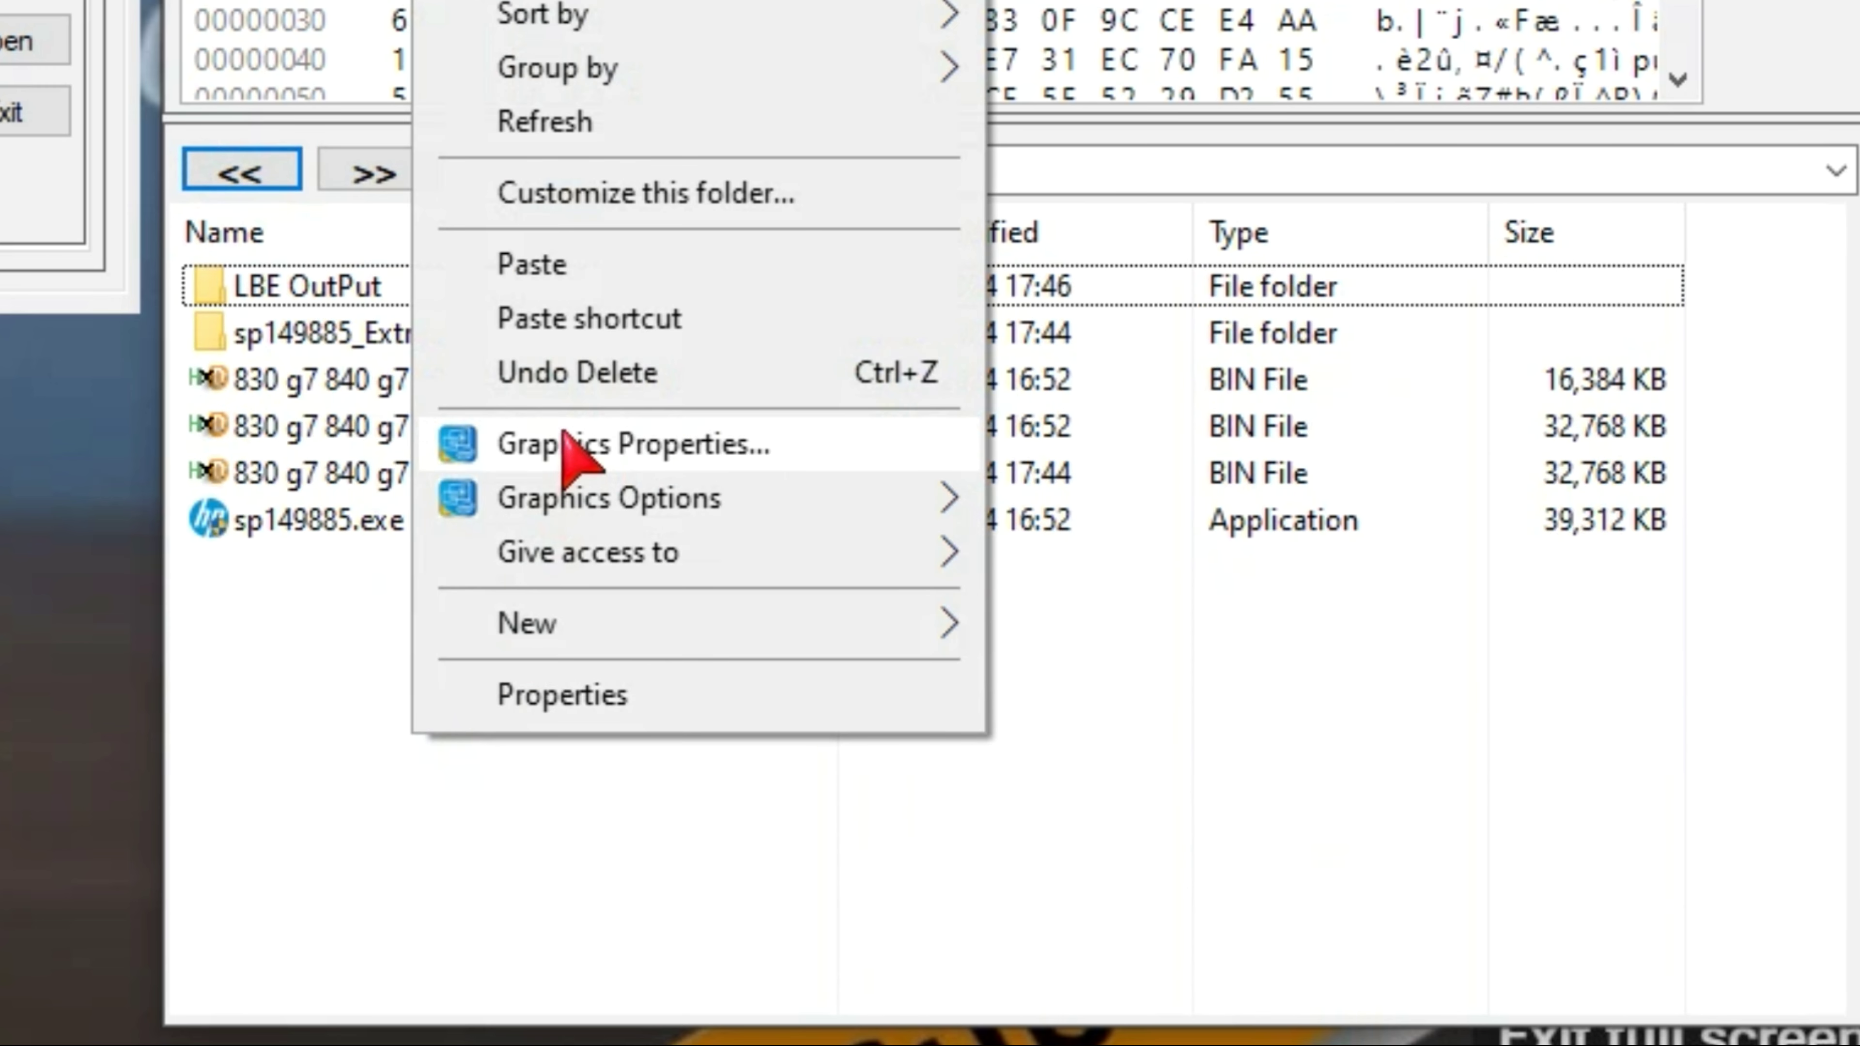
pyautogui.click(551, 282)
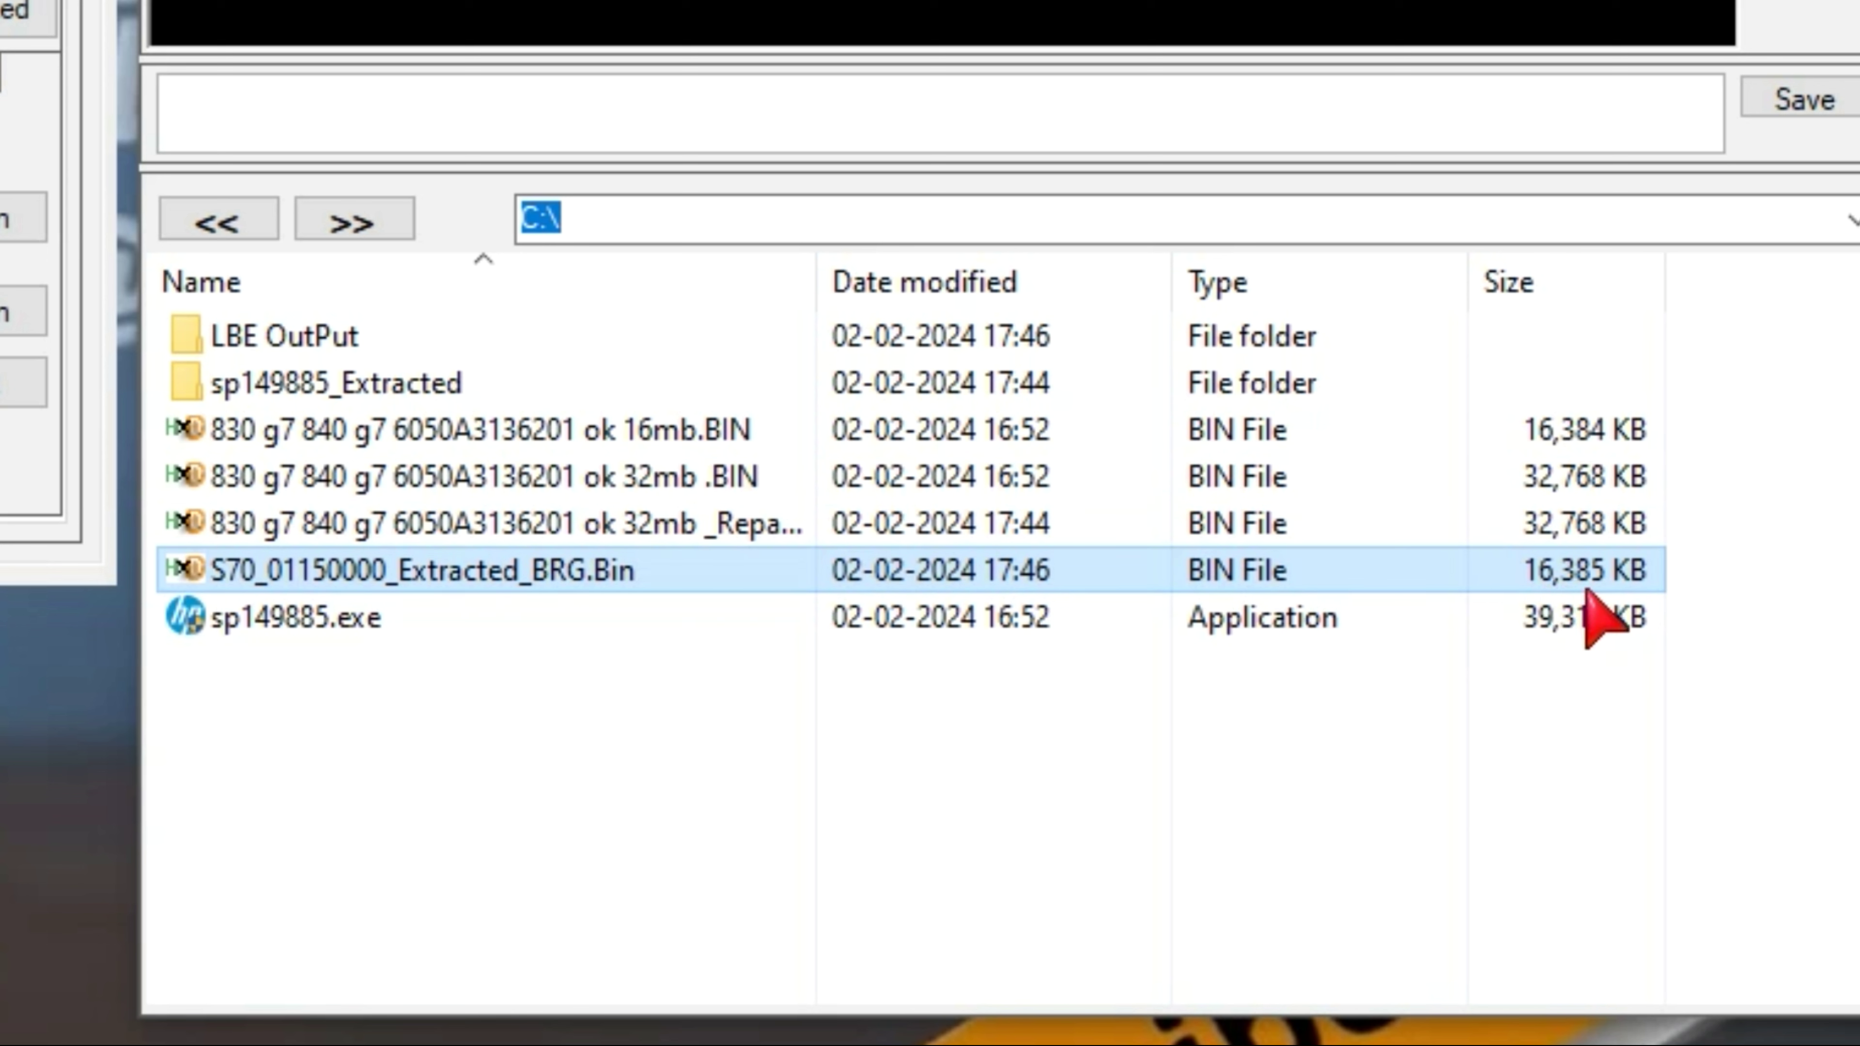
# - Compare the sizes of the 16mb dump and S70_01150000_Extracted_BRG.Bin, and examine the extracted file's first 0x100 bytes in HxD
pyautogui.click(1587, 443)
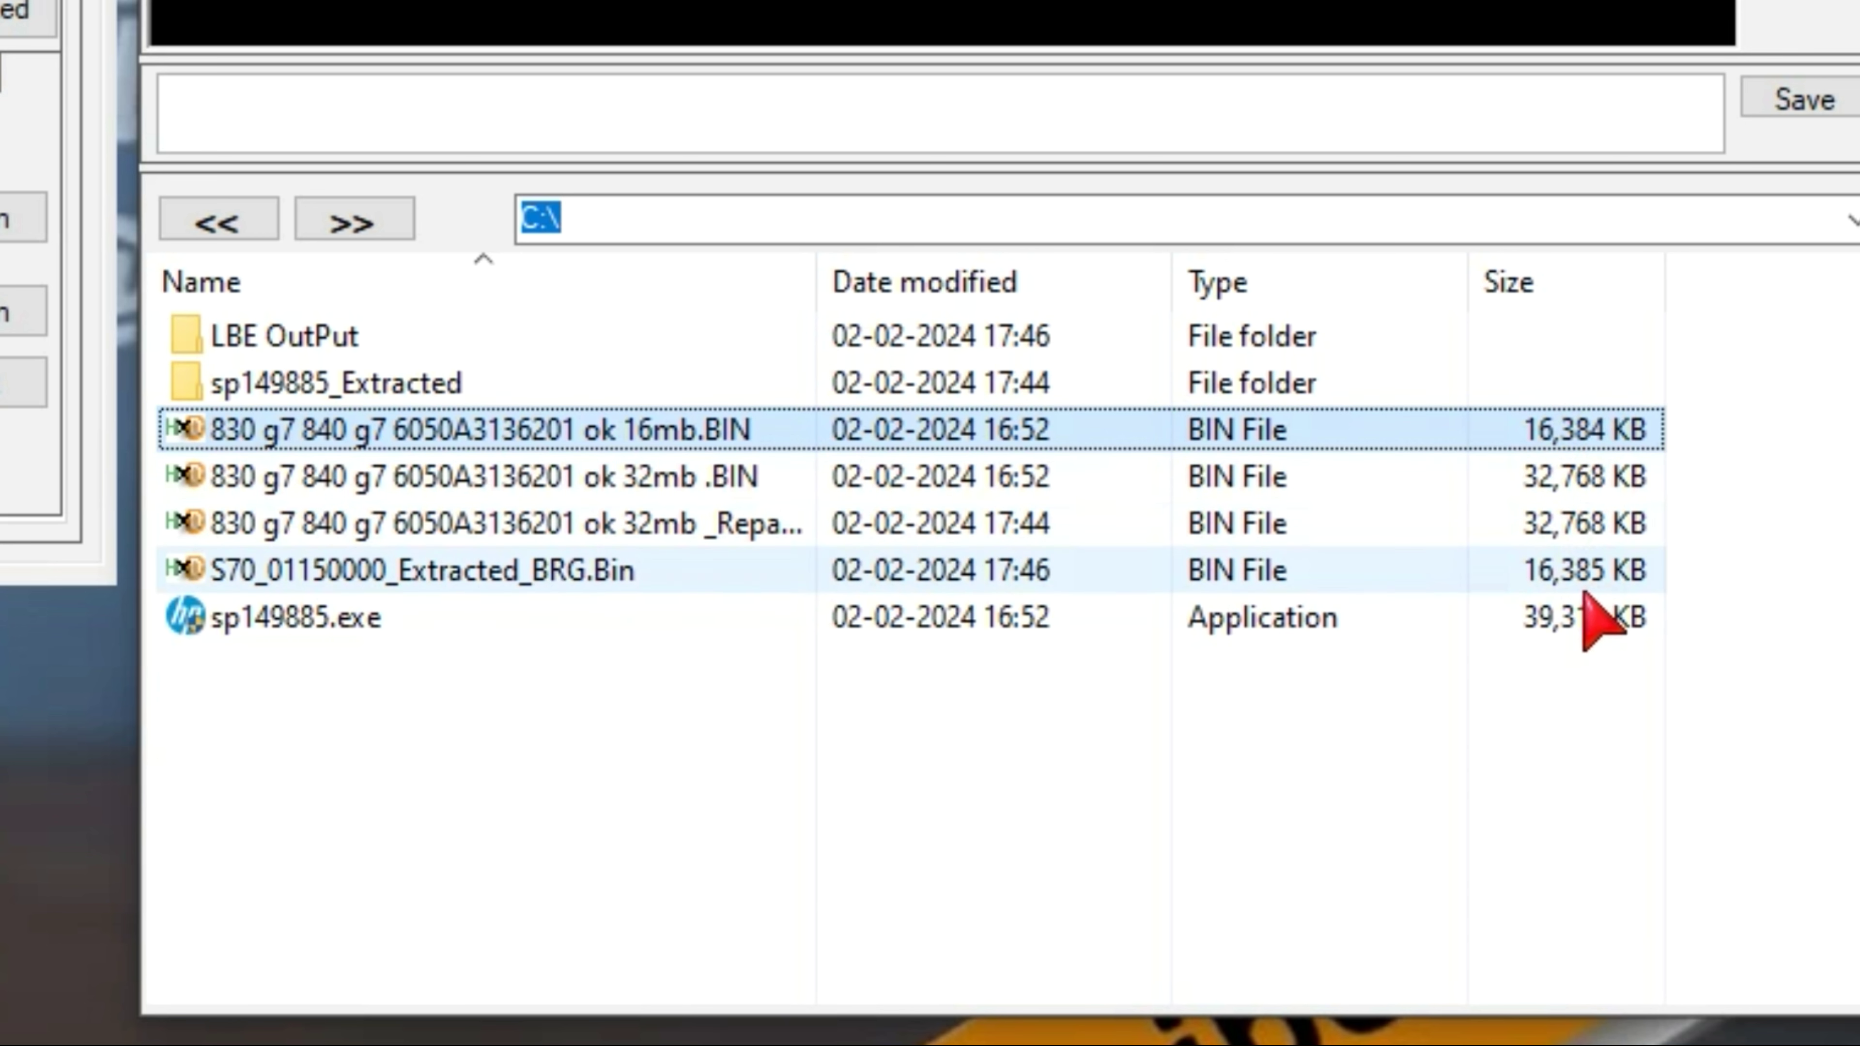
pyautogui.click(1586, 575)
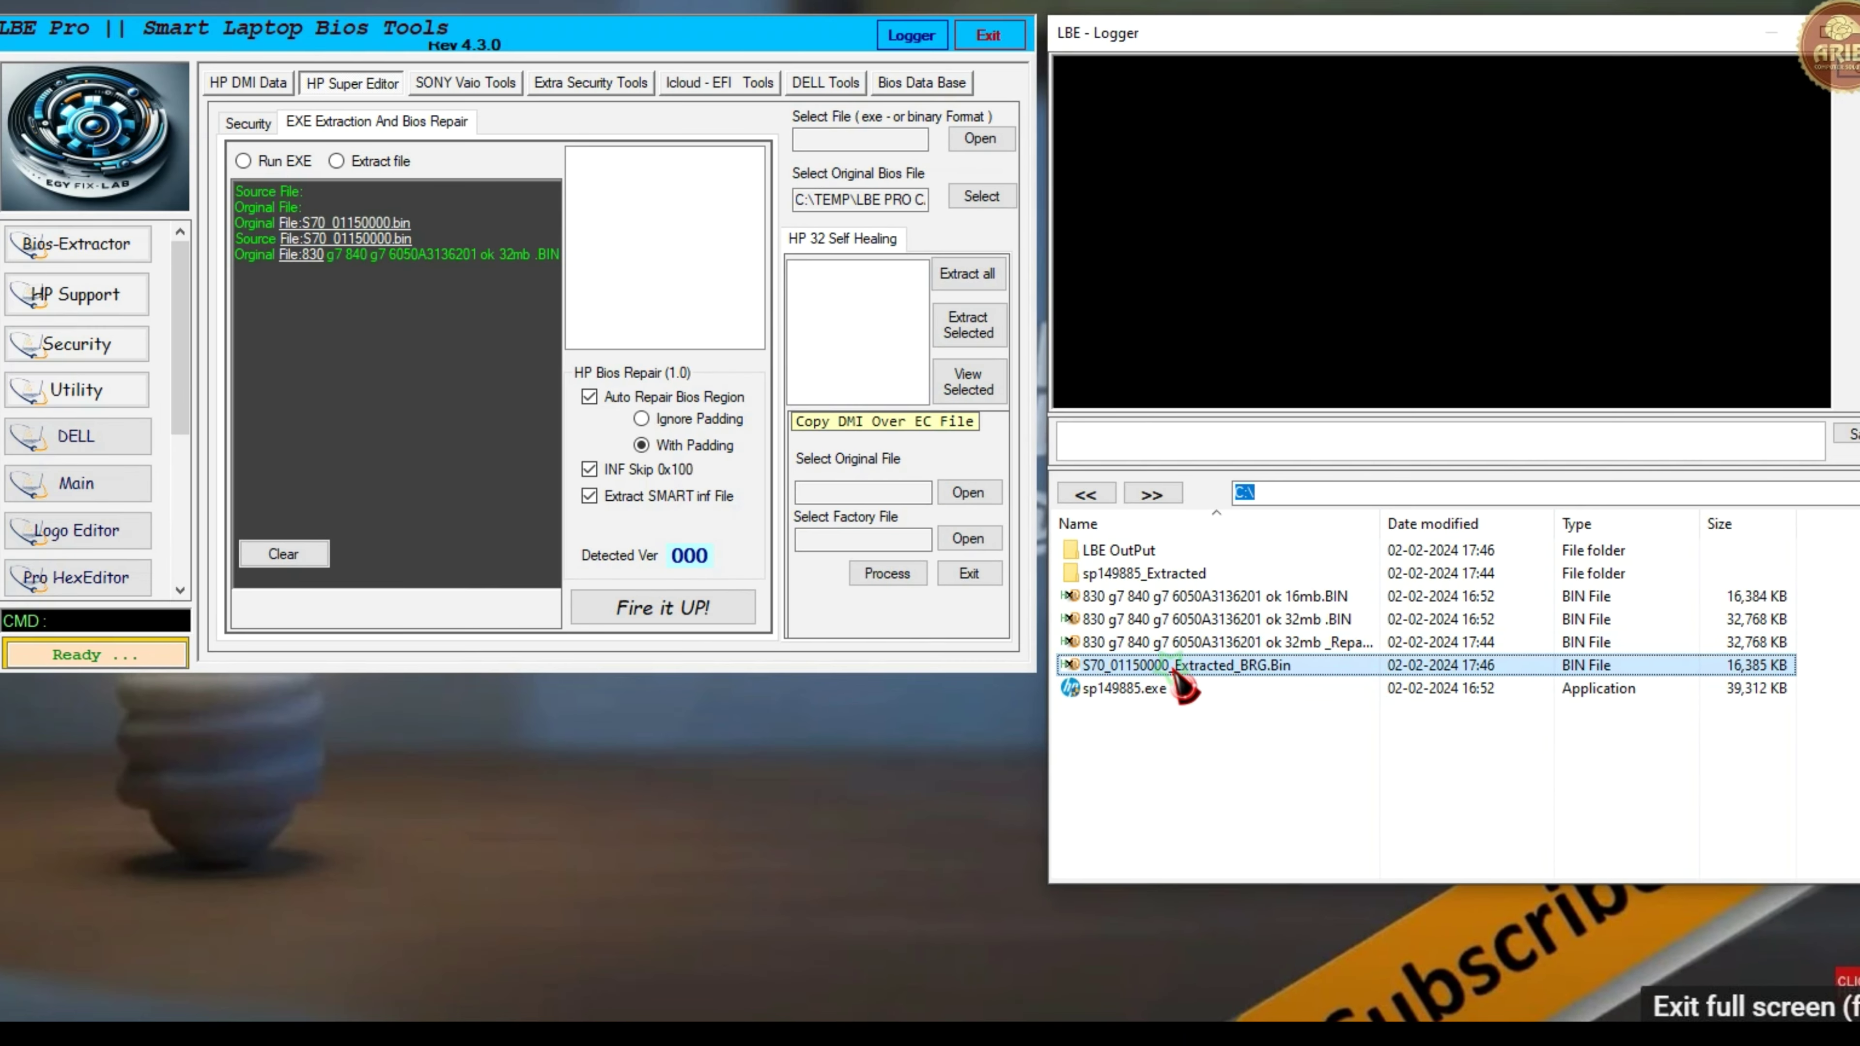
pyautogui.doubleClick(1003, 644)
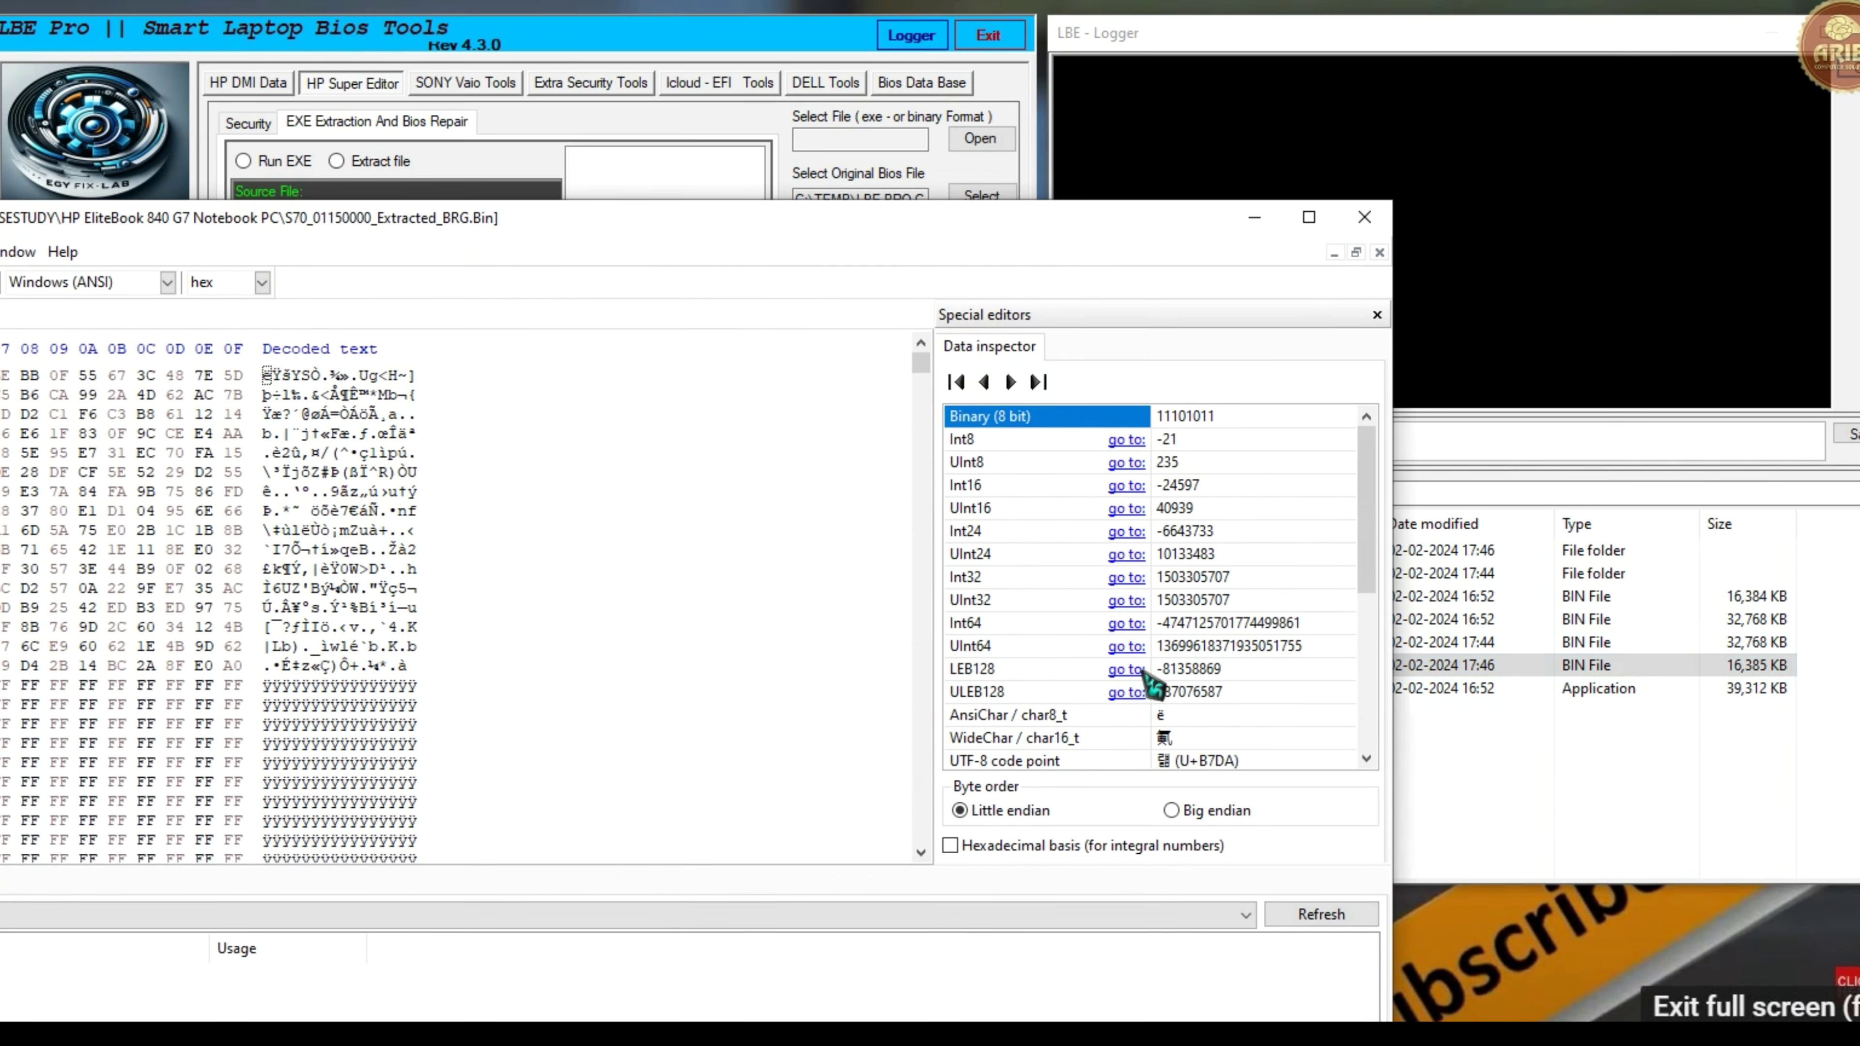
pyautogui.moveTo(644, 234); pyautogui.dragTo(1207, 193)
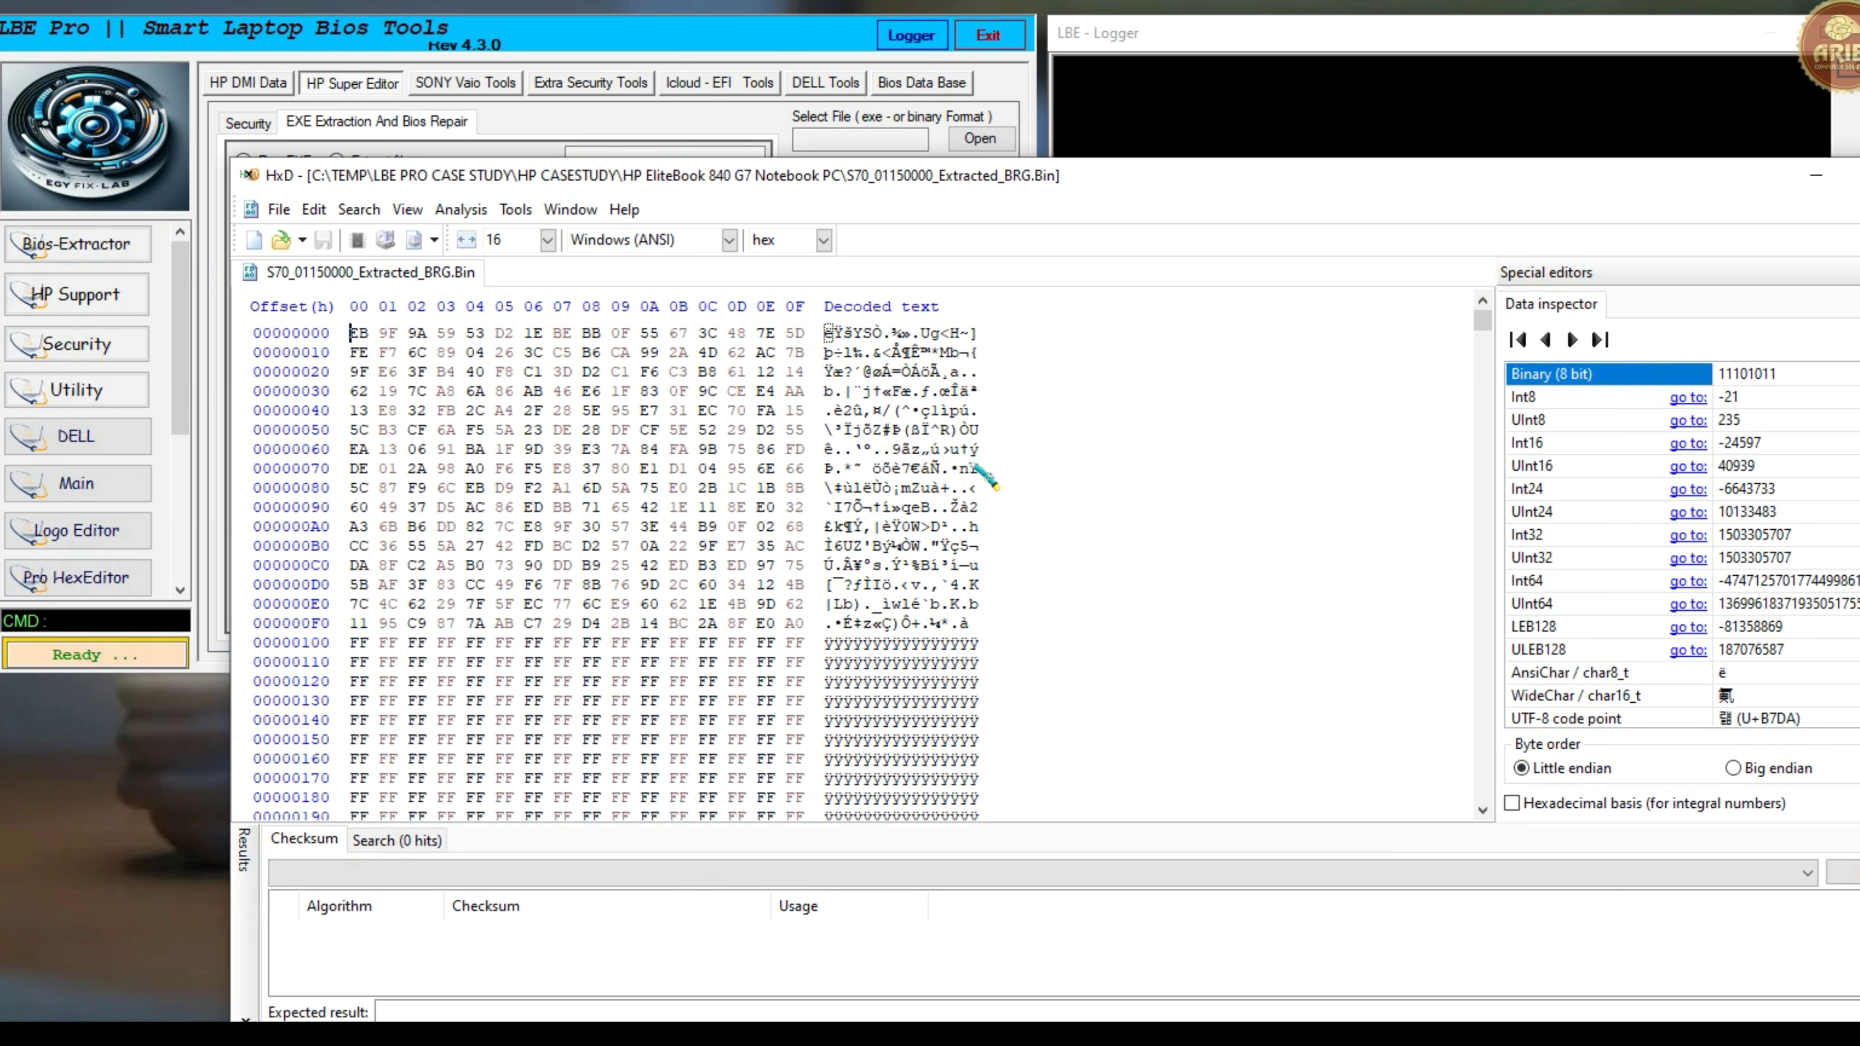
pyautogui.click(968, 624)
pyautogui.moveTo(970, 627); pyautogui.dragTo(818, 332)
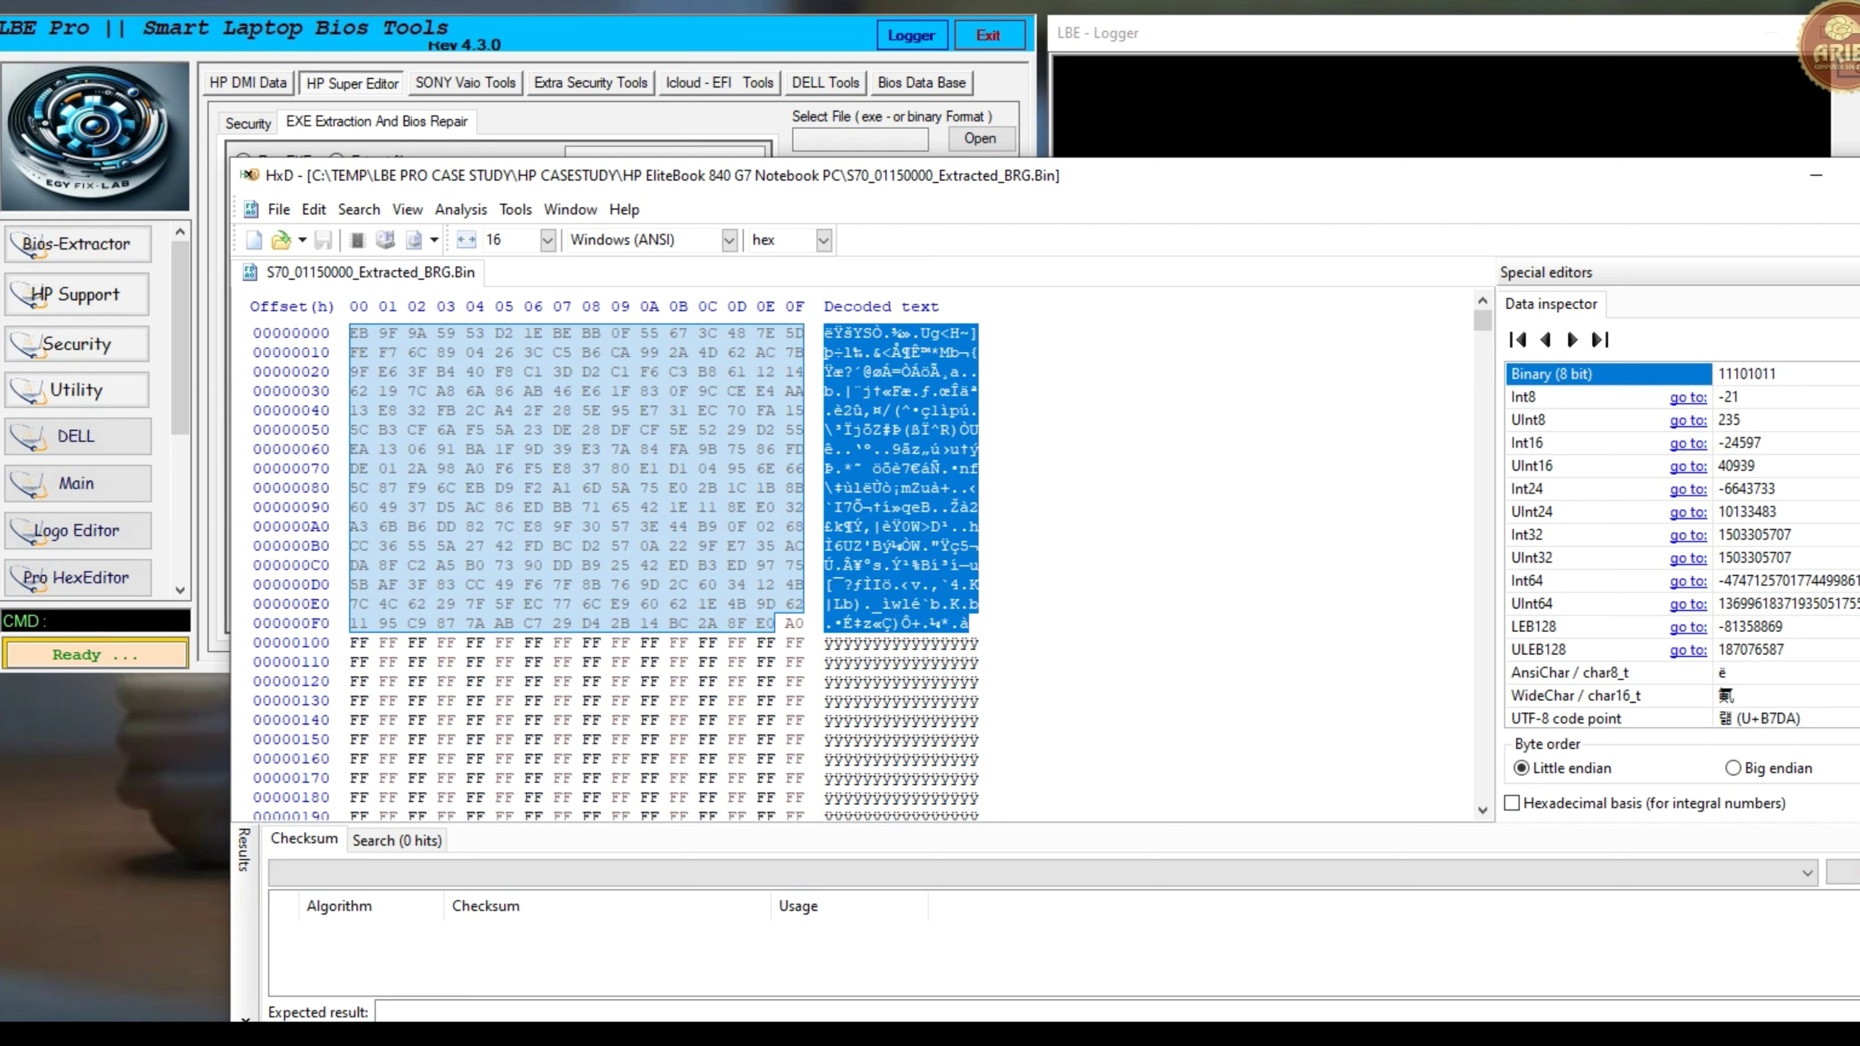
pyautogui.hotkey('alt', 'F4')
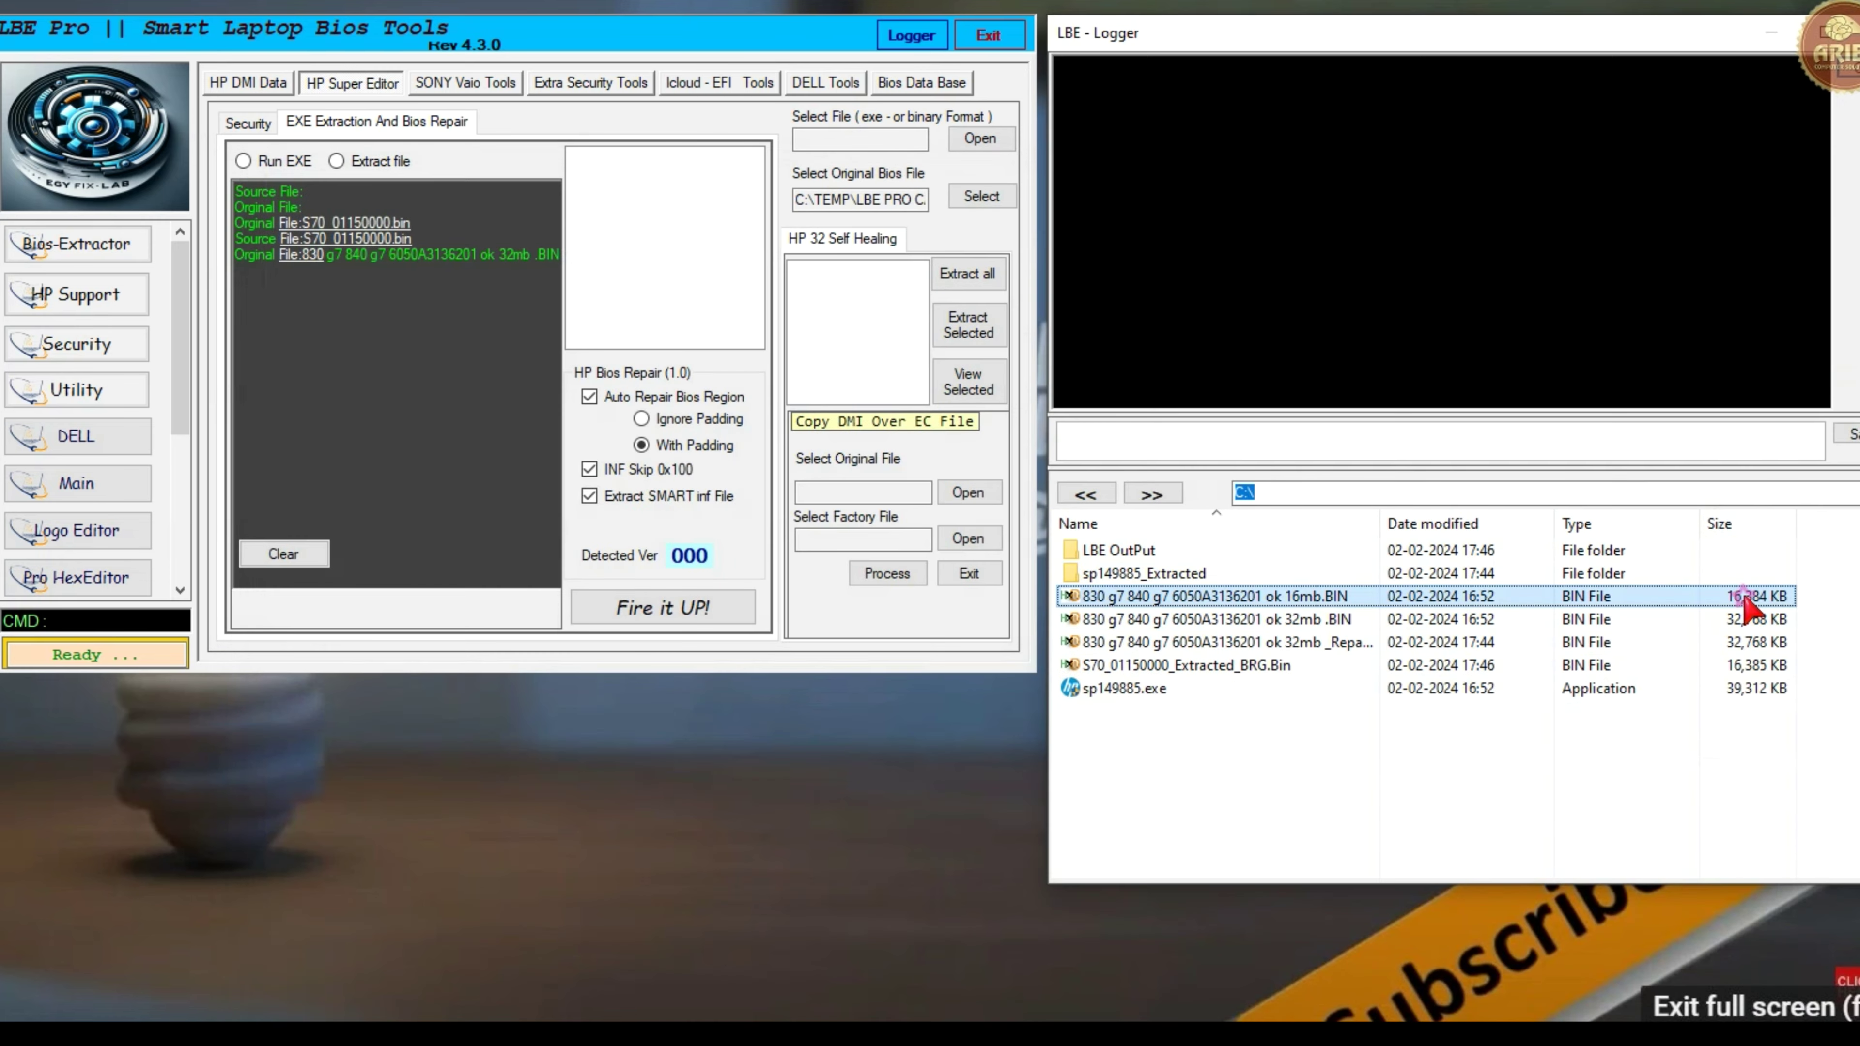
# - Examine the first bytes of "830 g7 840 g7 6050A3136201 ok 16mb.BIN" in HxD for comparison with the extracted BRG file
pyautogui.doubleClick(1754, 607)
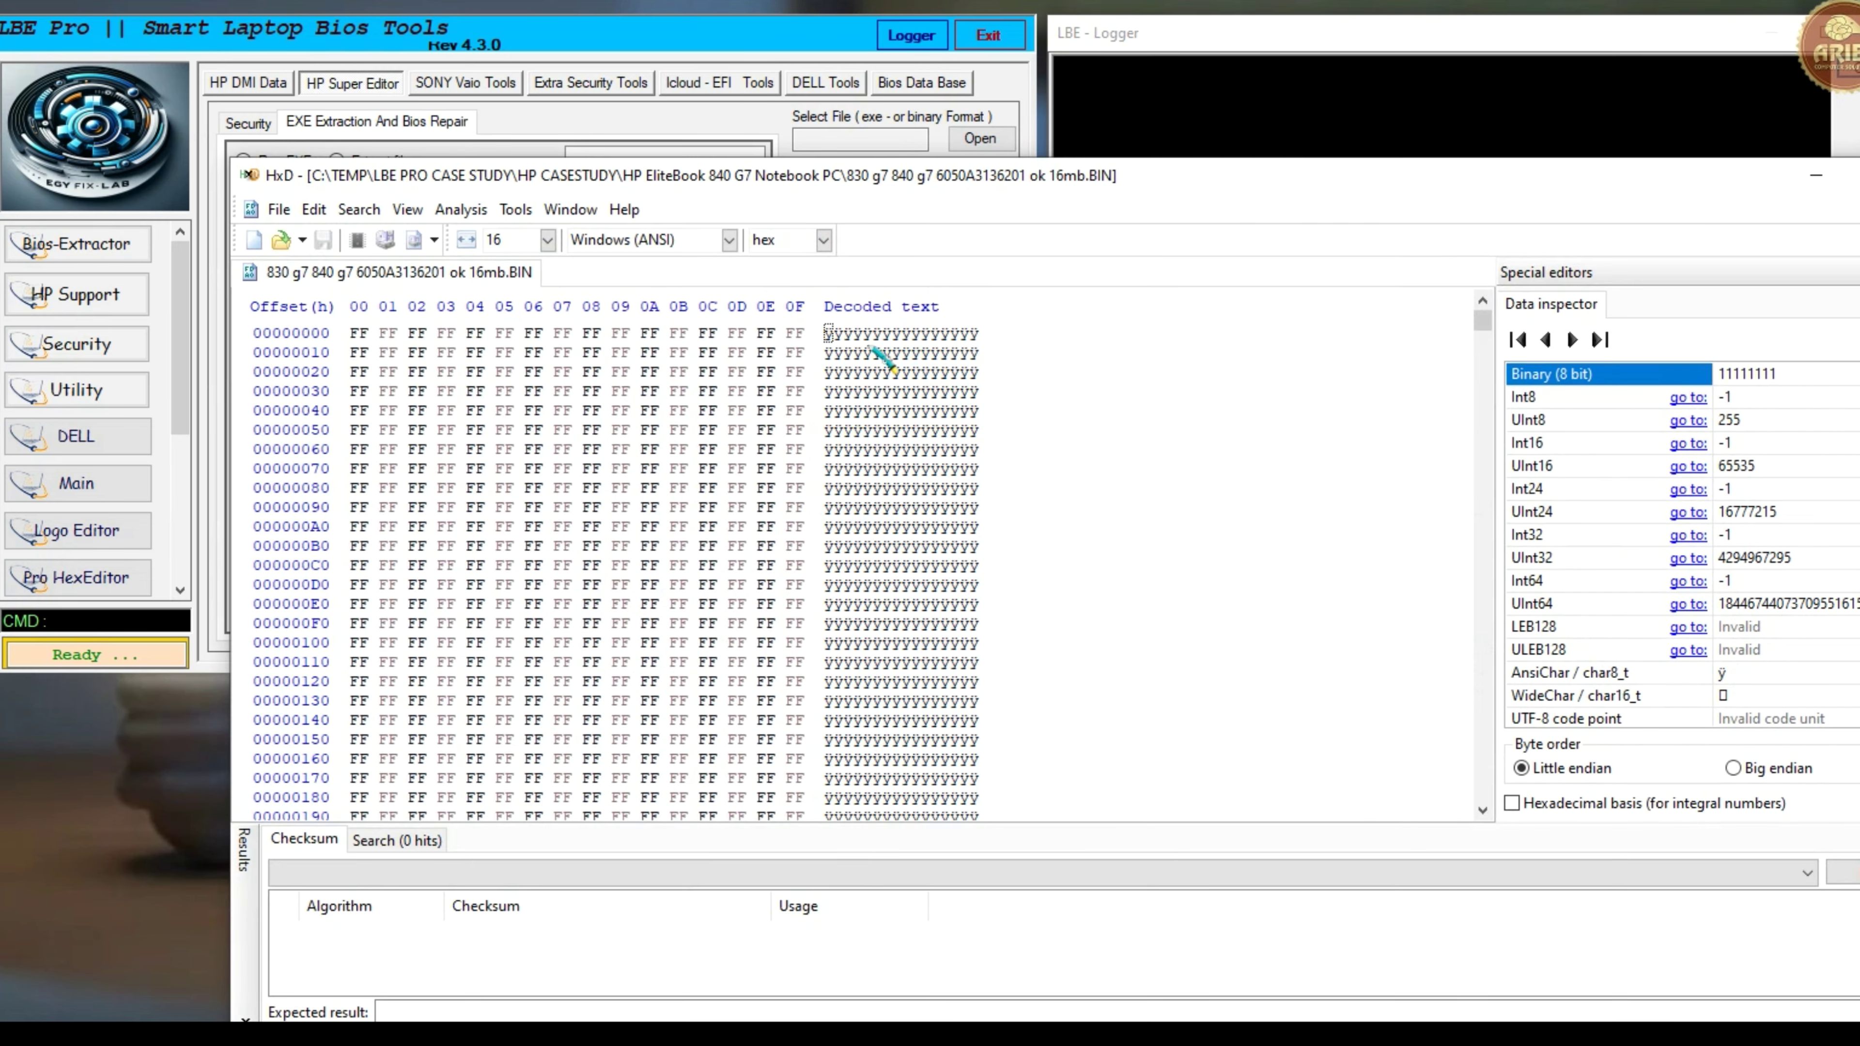
pyautogui.moveTo(834, 334); pyautogui.dragTo(1040, 484)
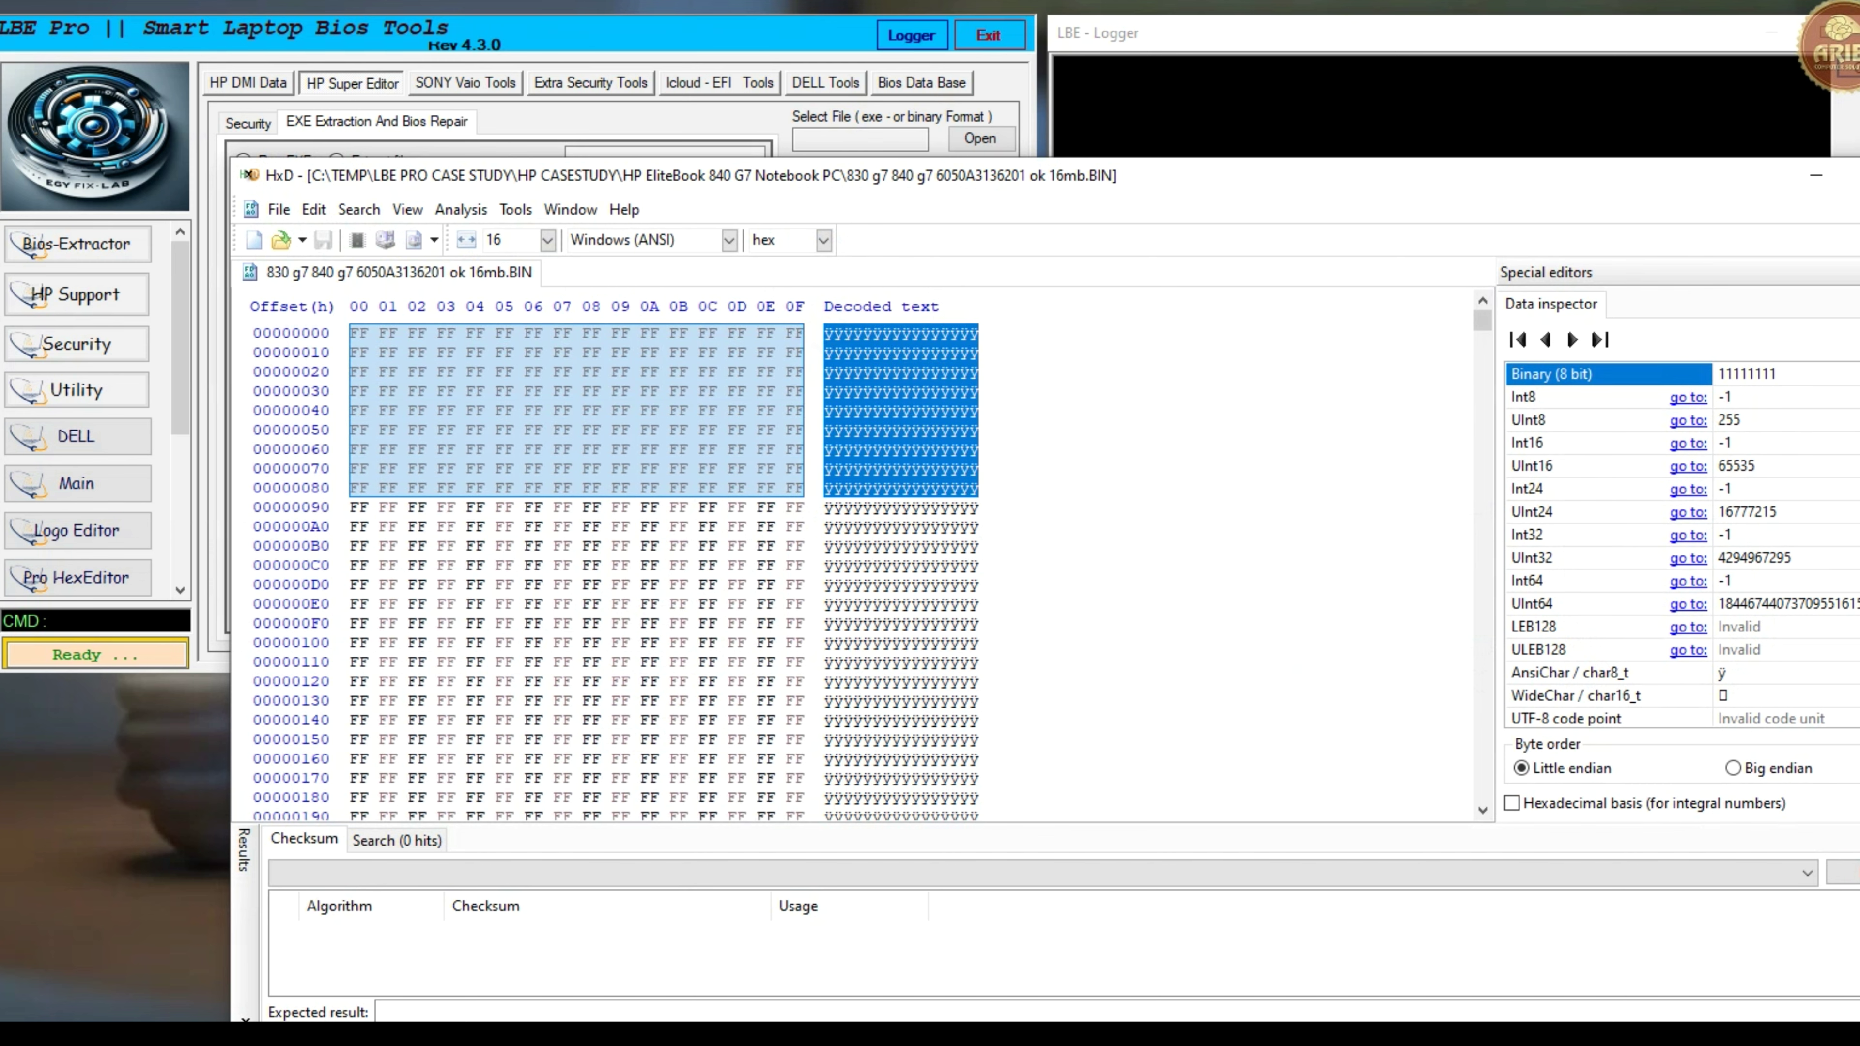
pyautogui.hotkey('alt', 'F4')
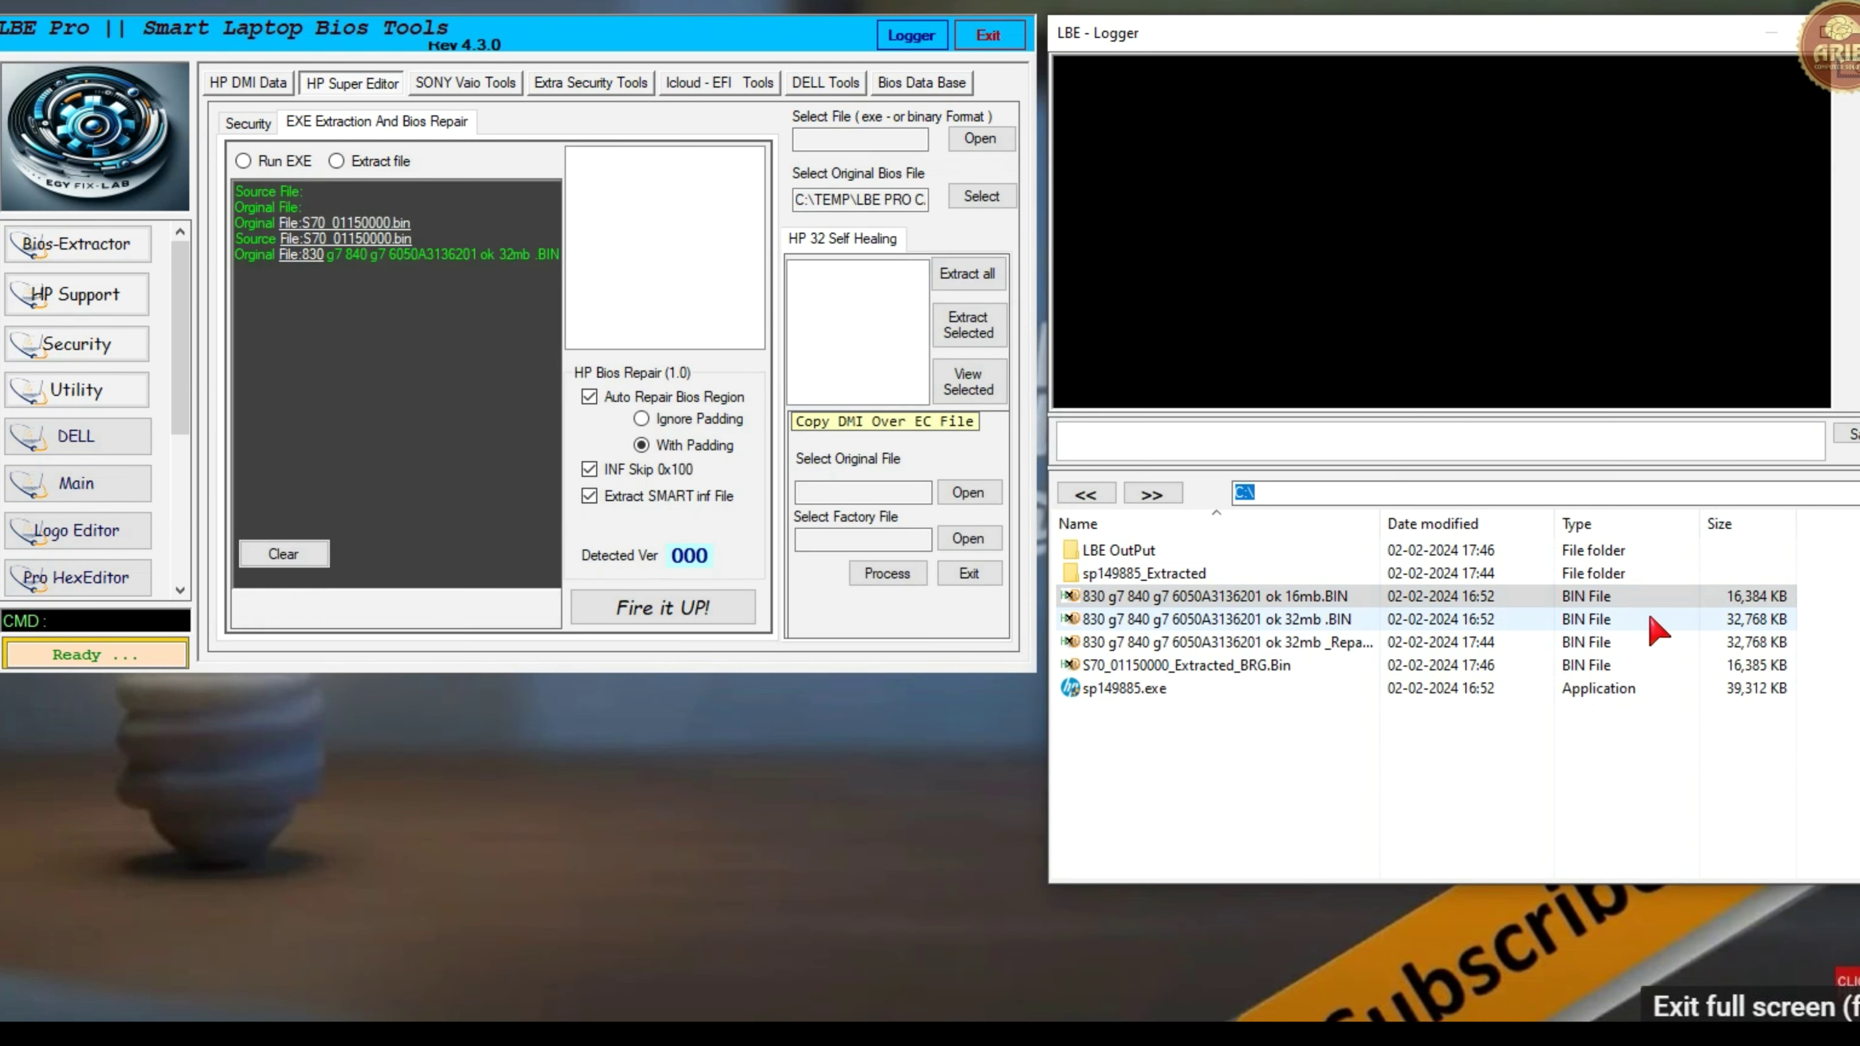
pyautogui.click(1726, 671)
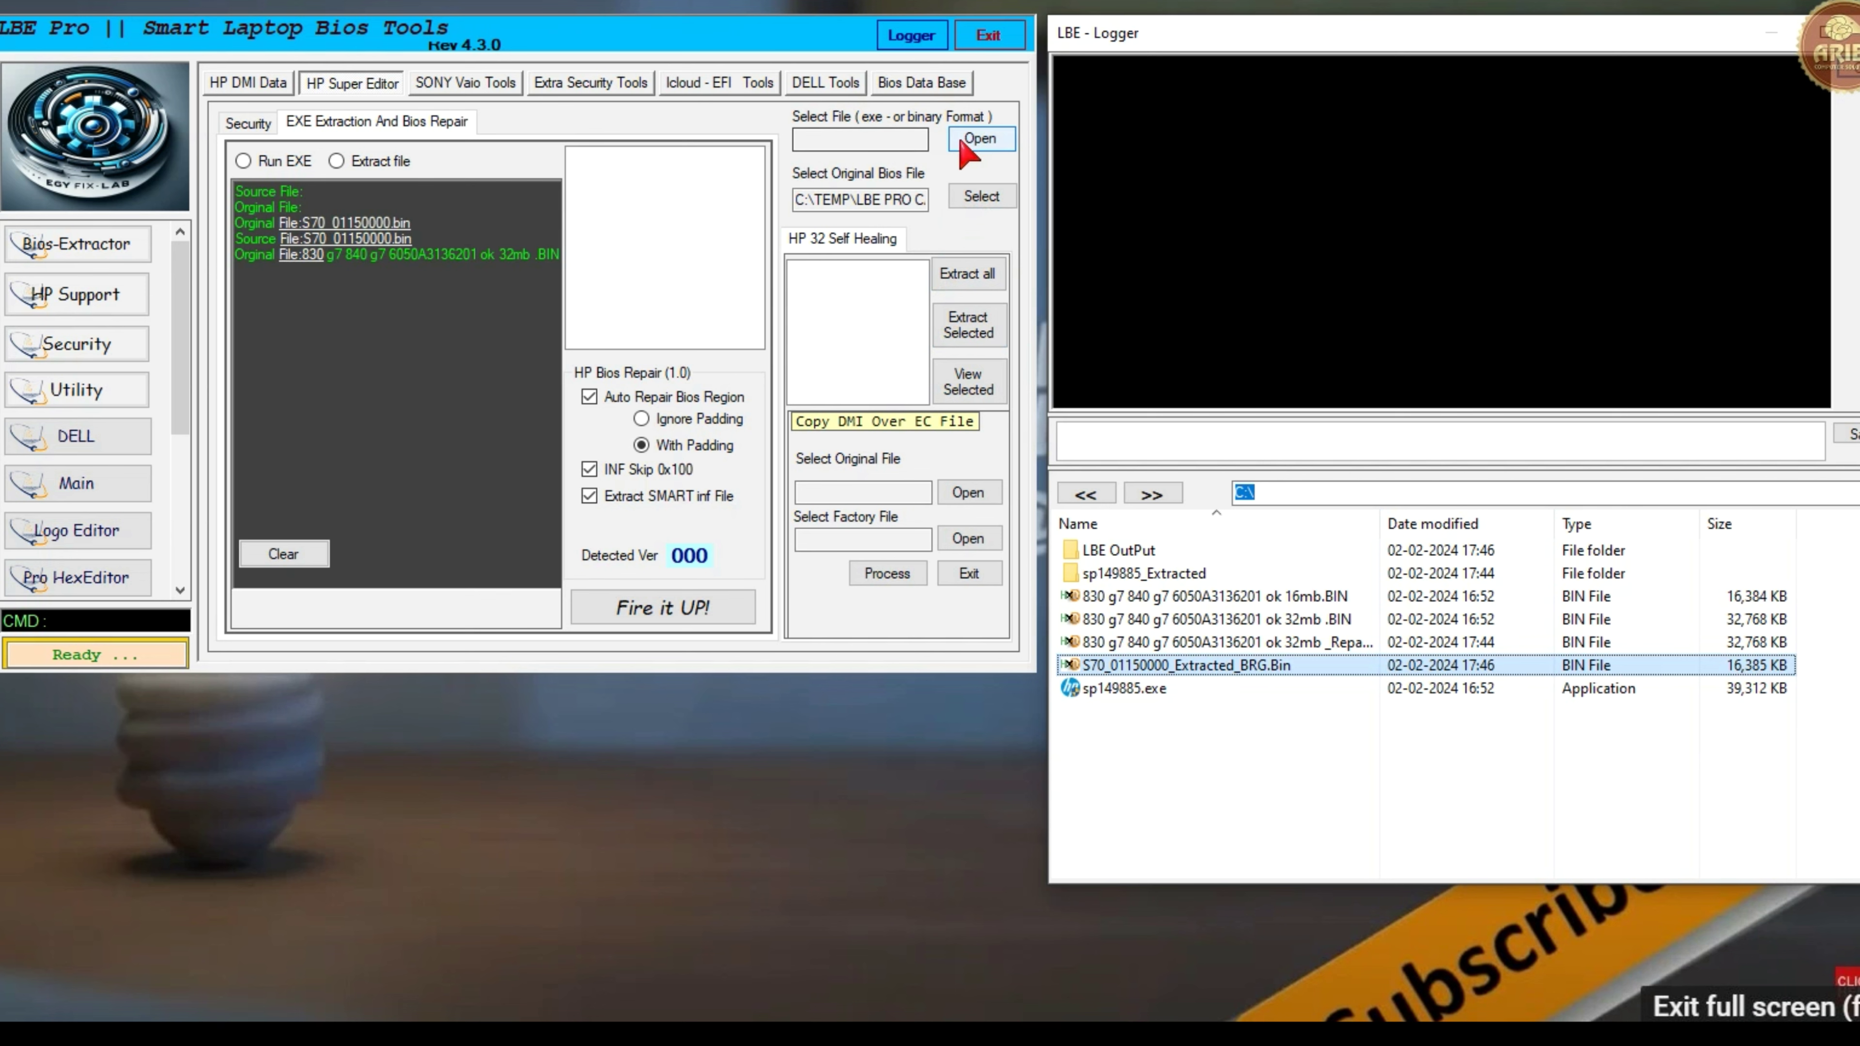
# - Load S70_01150000.bin from the LBE OutPut folder as the source file for another extraction
pyautogui.click(977, 139)
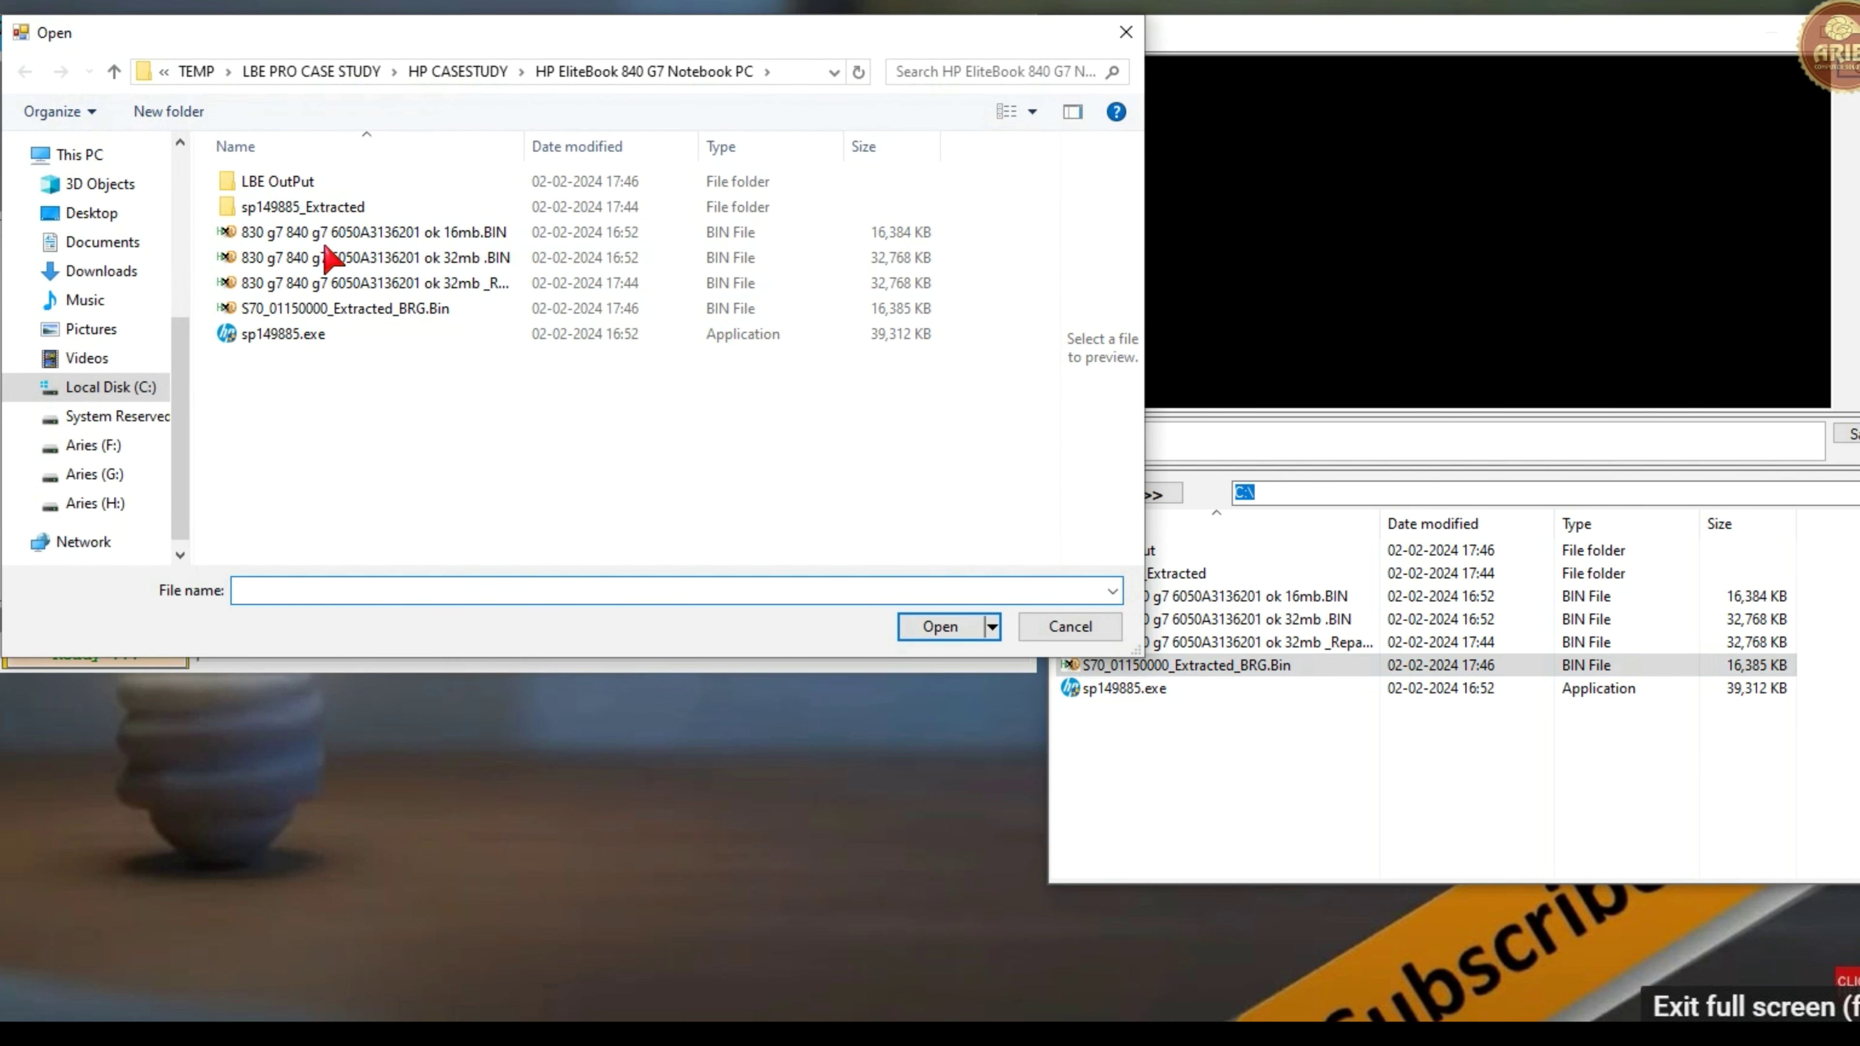
pyautogui.doubleClick(293, 183)
pyautogui.scroll(-1, 439, 483)
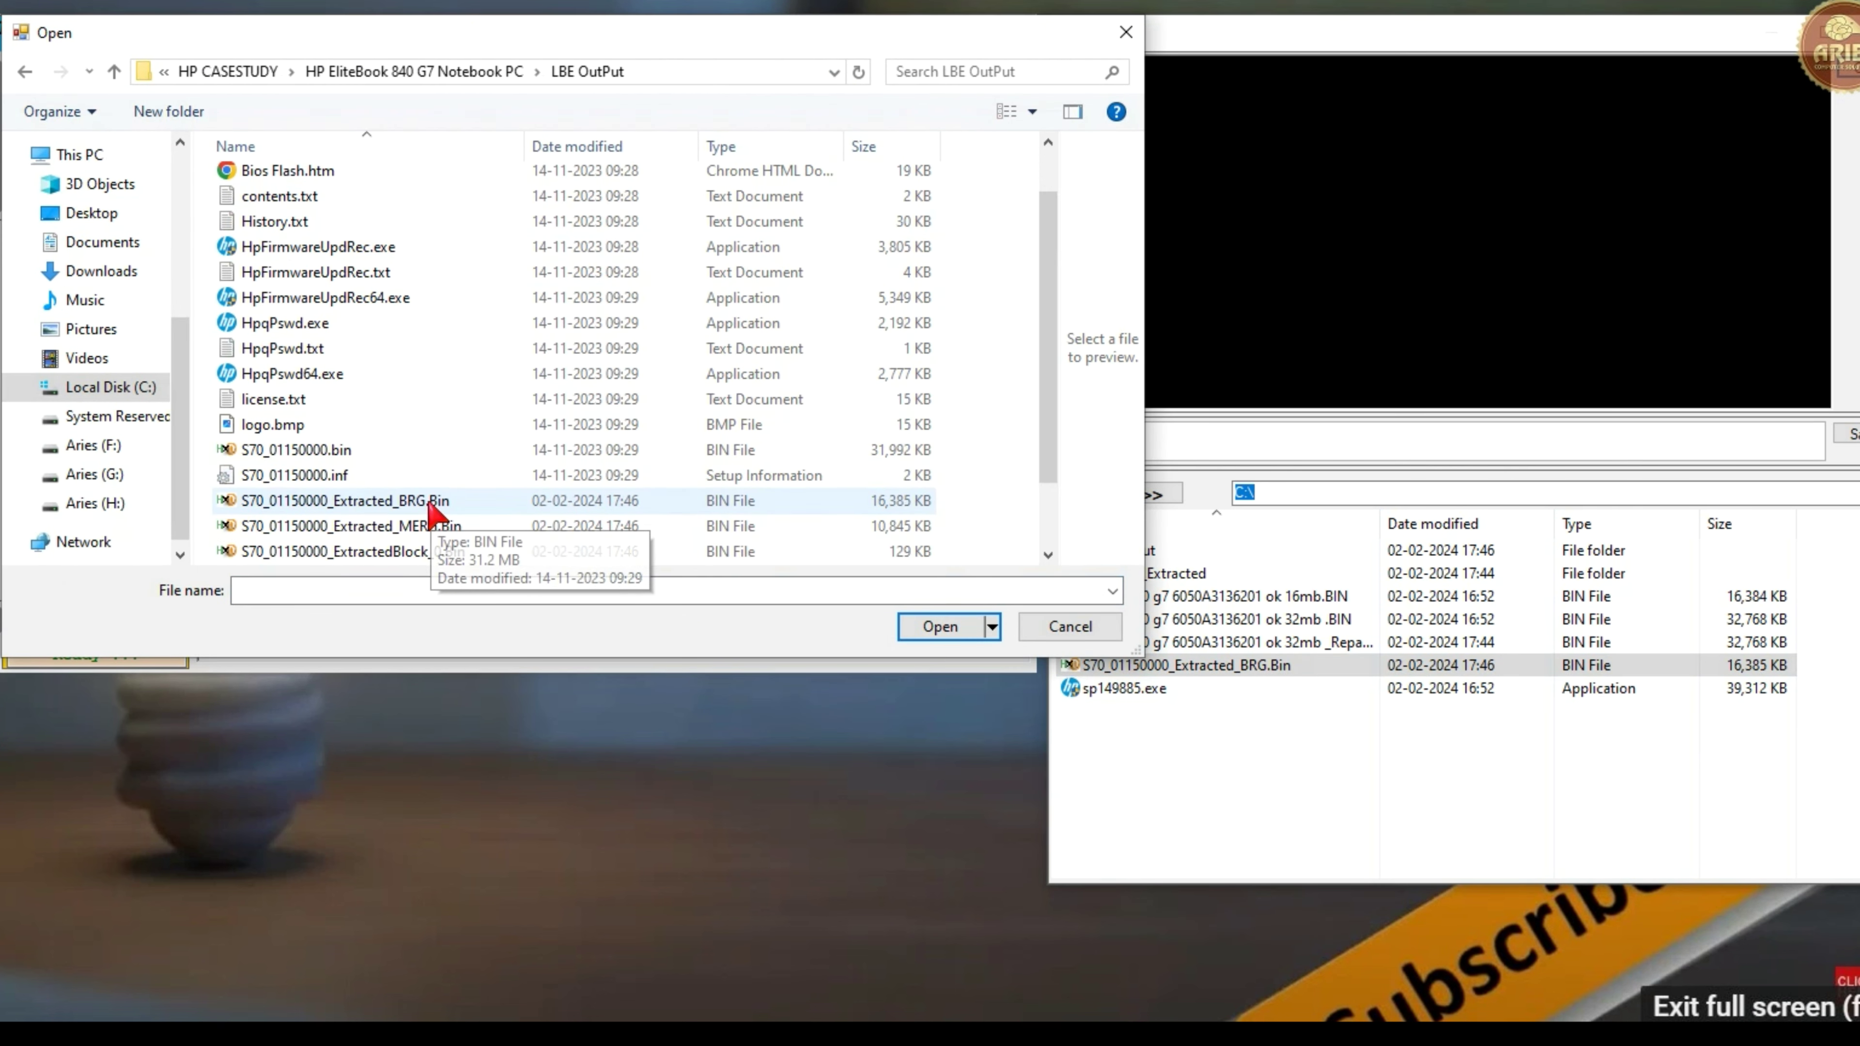
pyautogui.click(336, 454)
pyautogui.click(940, 629)
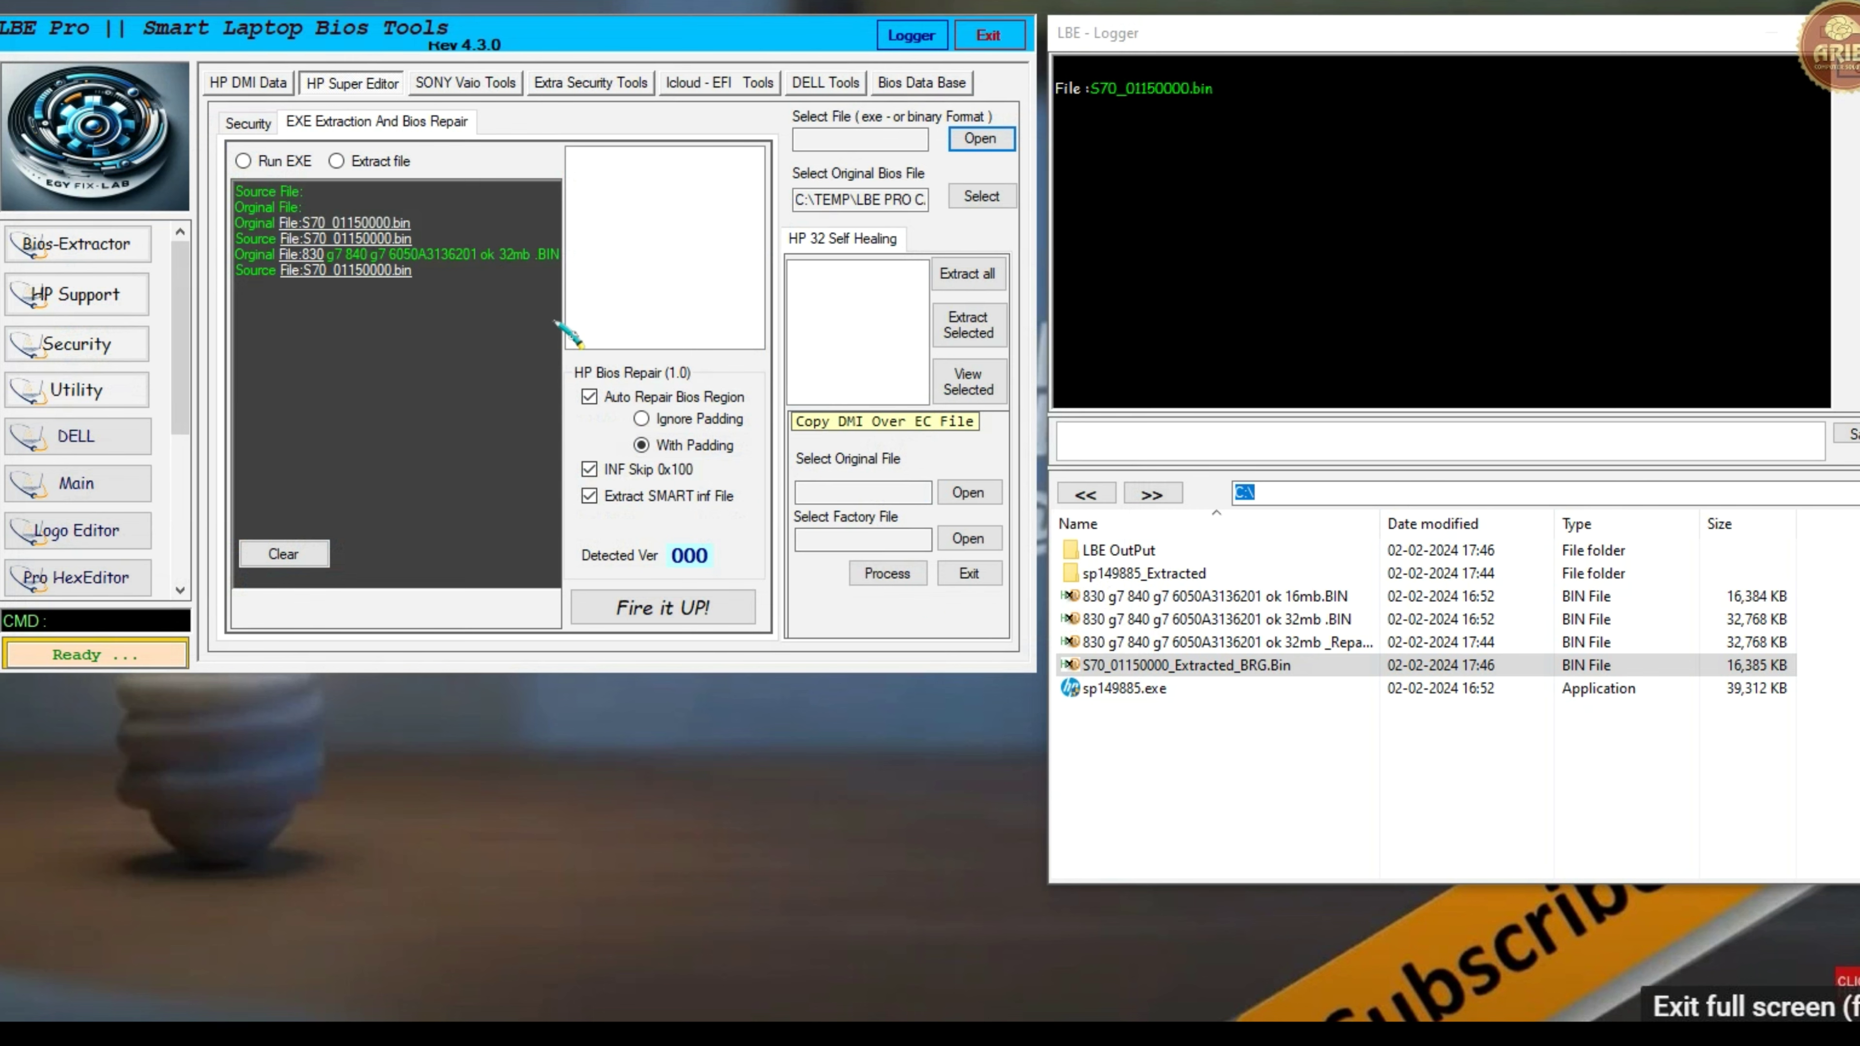
# - Run the extraction with INF Skip 0x100 and Extract SMART inf File both enabled
pyautogui.click(589, 469)
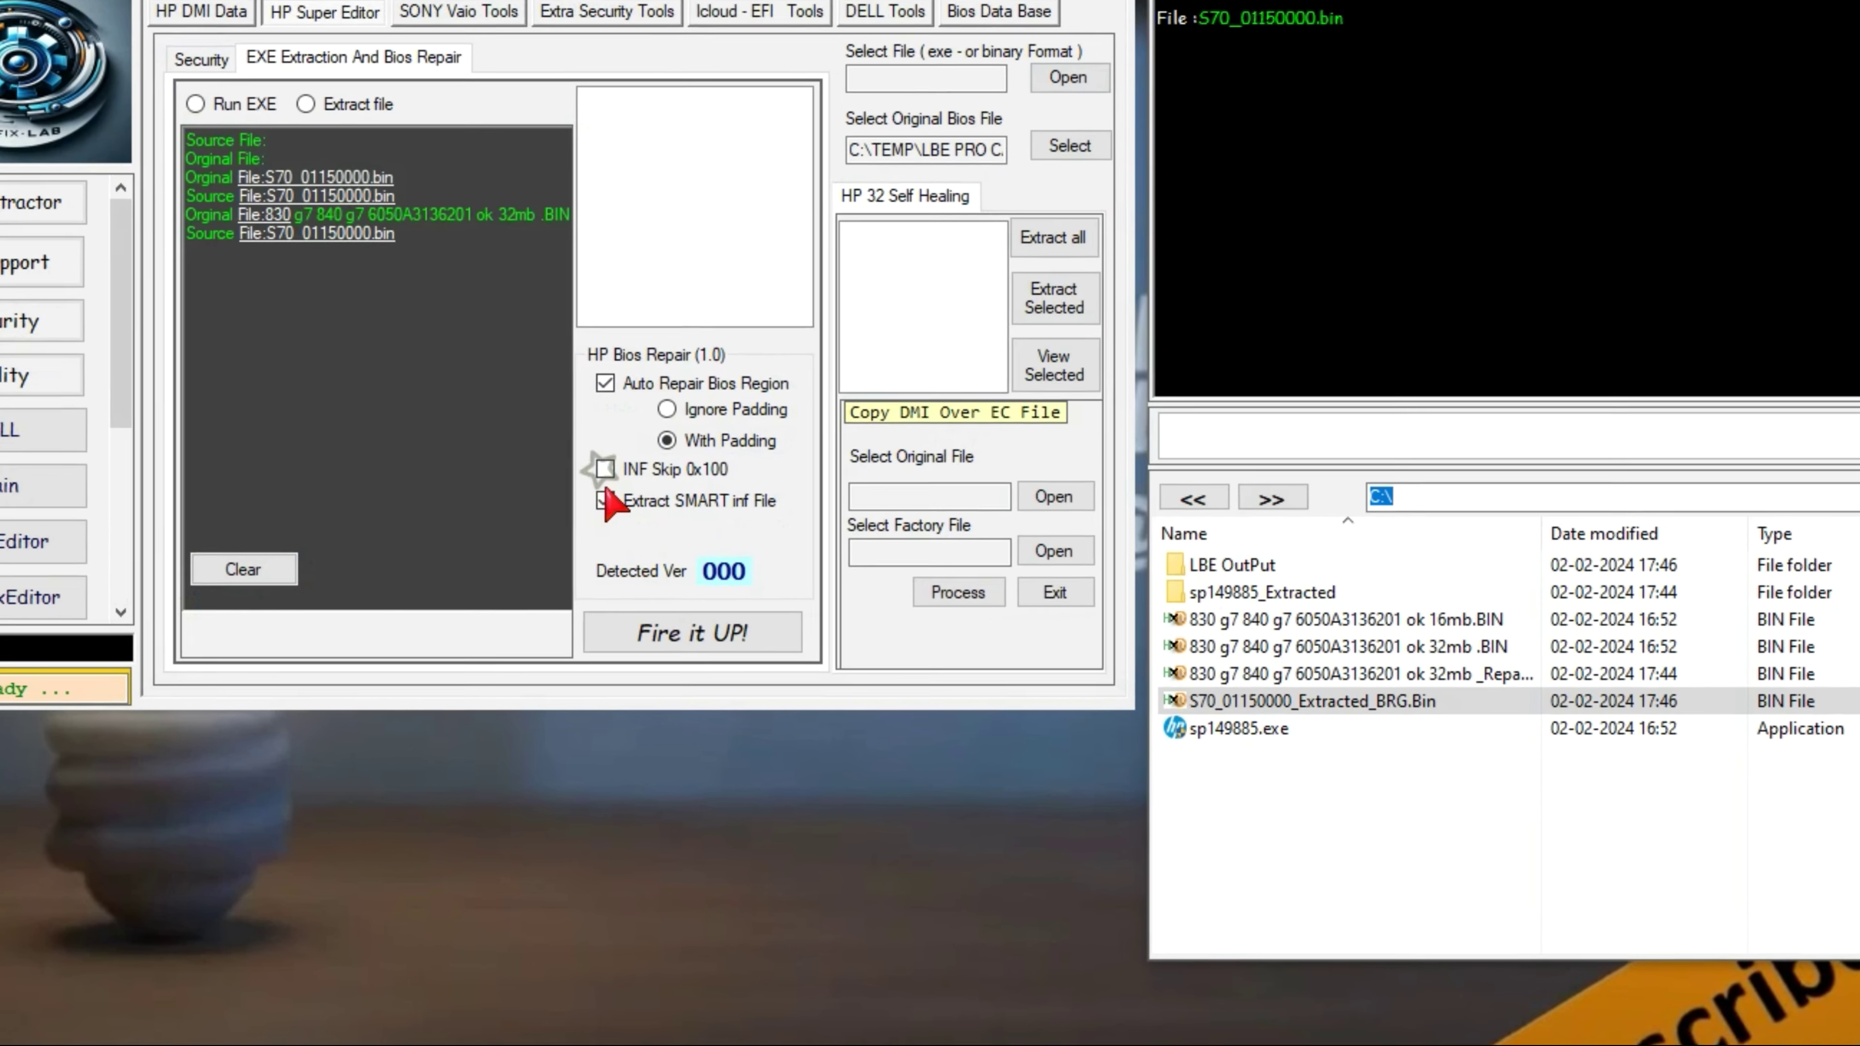
pyautogui.click(605, 469)
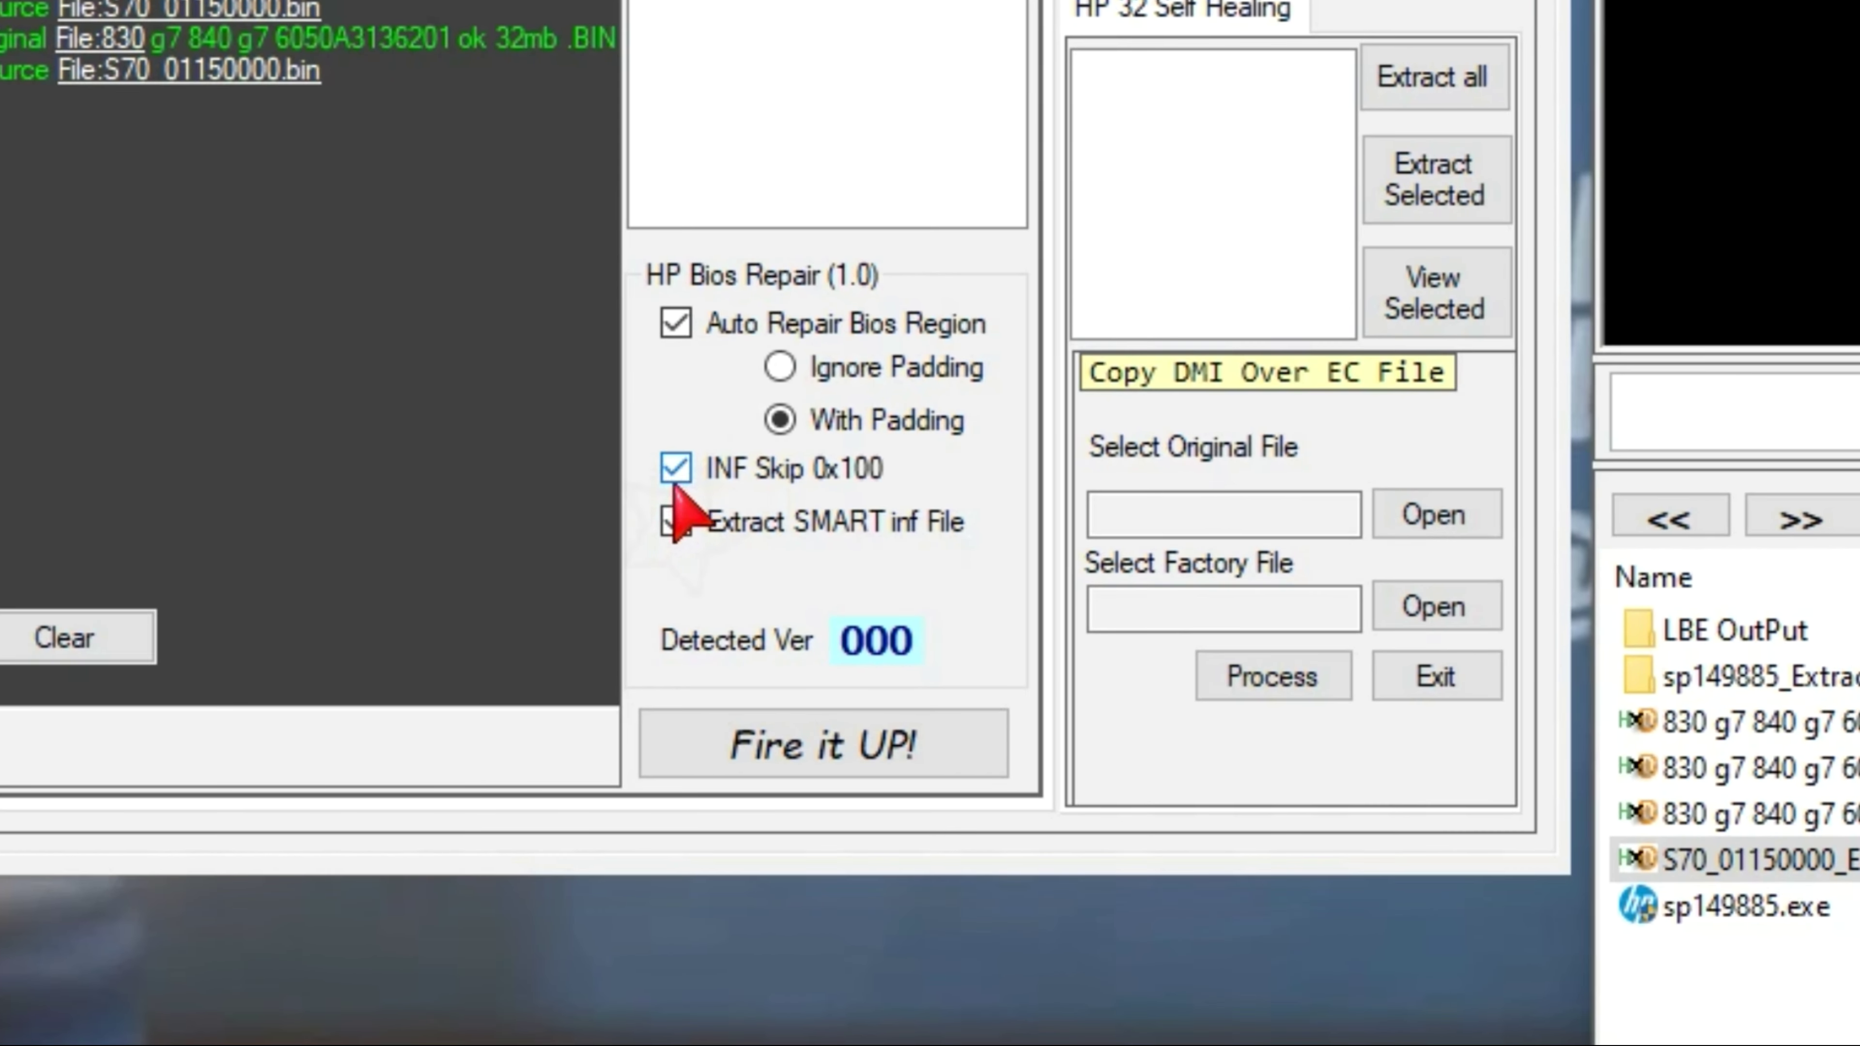
pyautogui.click(676, 521)
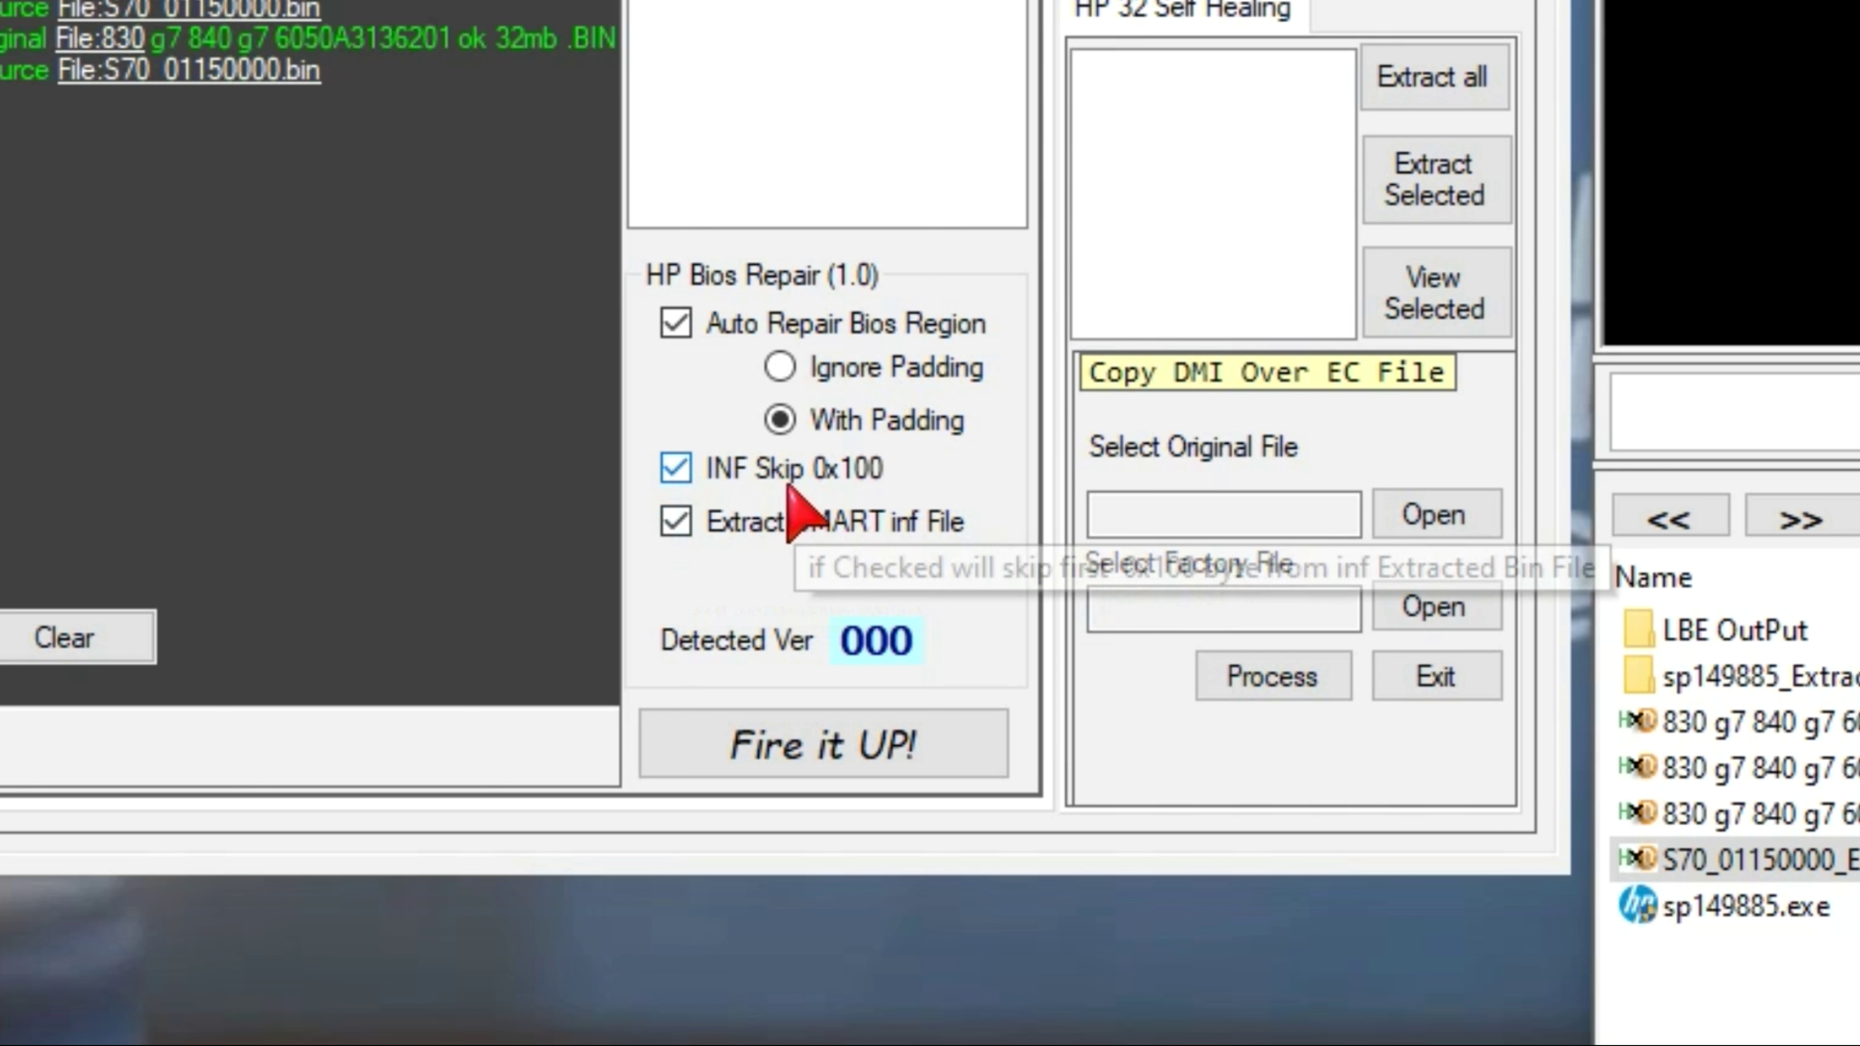
pyautogui.click(674, 470)
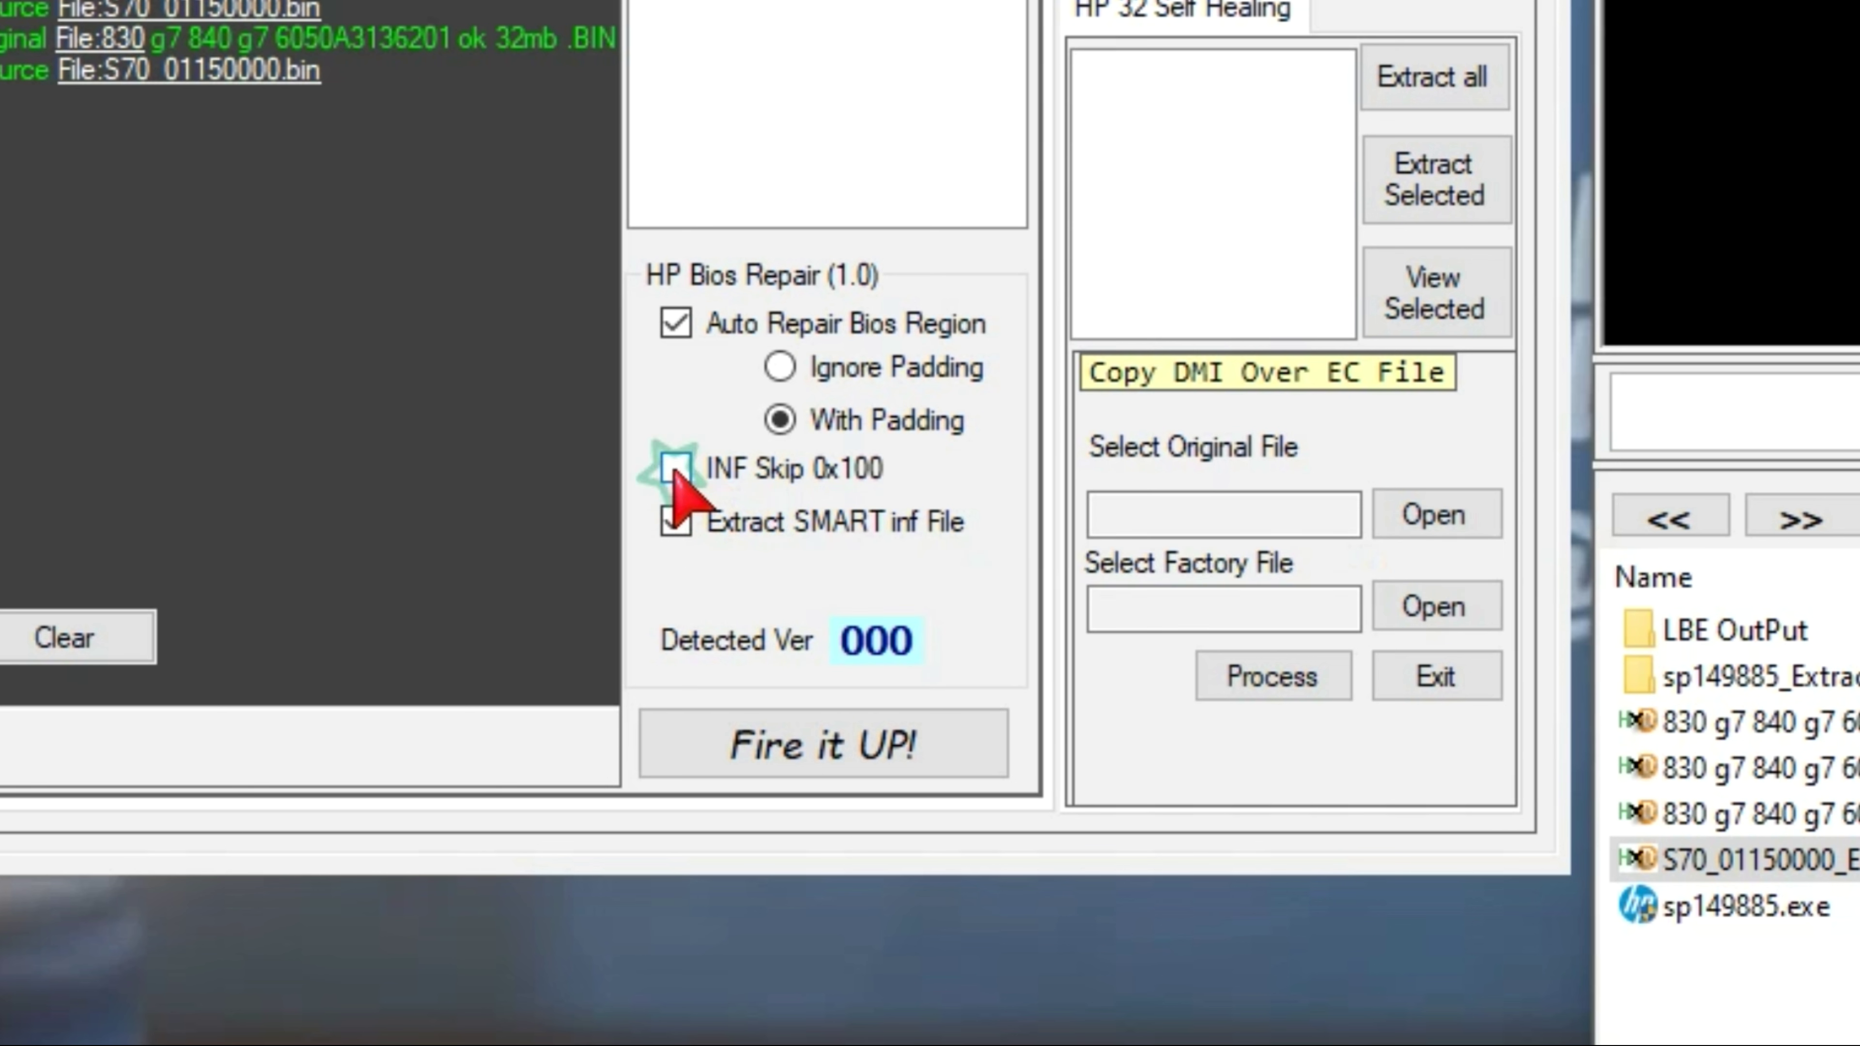
pyautogui.click(677, 473)
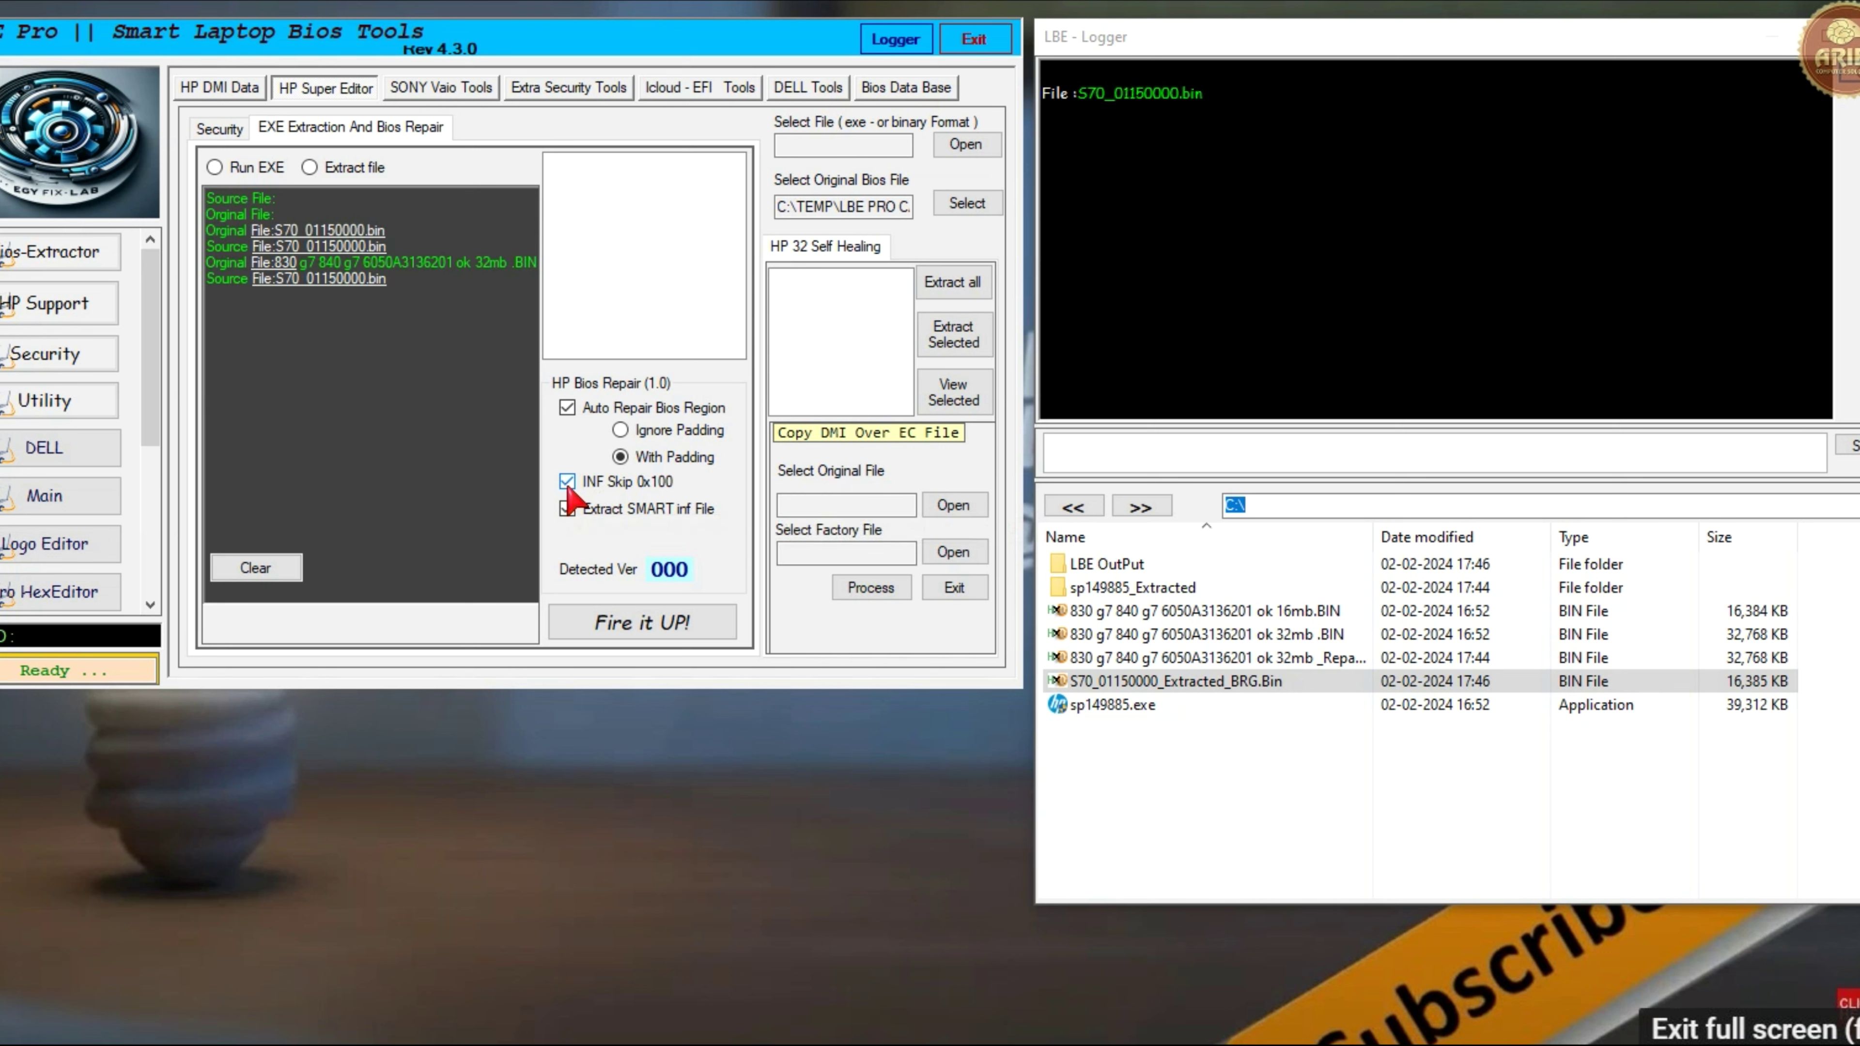
pyautogui.click(641, 630)
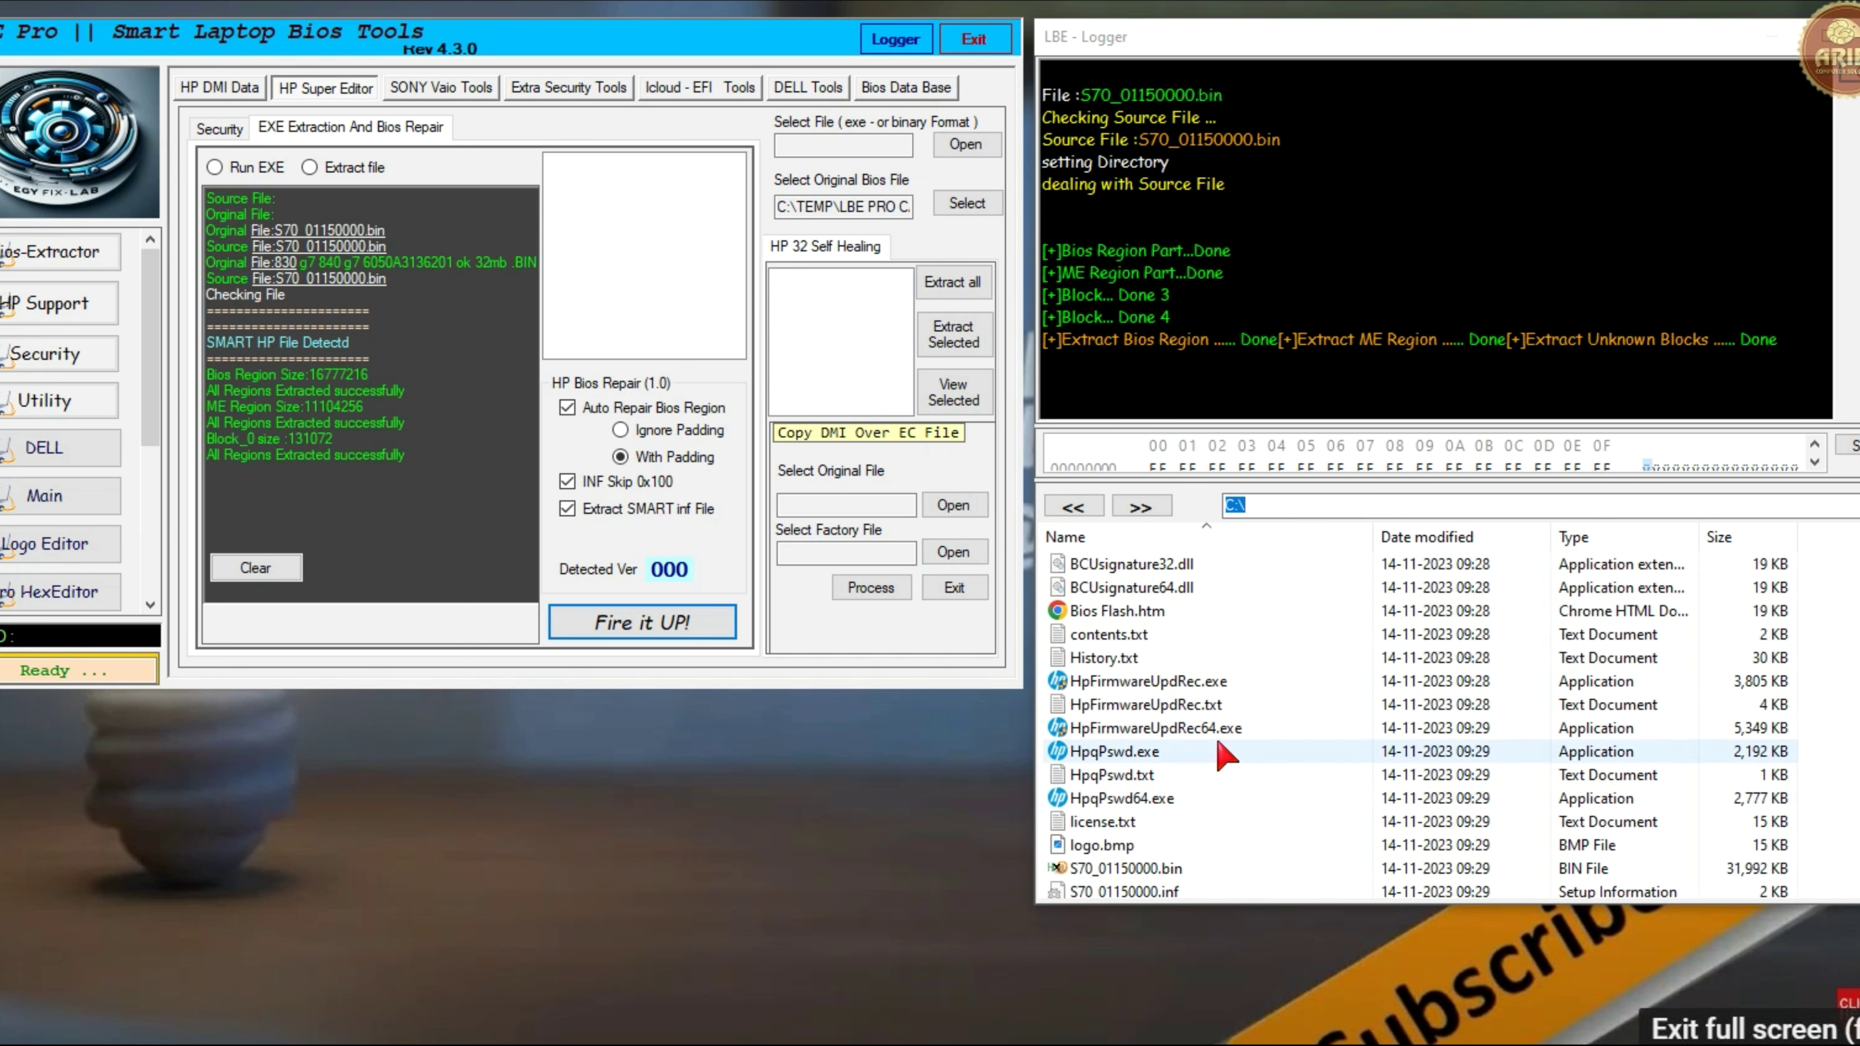
# - Copy the newly extracted S70_01150000_Extracted_BRG.Bin from LBE OutPut into the HP EliteBook 840 G7 Notebook PC folder, replacing the existing file
pyautogui.scroll(-3, 1245, 714)
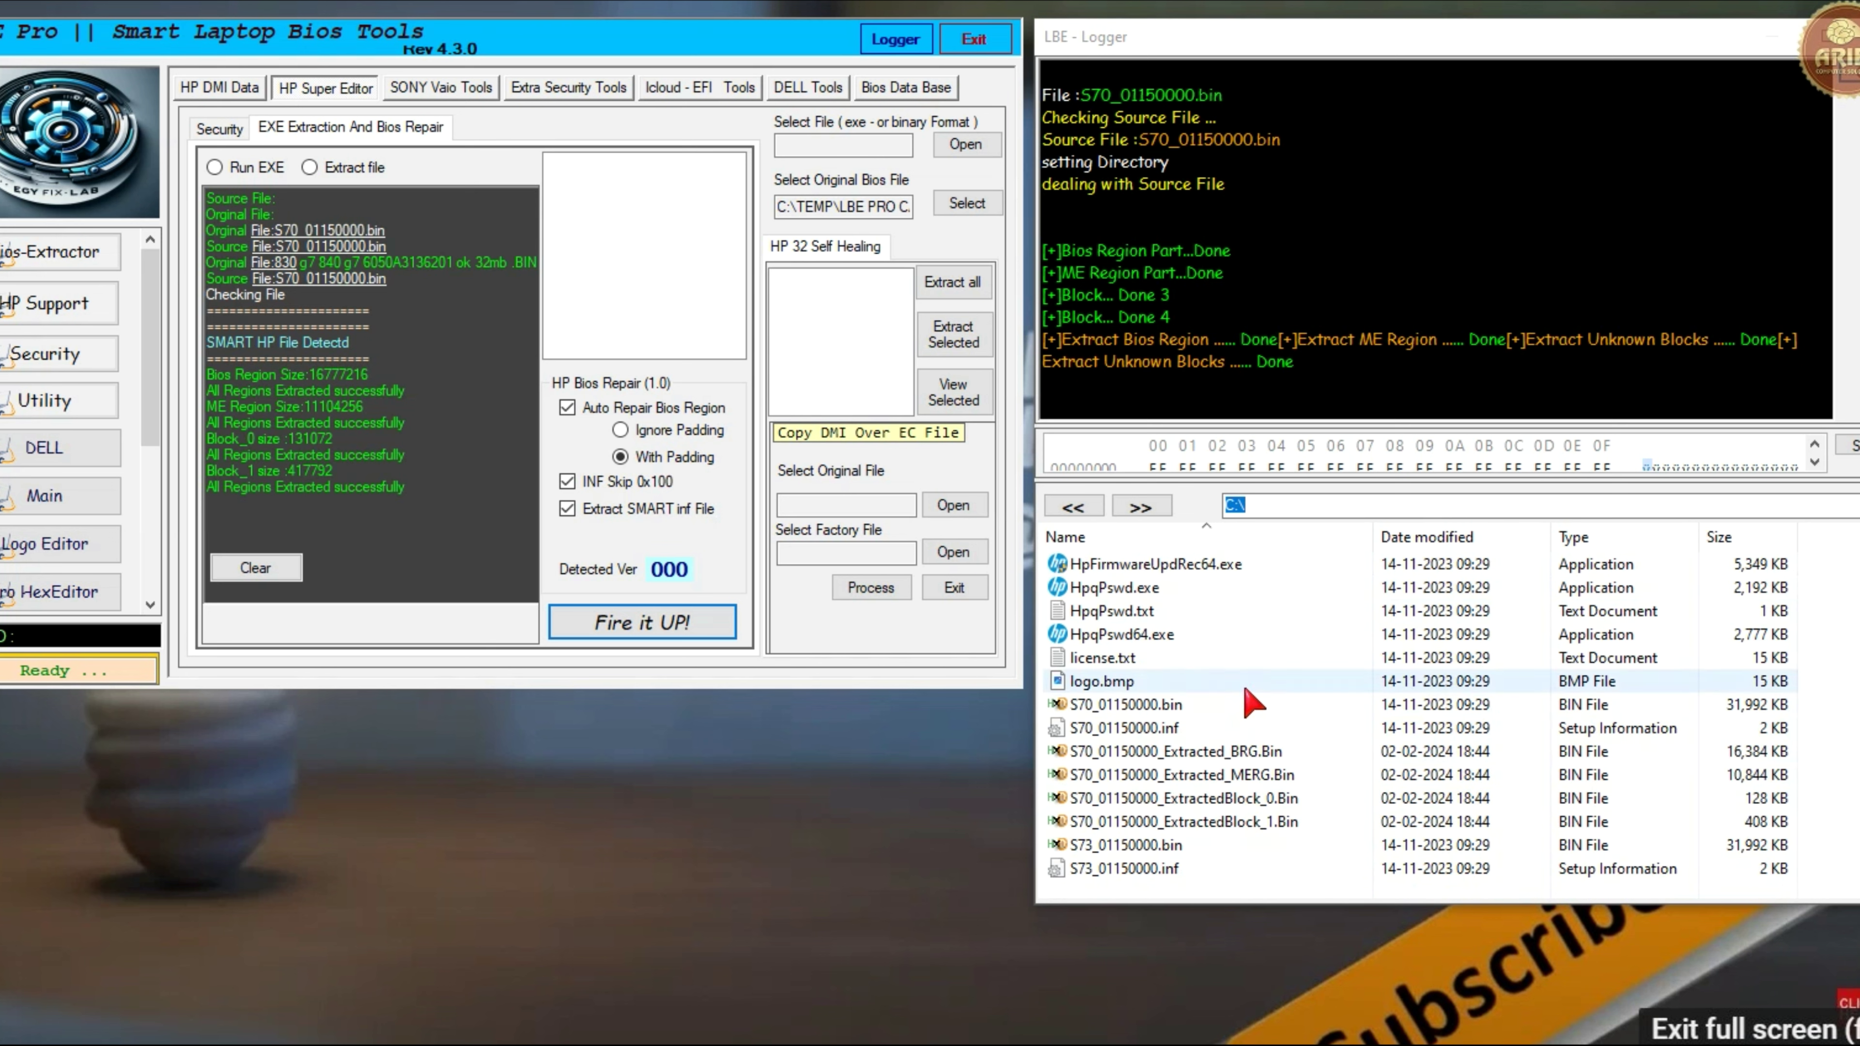
pyautogui.click(1340, 755)
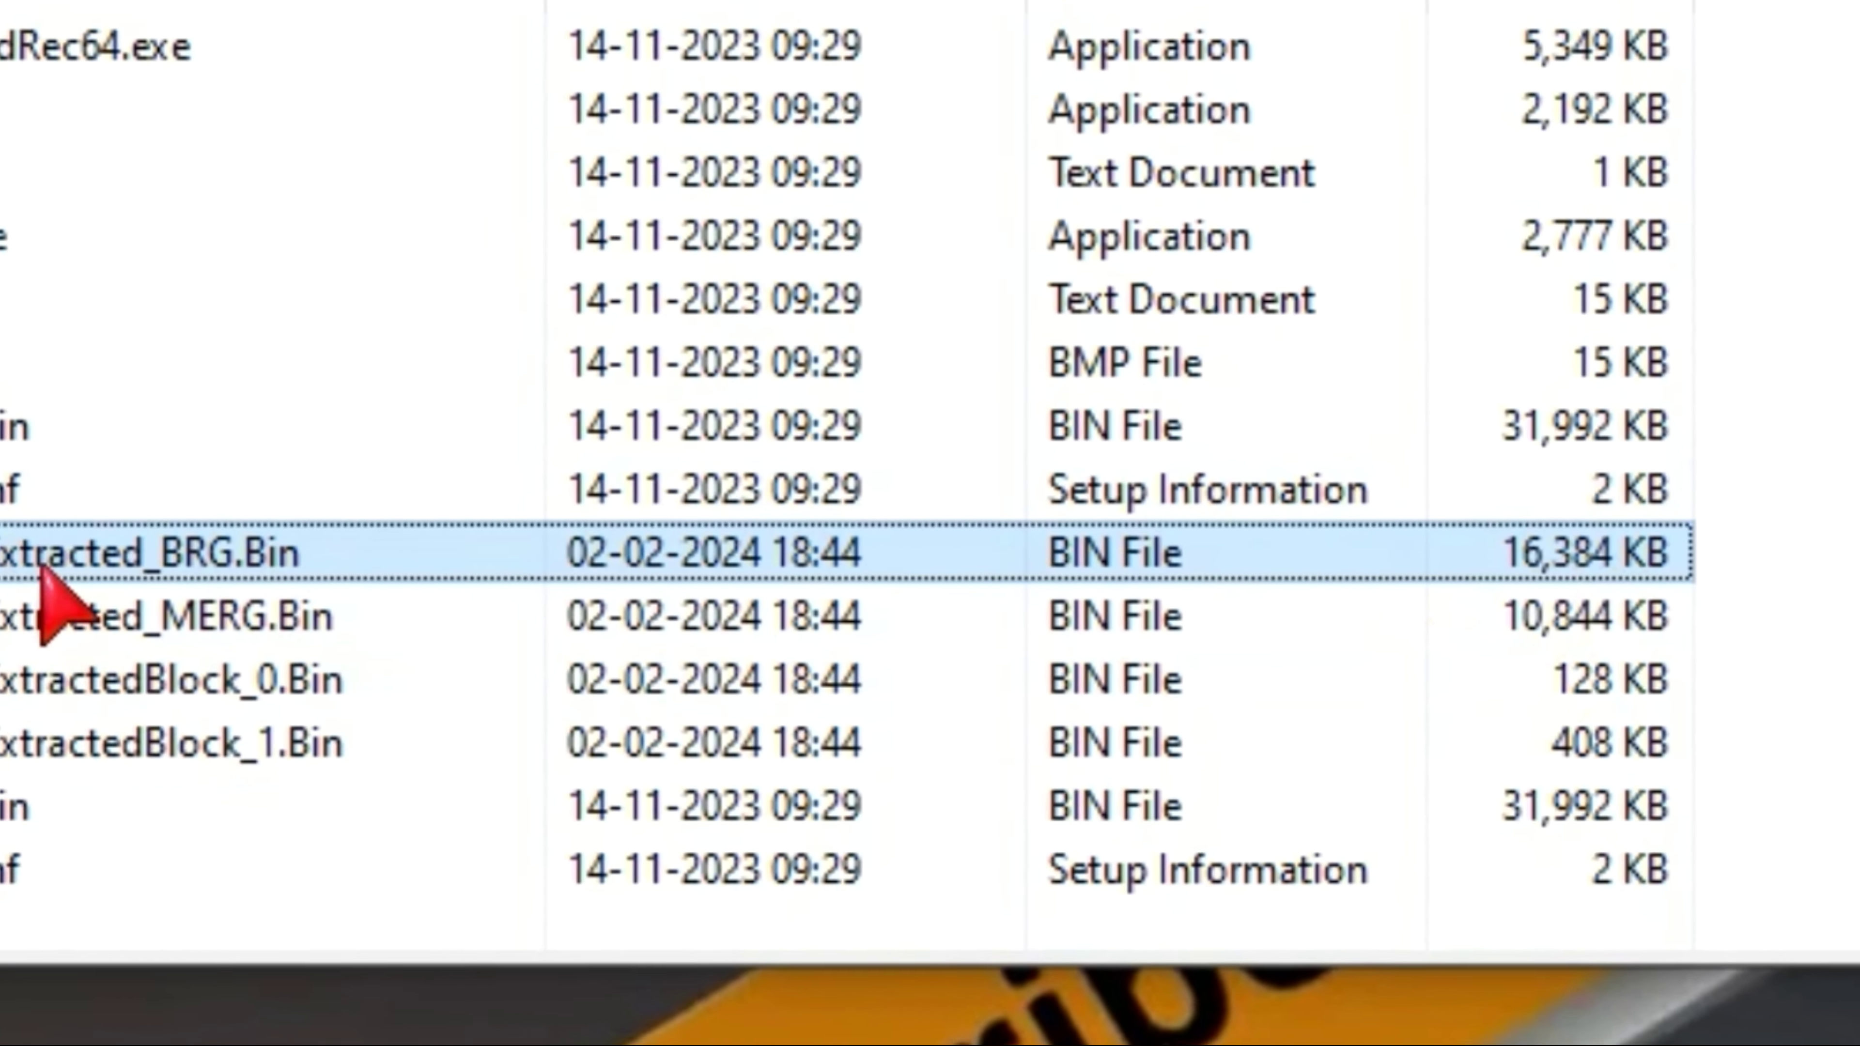
pyautogui.rightClick(40, 564)
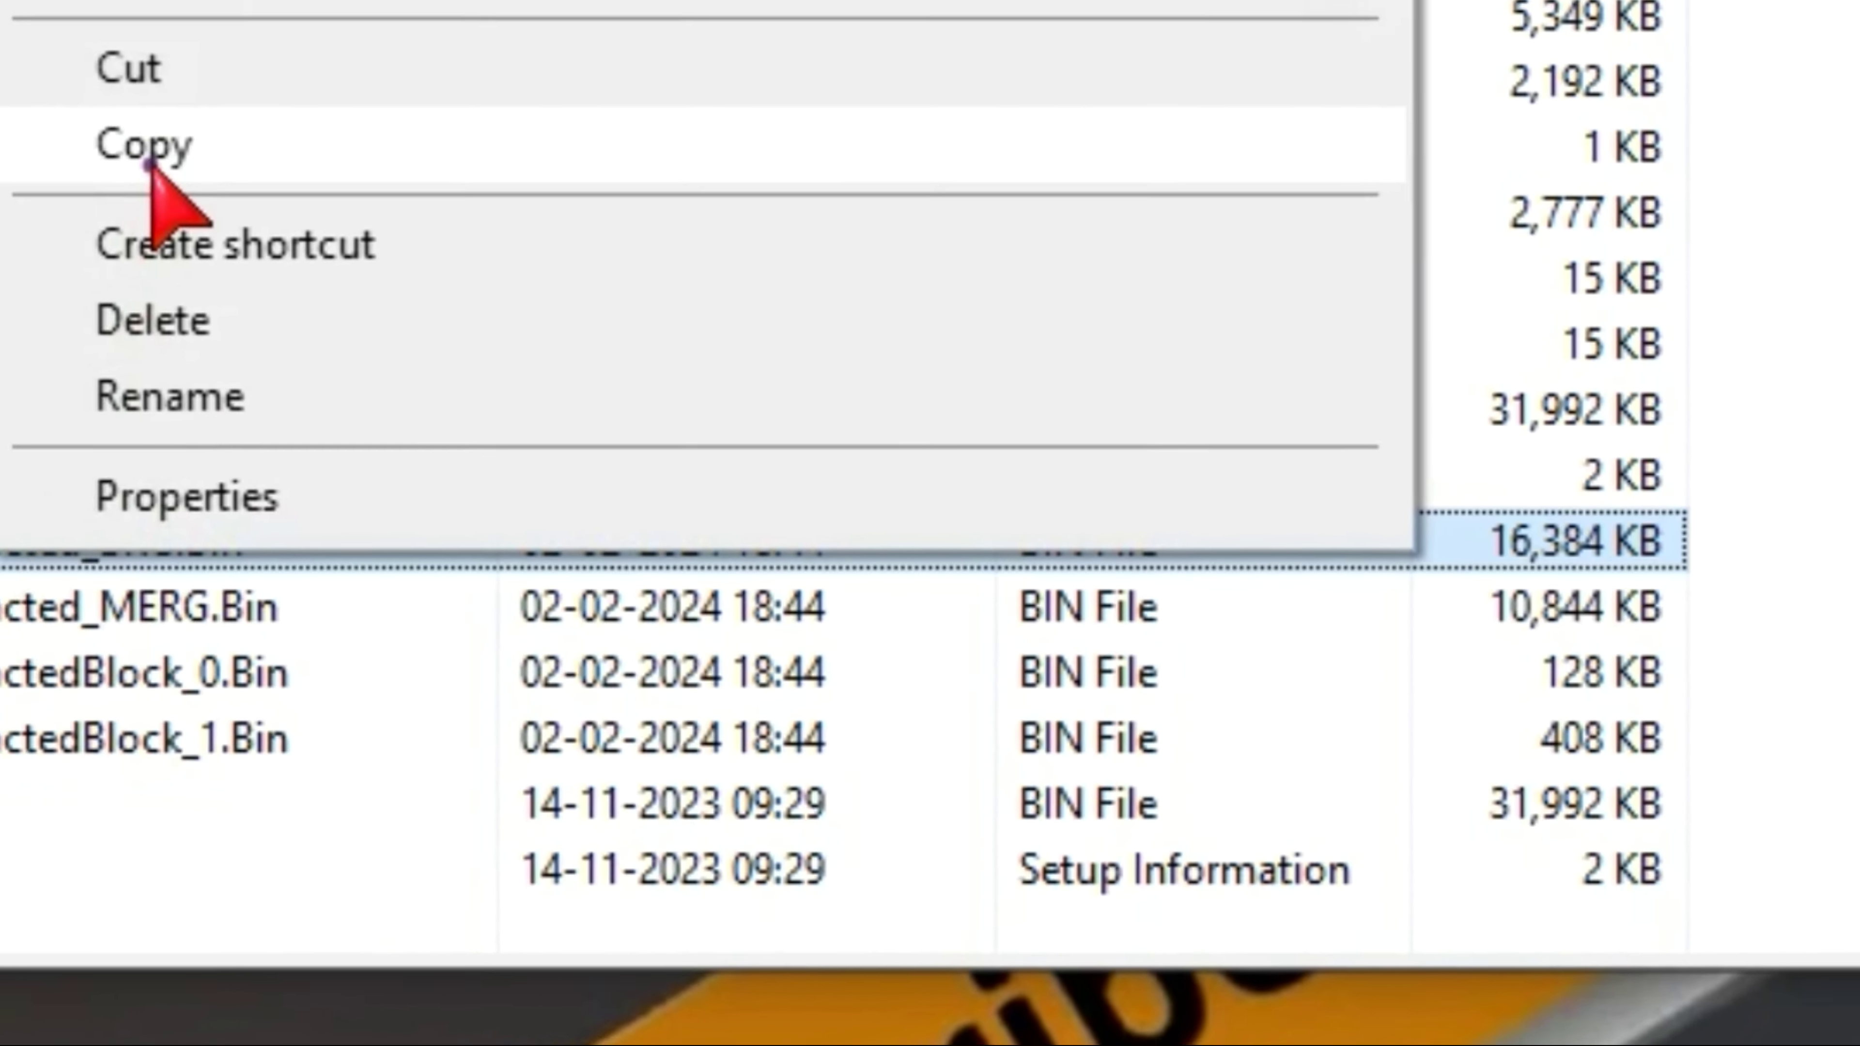
pyautogui.click(149, 147)
pyautogui.click(83, 50)
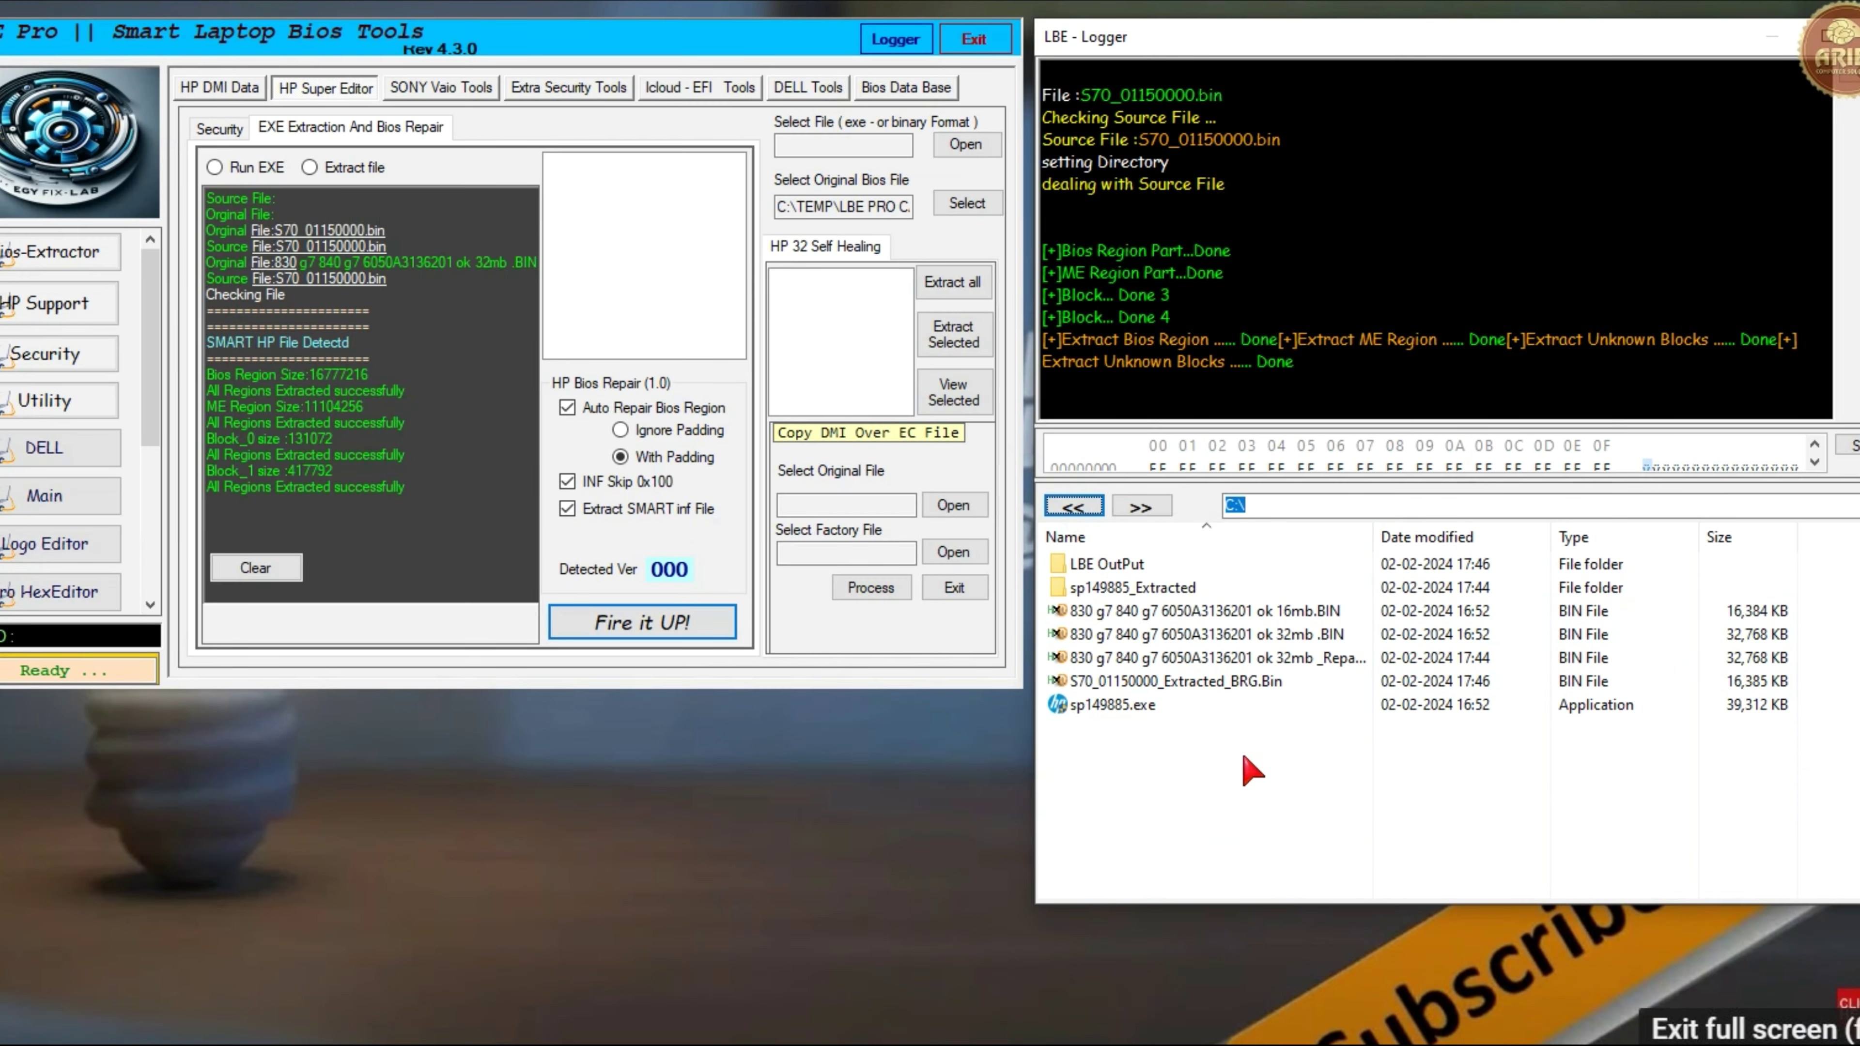
pyautogui.rightClick(1181, 733)
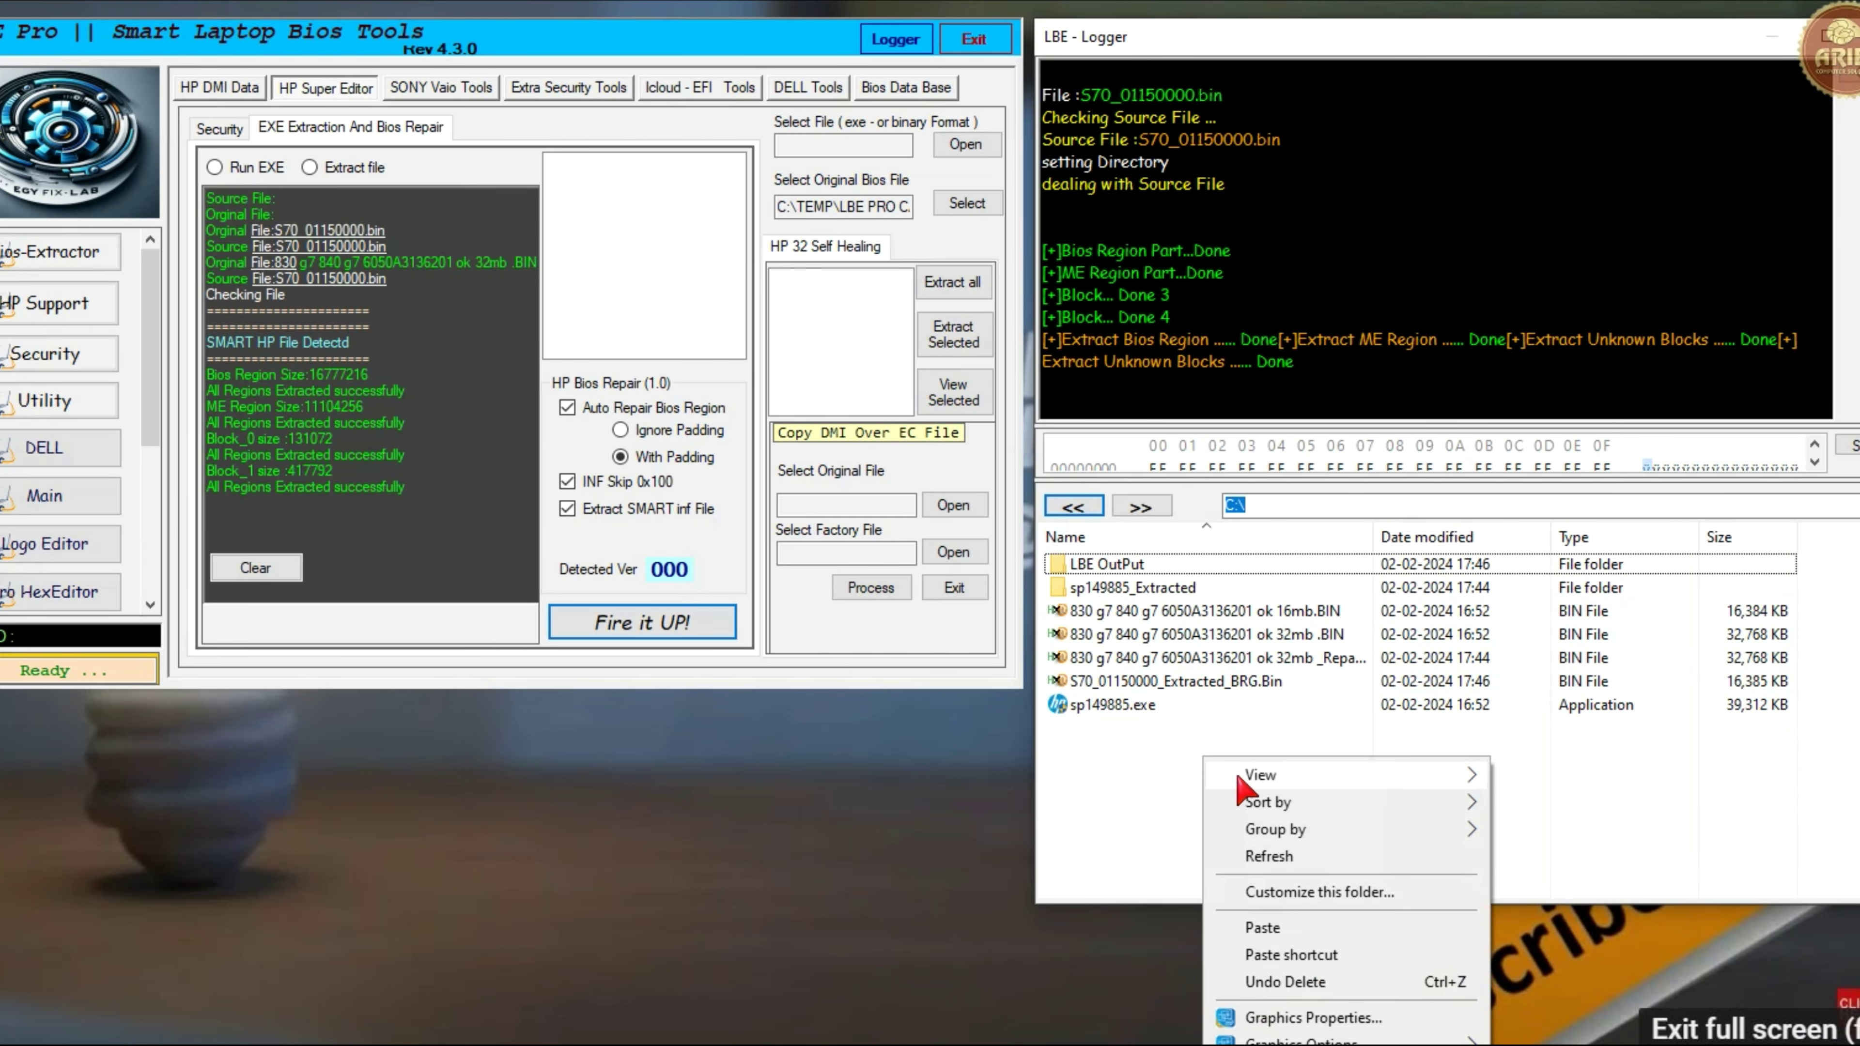
pyautogui.click(1267, 929)
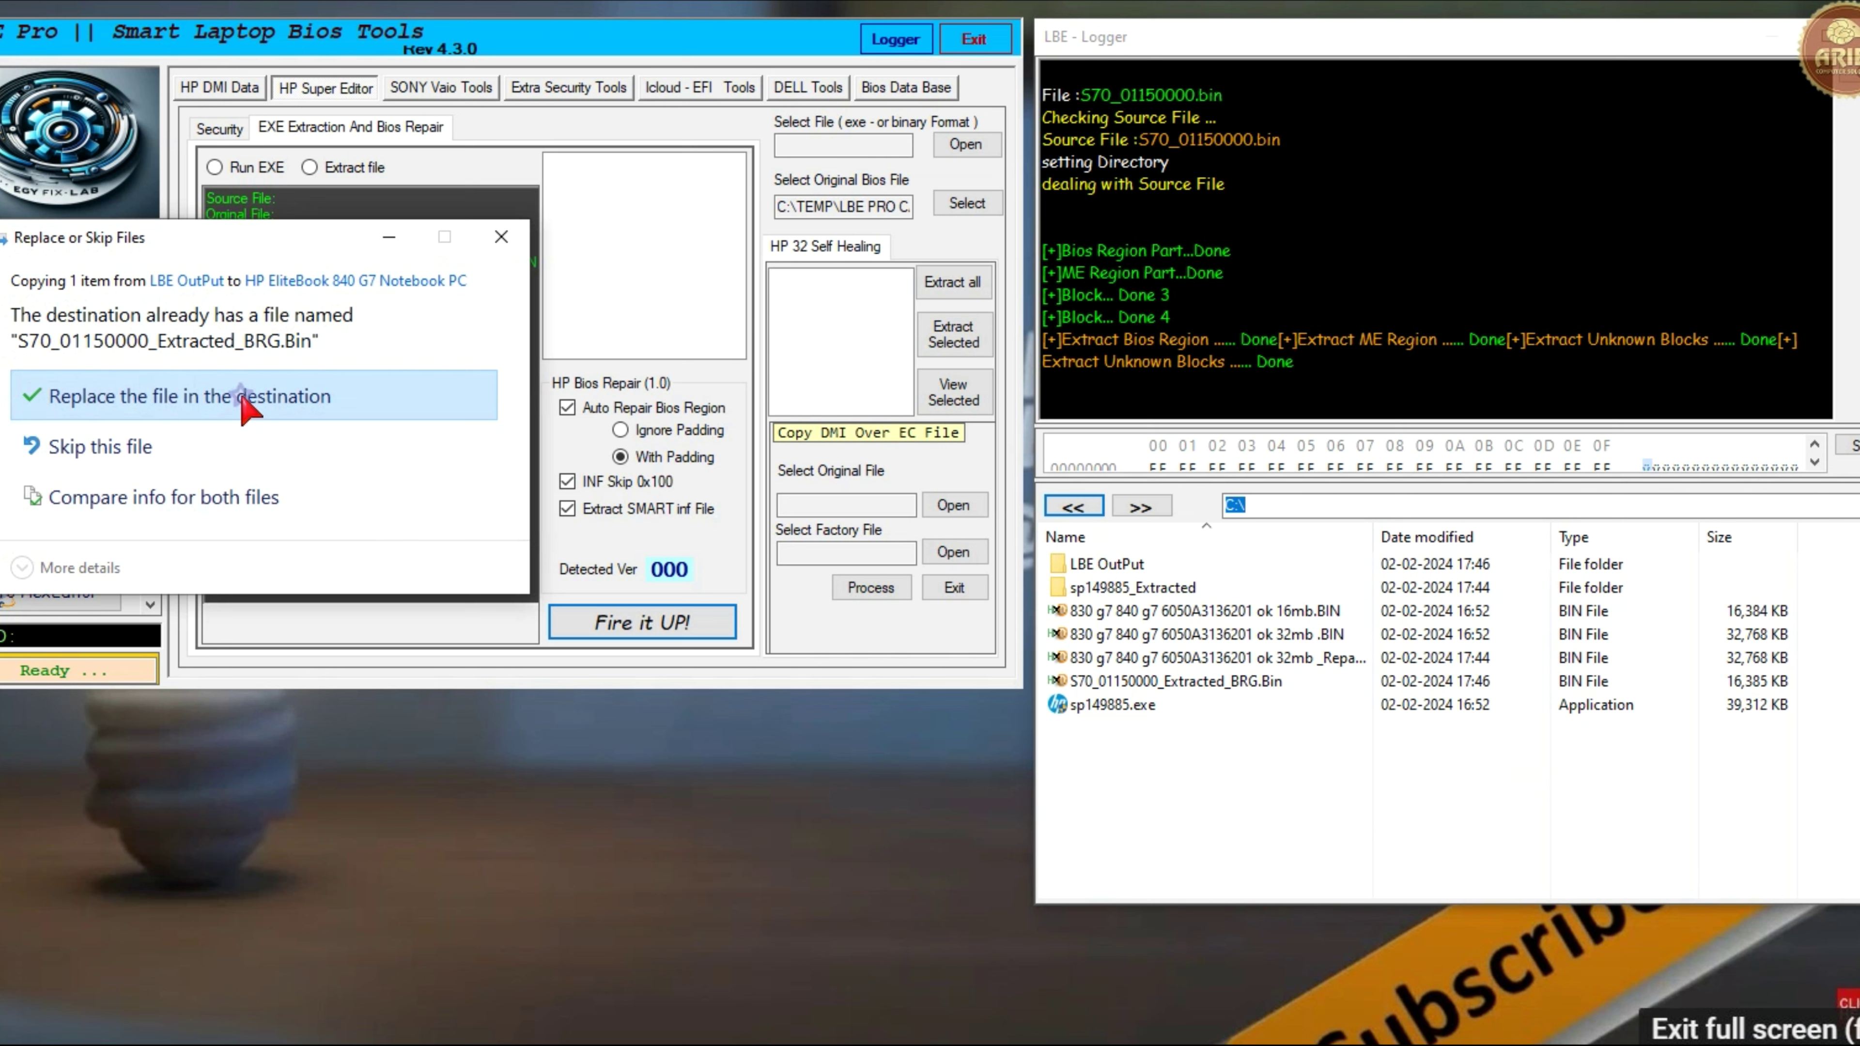
pyautogui.click(246, 406)
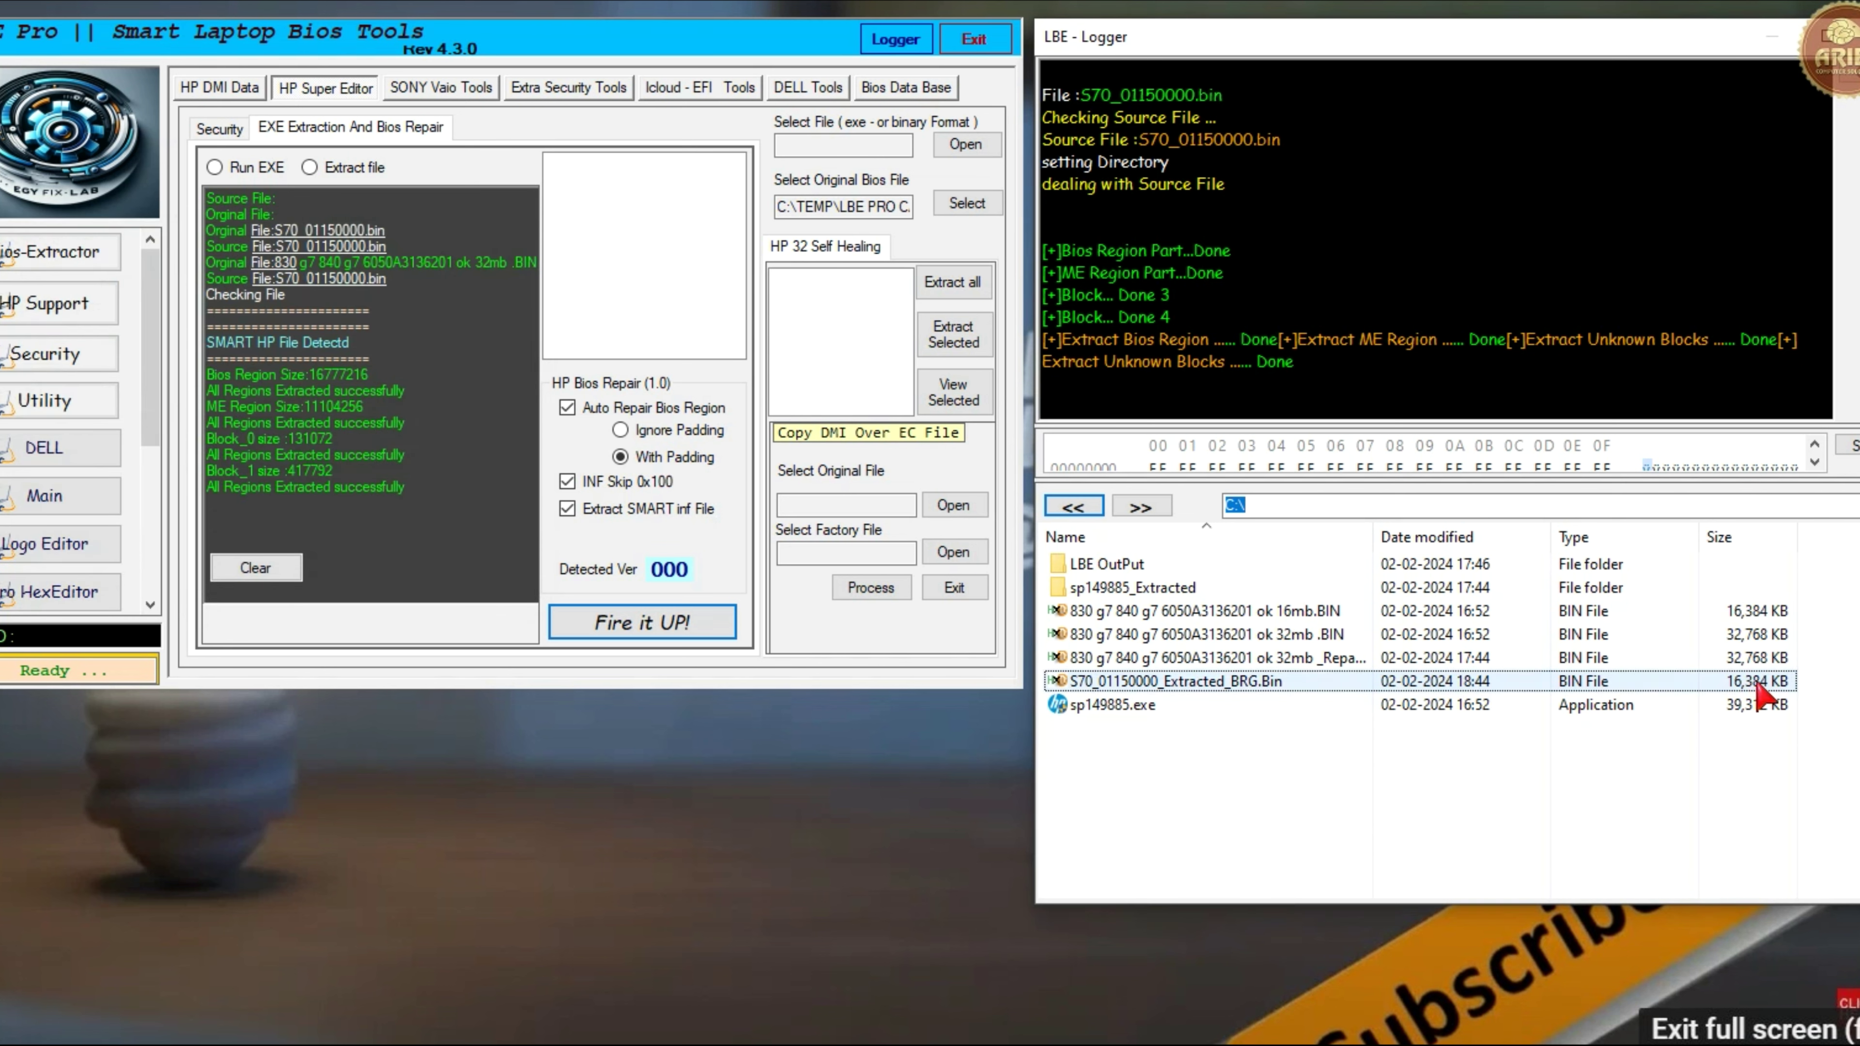
# - Examine the first bytes of the newly copied S70_01150000_Extracted_BRG.Bin in HxD and close the editor
pyautogui.click(1153, 612)
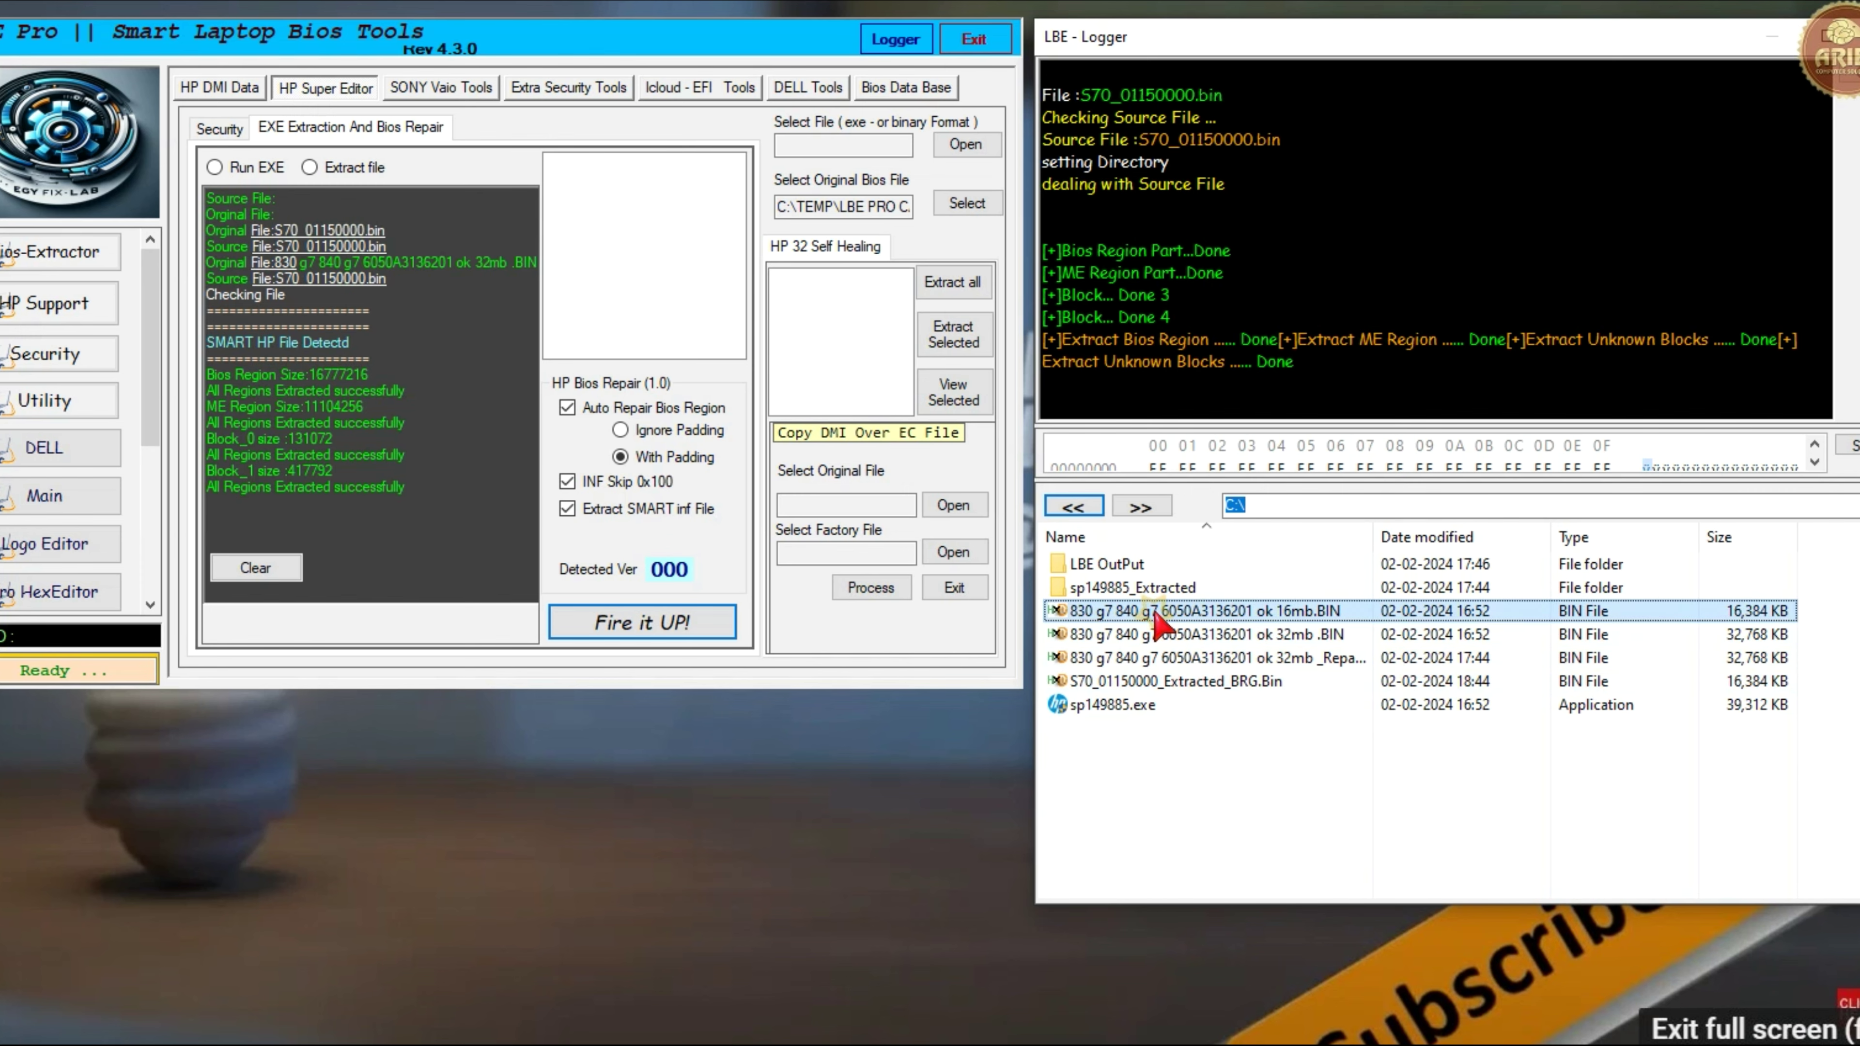
pyautogui.doubleClick(1186, 681)
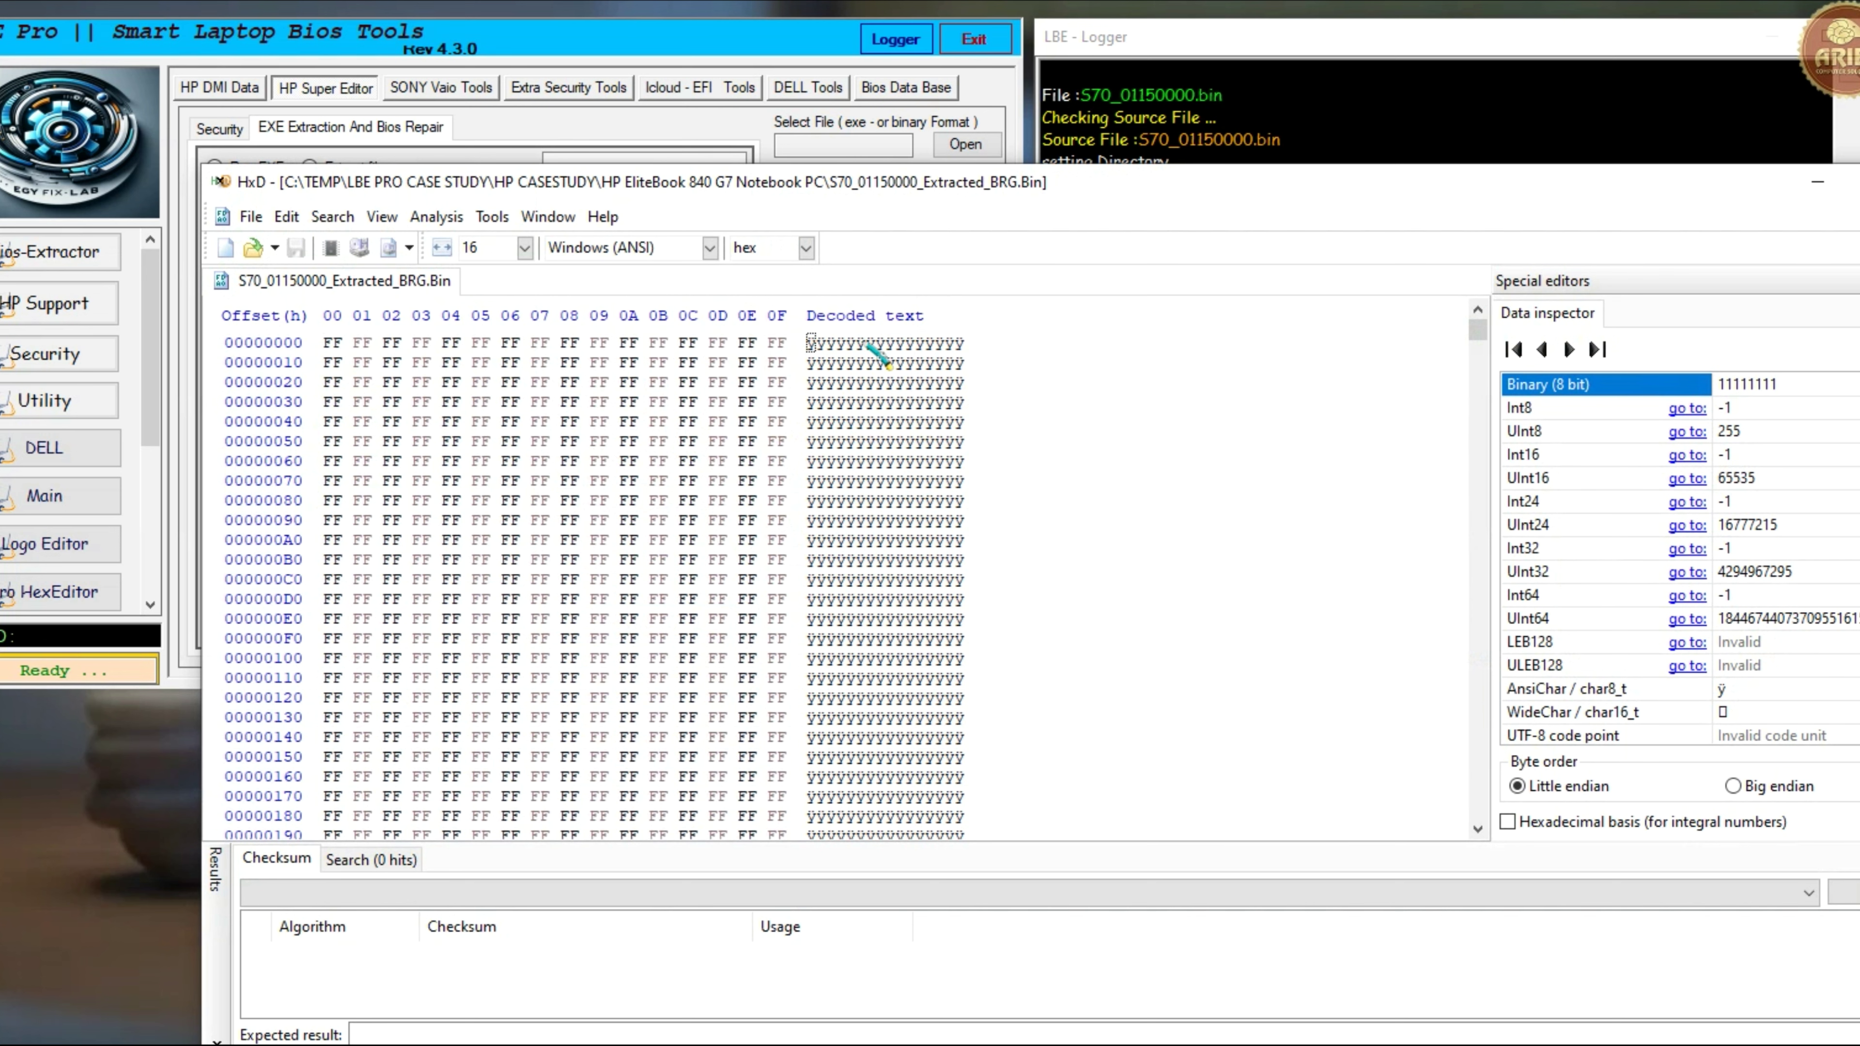
pyautogui.click(1849, 183)
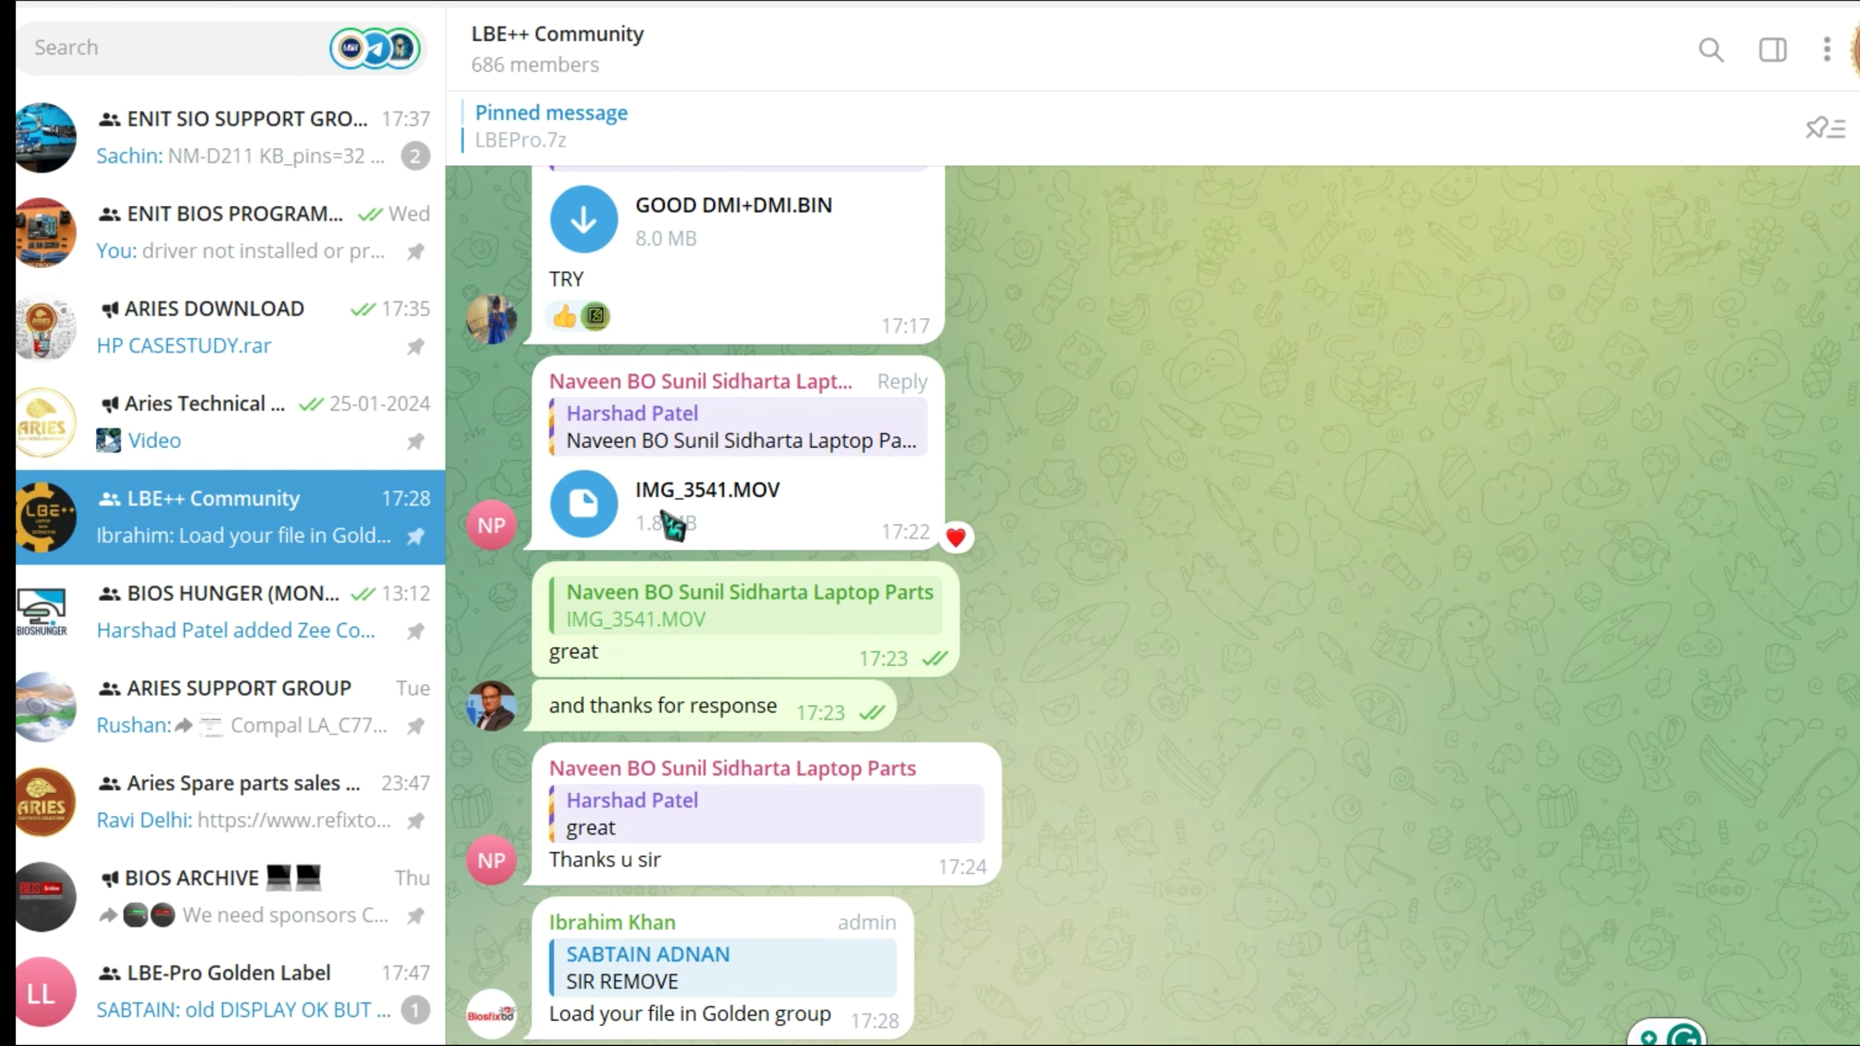
# - Play the IMG_3541.MOV video posted in the LBE++ Community chat in Telegram and close the player
pyautogui.doubleClick(633, 524)
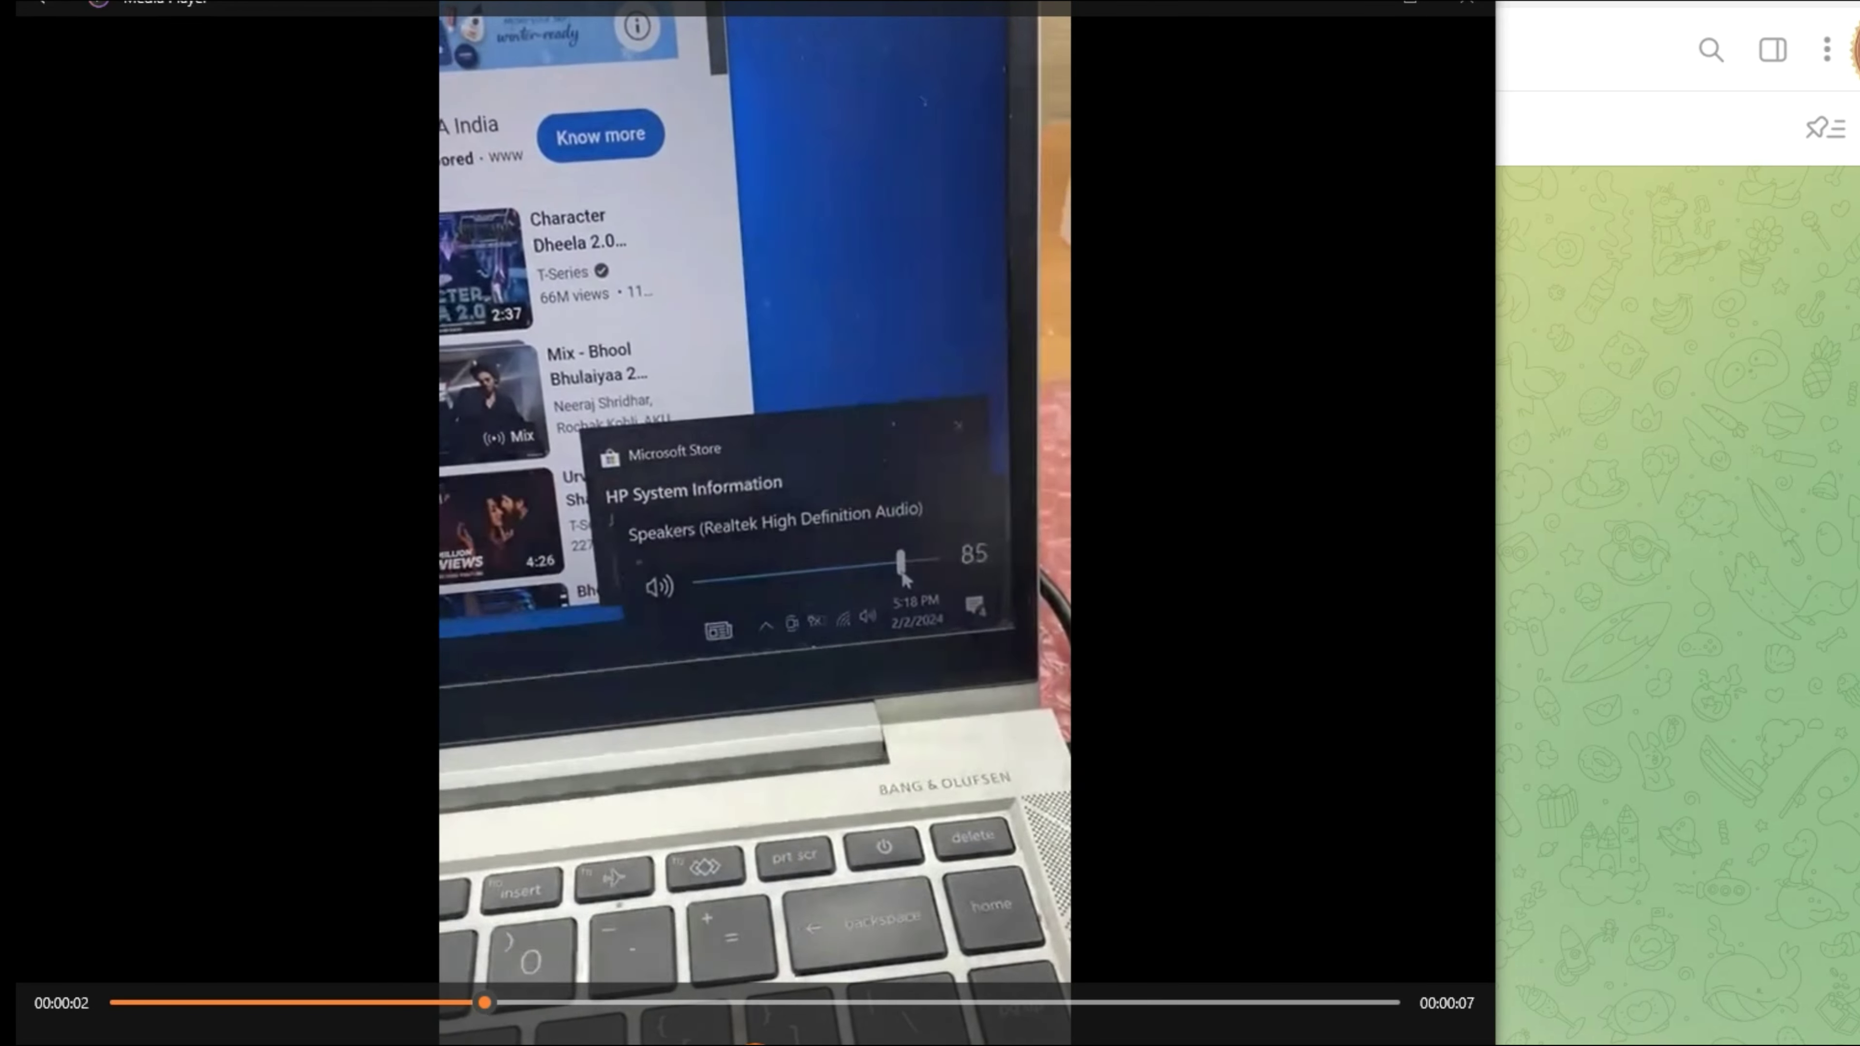
pyautogui.press('Escape')
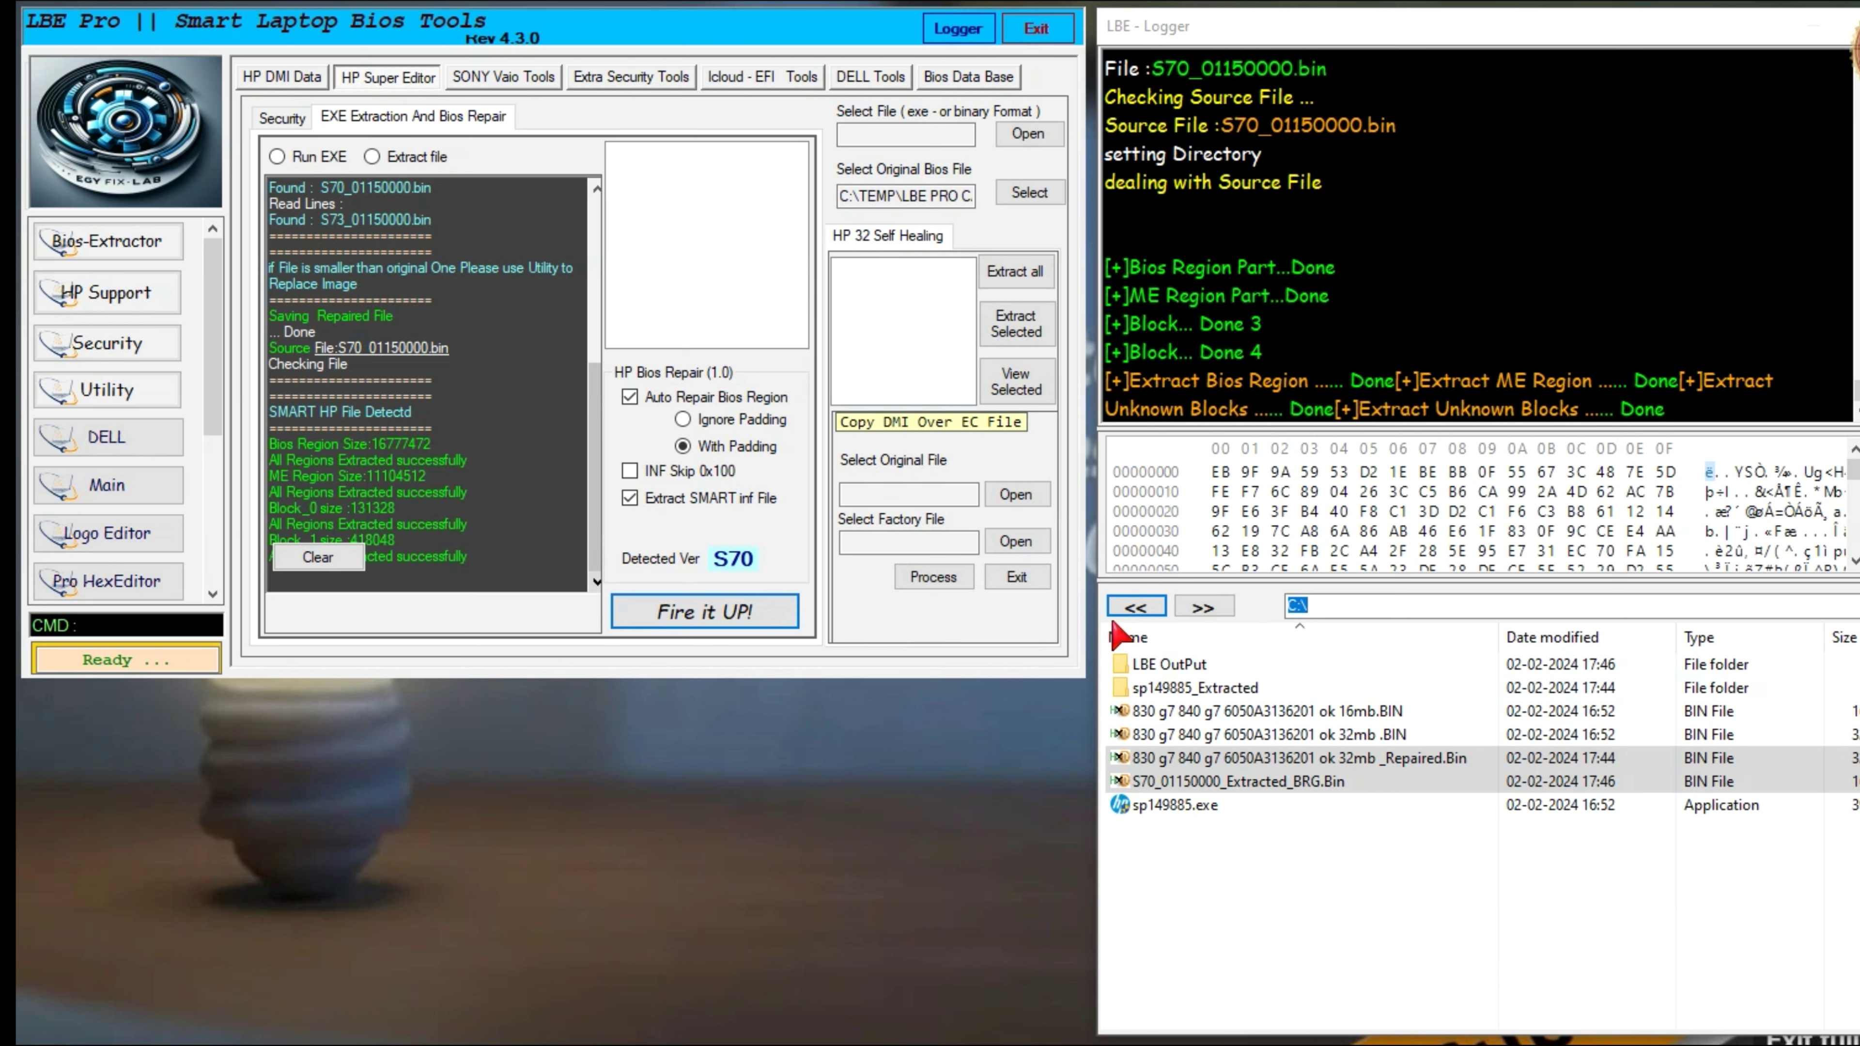
# - Back in LBE Pro, open the HP EliteBook 840 G8 folder and load sp150241.exe as source and ORG1.BIN as original BIOS file
pyautogui.click(1136, 608)
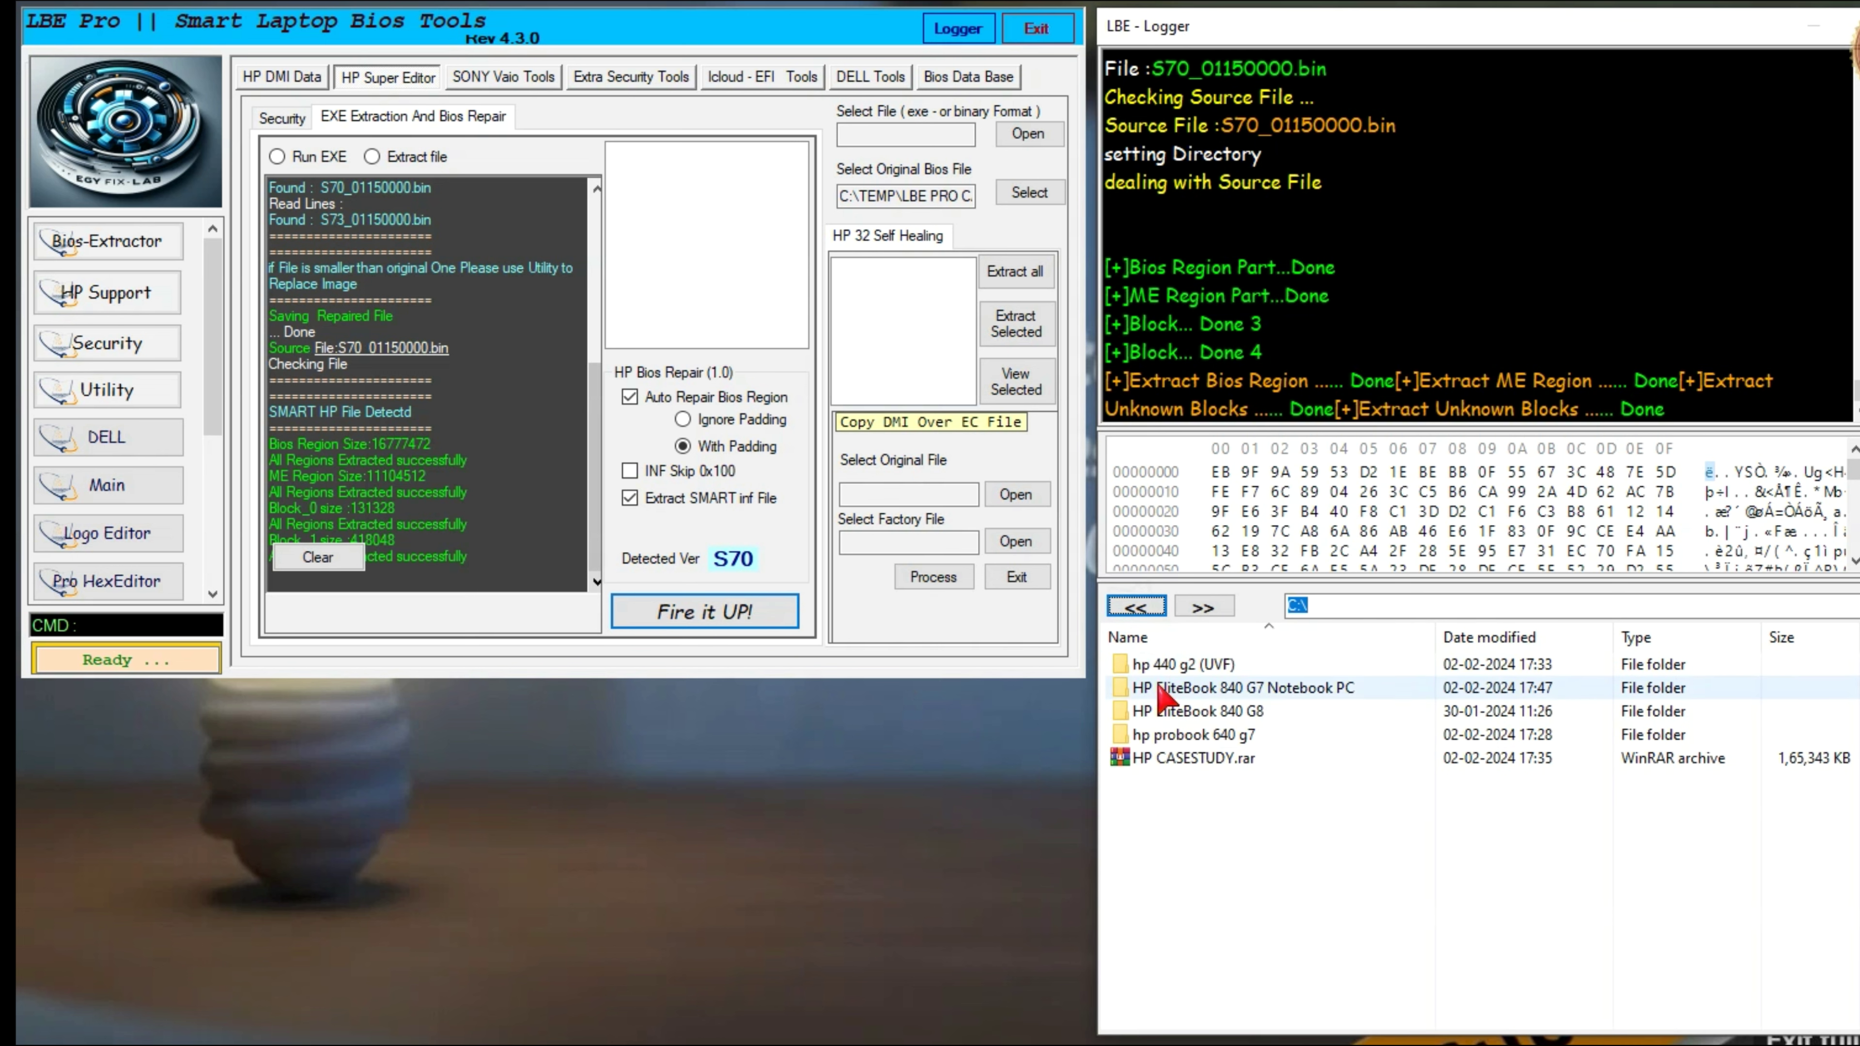
pyautogui.doubleClick(1179, 712)
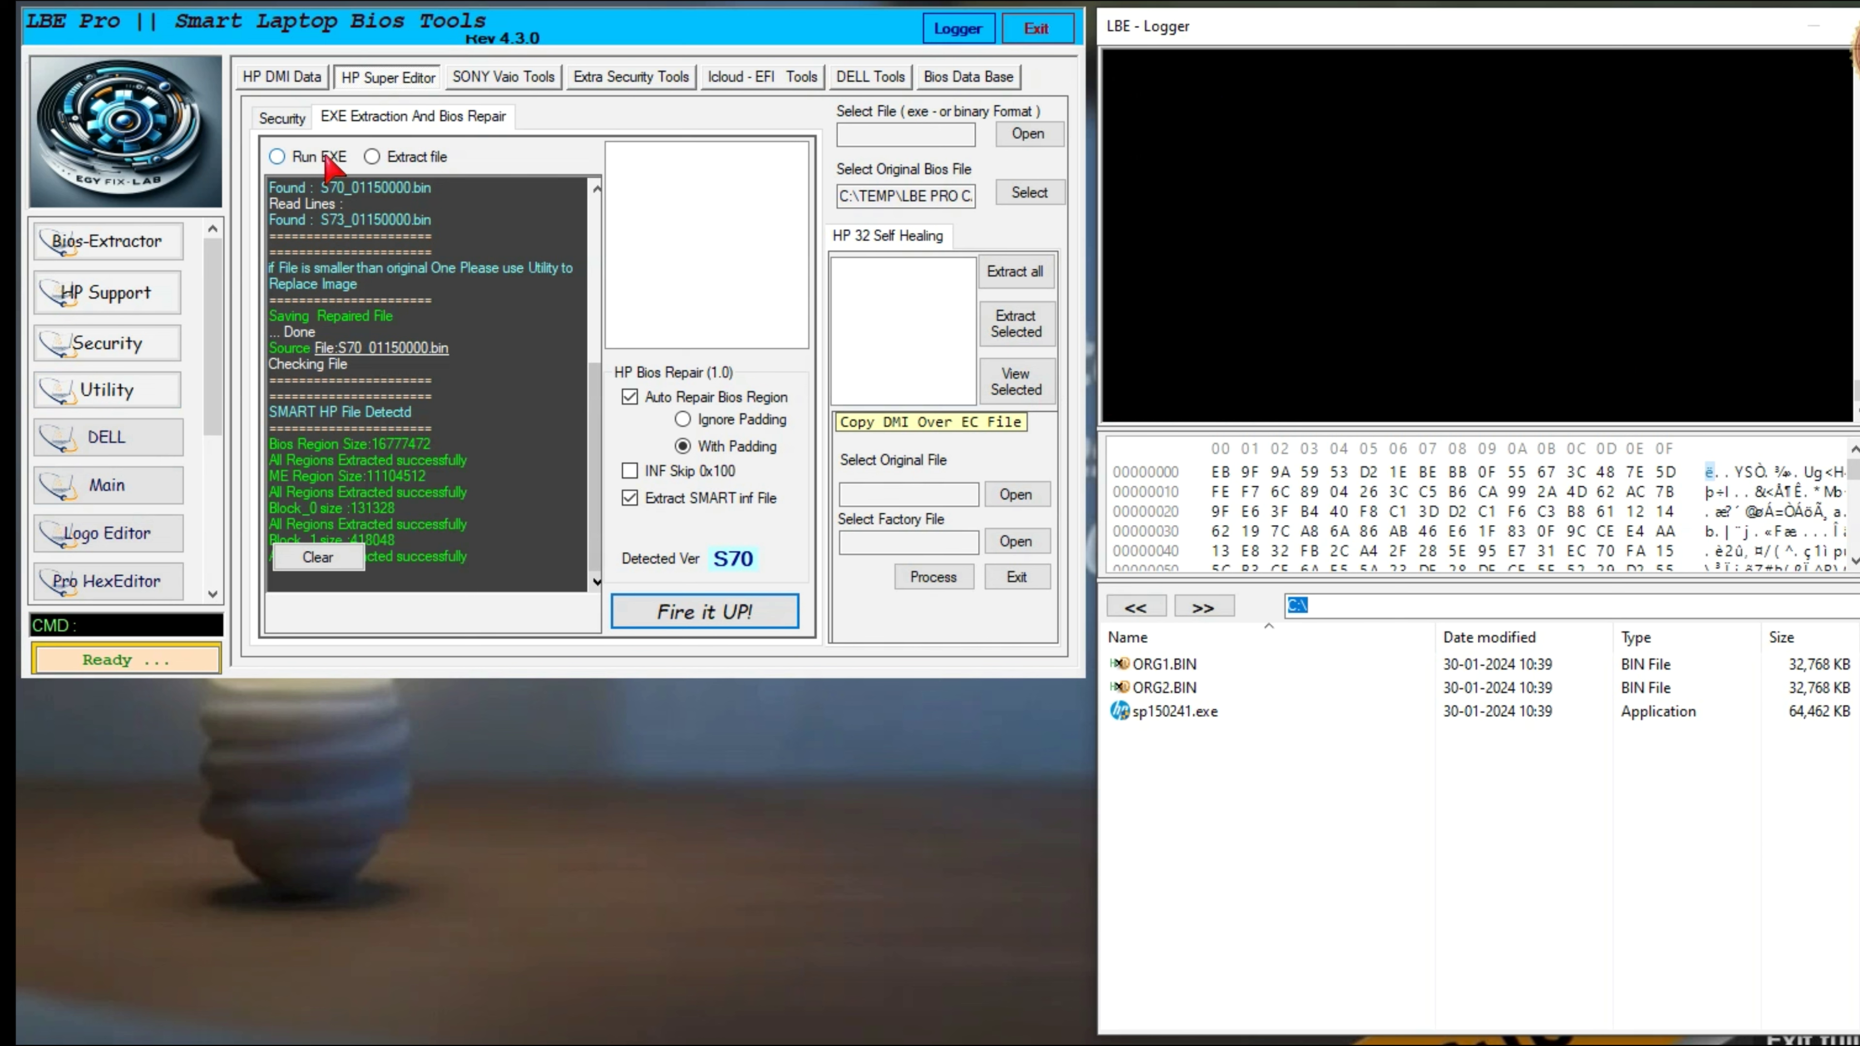
pyautogui.click(381, 123)
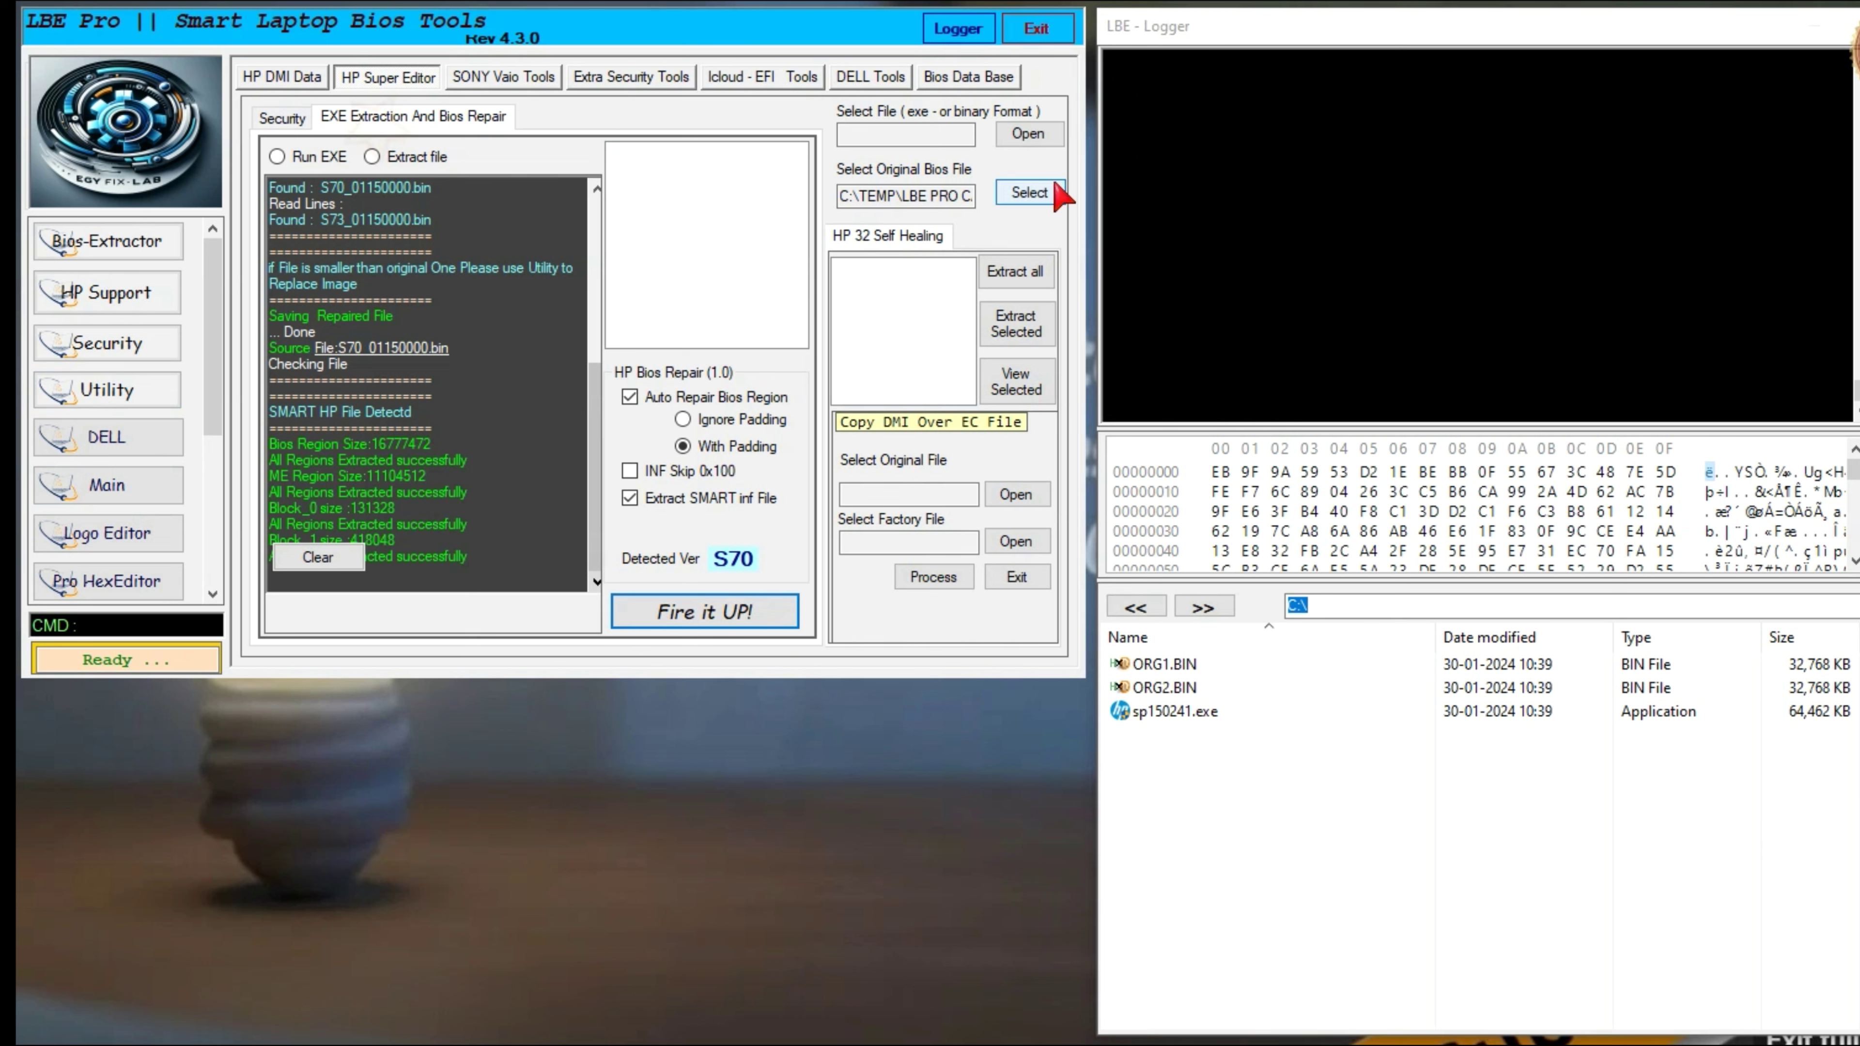
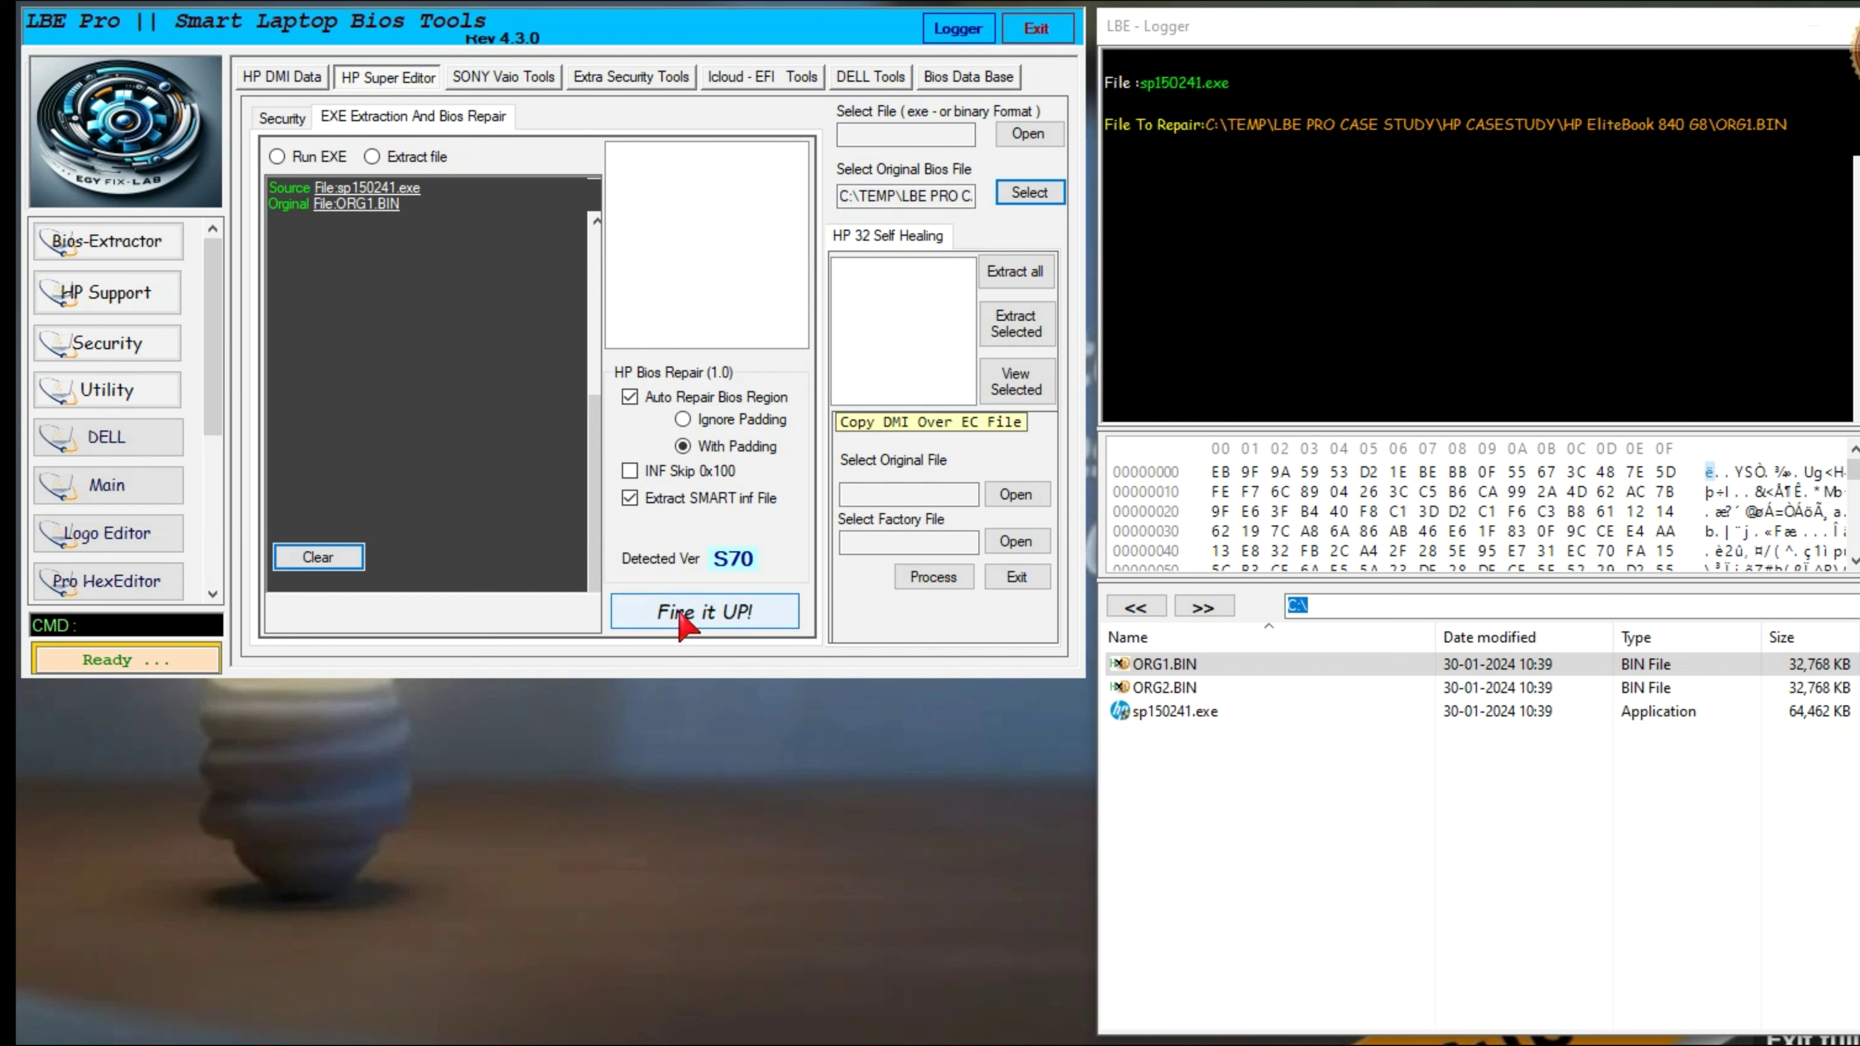
# - Disable Extract SMART inf File, run the automatic BIOS region repair with padding, and select ORG1_Repaired.Bin in the folder
pyautogui.click(630, 498)
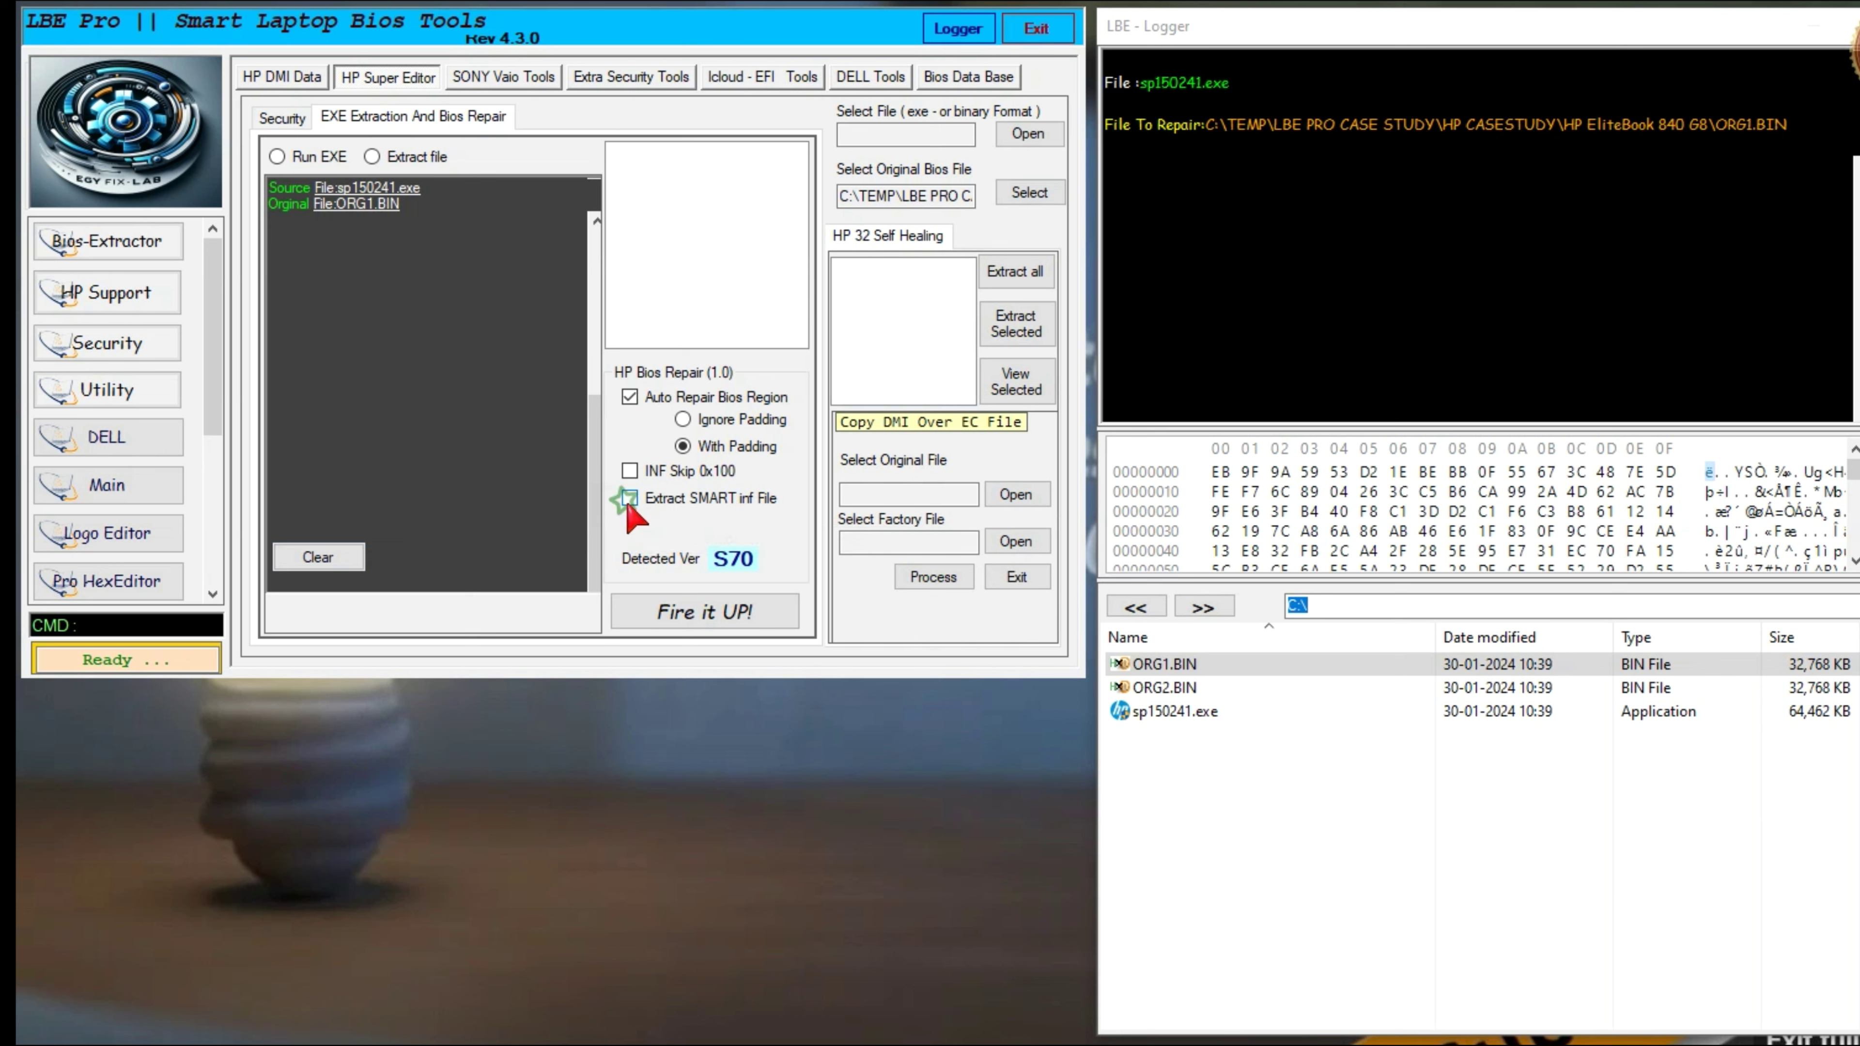
pyautogui.click(703, 615)
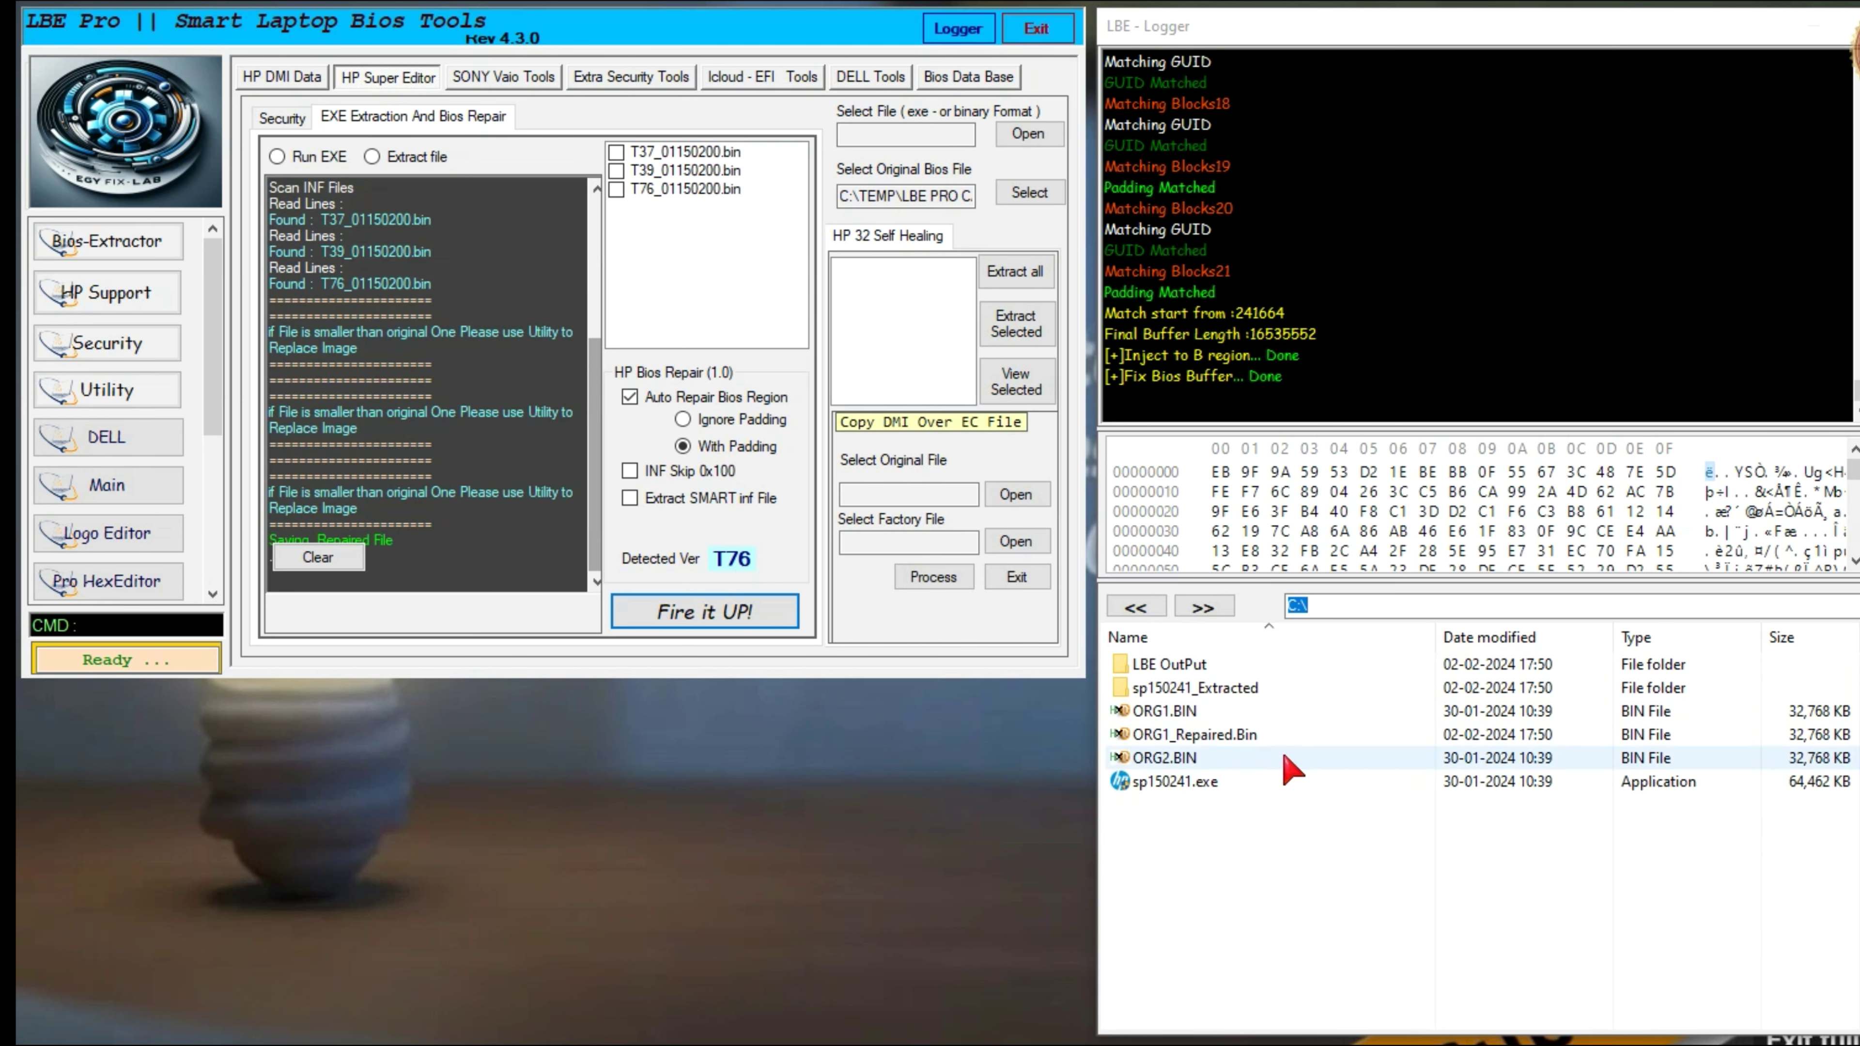
pyautogui.click(1292, 734)
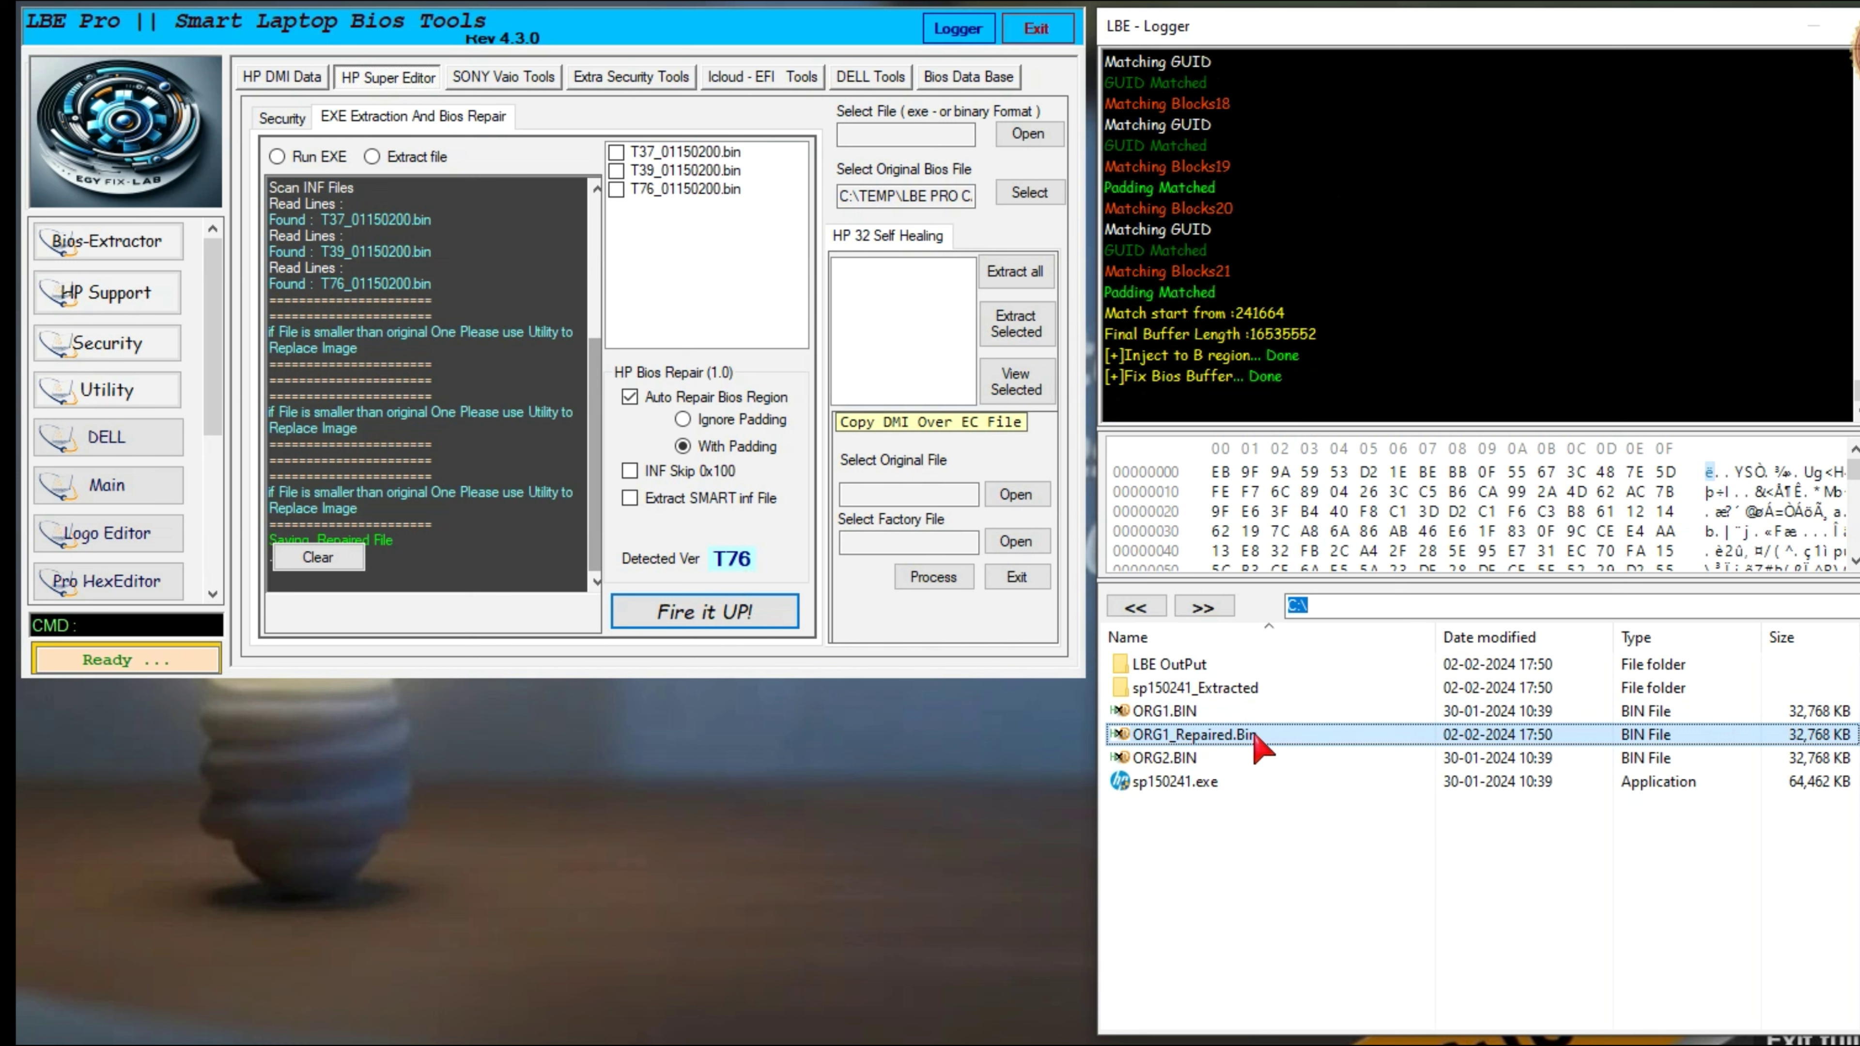
# - Load T76_01150200.bin from the LBE OutPut folder as the source file and extract its regions with Extract SMART inf File enabled
pyautogui.doubleClick(1164, 663)
pyautogui.scroll(-1, 1226, 732)
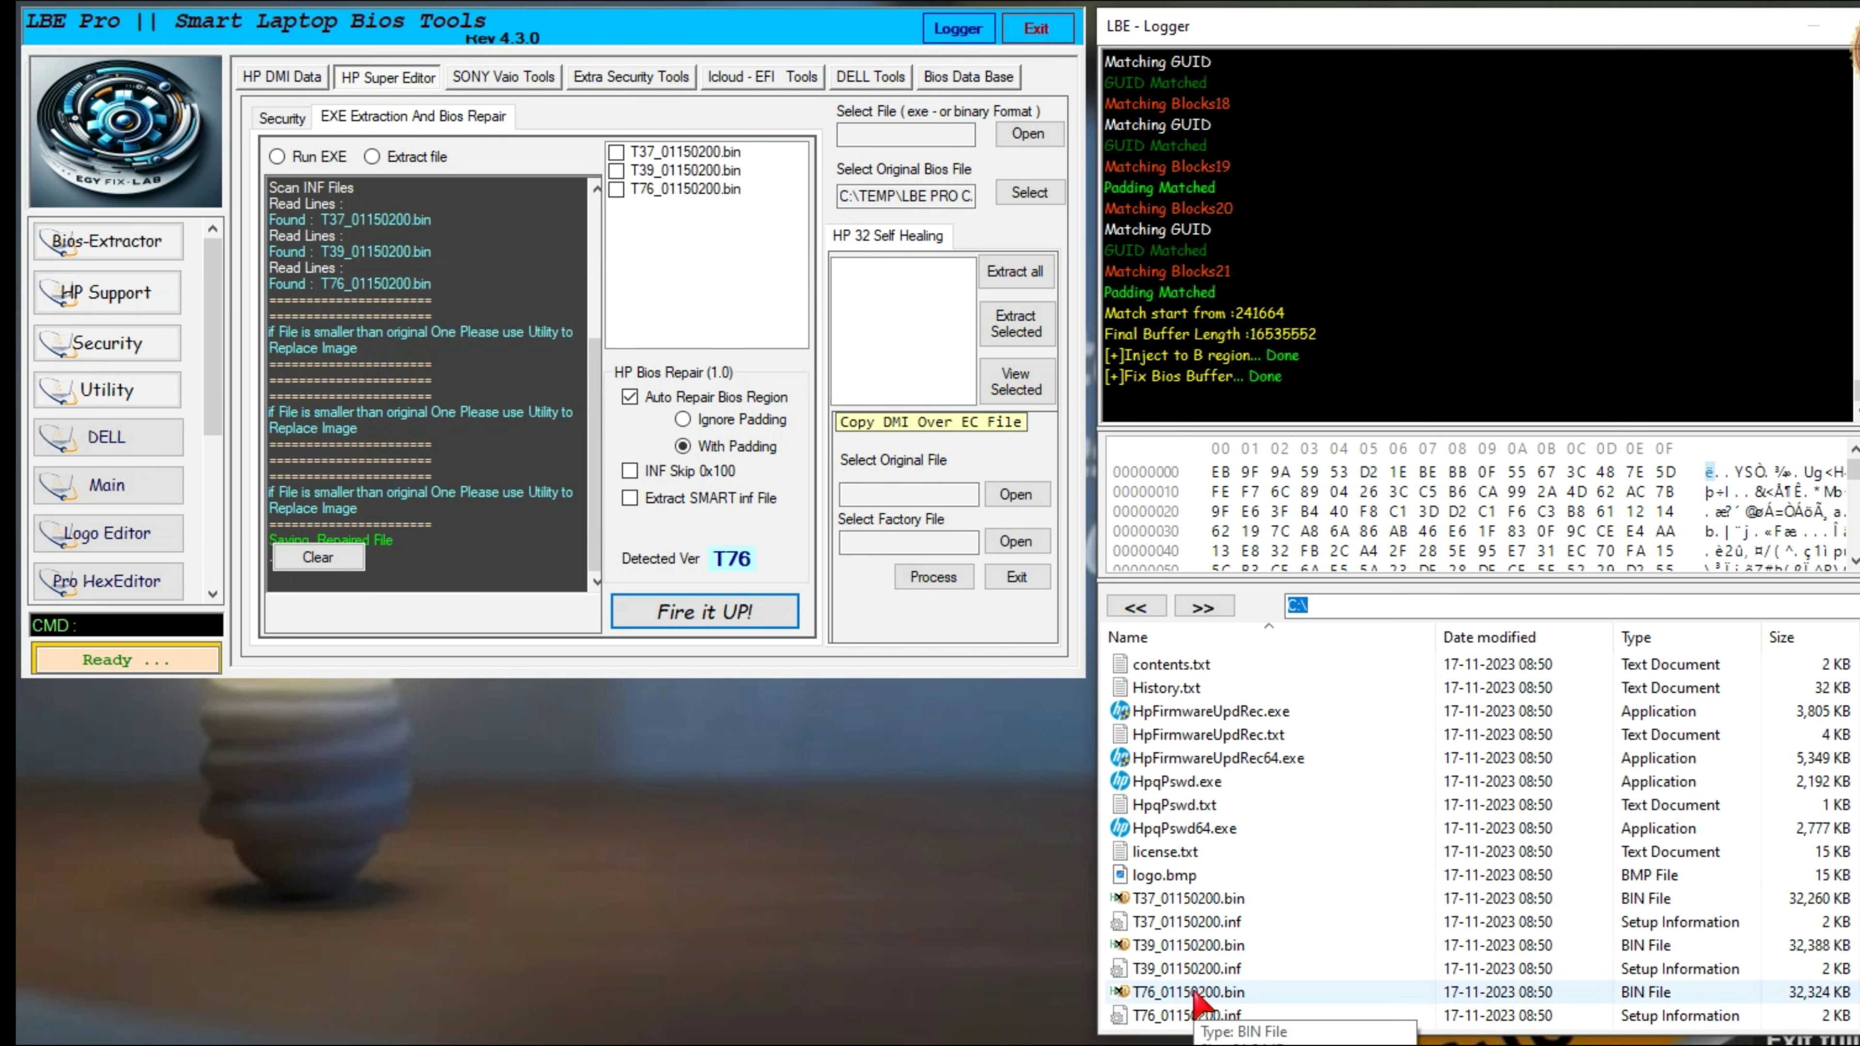
pyautogui.click(1027, 134)
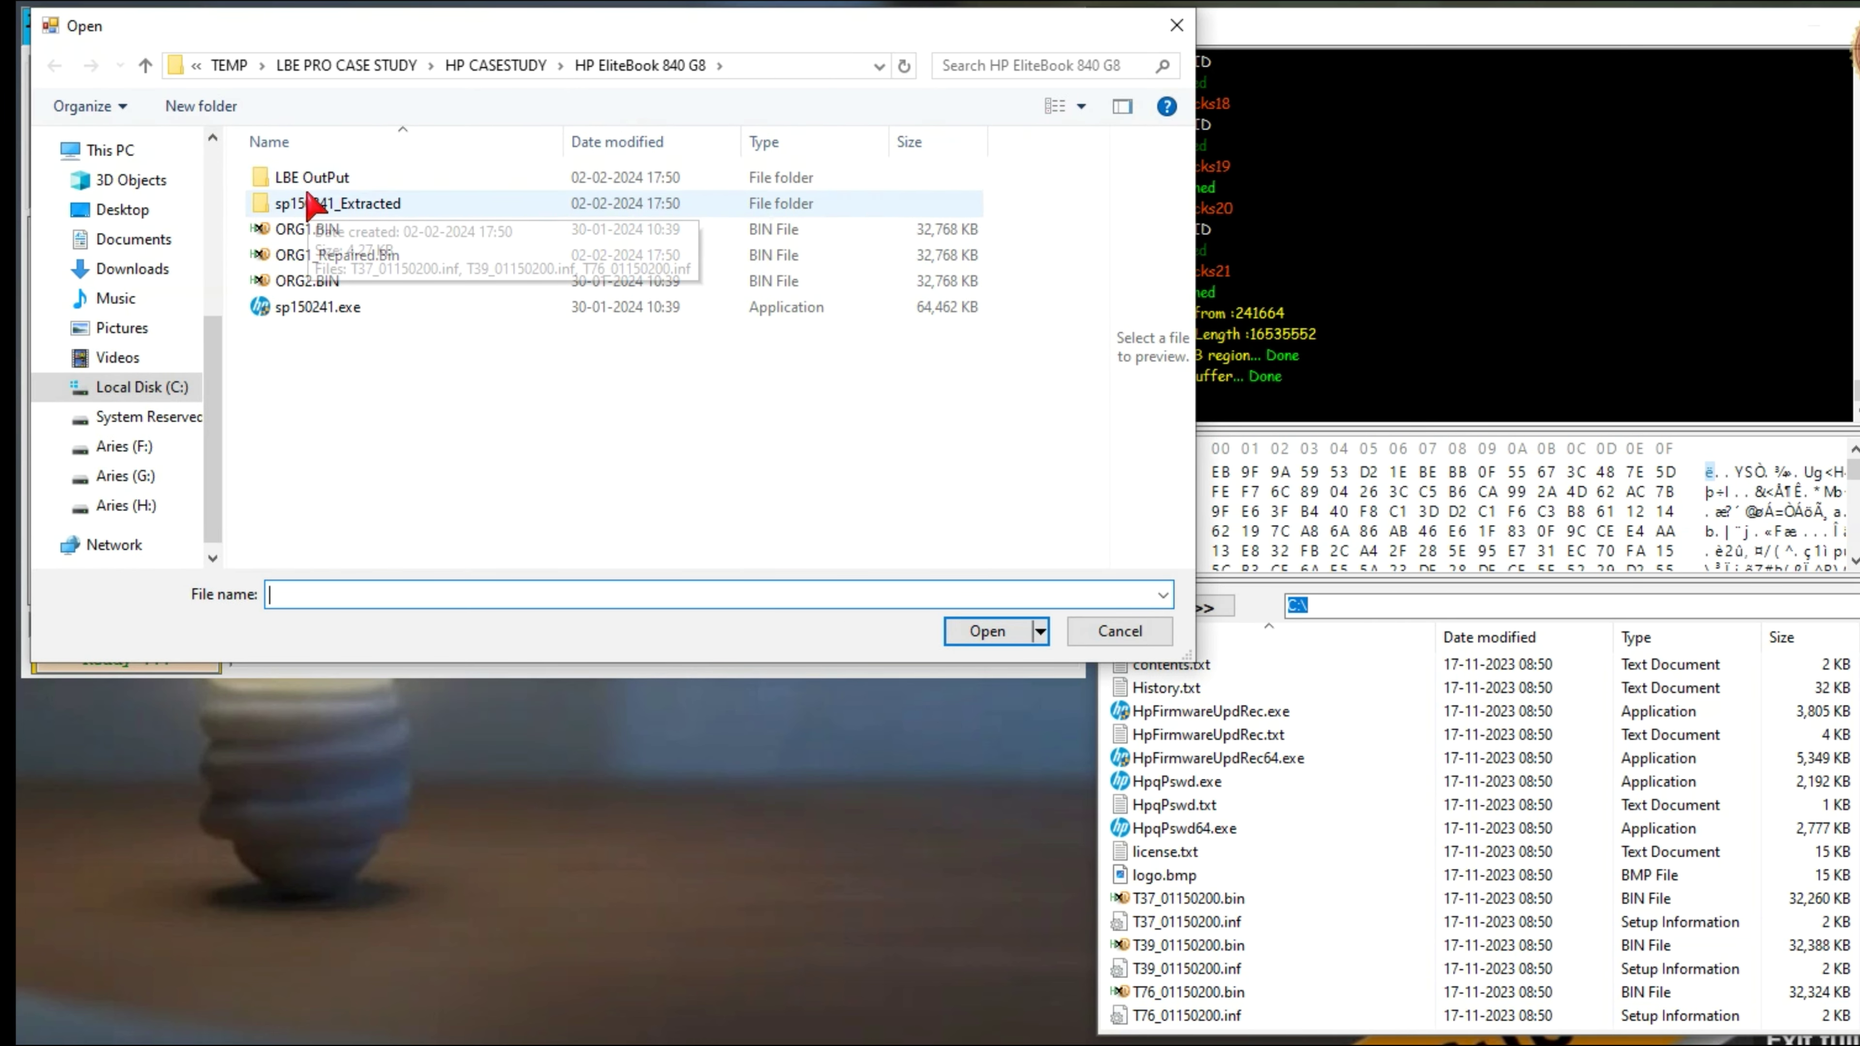
pyautogui.doubleClick(312, 178)
pyautogui.scroll(-1, 377, 440)
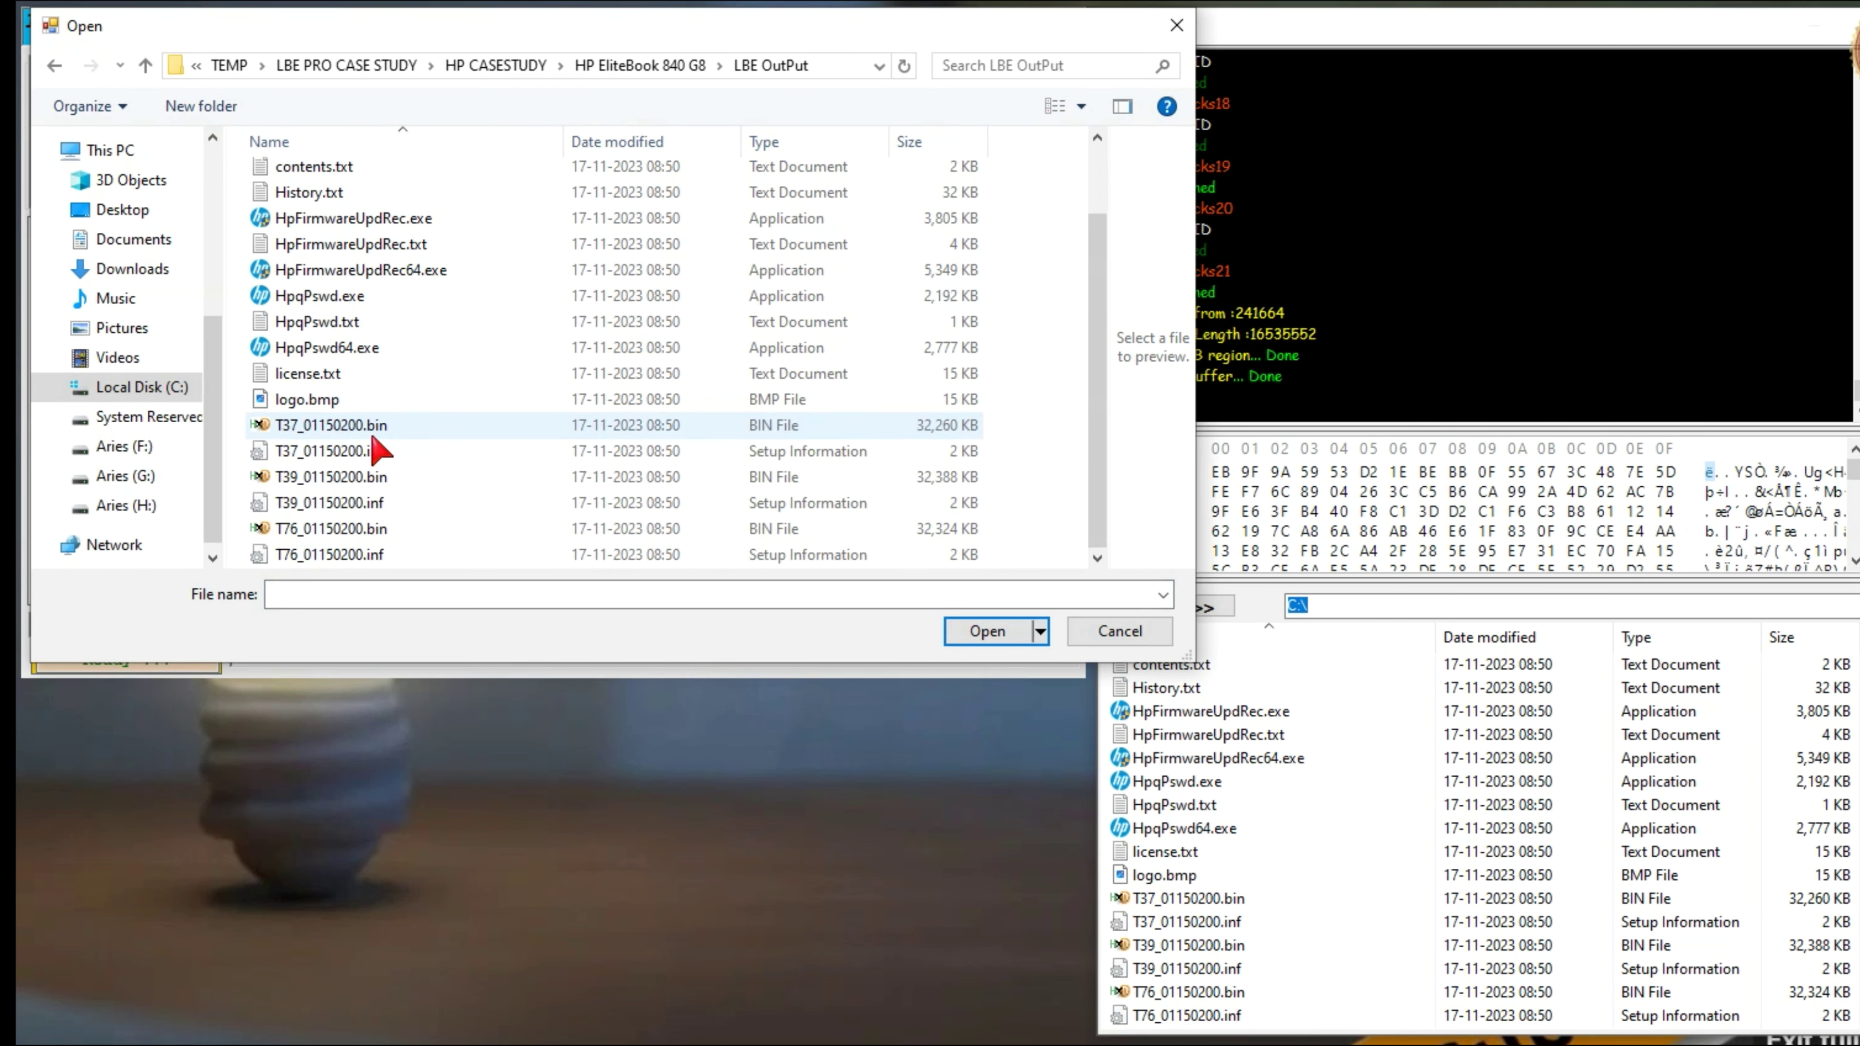
pyautogui.click(326, 529)
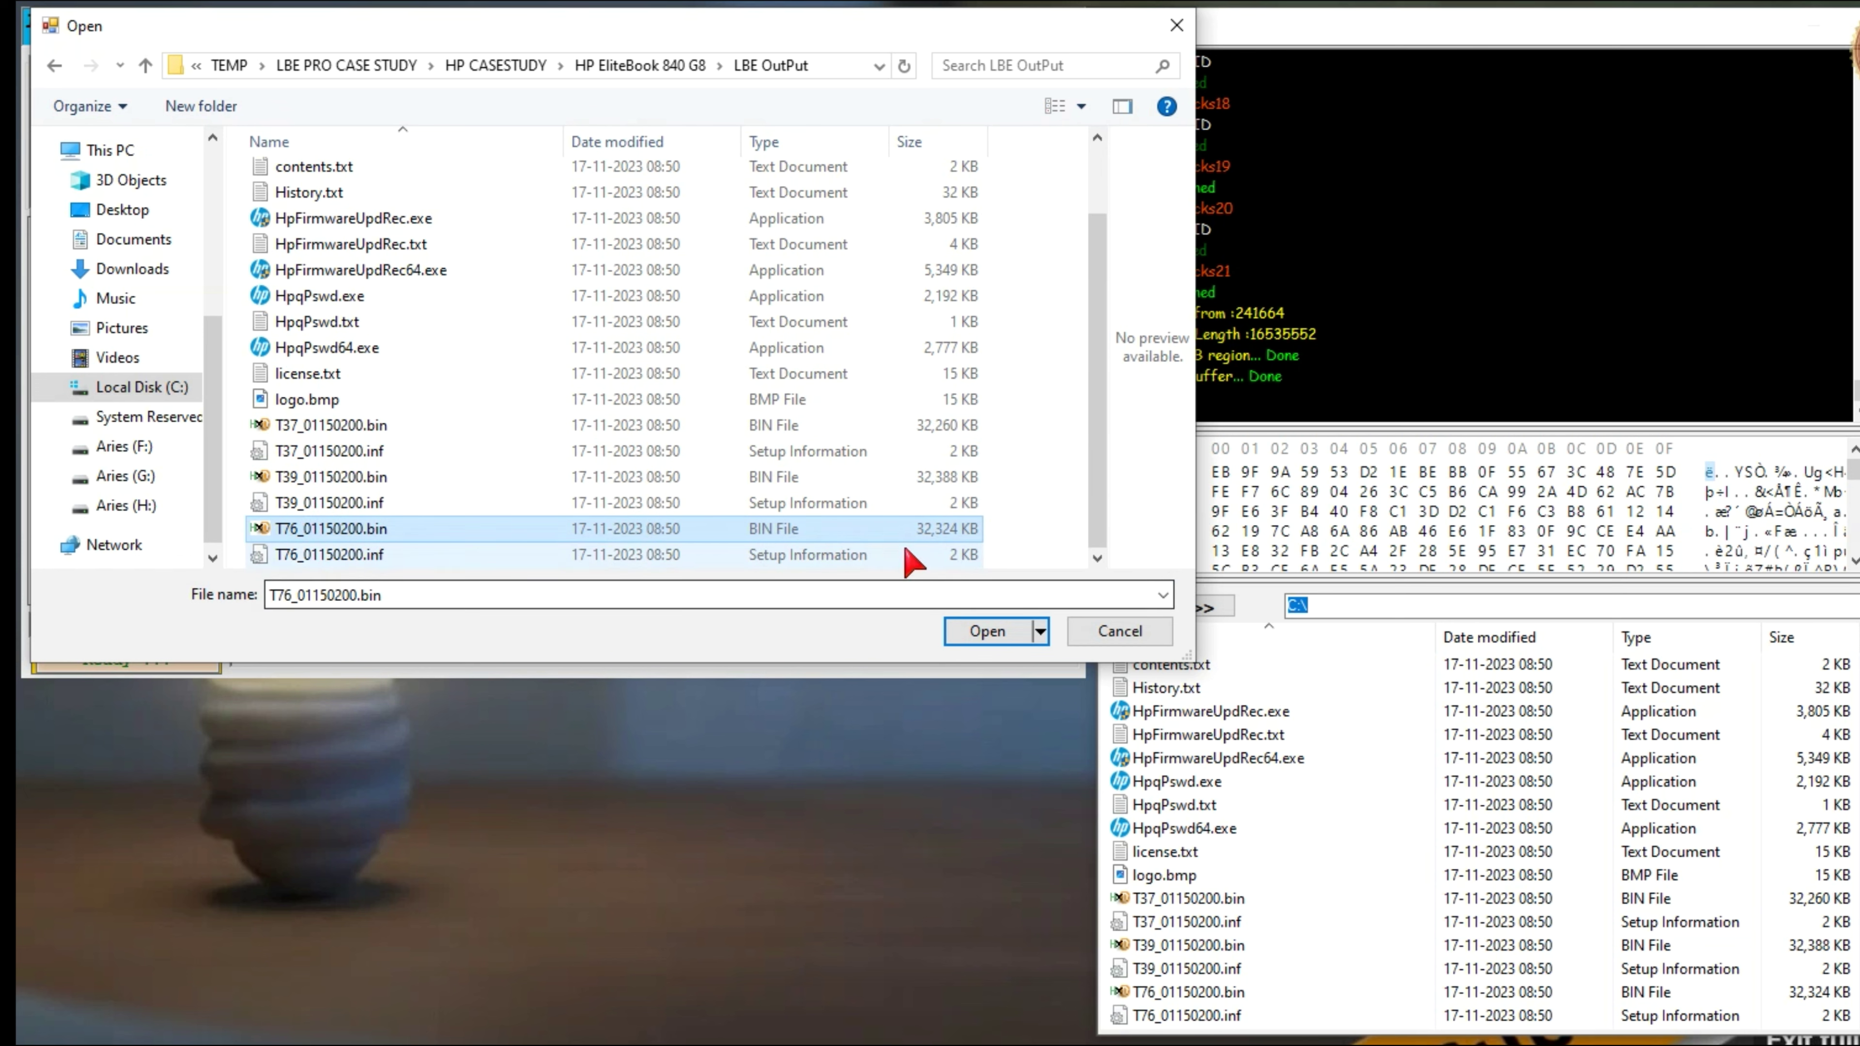
pyautogui.click(985, 636)
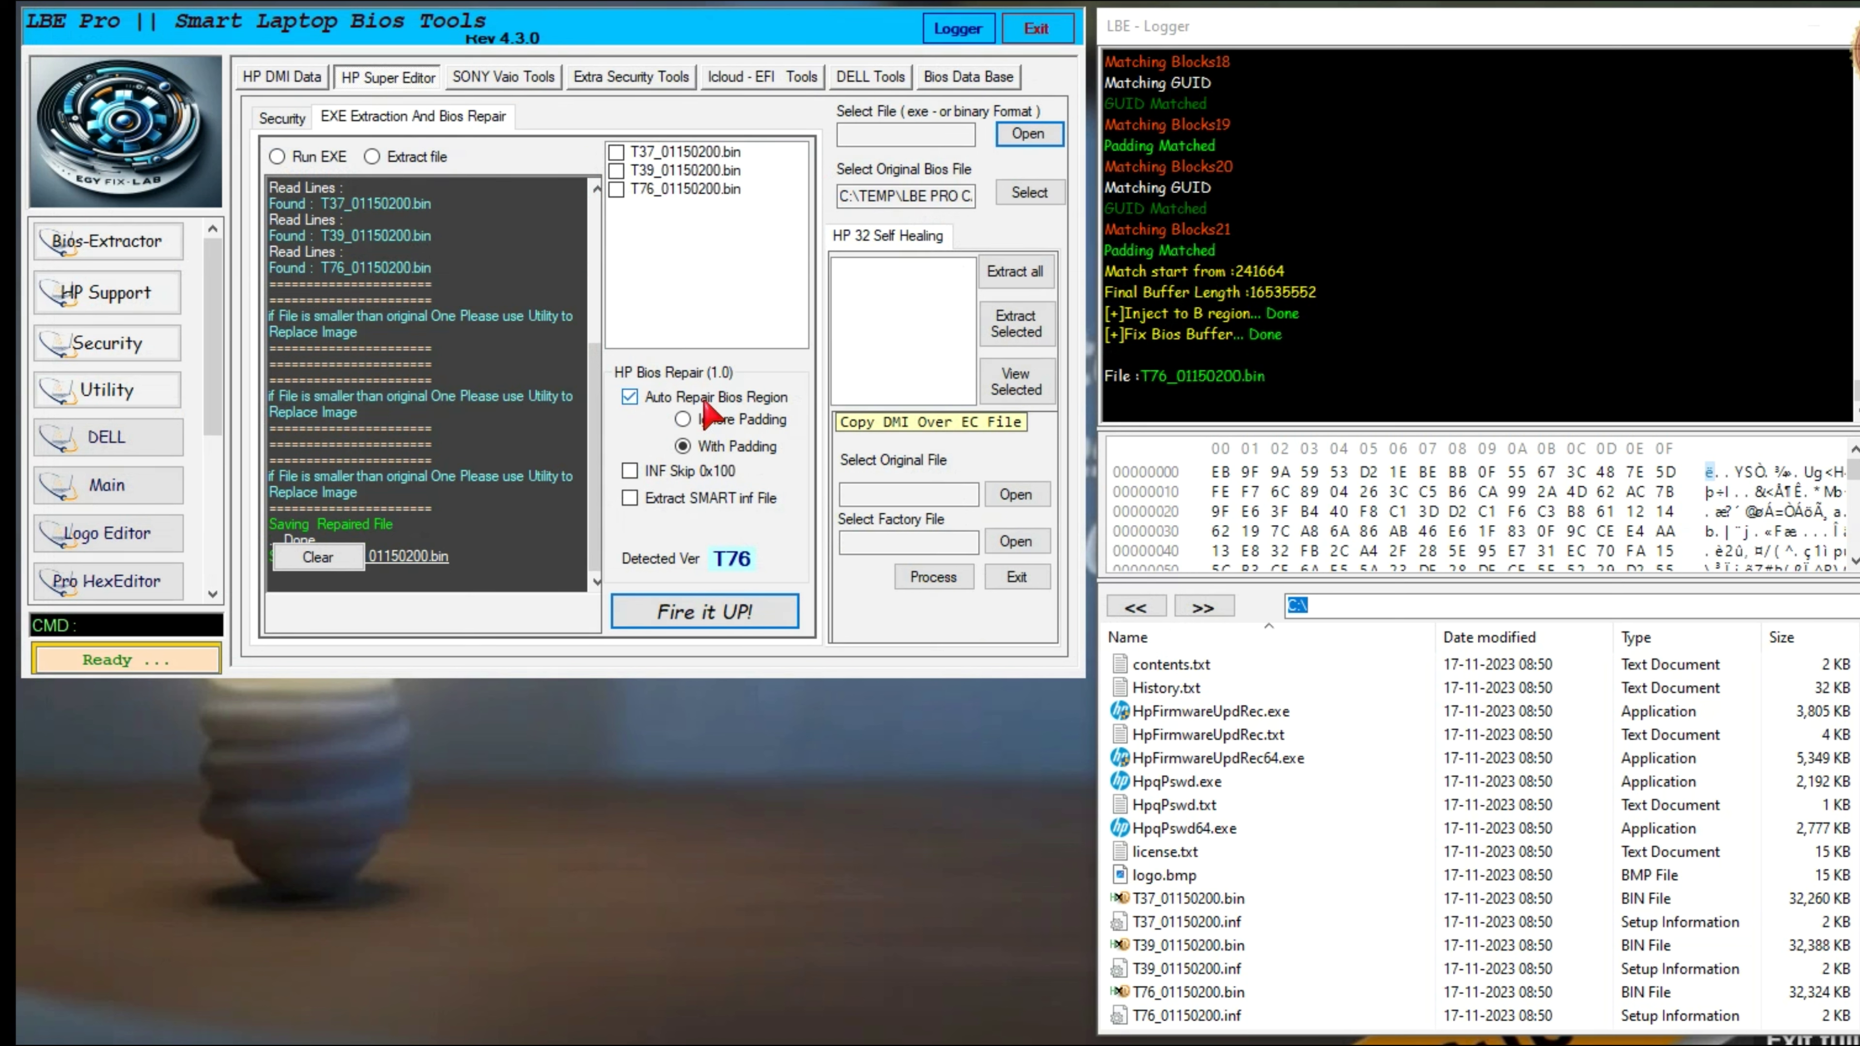
pyautogui.click(629, 501)
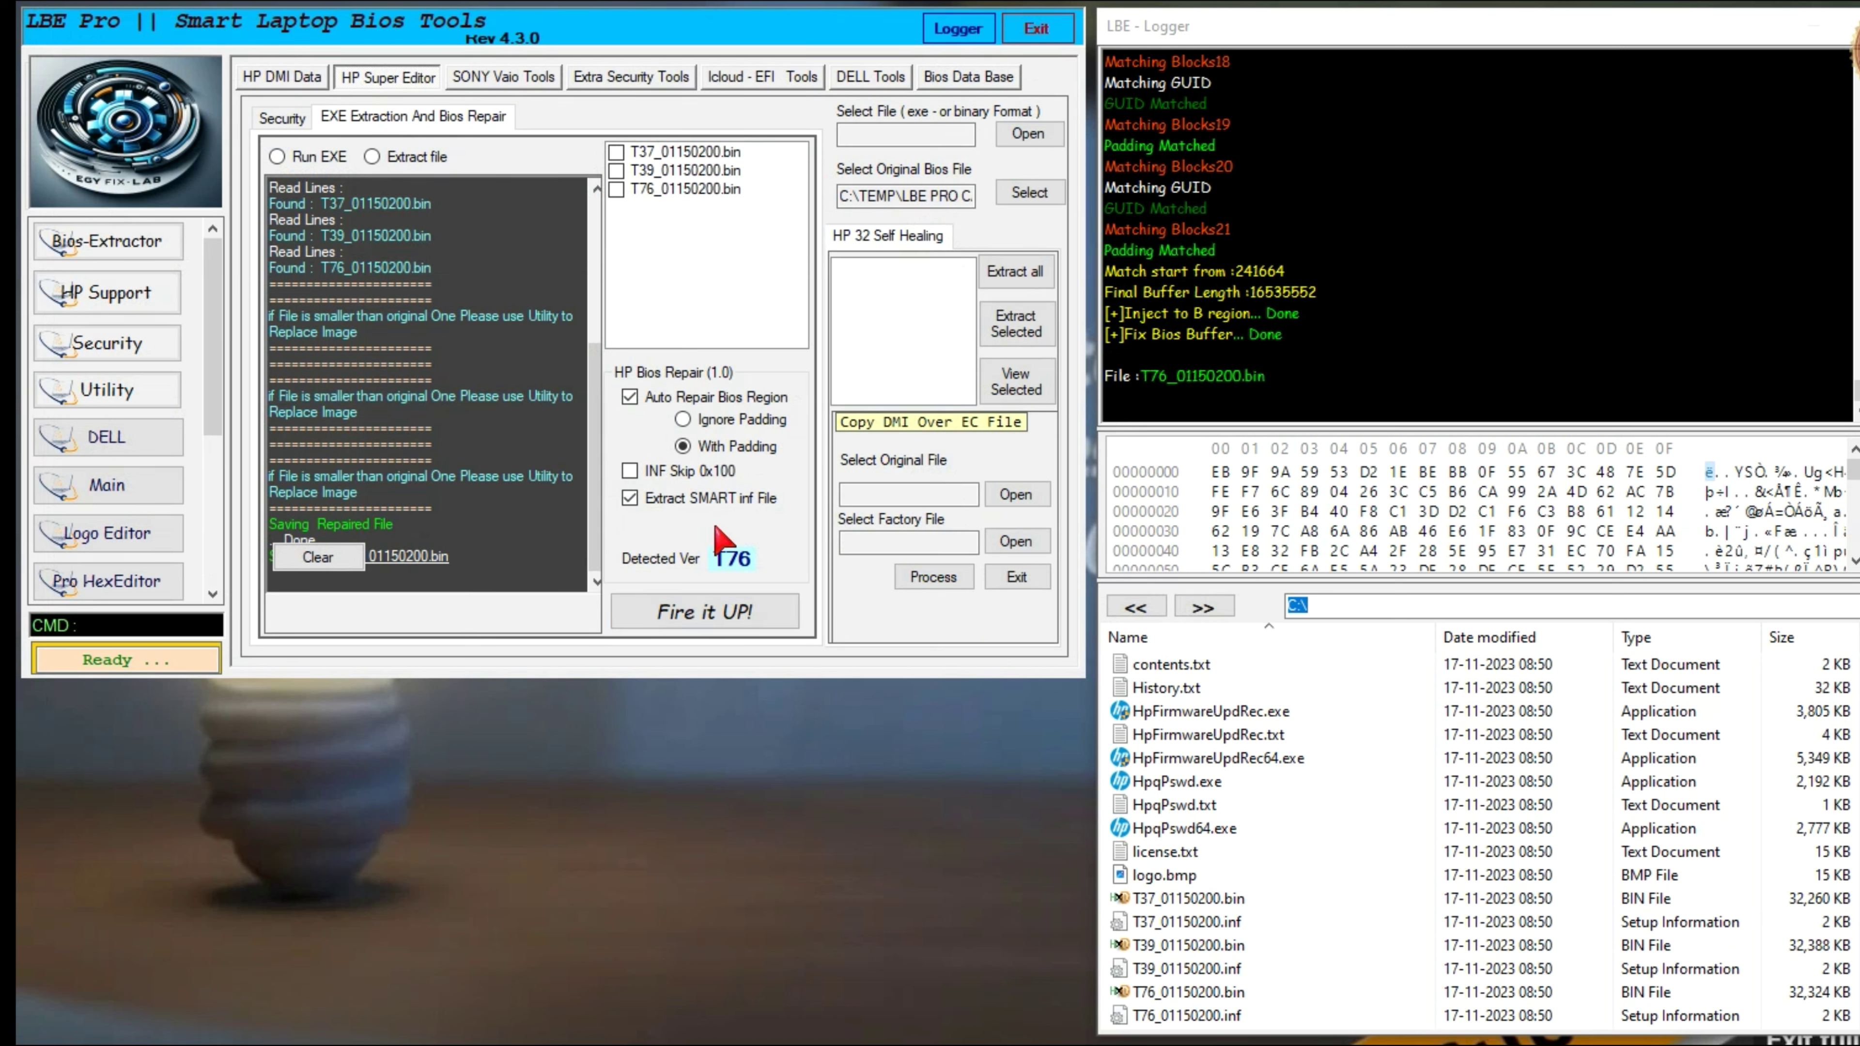
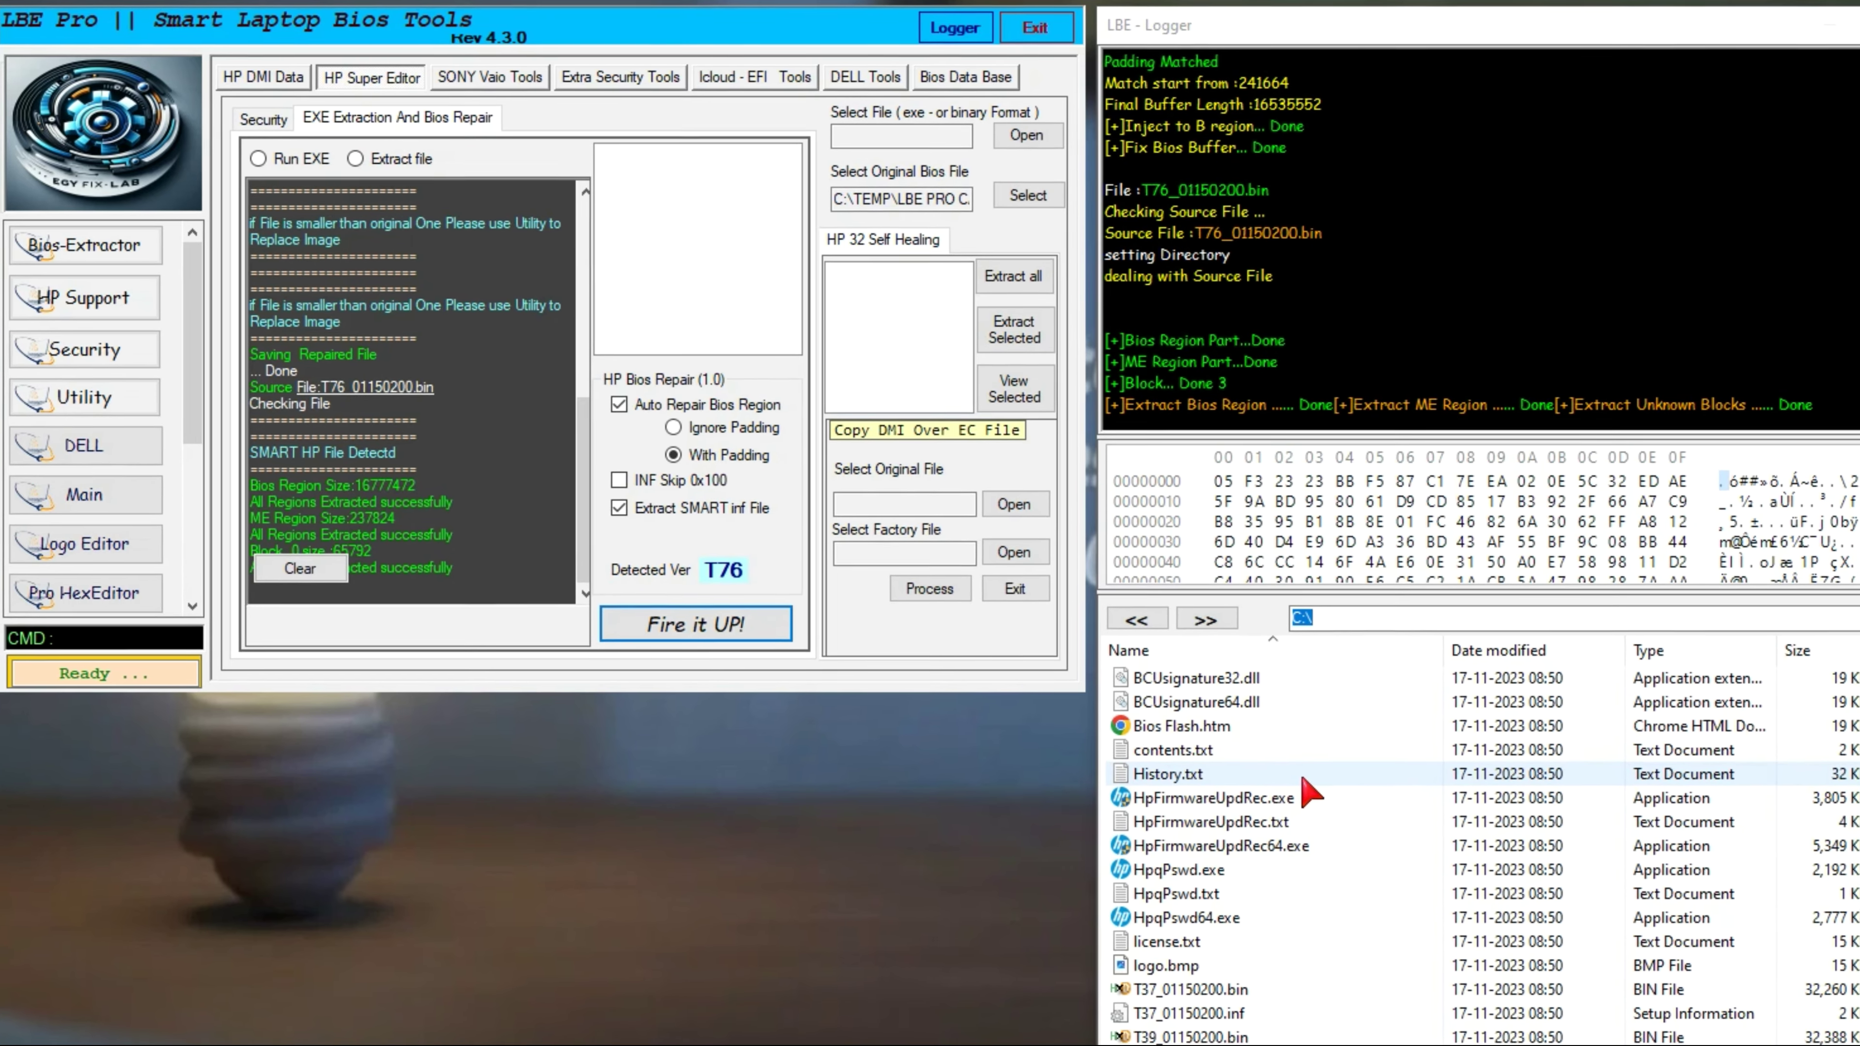
# - Copy T76_01150200_Extracted_BRG.Bin from LBE OutPut into the HP EliteBook 840 G8 folder
pyautogui.scroll(-2, 1308, 779)
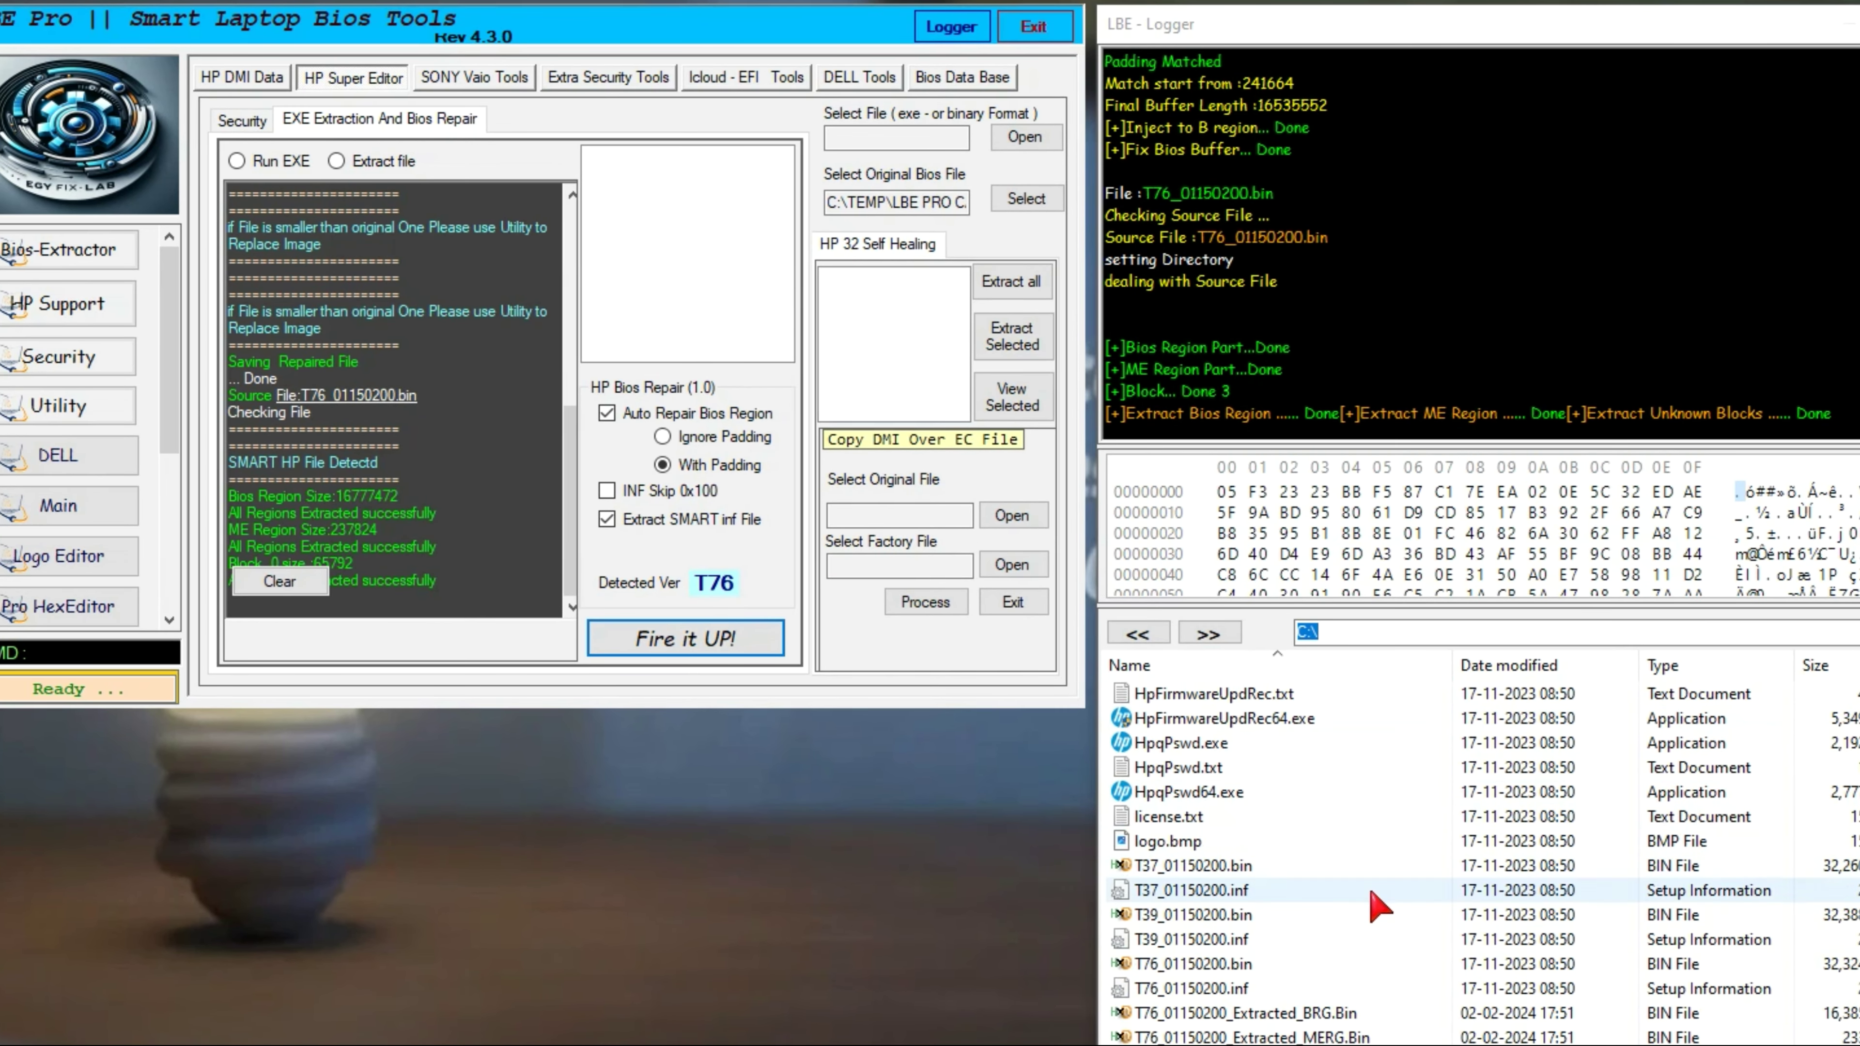
pyautogui.click(1307, 1014)
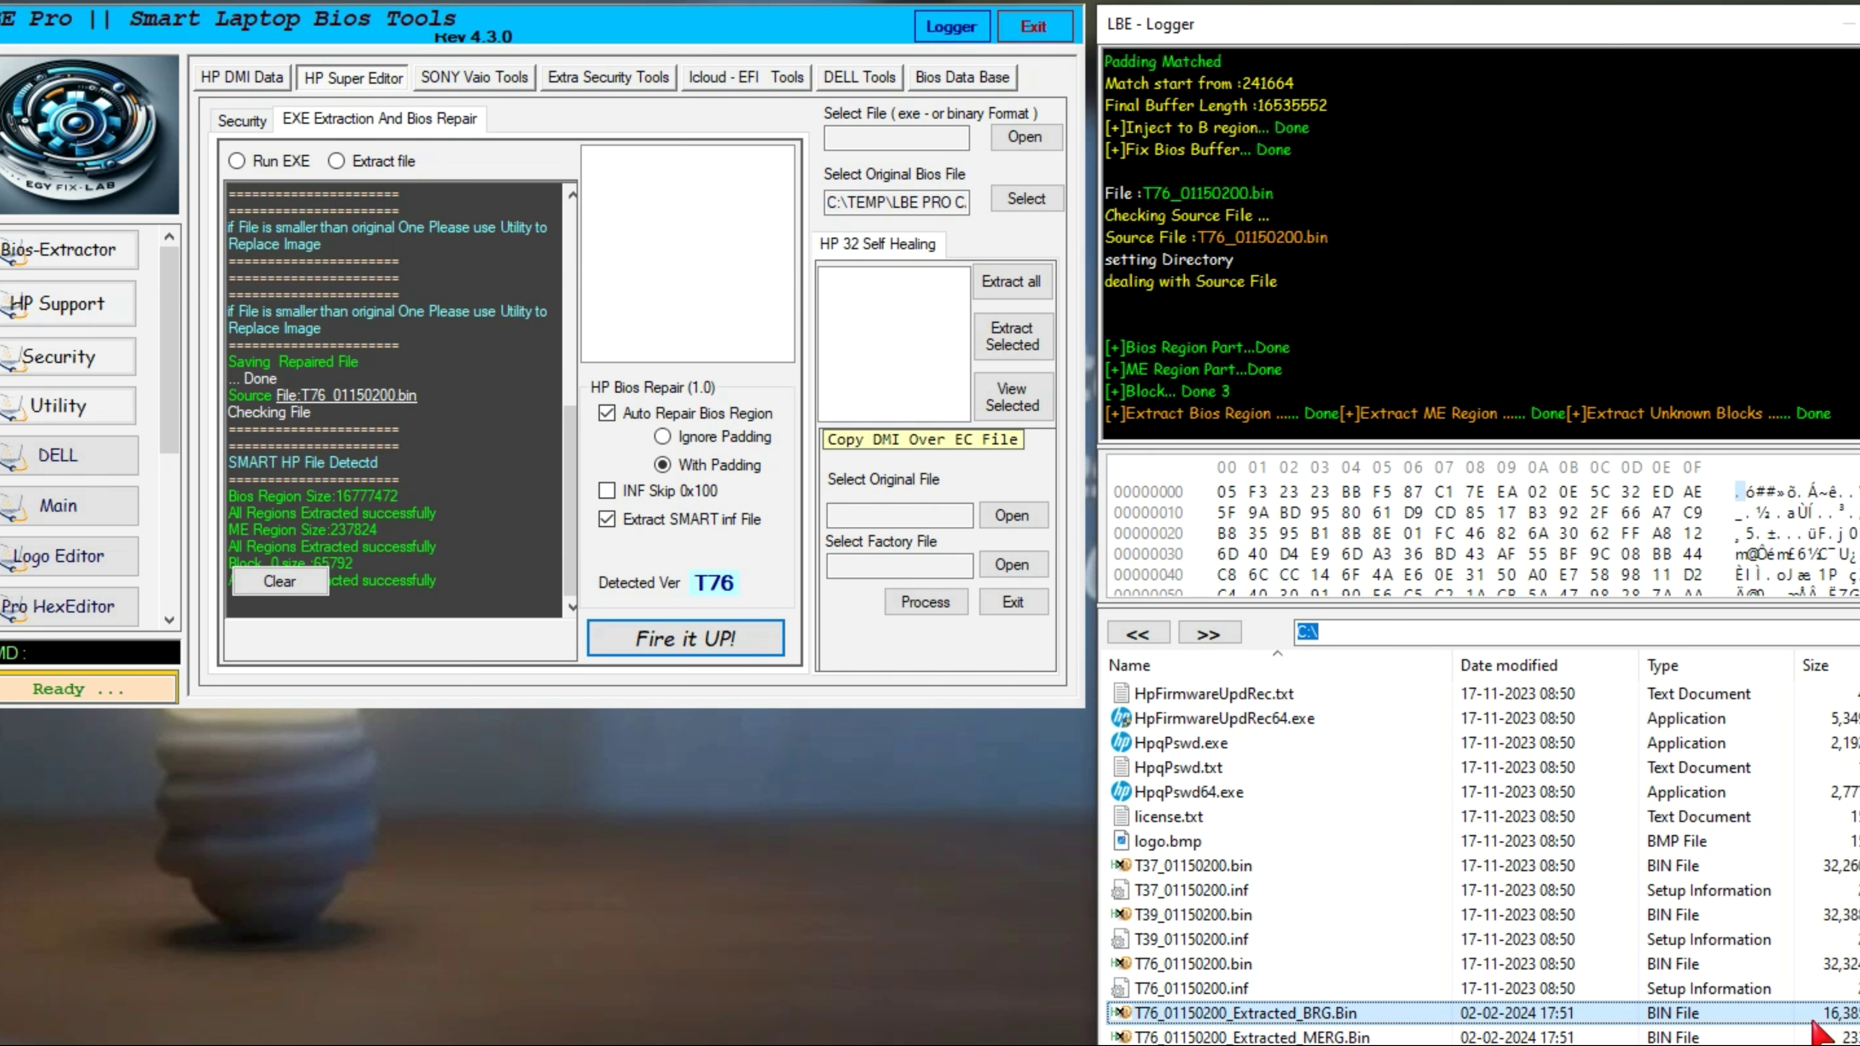
pyautogui.rightClick(1271, 1024)
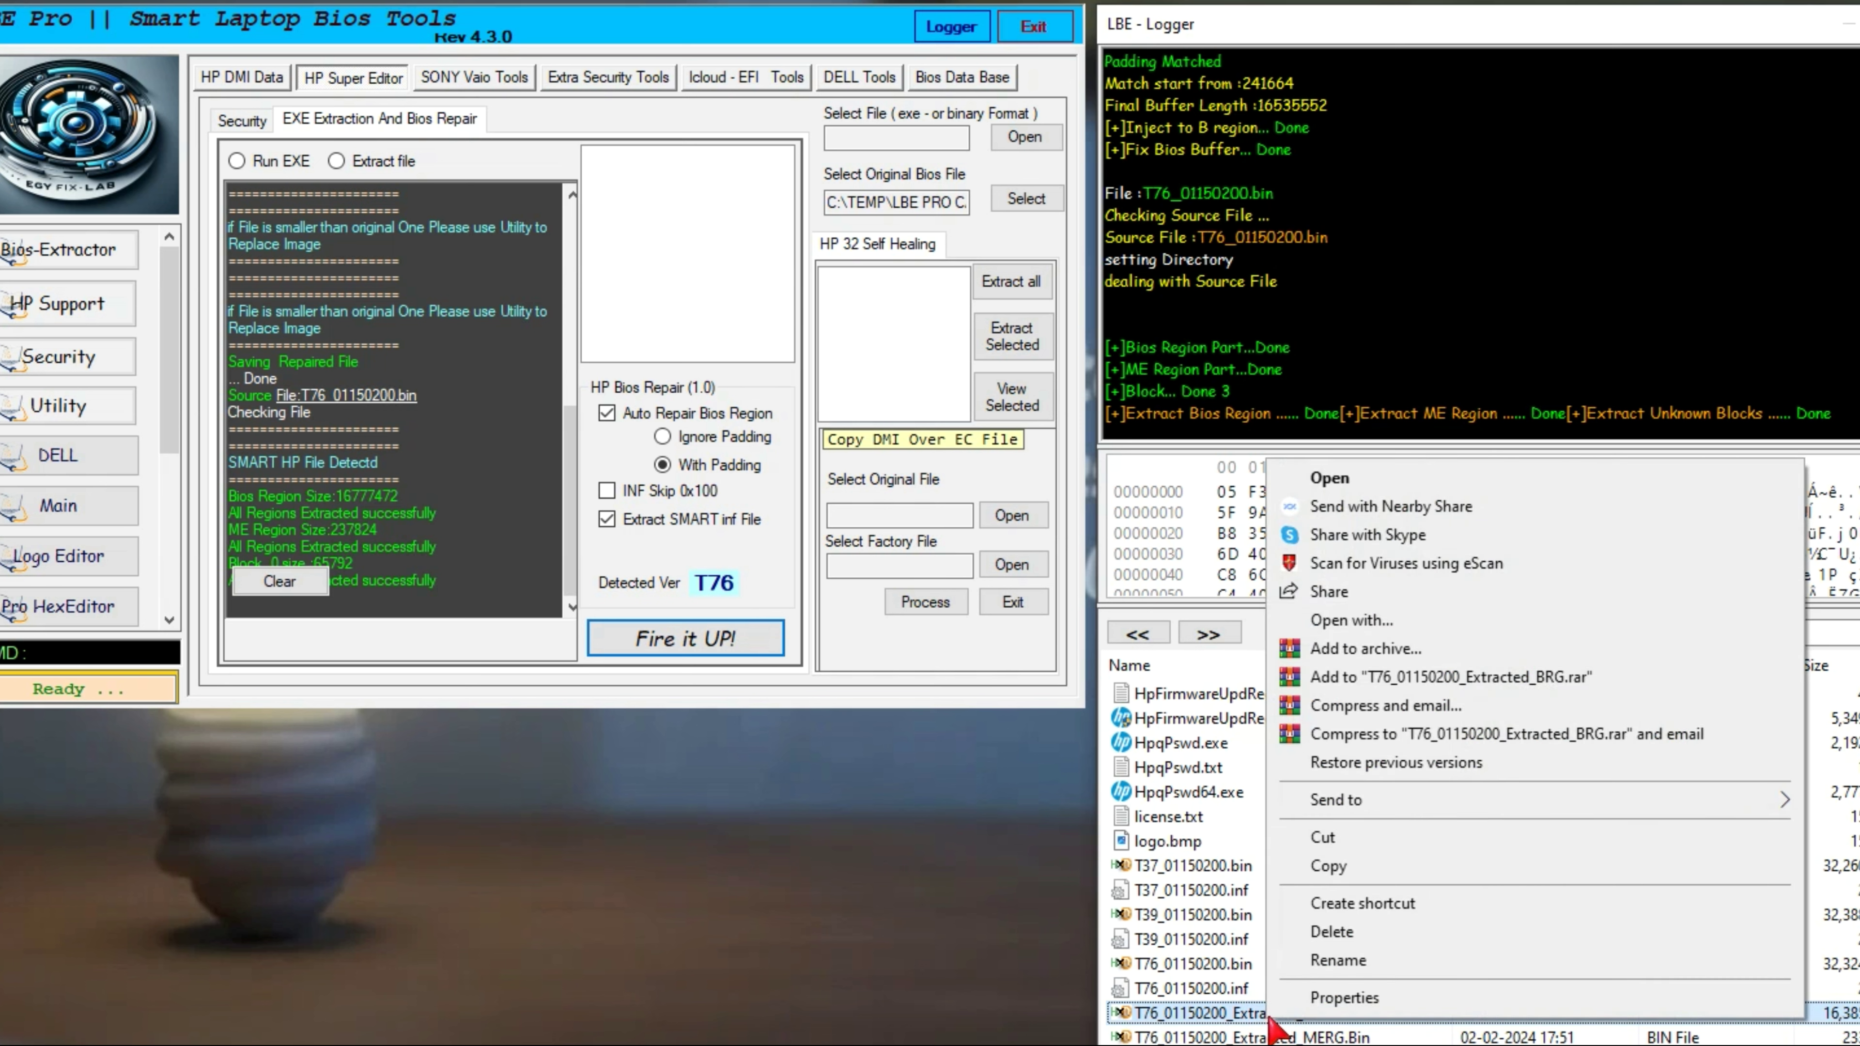
pyautogui.click(1348, 868)
pyautogui.click(1138, 634)
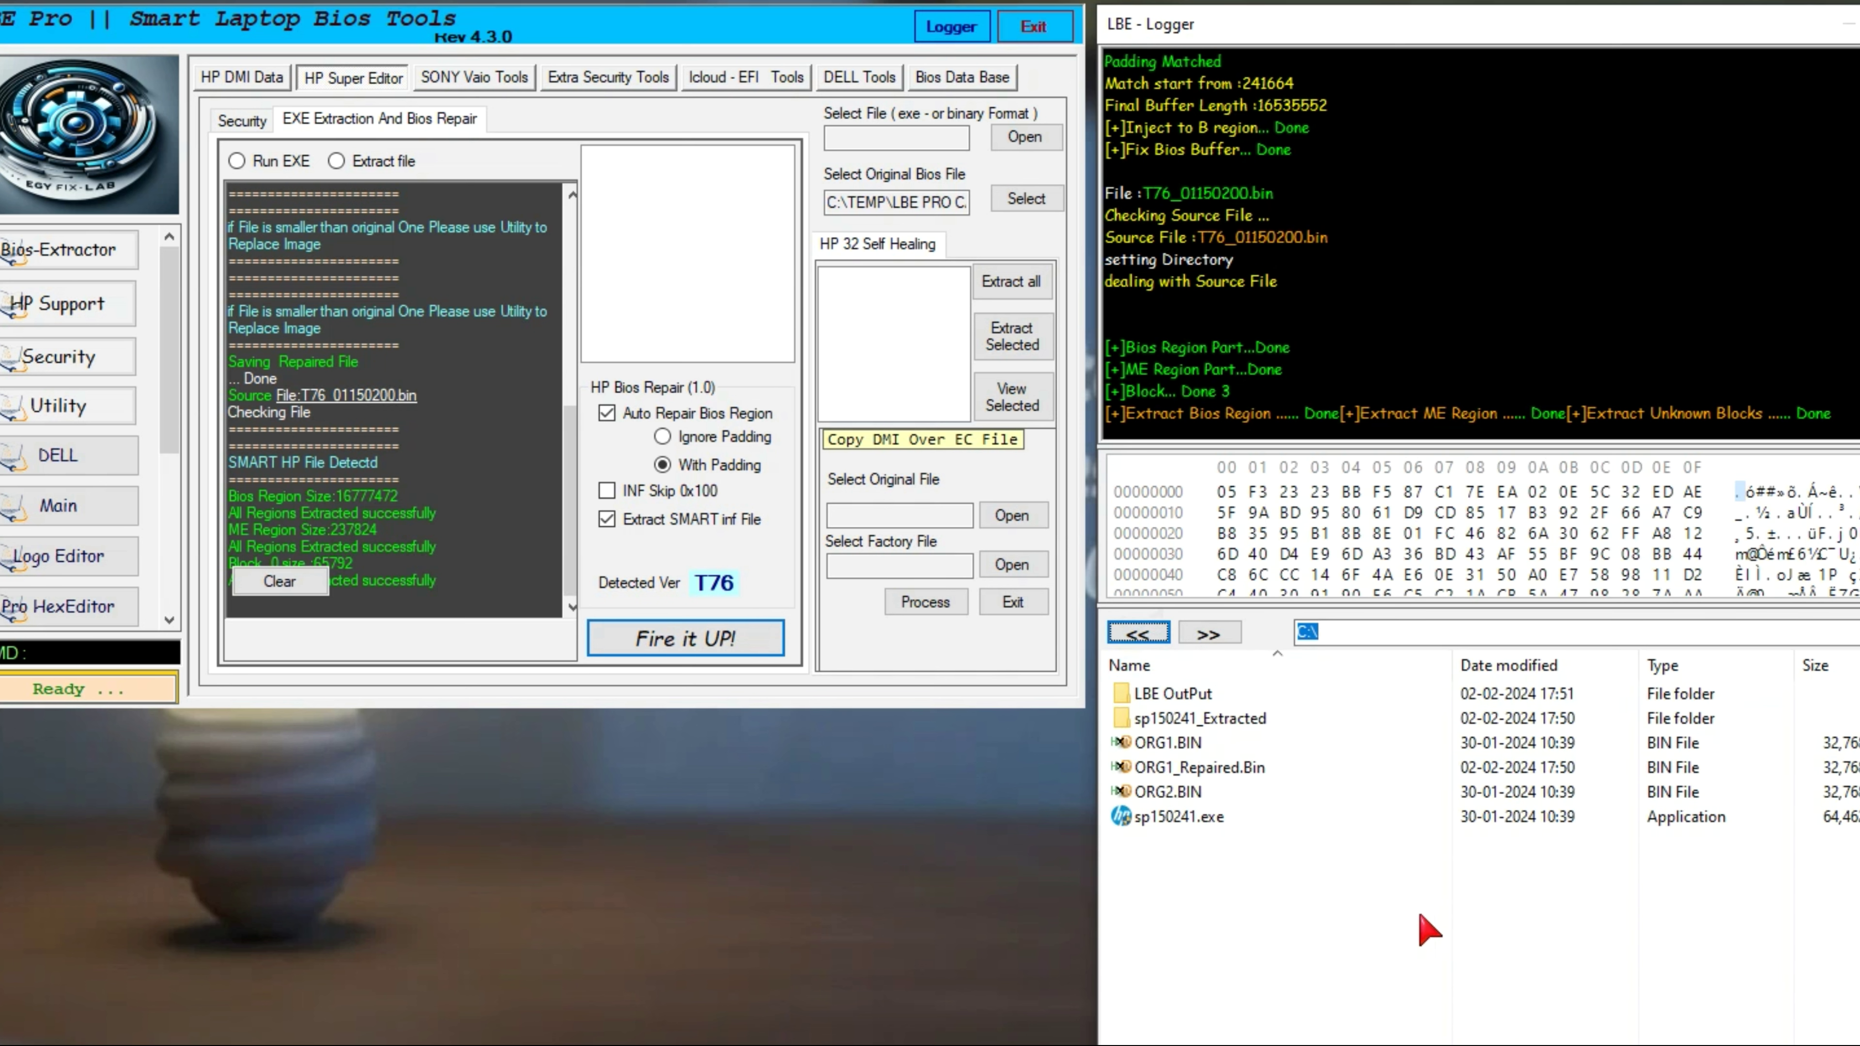
pyautogui.rightClick(1243, 881)
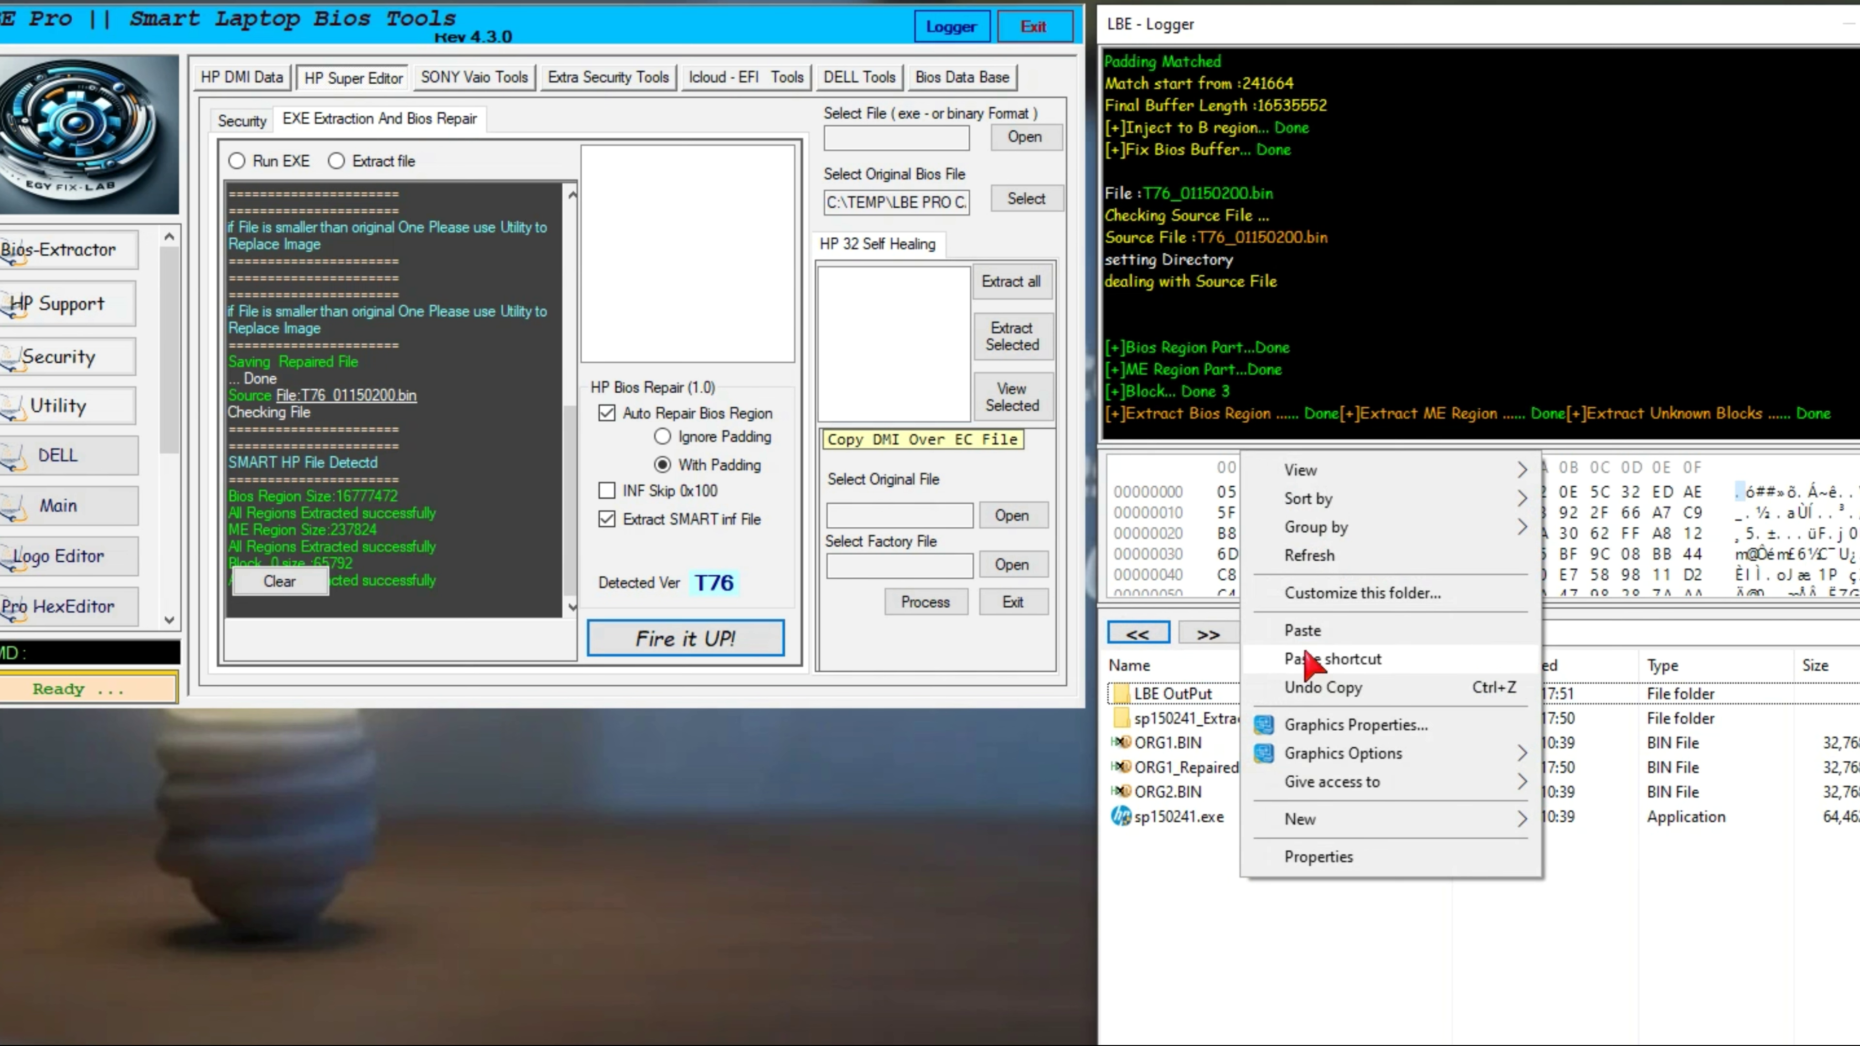
pyautogui.click(1303, 630)
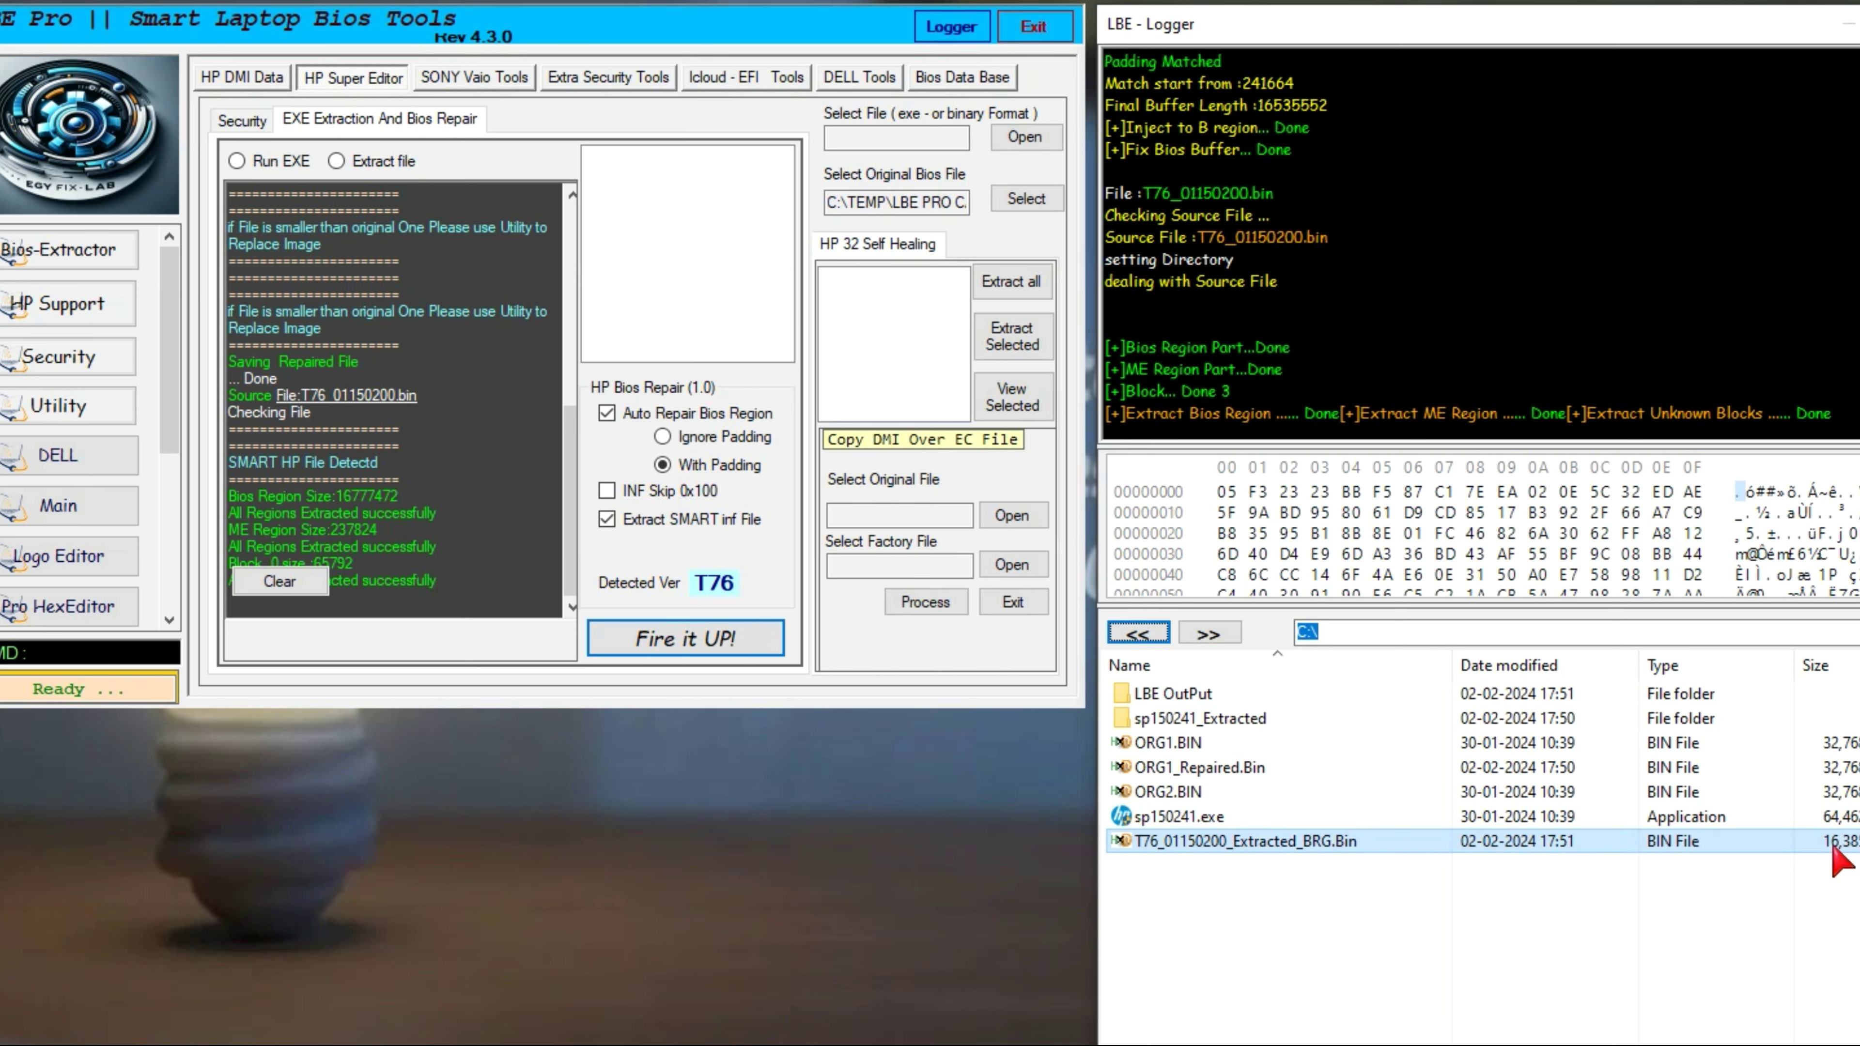
# - Display the list of available LBE Console commands from the command line and close it
pyautogui.click(86, 663)
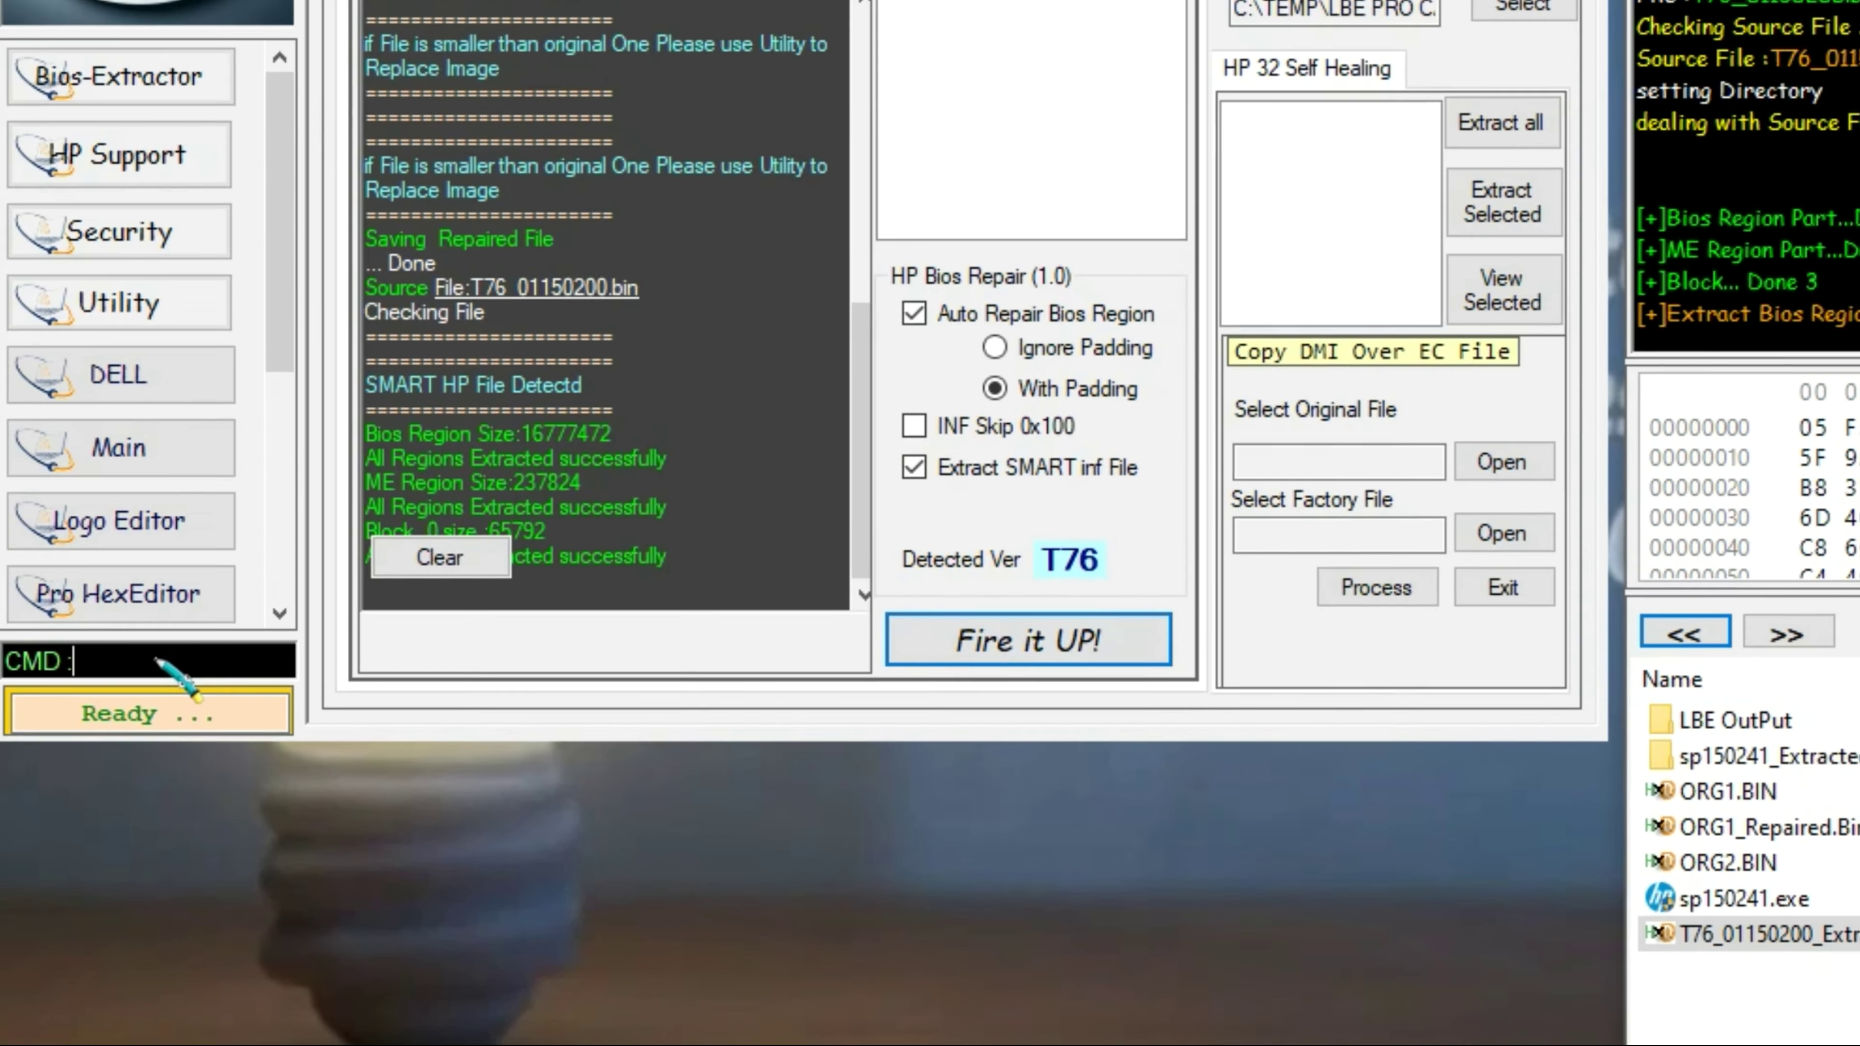
pyautogui.write('u')
pyautogui.write('f')
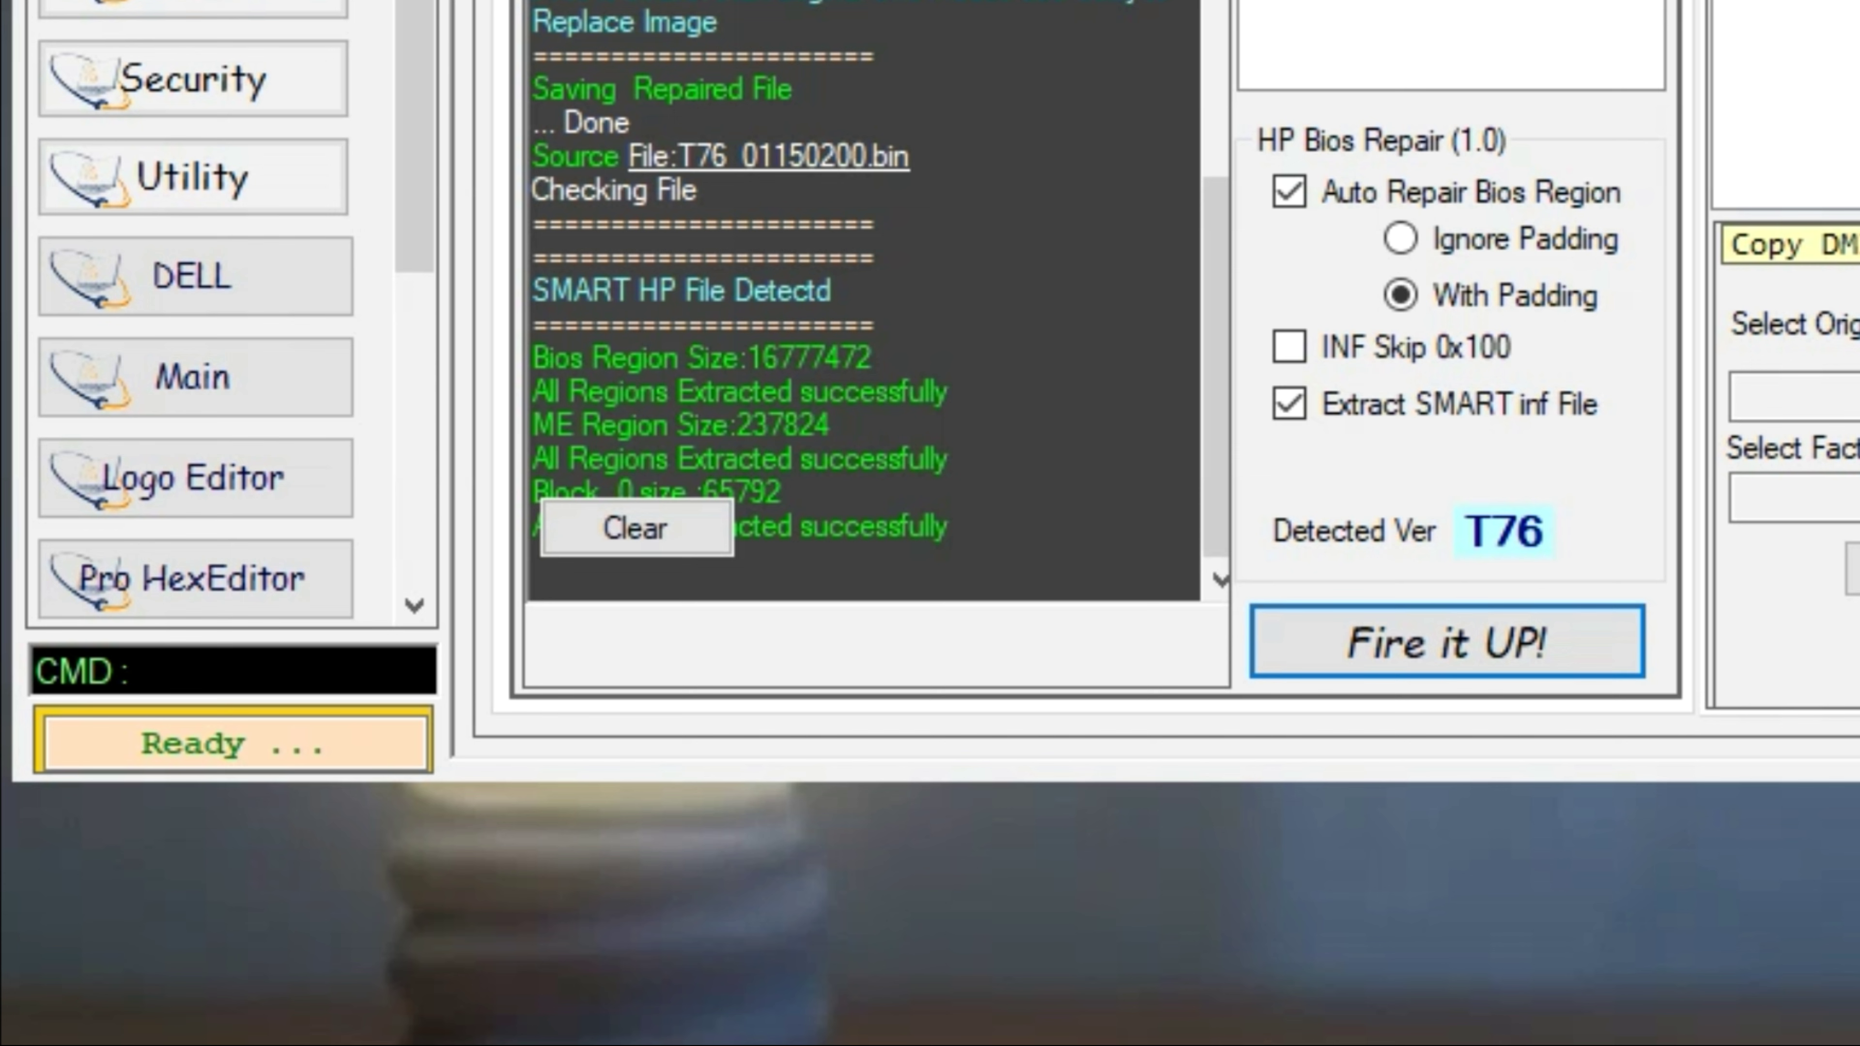
pyautogui.press('BackSpace')
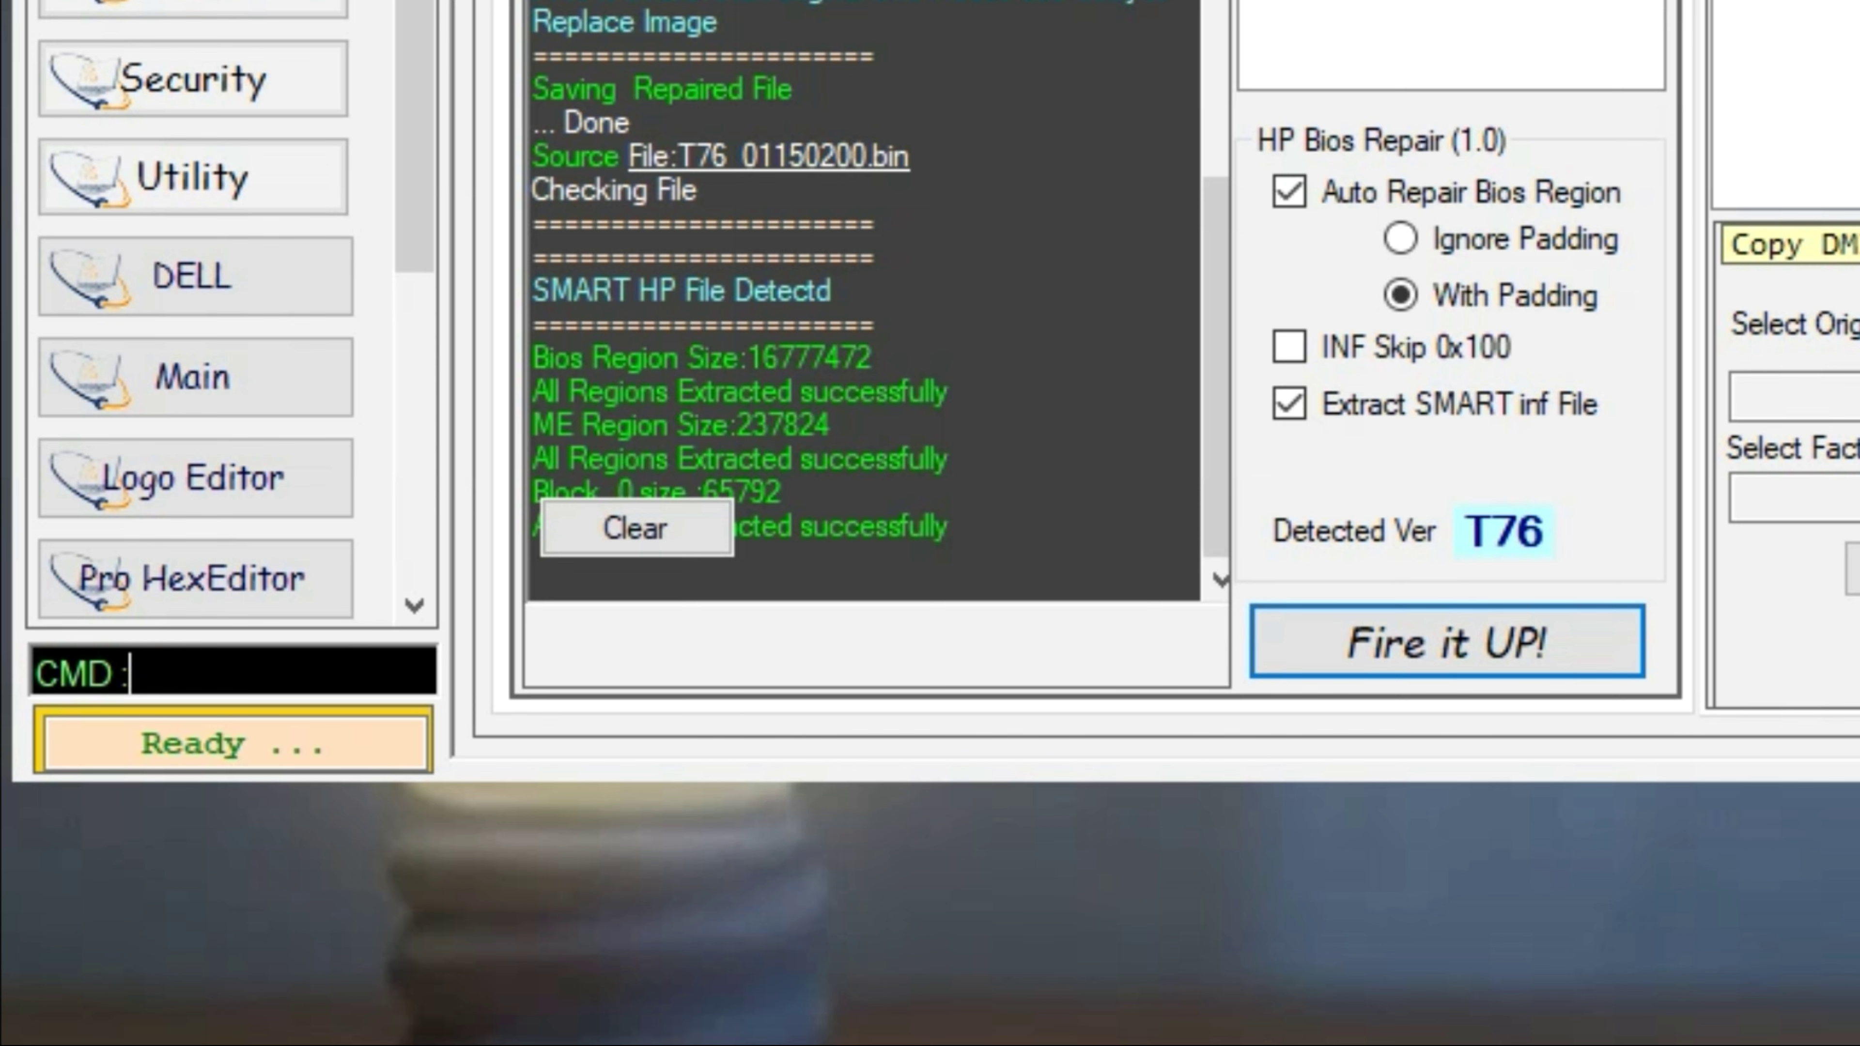
pyautogui.press('Return')
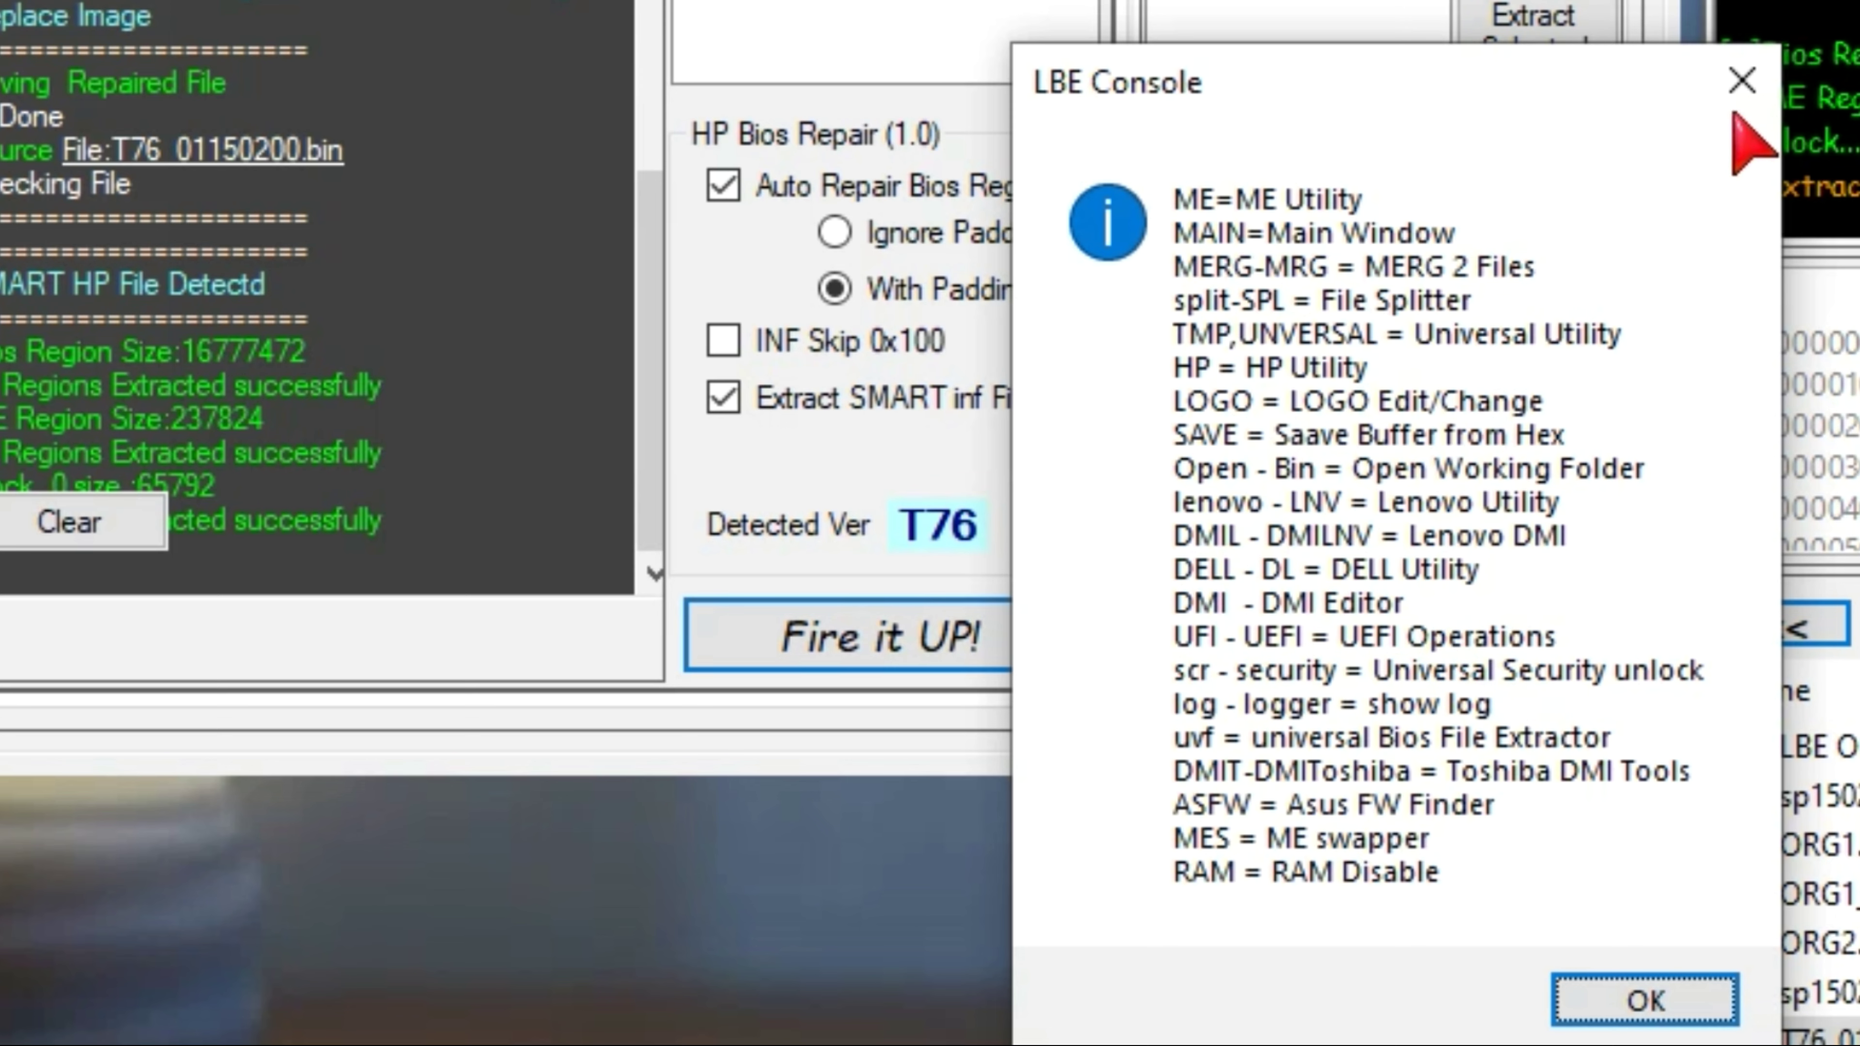
pyautogui.click(1741, 80)
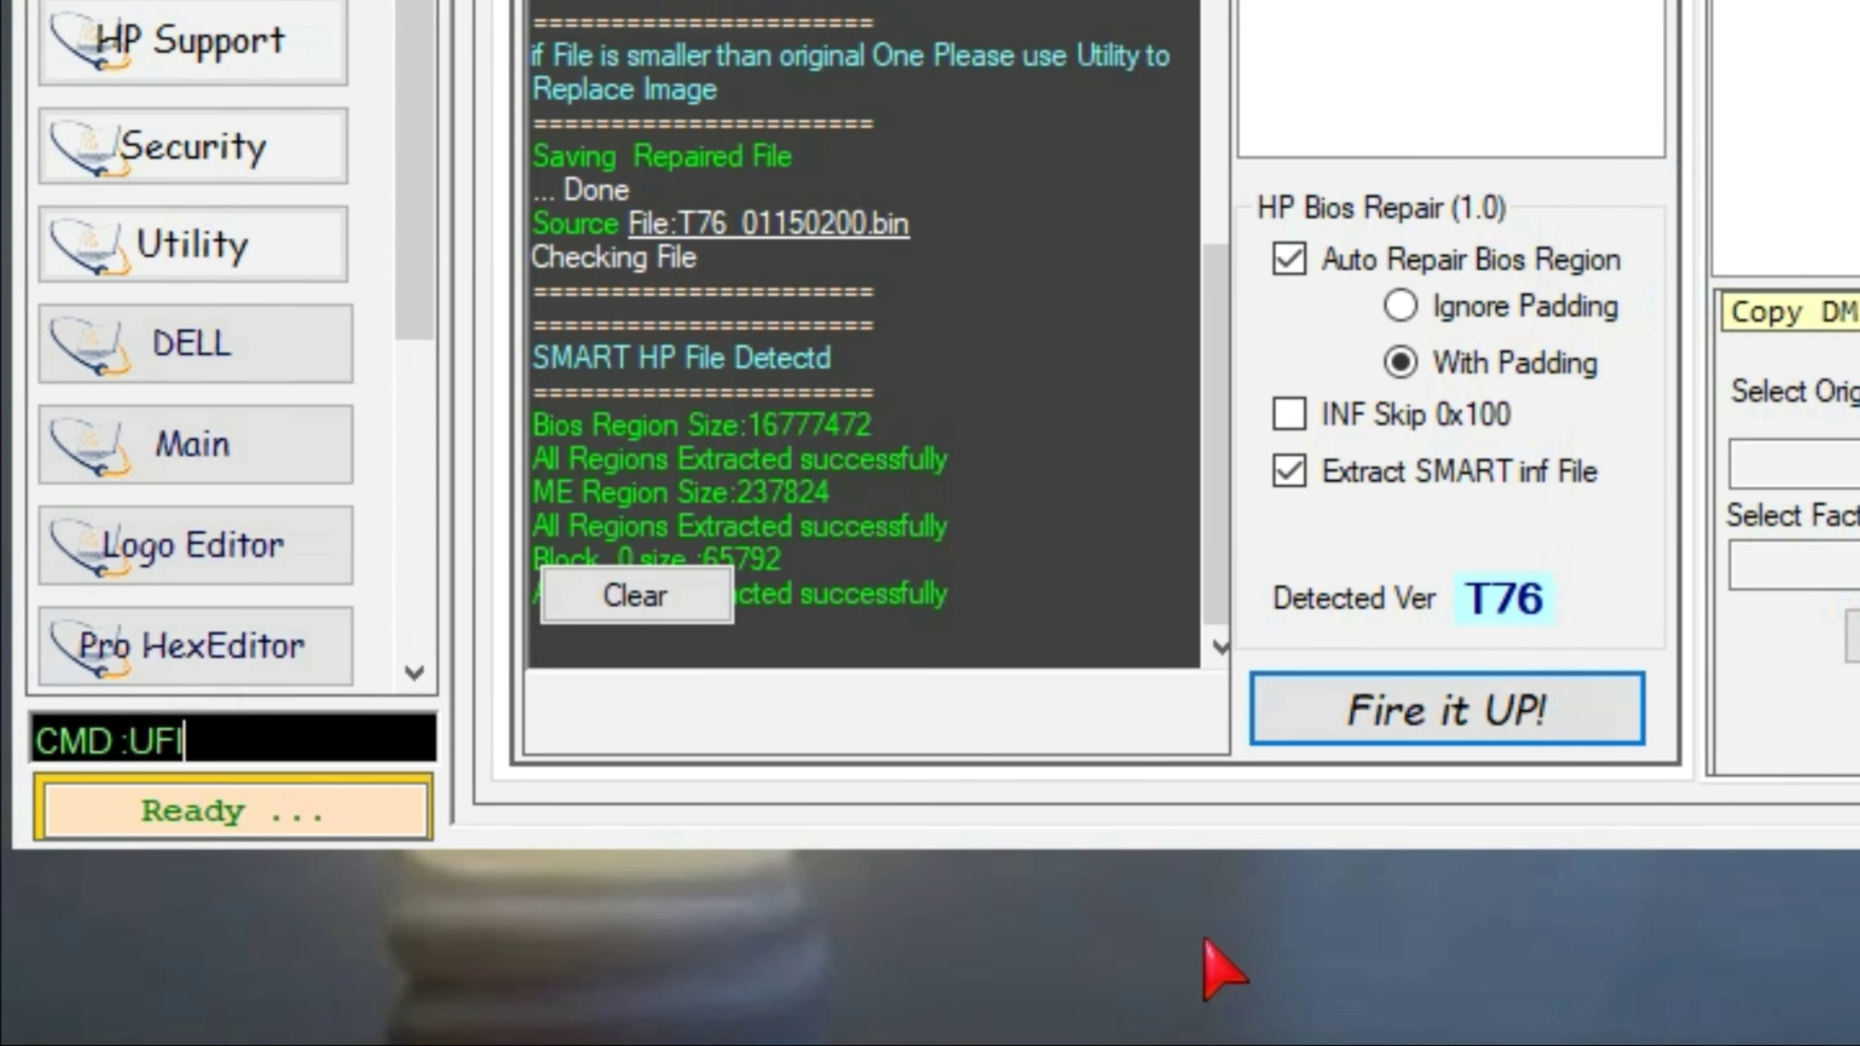
# - Open the UEFI Operations module with the UFI console command and clear the command line
pyautogui.press('BackSpace')
pyautogui.press('BackSpace')
pyautogui.press('BackSpace')
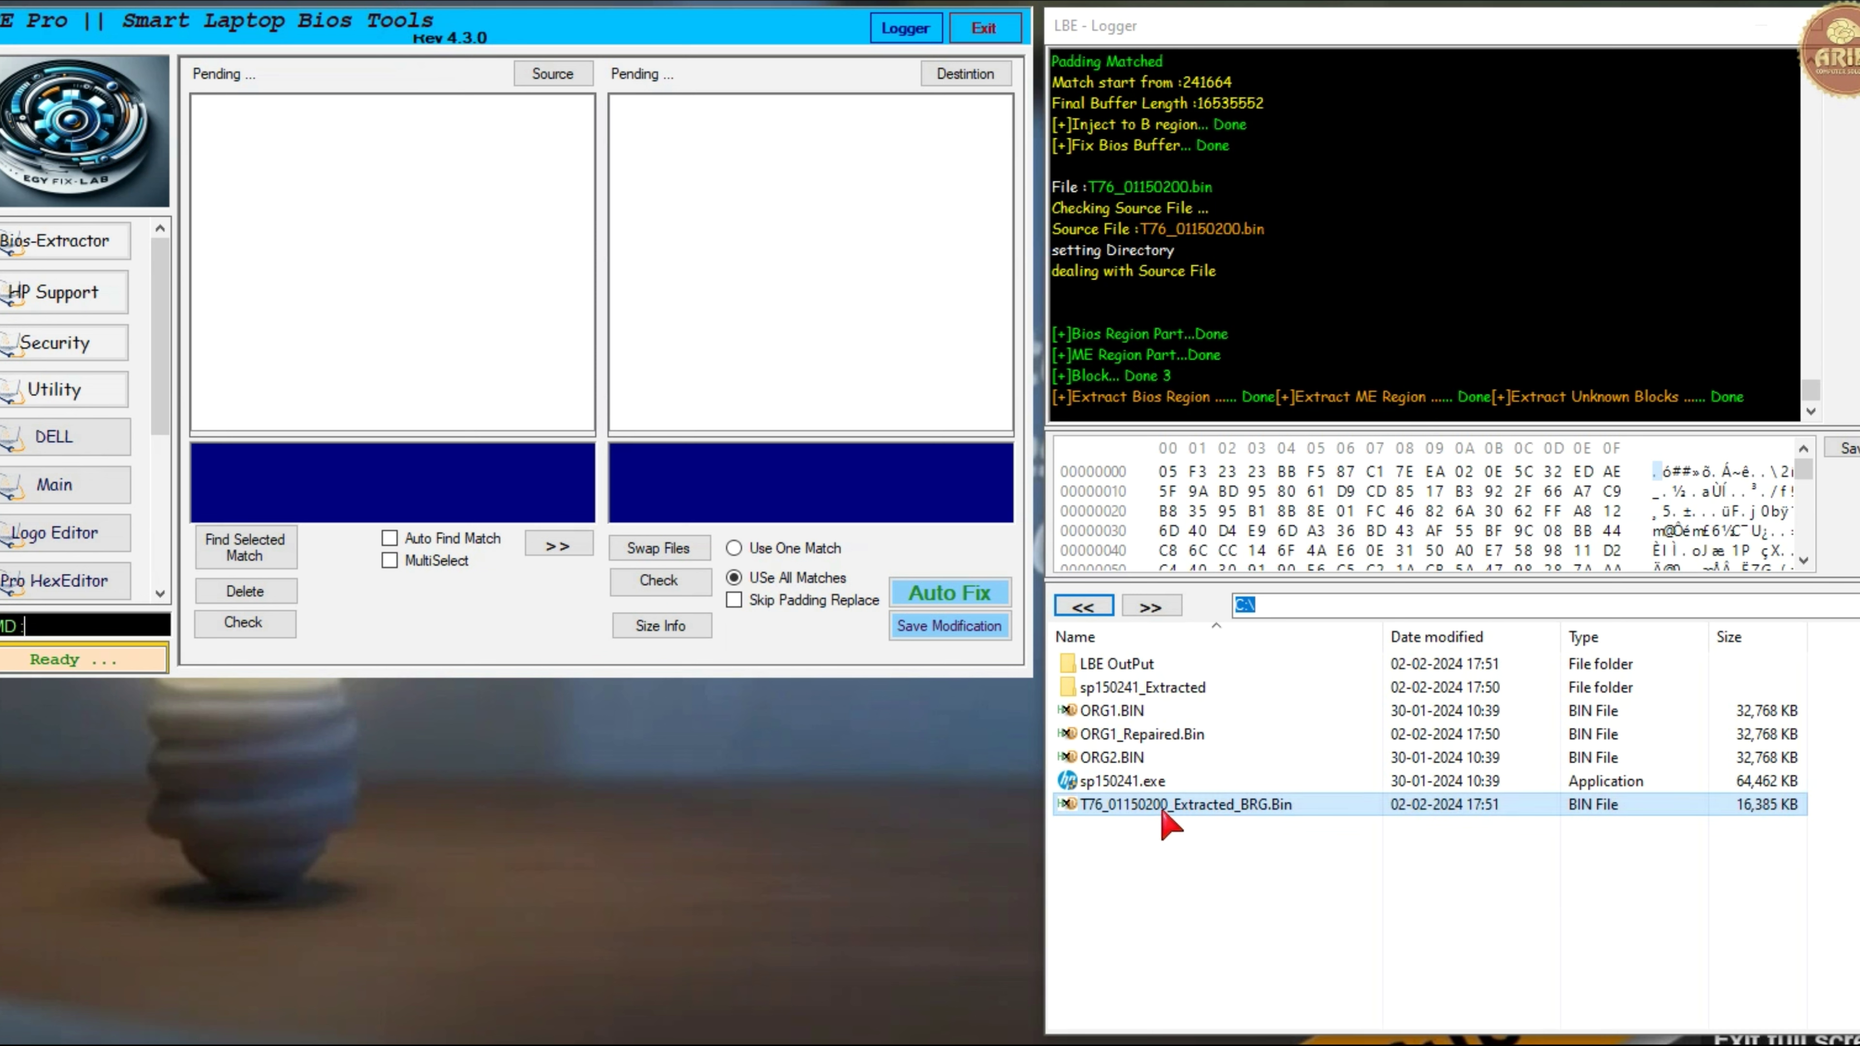
# - Load T76_01150200_Extracted_BRG.Bin and ORG2.BIN into UEFI Operations, swapping them so ORG2.BIN is the source and the BRG file the destination
pyautogui.click(1121, 762)
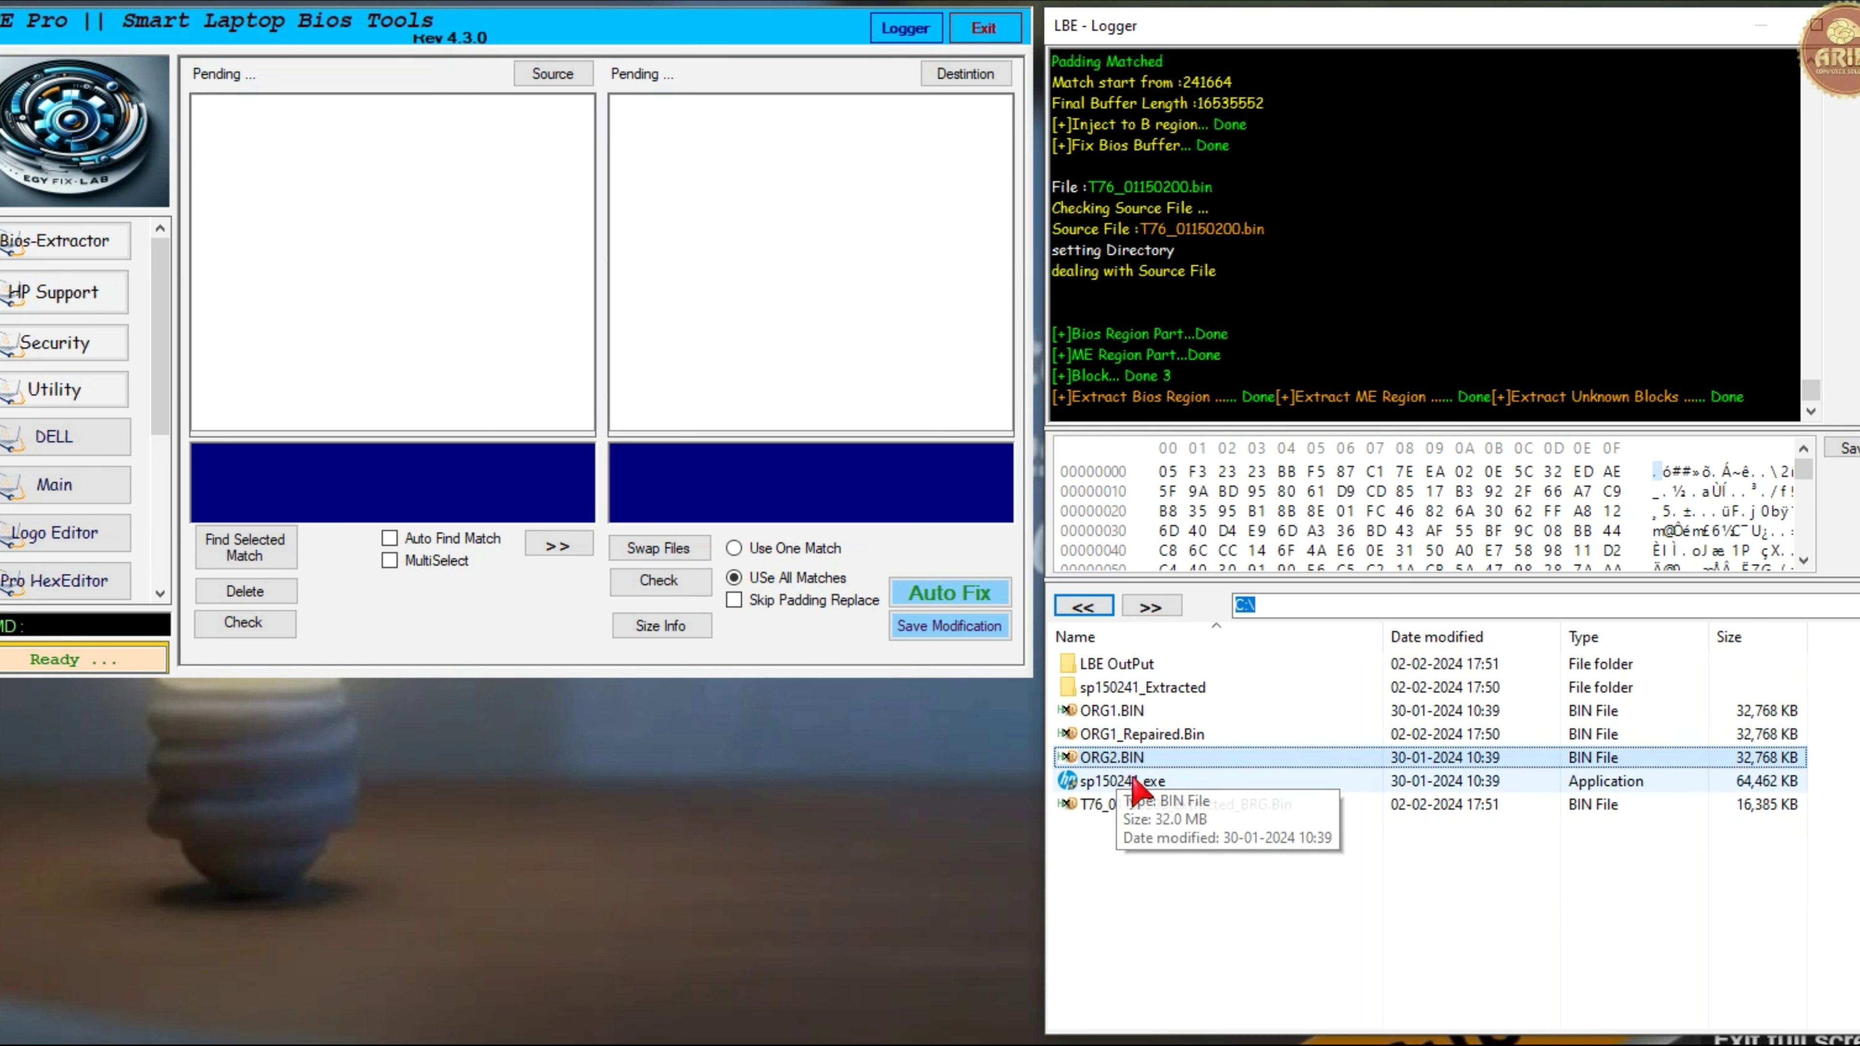
pyautogui.keyDown('ctrl'); pyautogui.click(1136, 806); pyautogui.keyUp('ctrl')
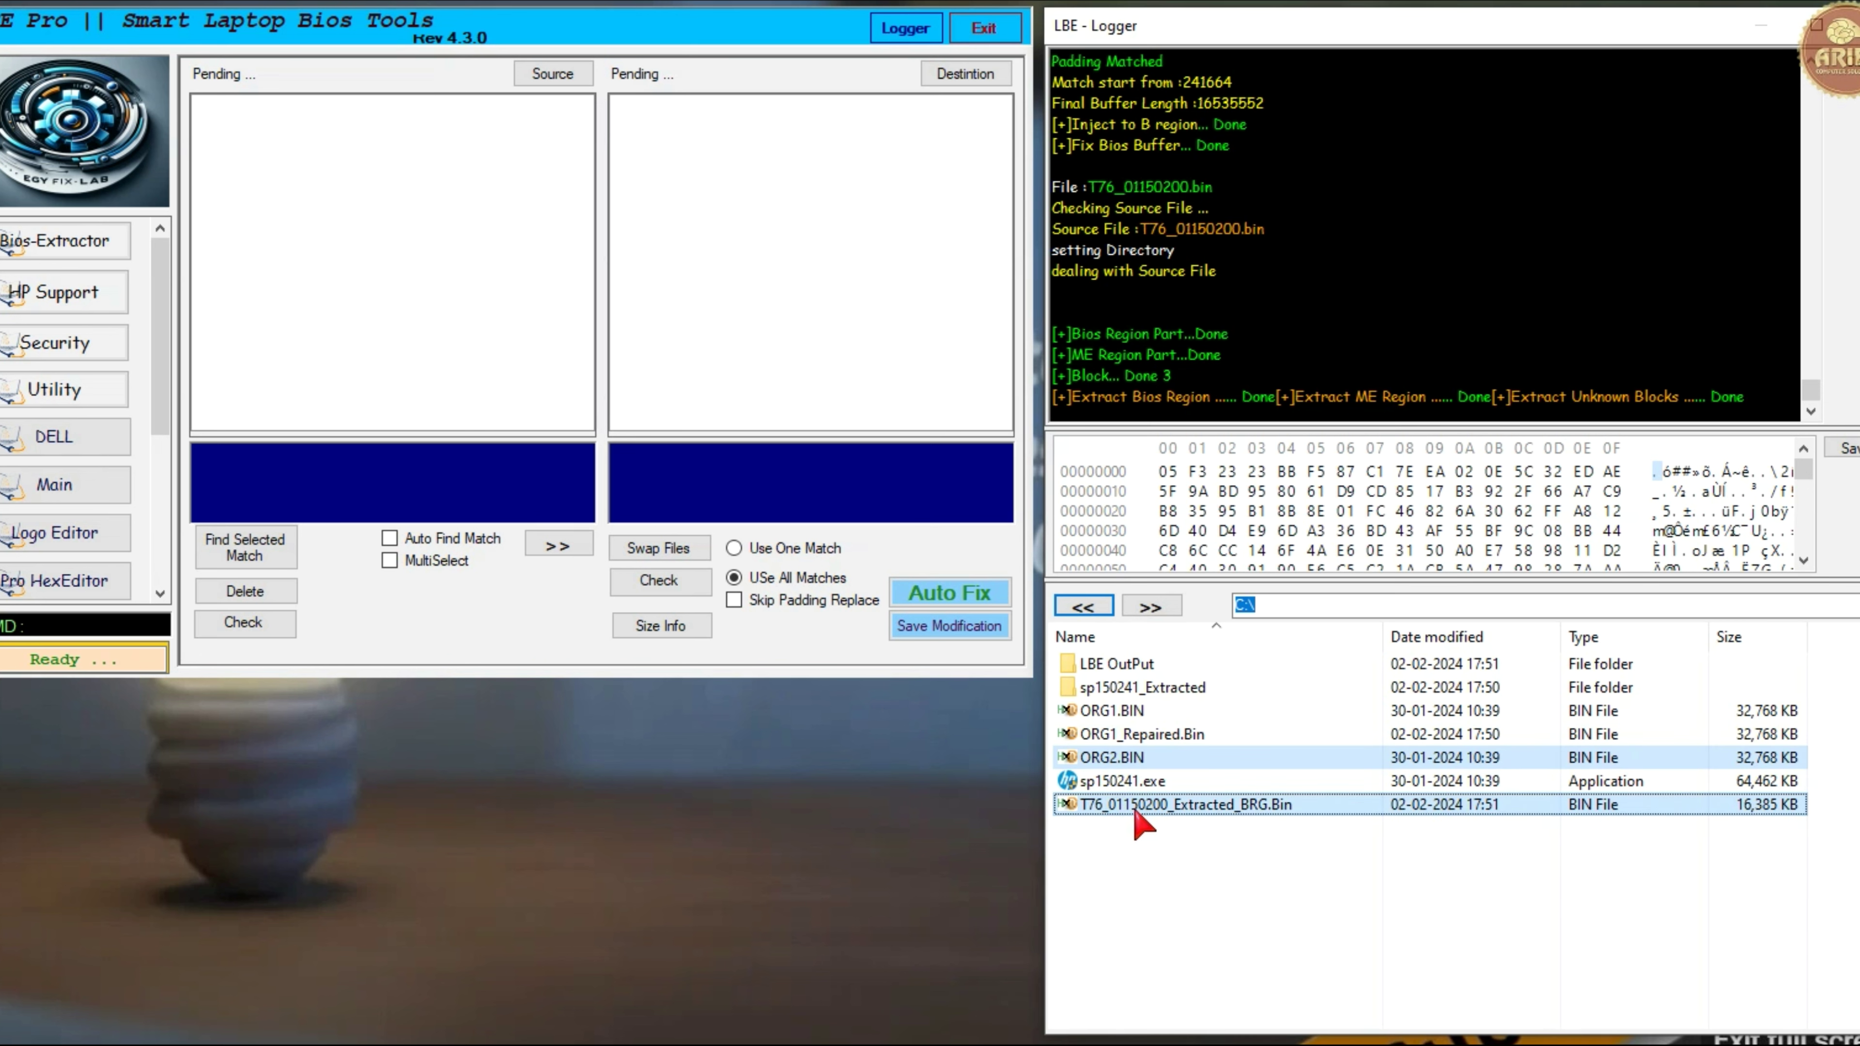
pyautogui.moveTo(1134, 811); pyautogui.dragTo(446, 309)
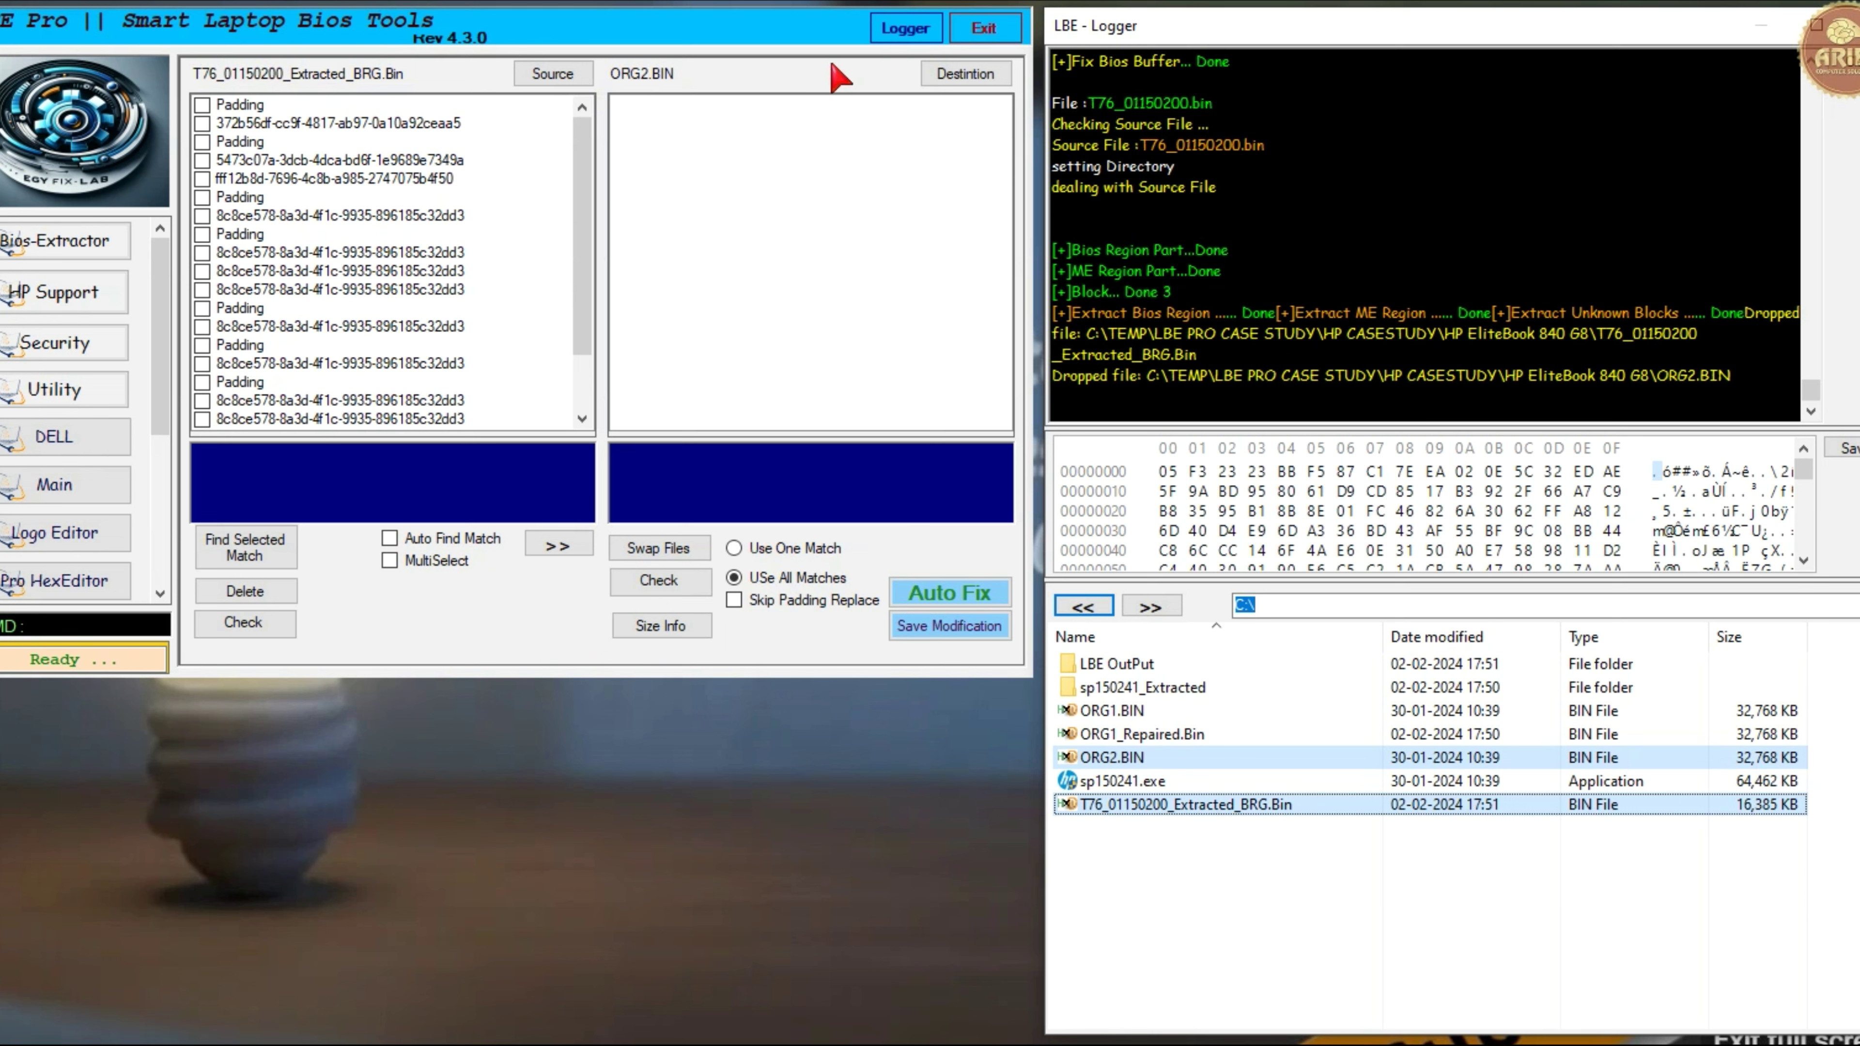
pyautogui.click(657, 557)
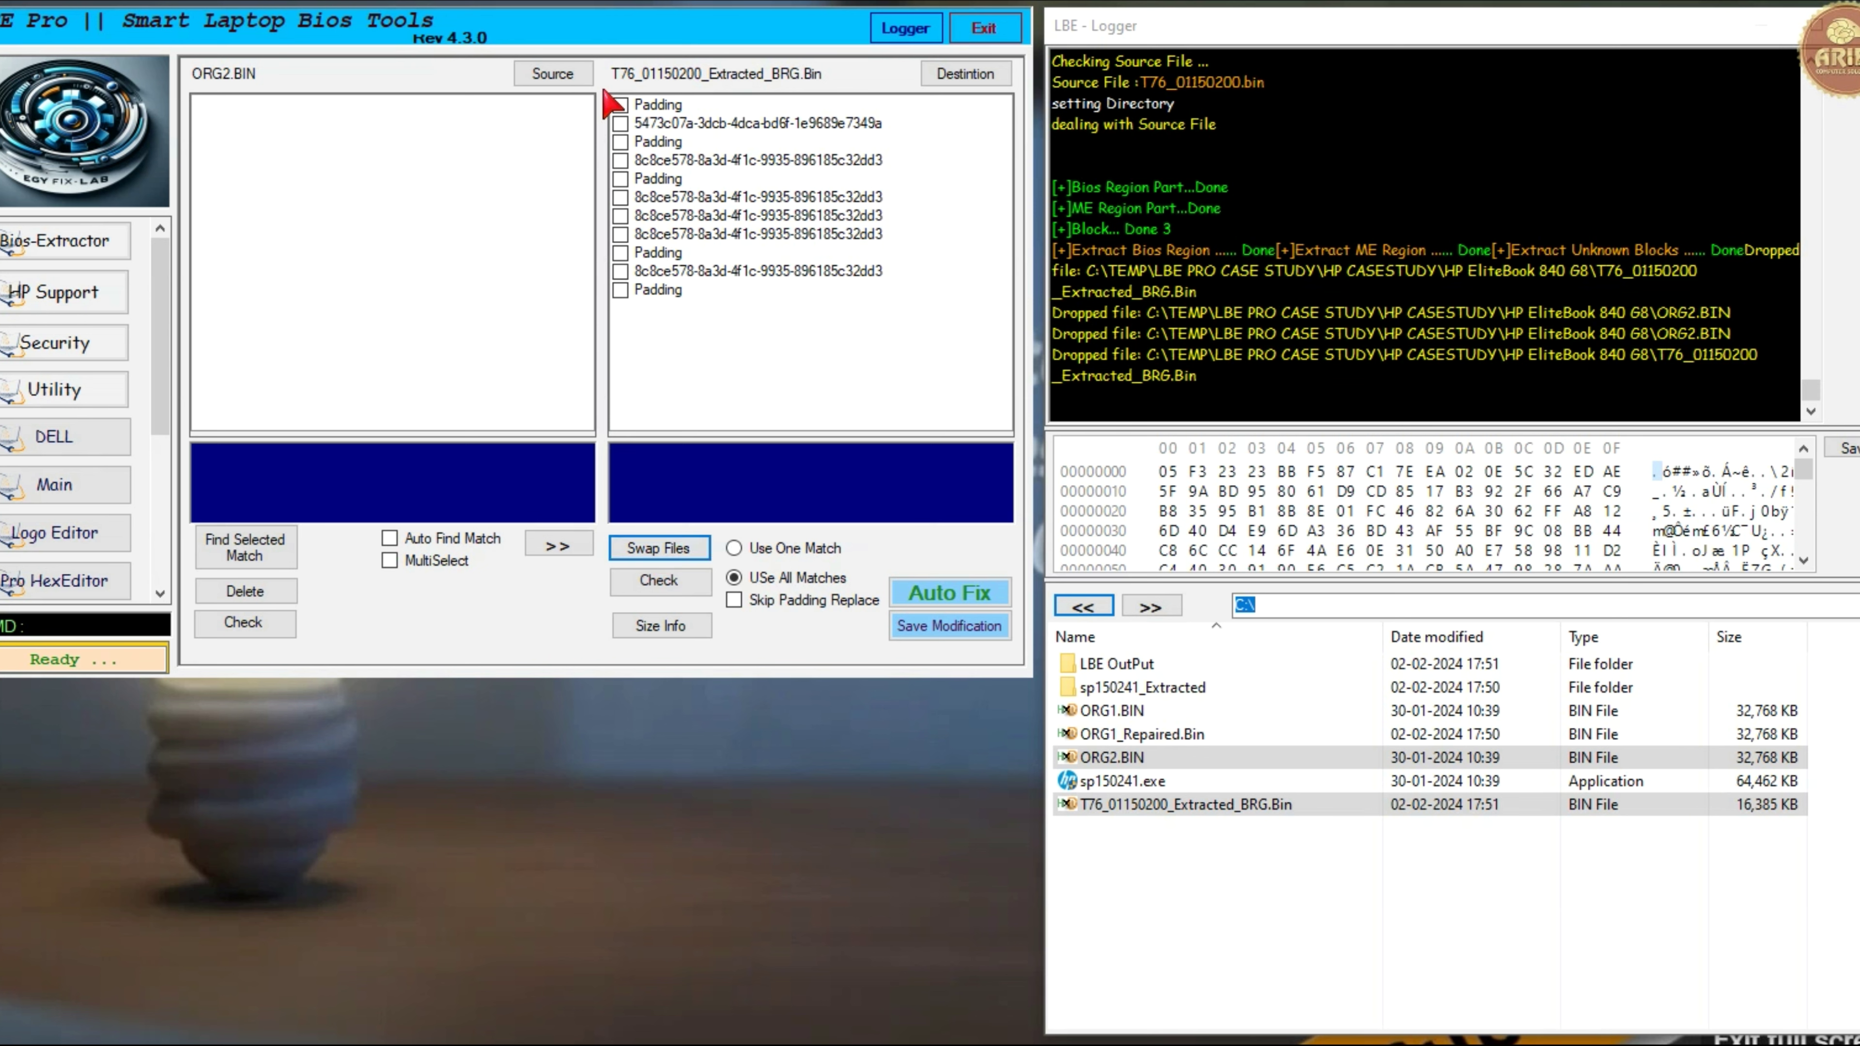
# - Swap the files so the BRG file is the source and ORG2.BIN the destination, and run Auto Fix to save ORG2_Moded.Bin
pyautogui.click(659, 551)
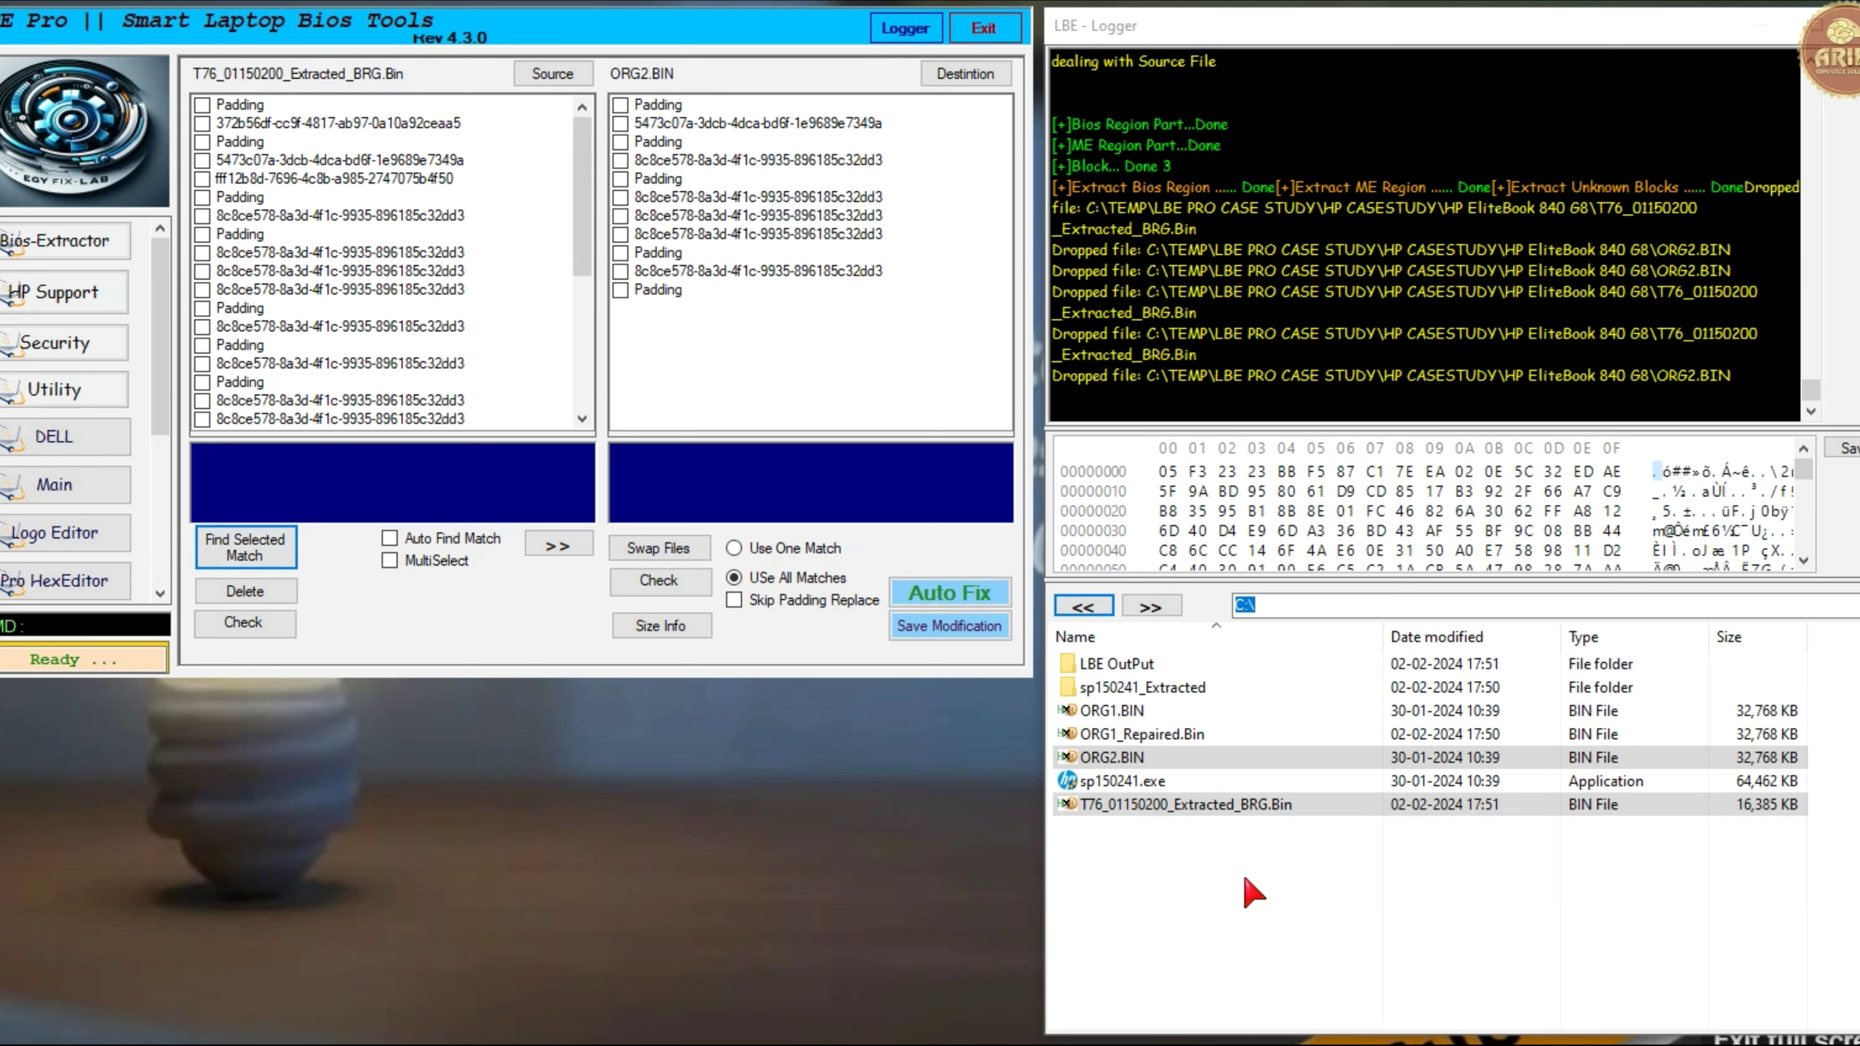
pyautogui.click(935, 594)
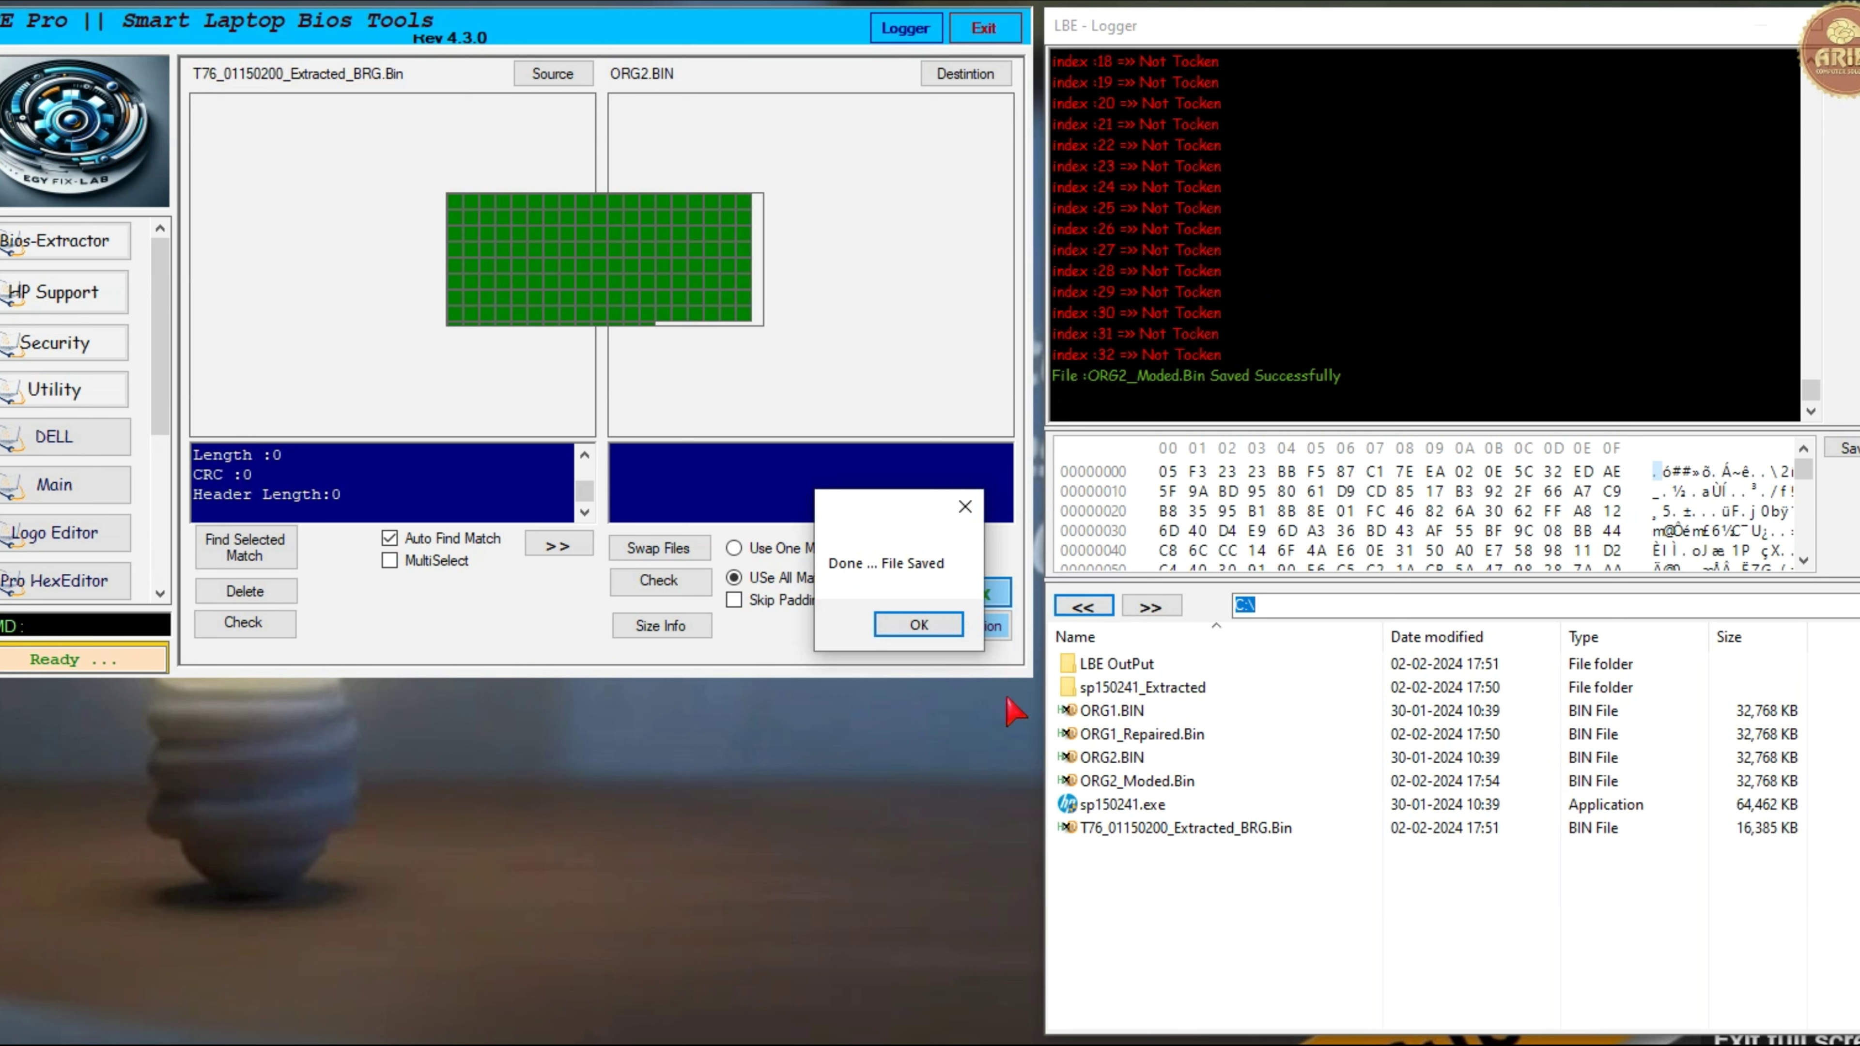
pyautogui.click(920, 625)
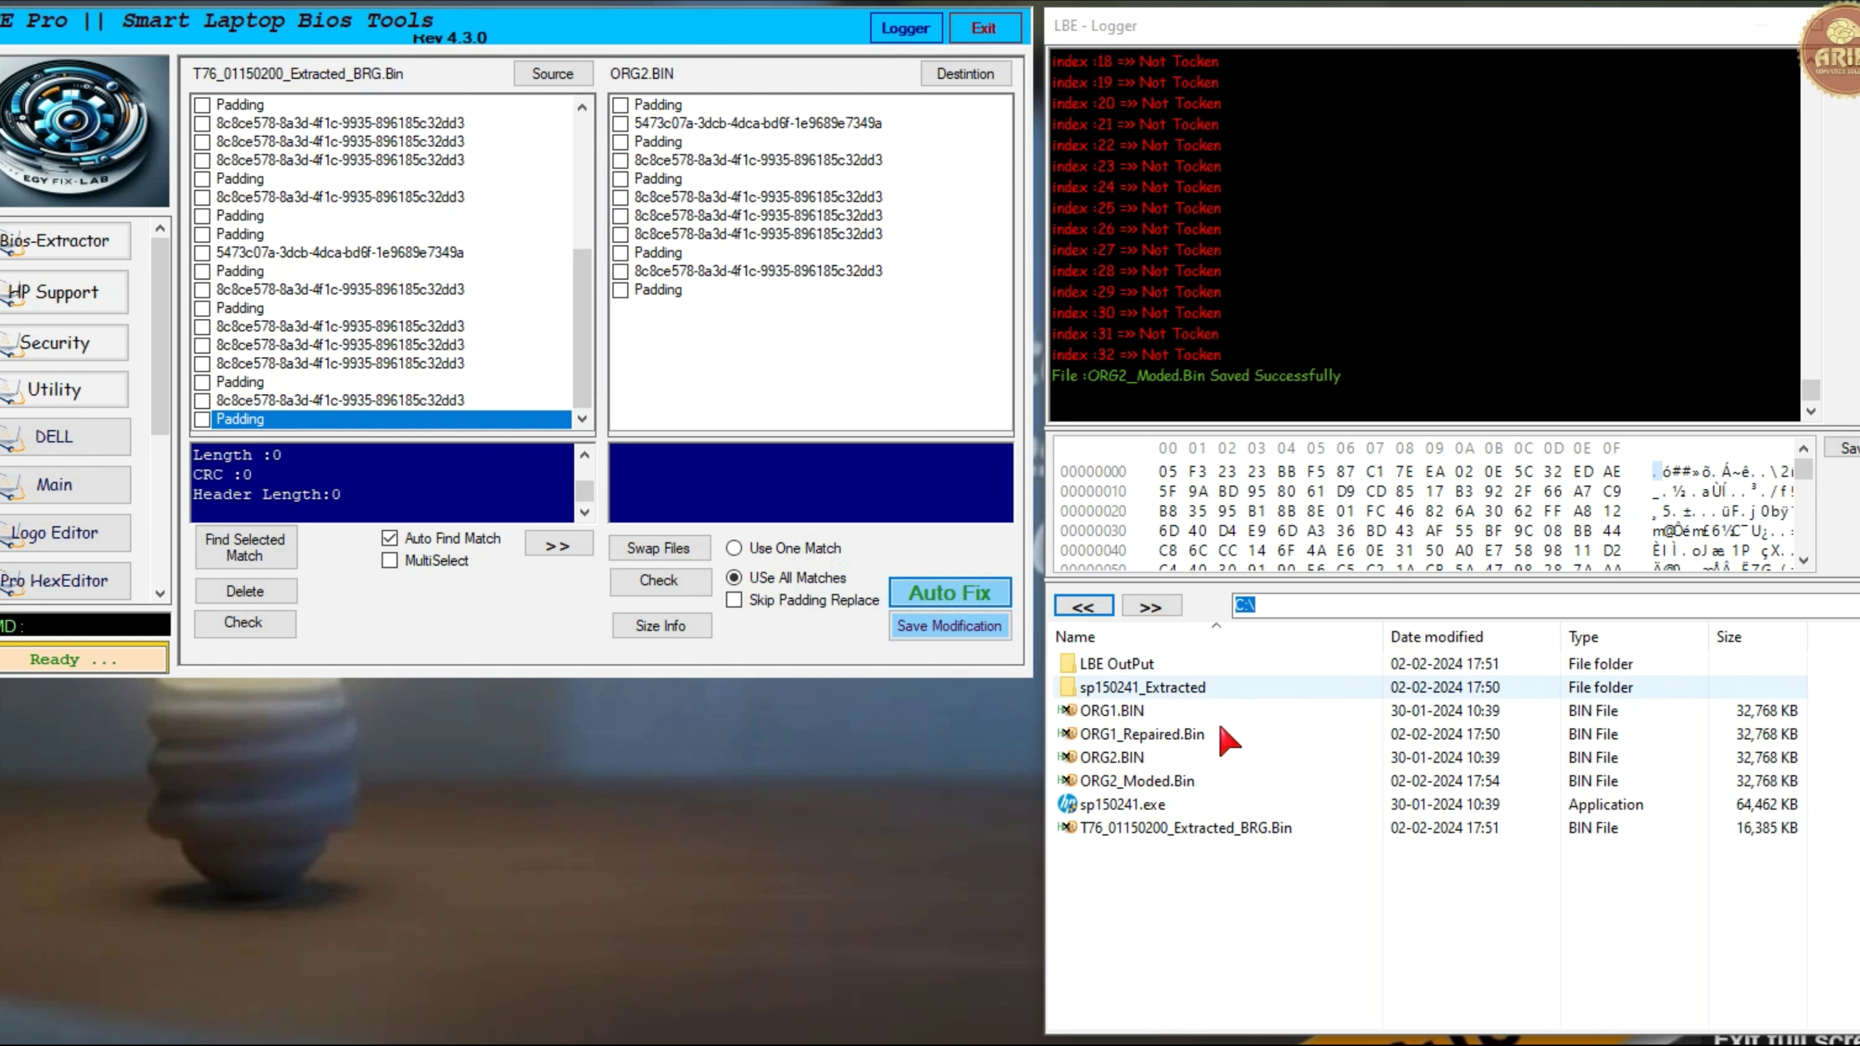
pyautogui.click(1170, 783)
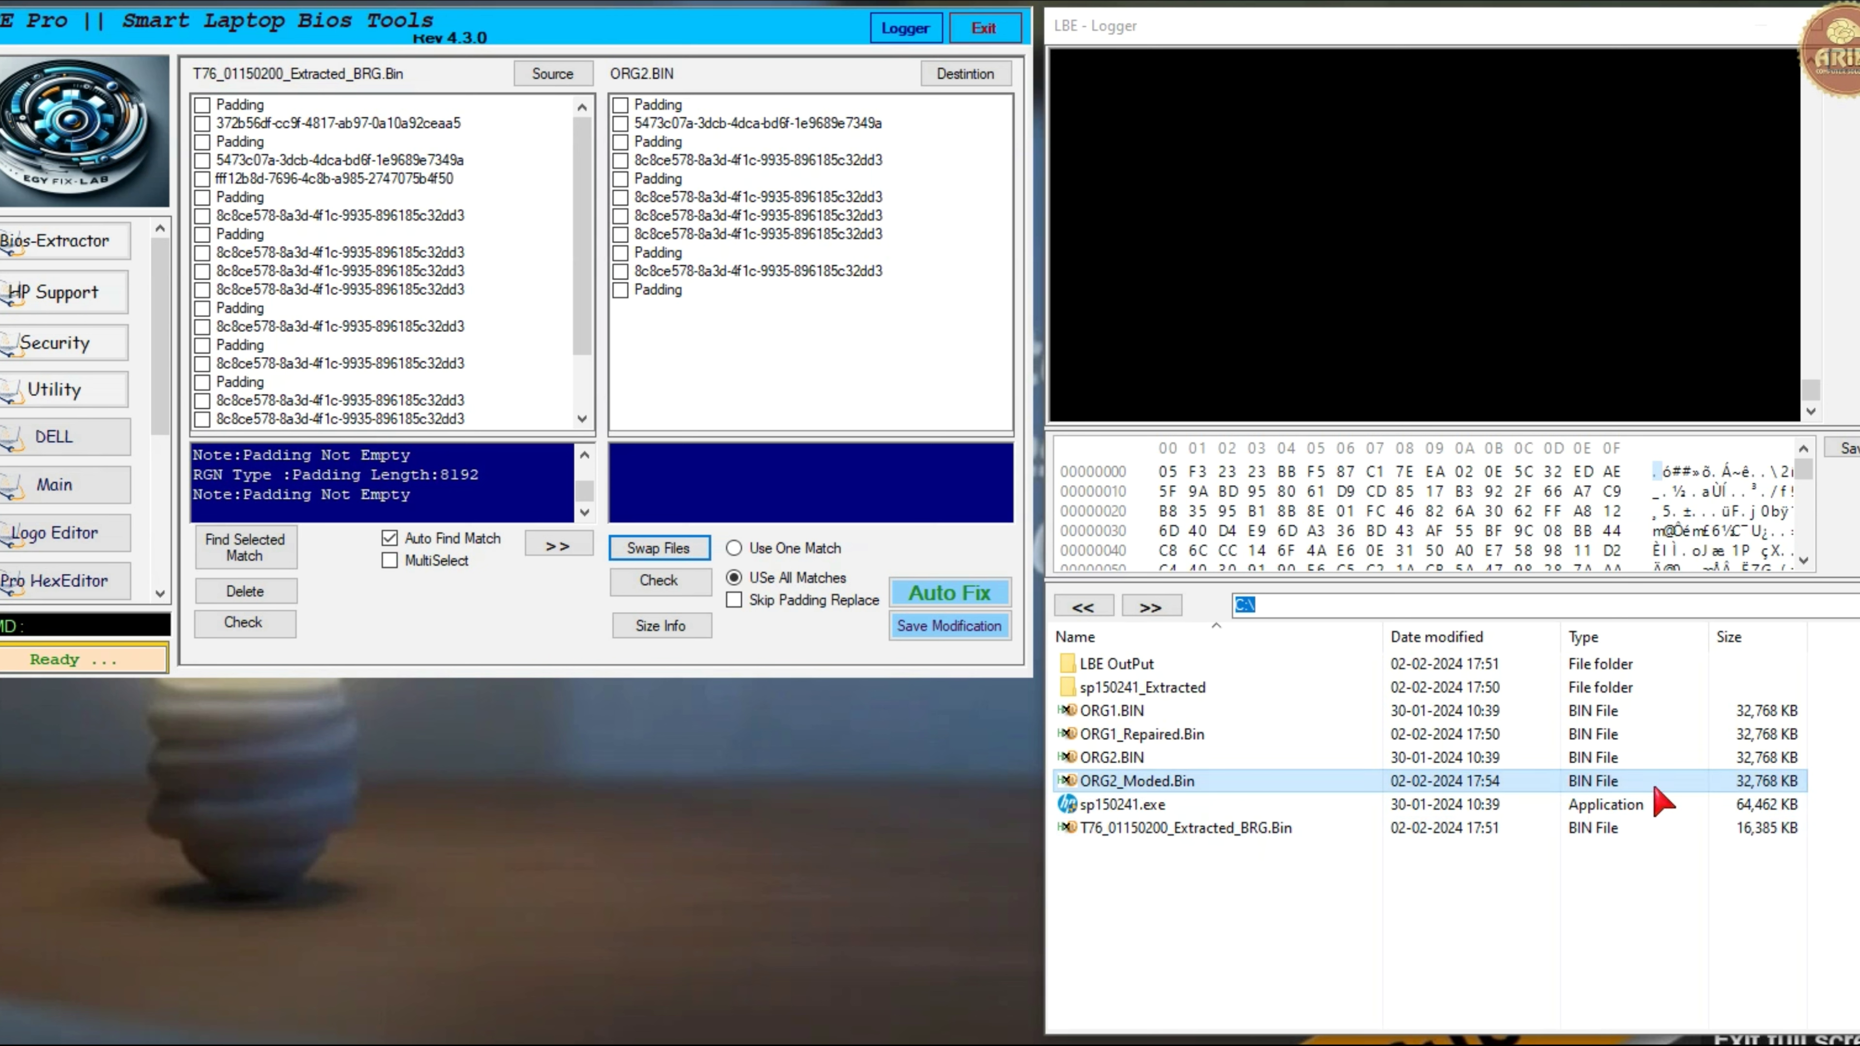
pyautogui.click(1752, 783)
# - Swap the source and destination files in UEFI Operations and swap them back
pyautogui.click(669, 548)
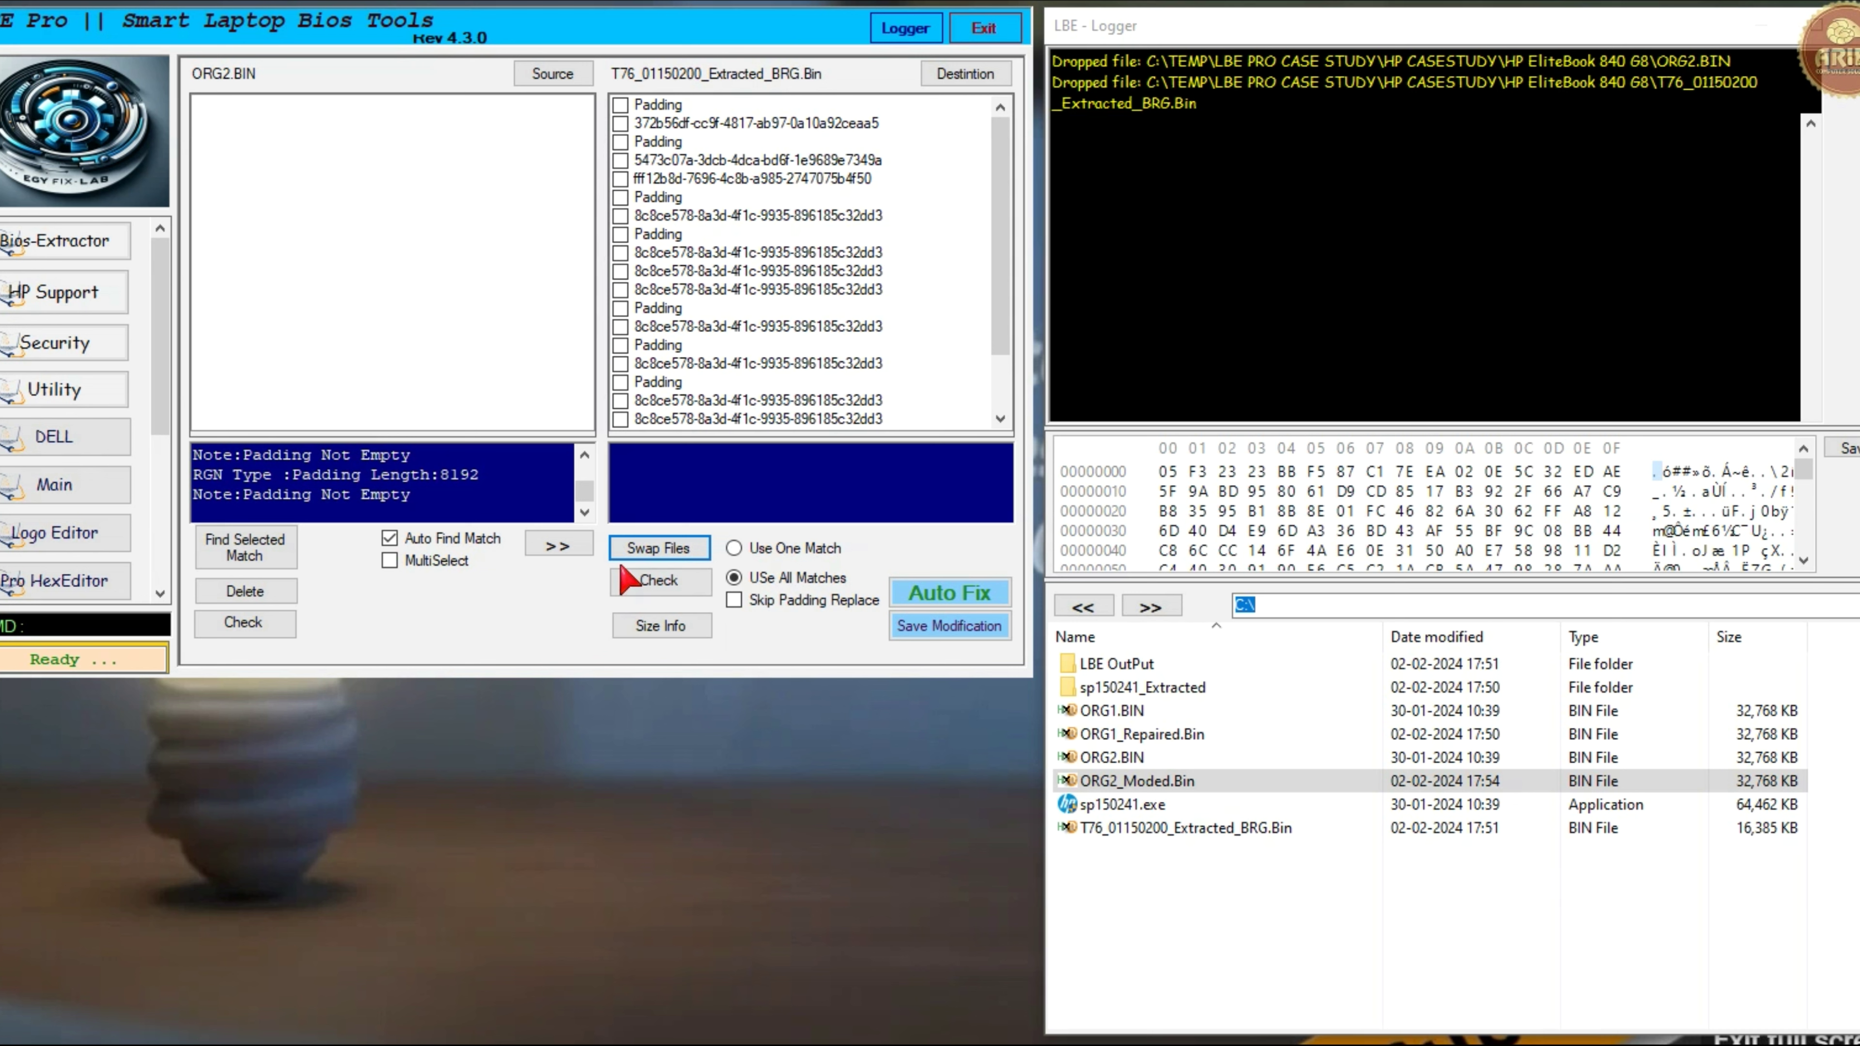
pyautogui.click(645, 554)
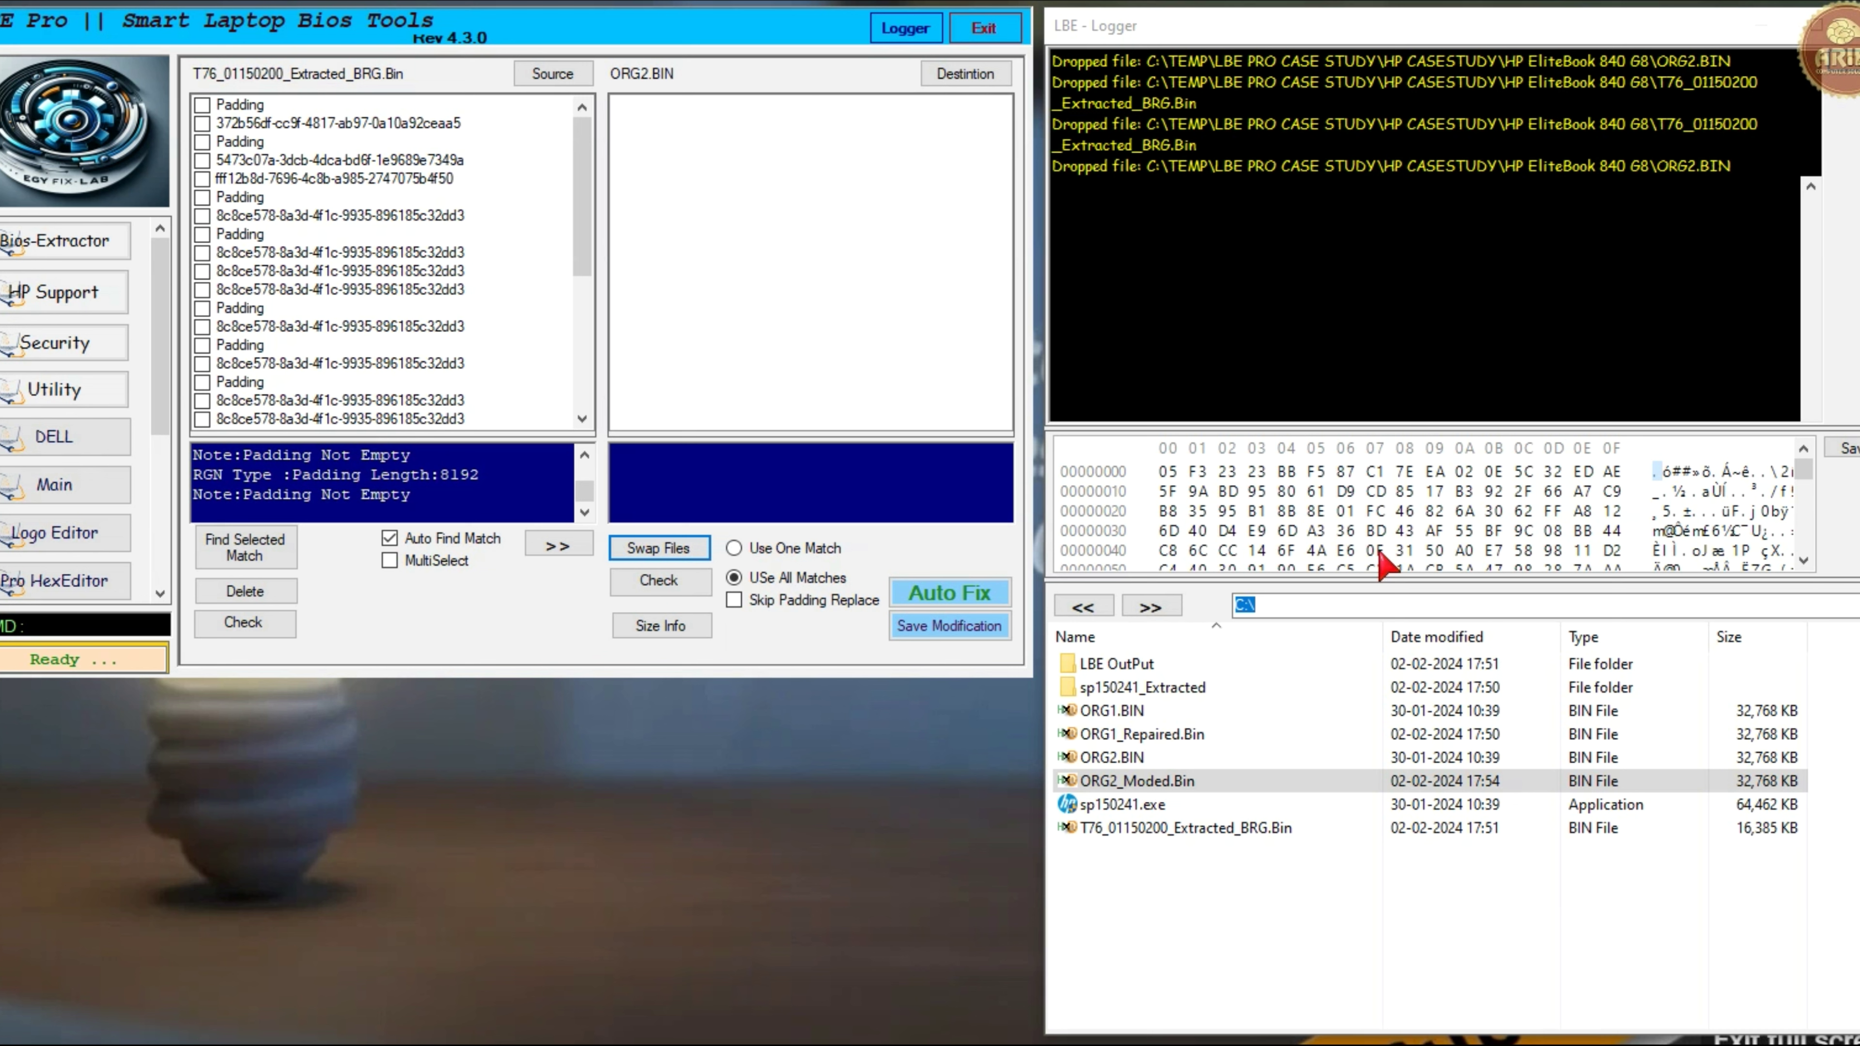
# - Select the two output dumps ORG2_Moded.Bin and ORG1_Repaired.Bin together in the HP EliteBook 840 G8 folder
pyautogui.click(1186, 785)
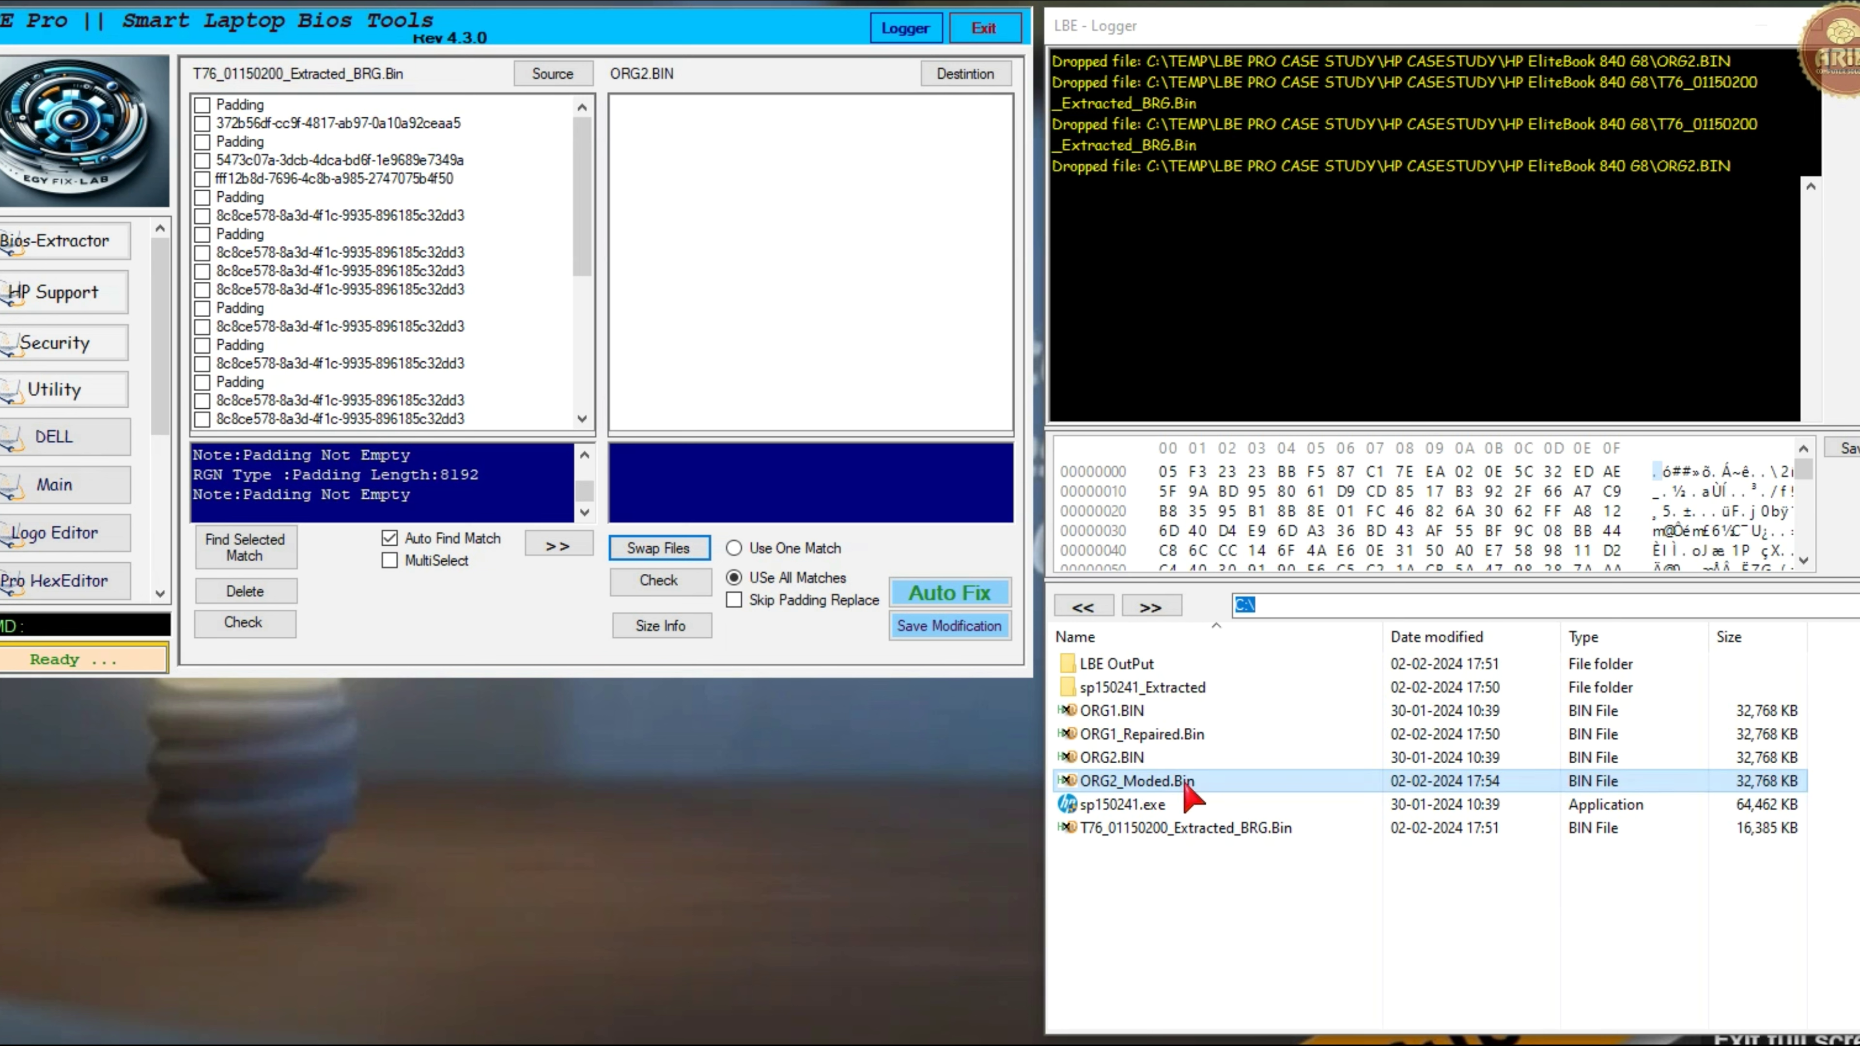
pyautogui.keyDown('ctrl'); pyautogui.click(1143, 733); pyautogui.keyUp('ctrl')
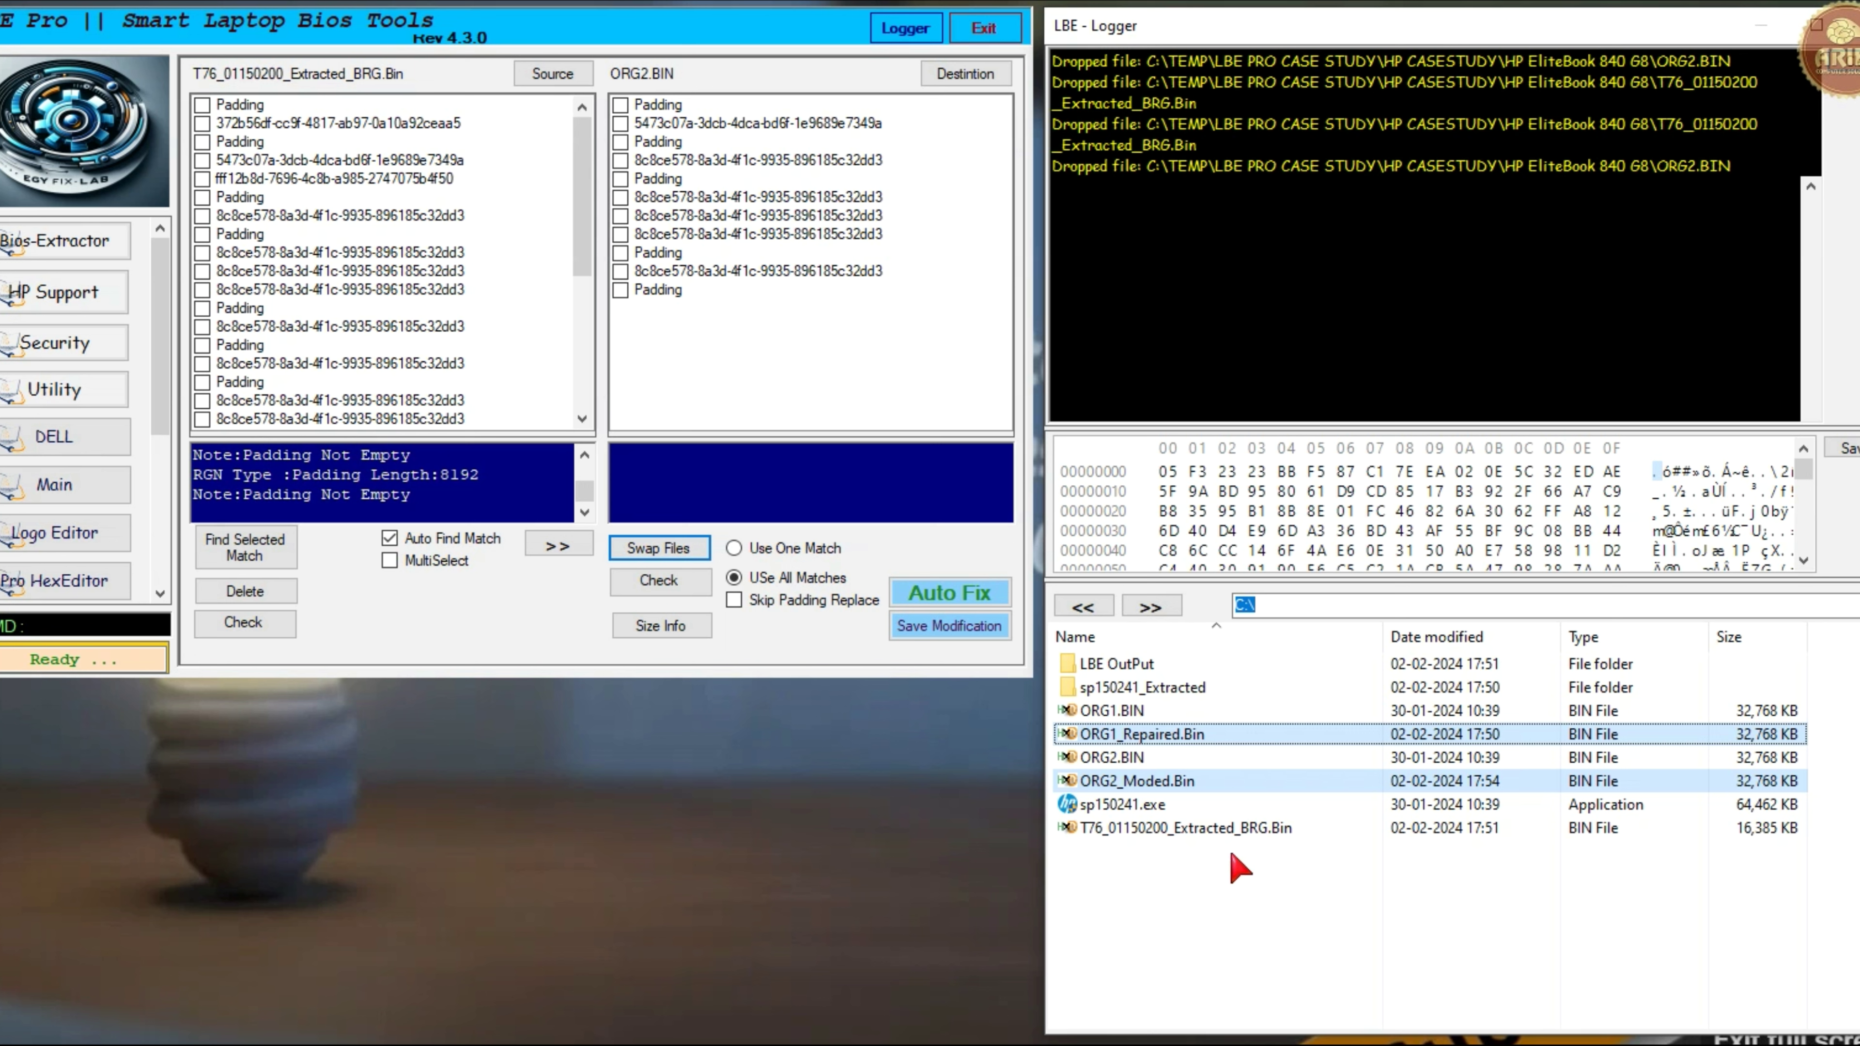
pyautogui.moveTo(1164, 778); pyautogui.dragTo(1003, 498)
pyautogui.click(740, 293)
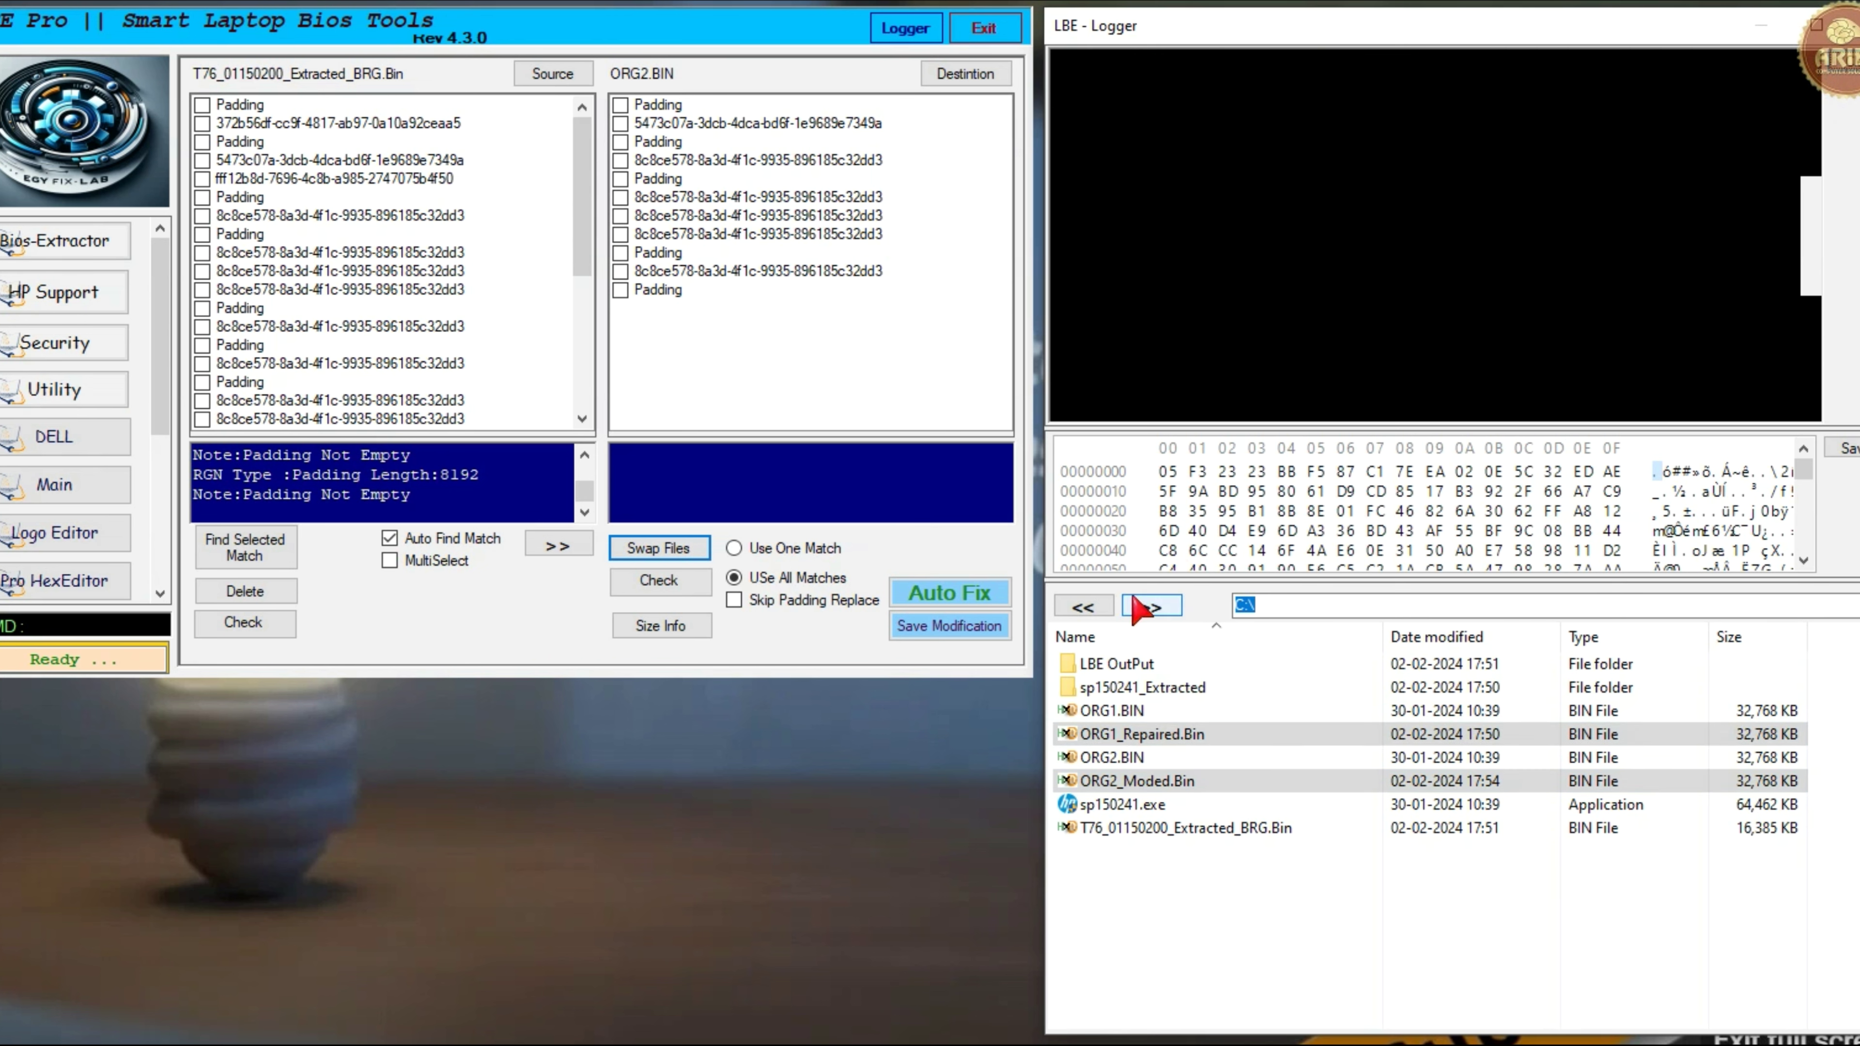
# - Go back from the HP EliteBook 840 G8 folder to the previously visited locations in the file browser
pyautogui.click(1068, 606)
pyautogui.click(1072, 606)
pyautogui.click(1071, 606)
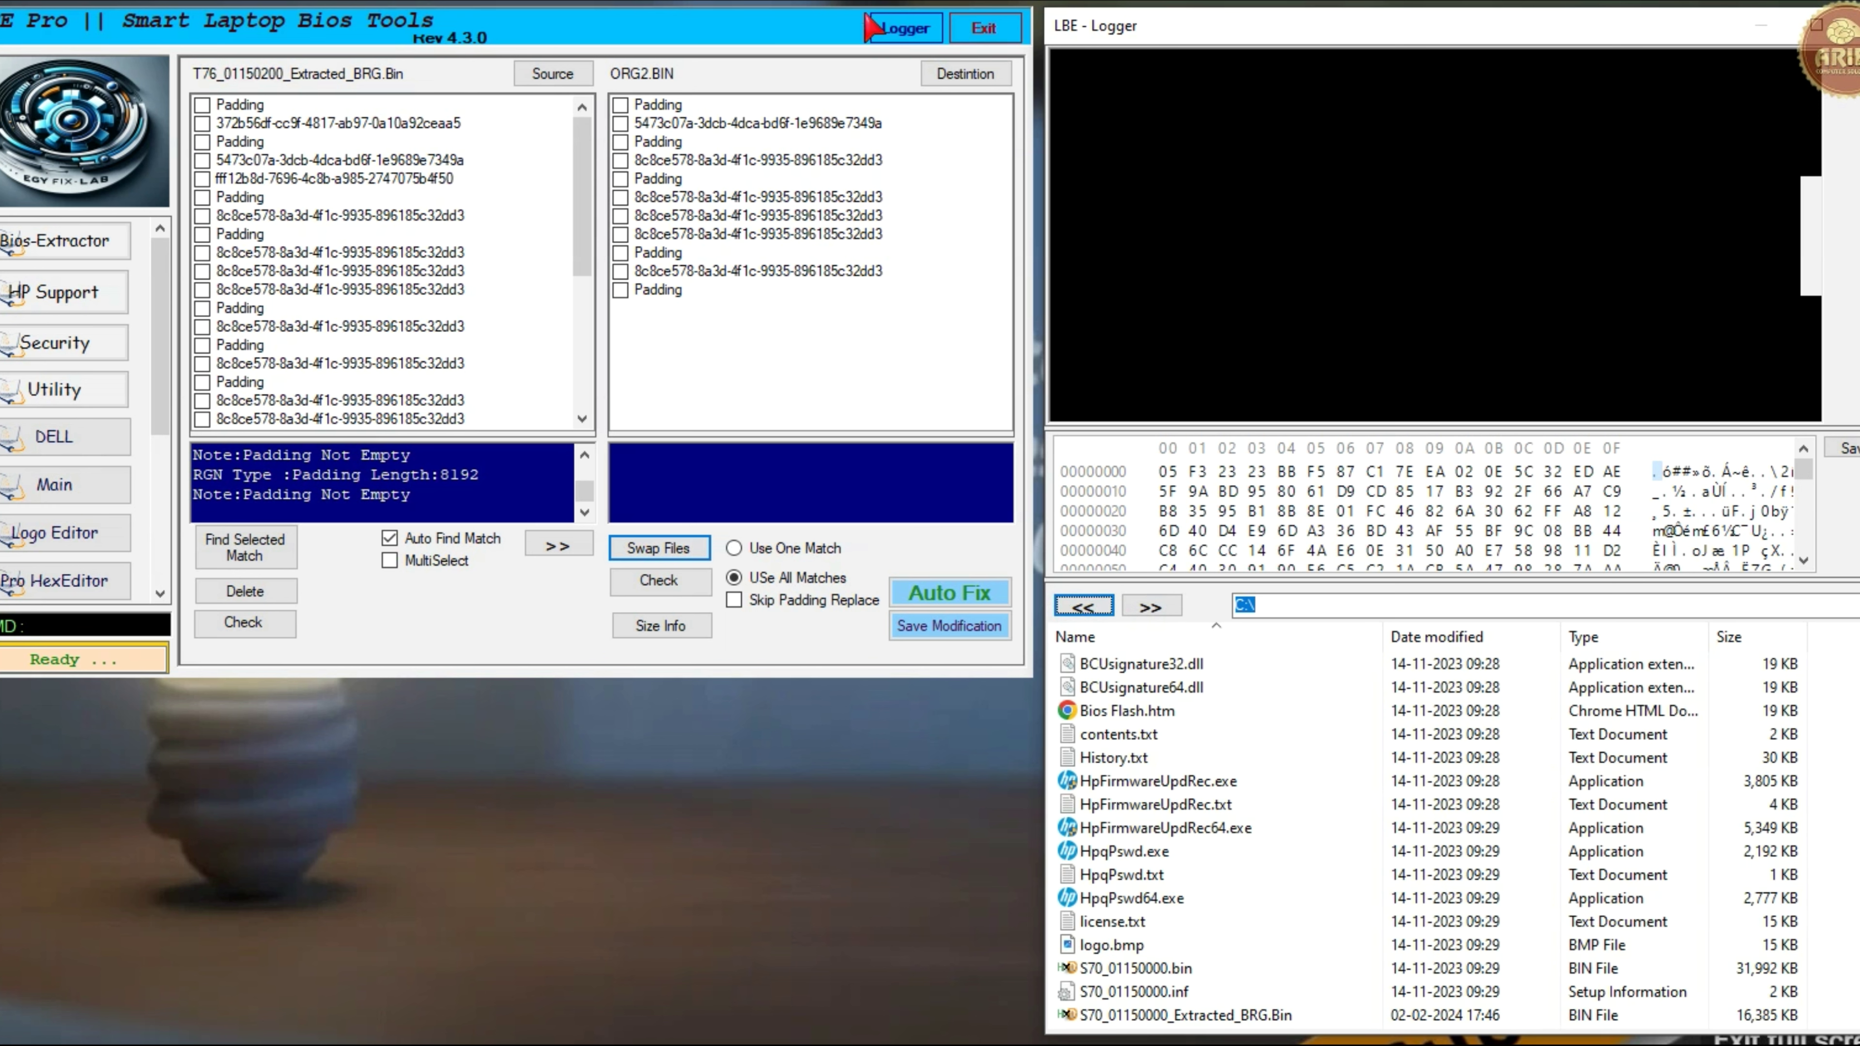
# - Reopen the EXE Extraction And Bios Repair page of HP Support, clear its log and turn off Extract SMART inf File
pyautogui.click(56, 300)
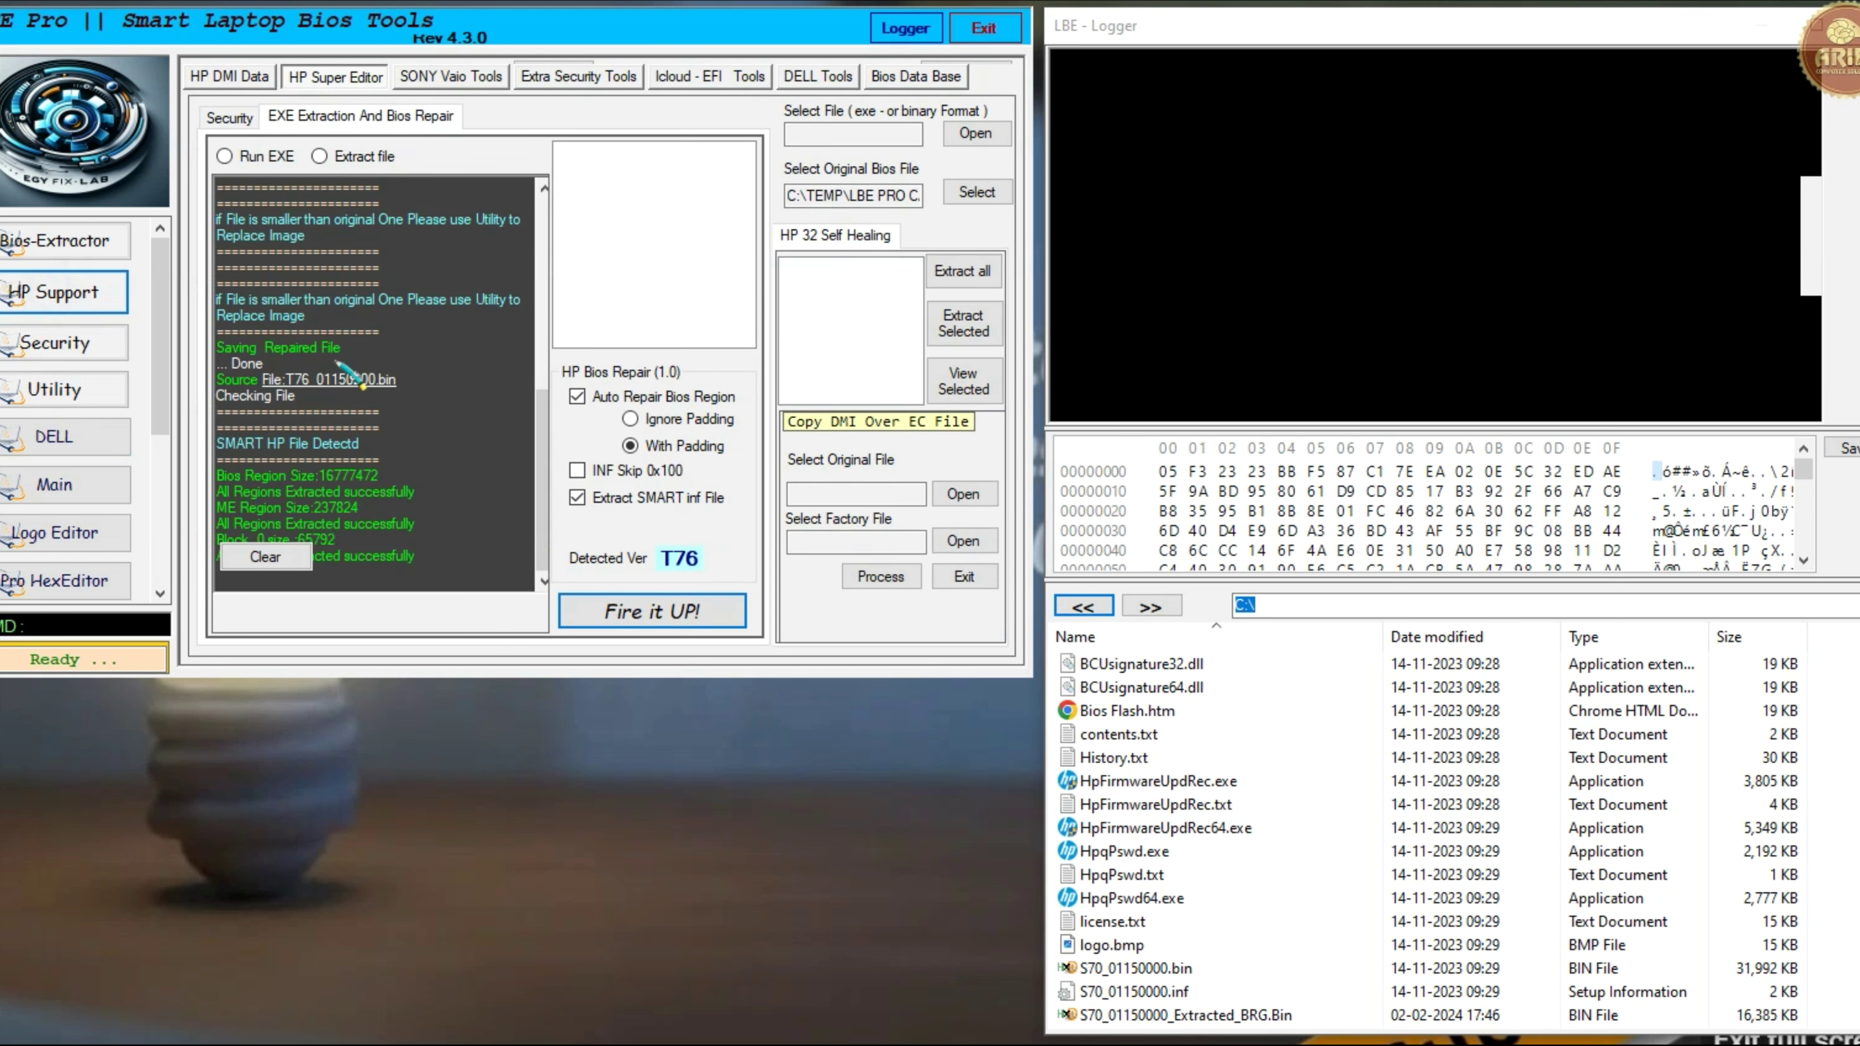
pyautogui.click(266, 559)
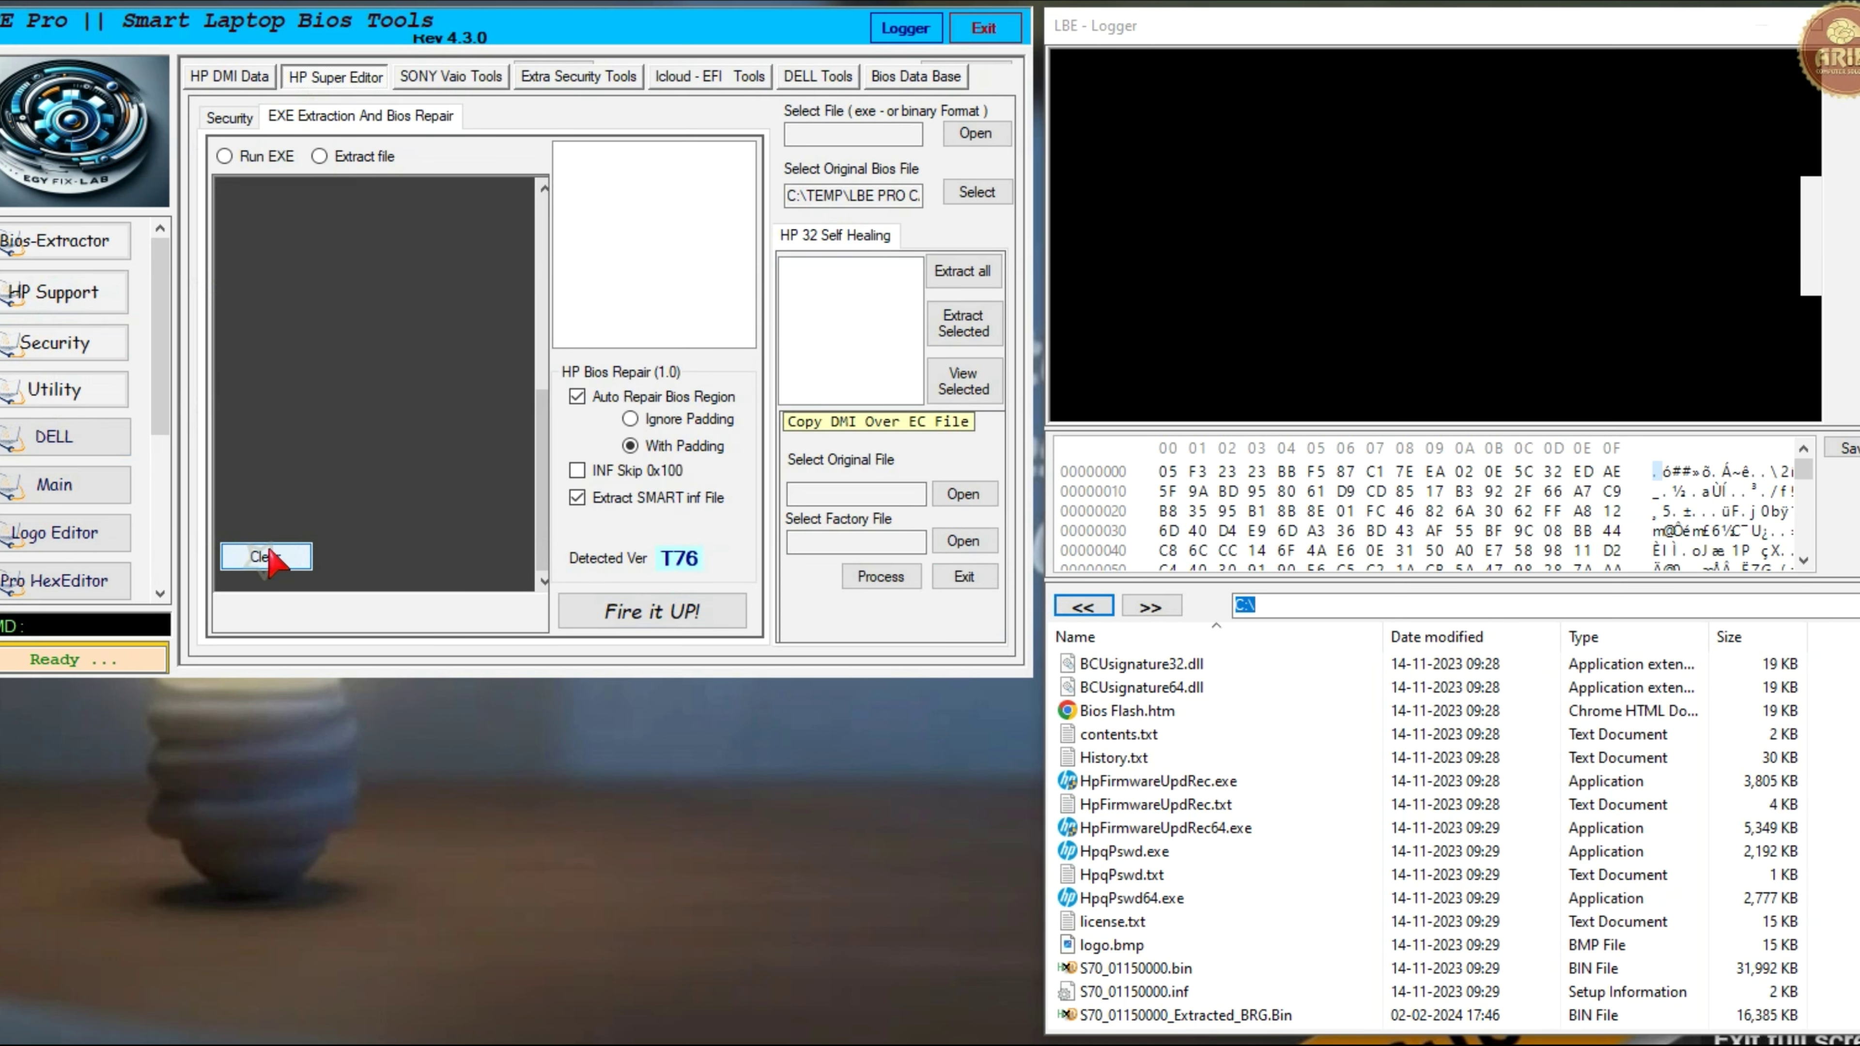
pyautogui.click(578, 499)
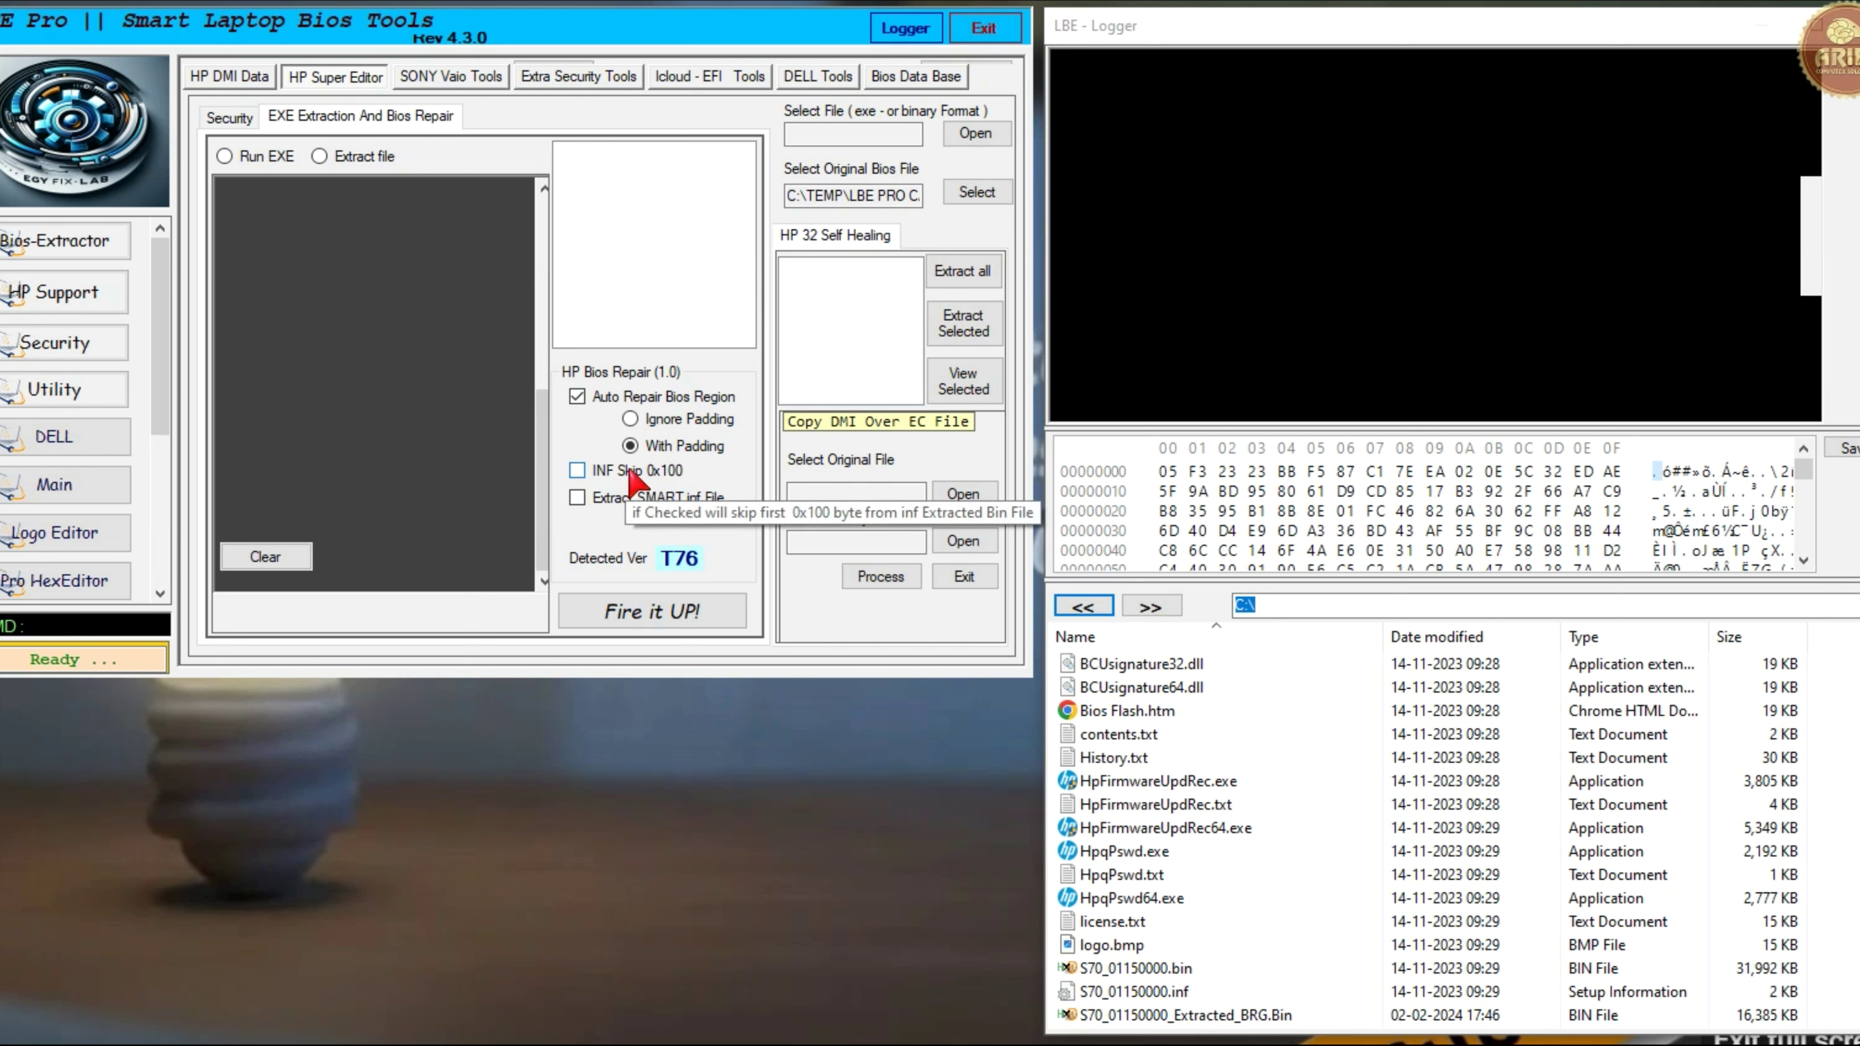
# - Open the hp 440 g2 (UVF) case study folder in the file browser
pyautogui.click(1102, 605)
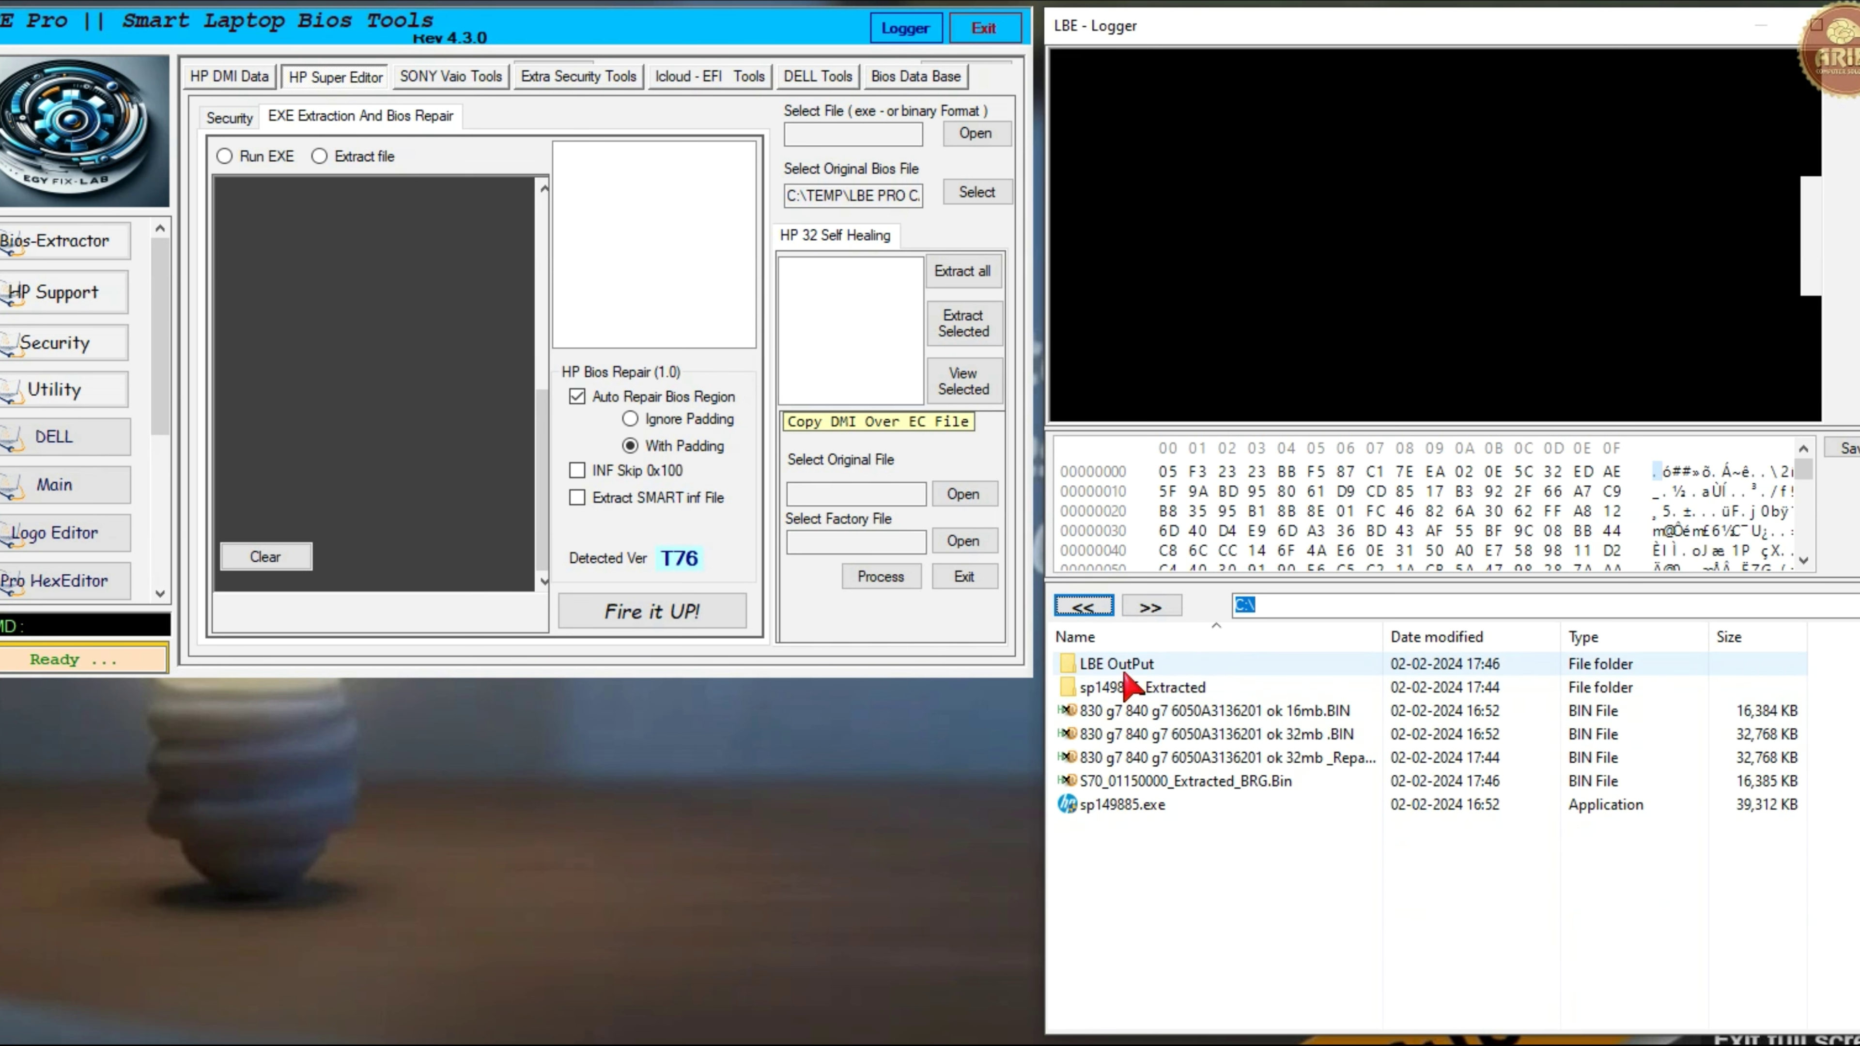
pyautogui.click(1081, 606)
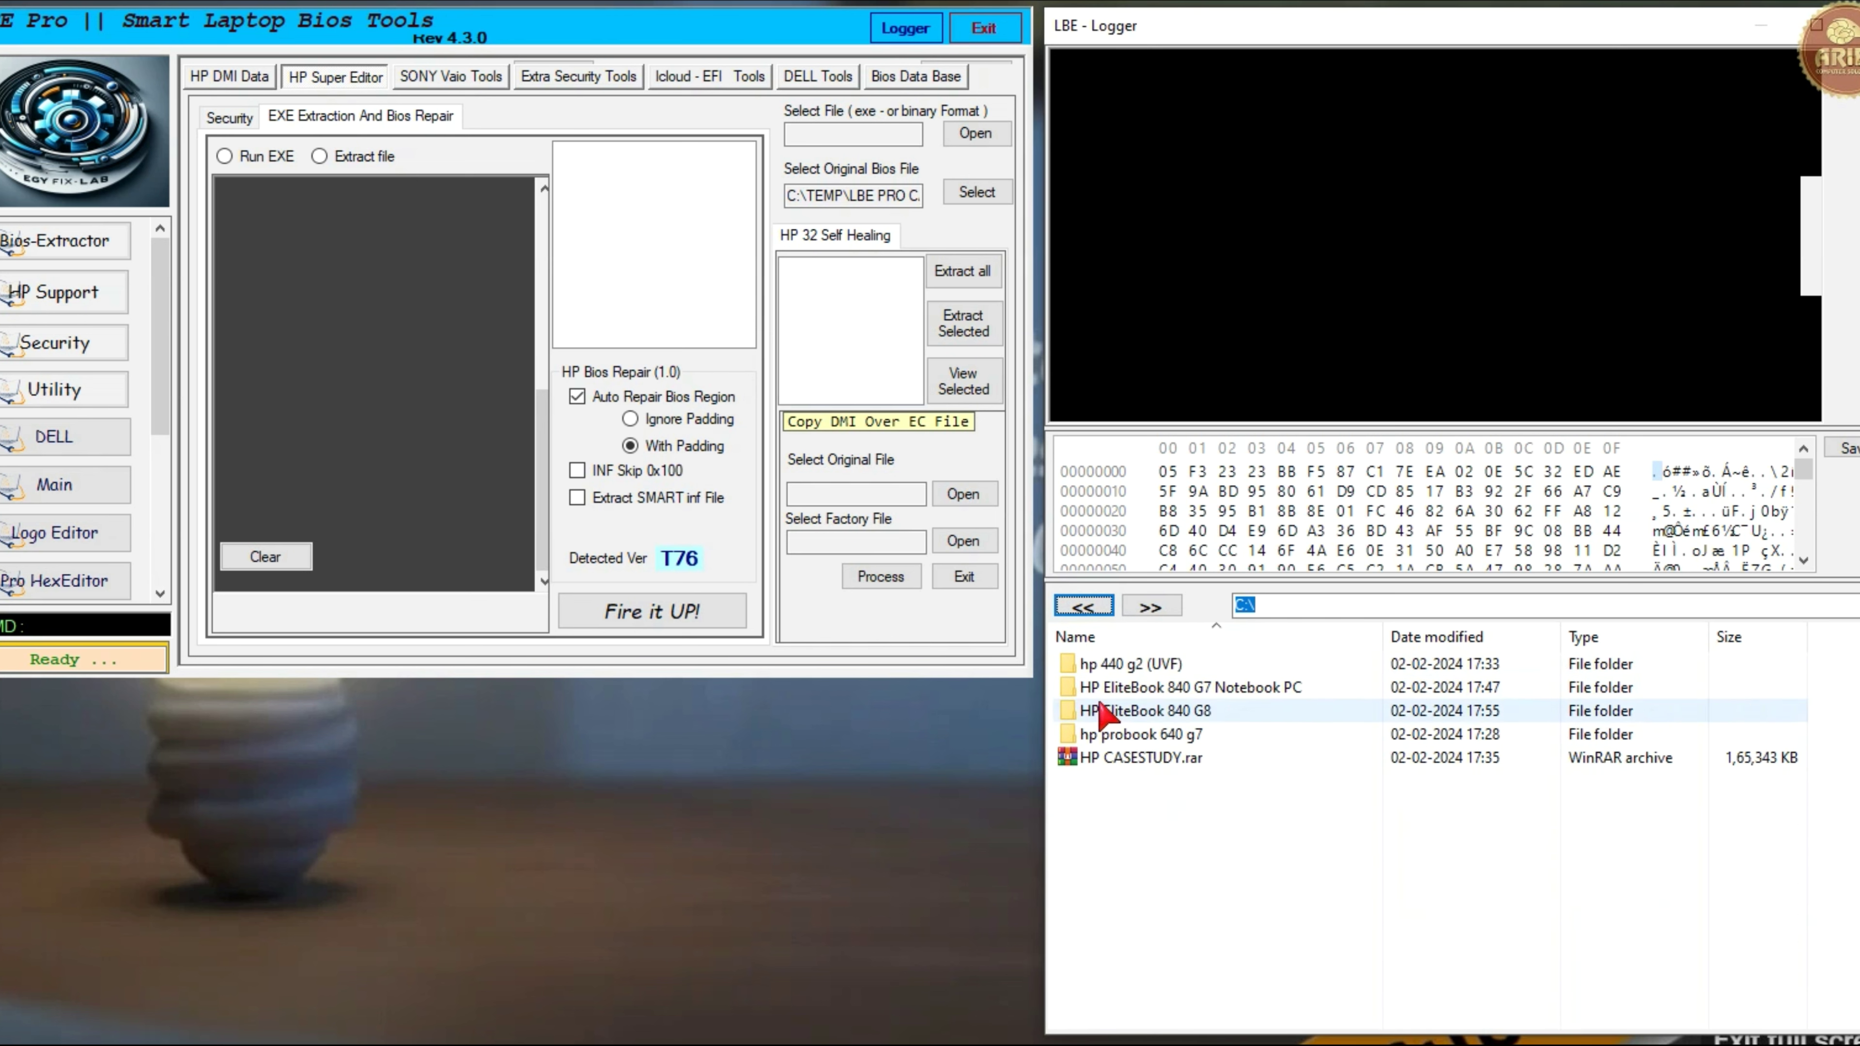
pyautogui.click(1118, 665)
pyautogui.doubleClick(1117, 665)
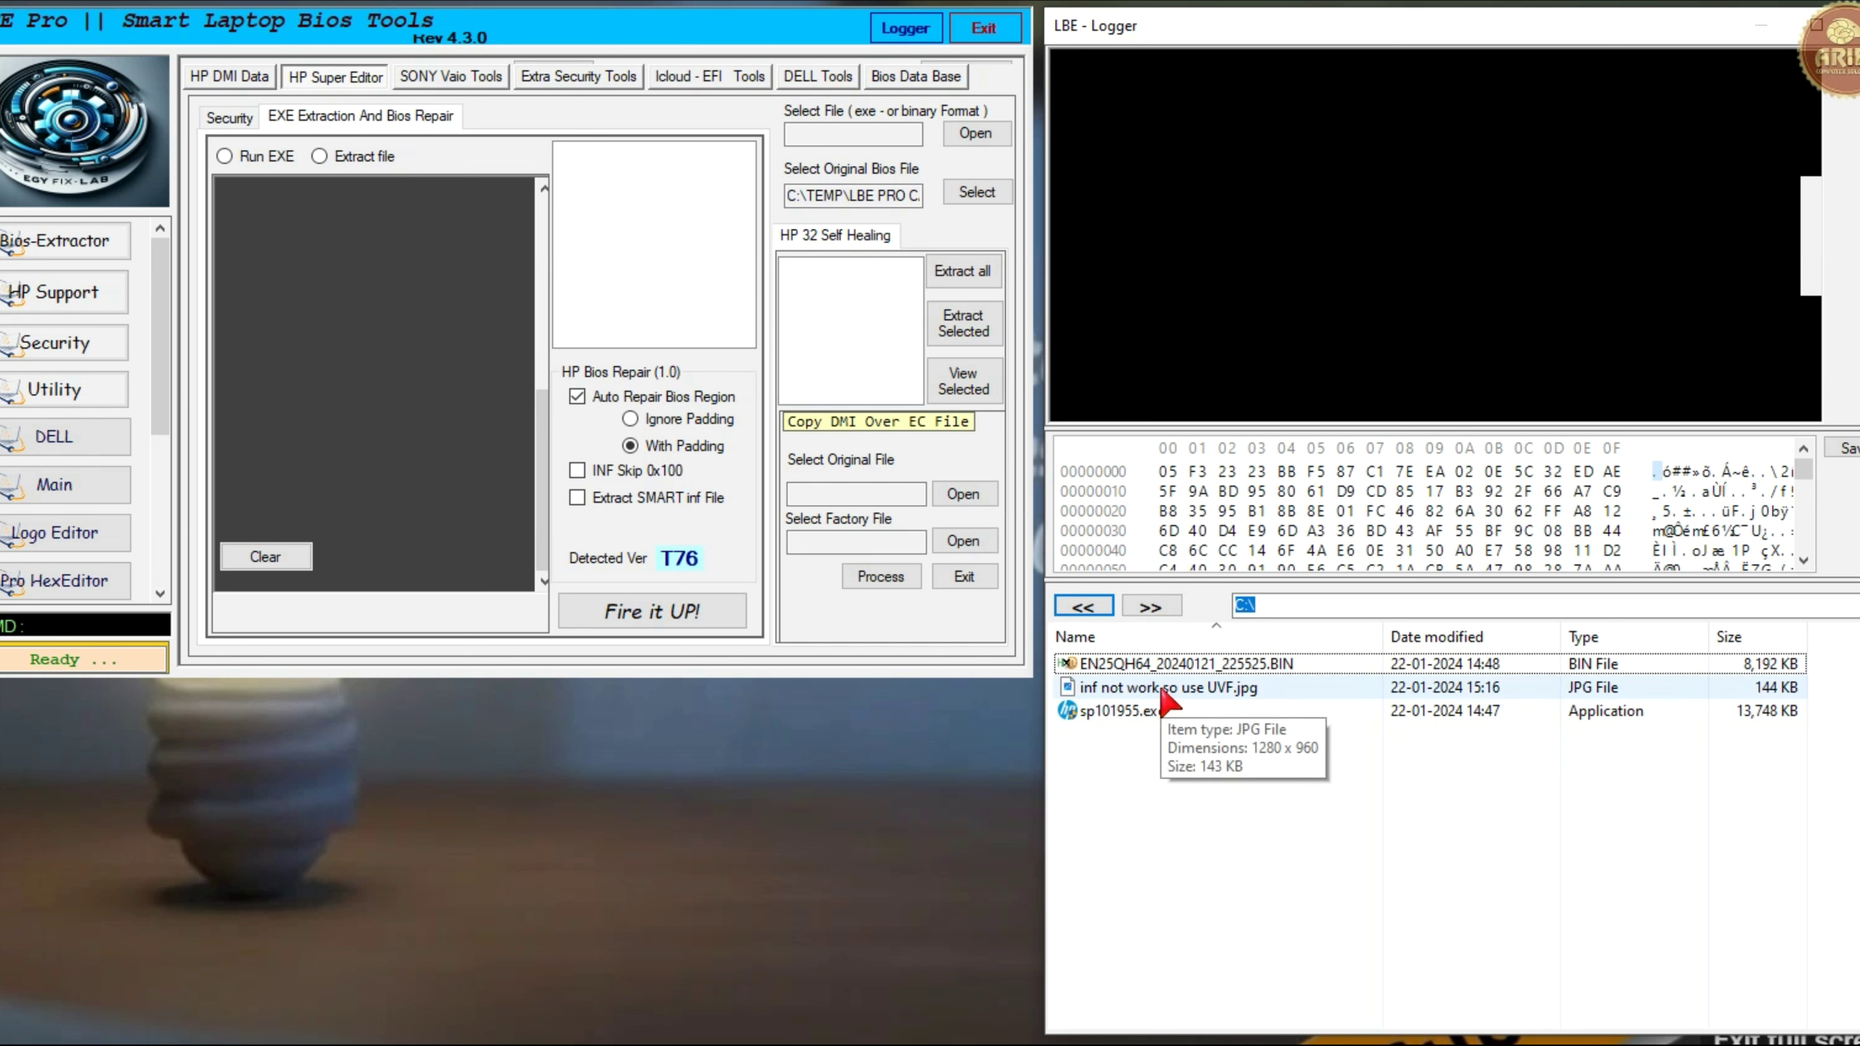
# - View the picture inf not work so use UVF.jpg and close it
pyautogui.click(1190, 693)
pyautogui.doubleClick(1196, 689)
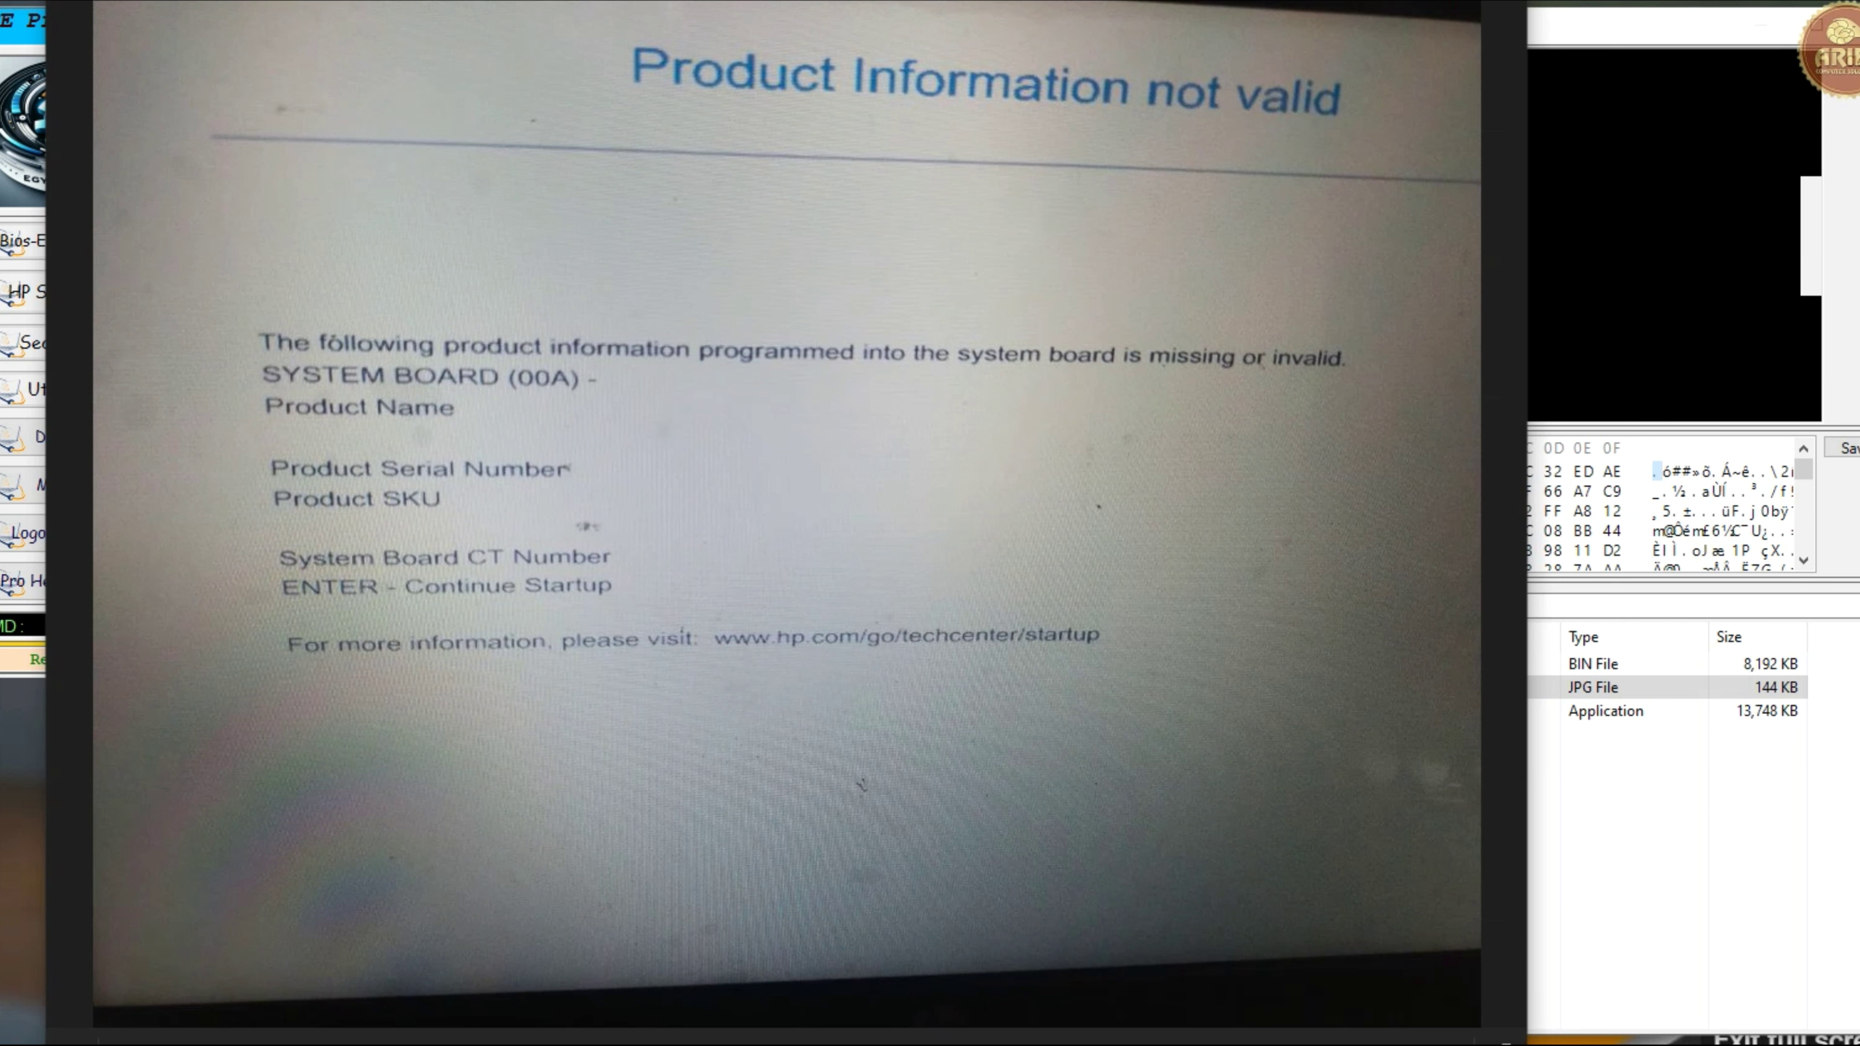
pyautogui.press('Escape')
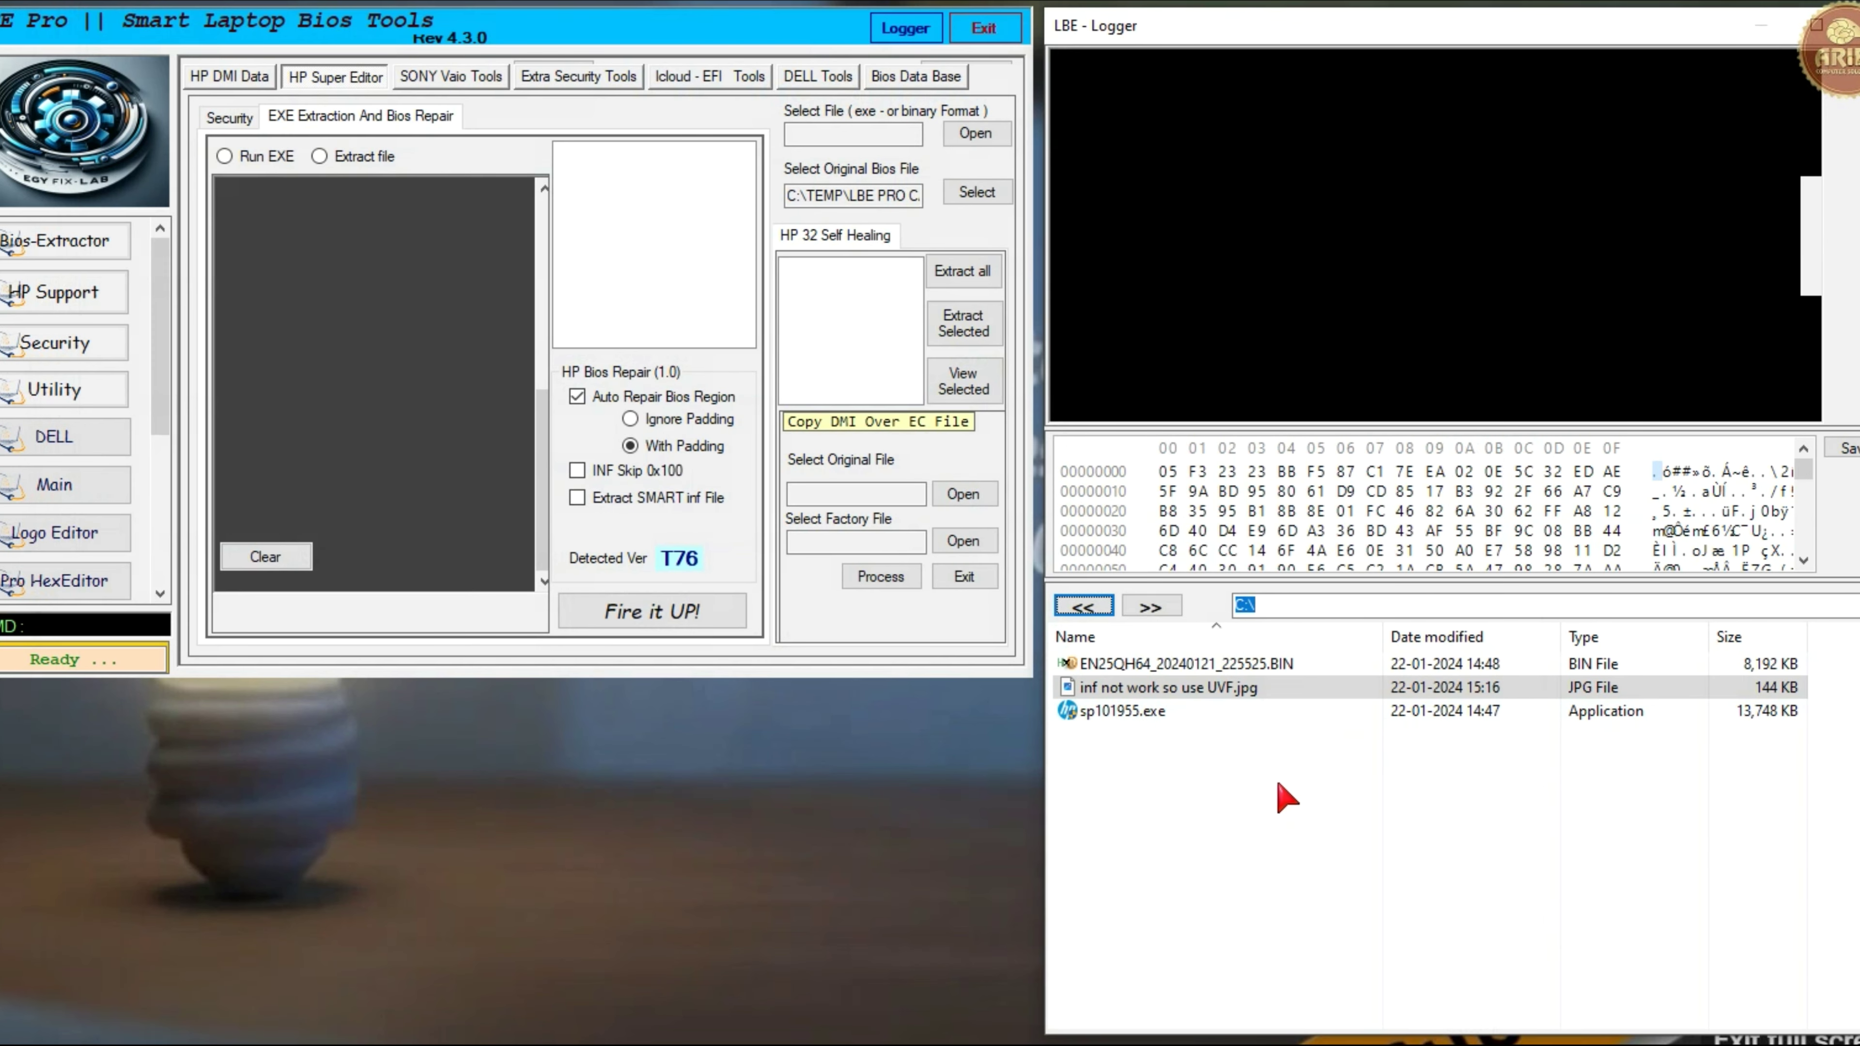
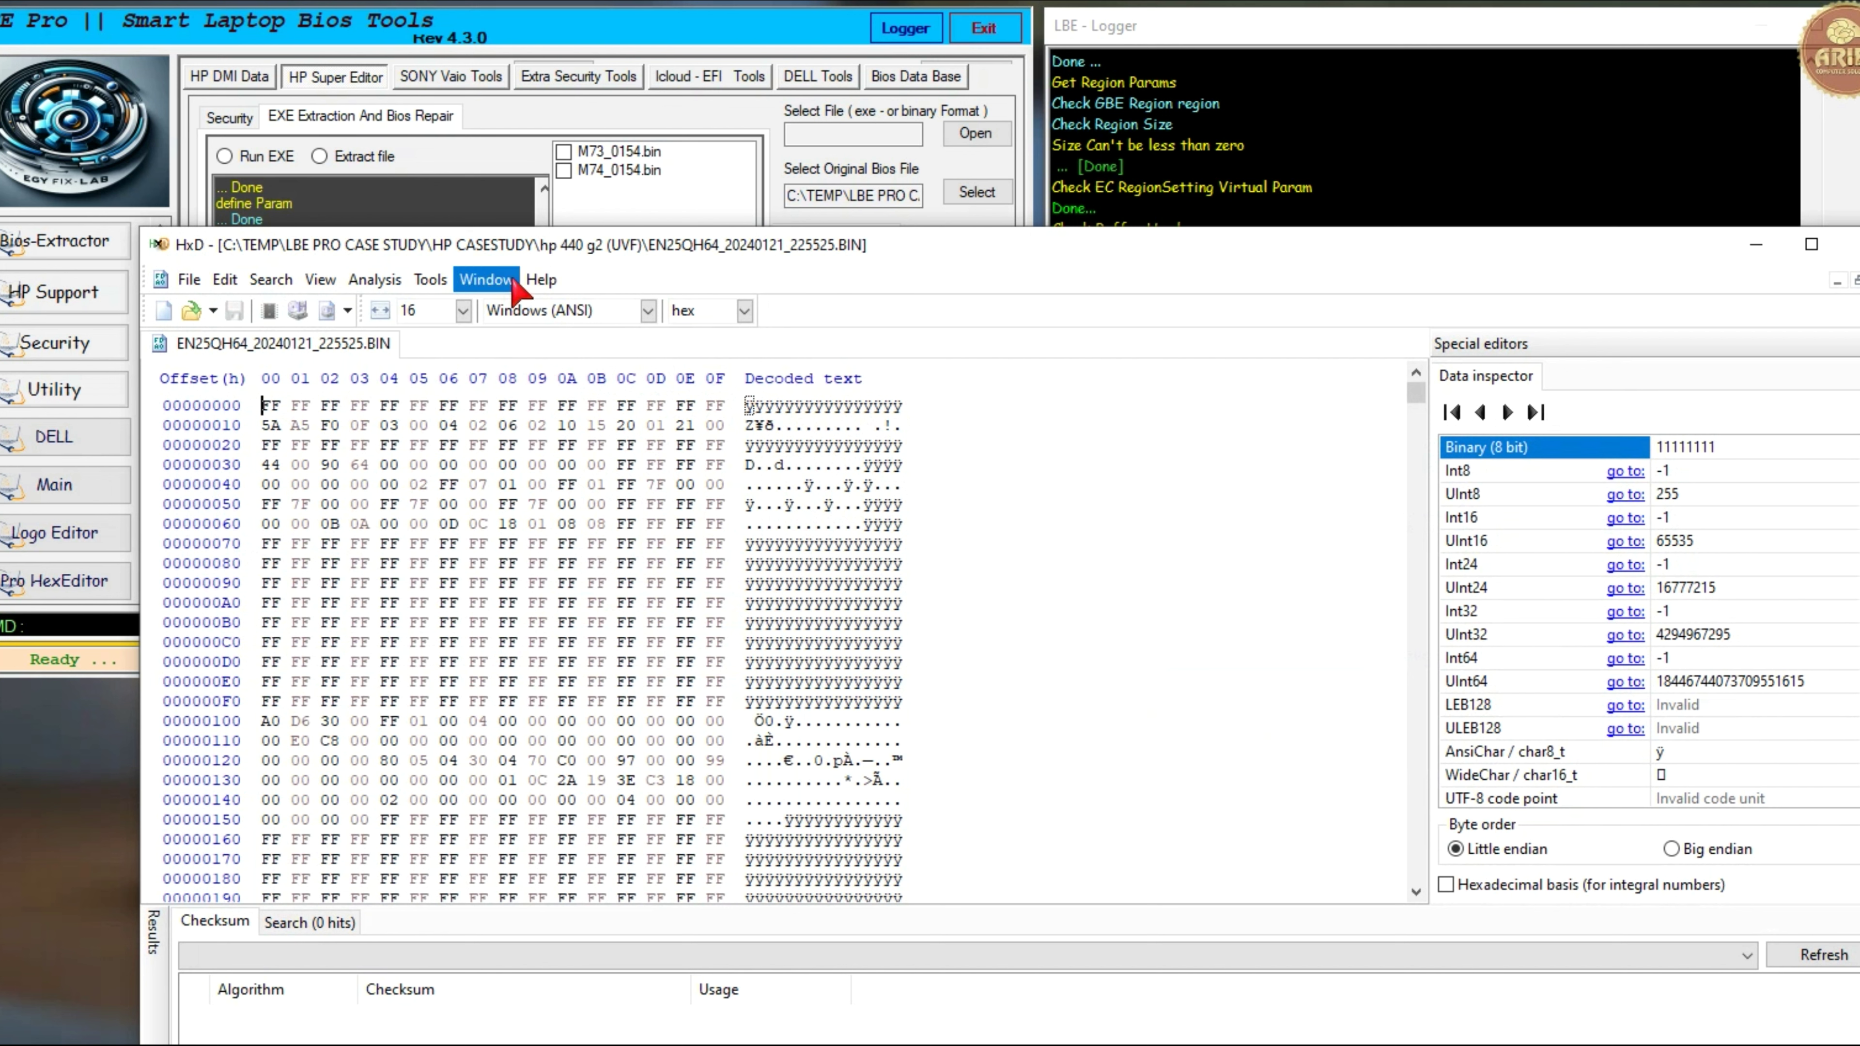
# - Examine the end of EN25QH64_20240121_225525.BIN in HxD for the BIOS family code, highlight it and close the hex editor
pyautogui.click(225, 279)
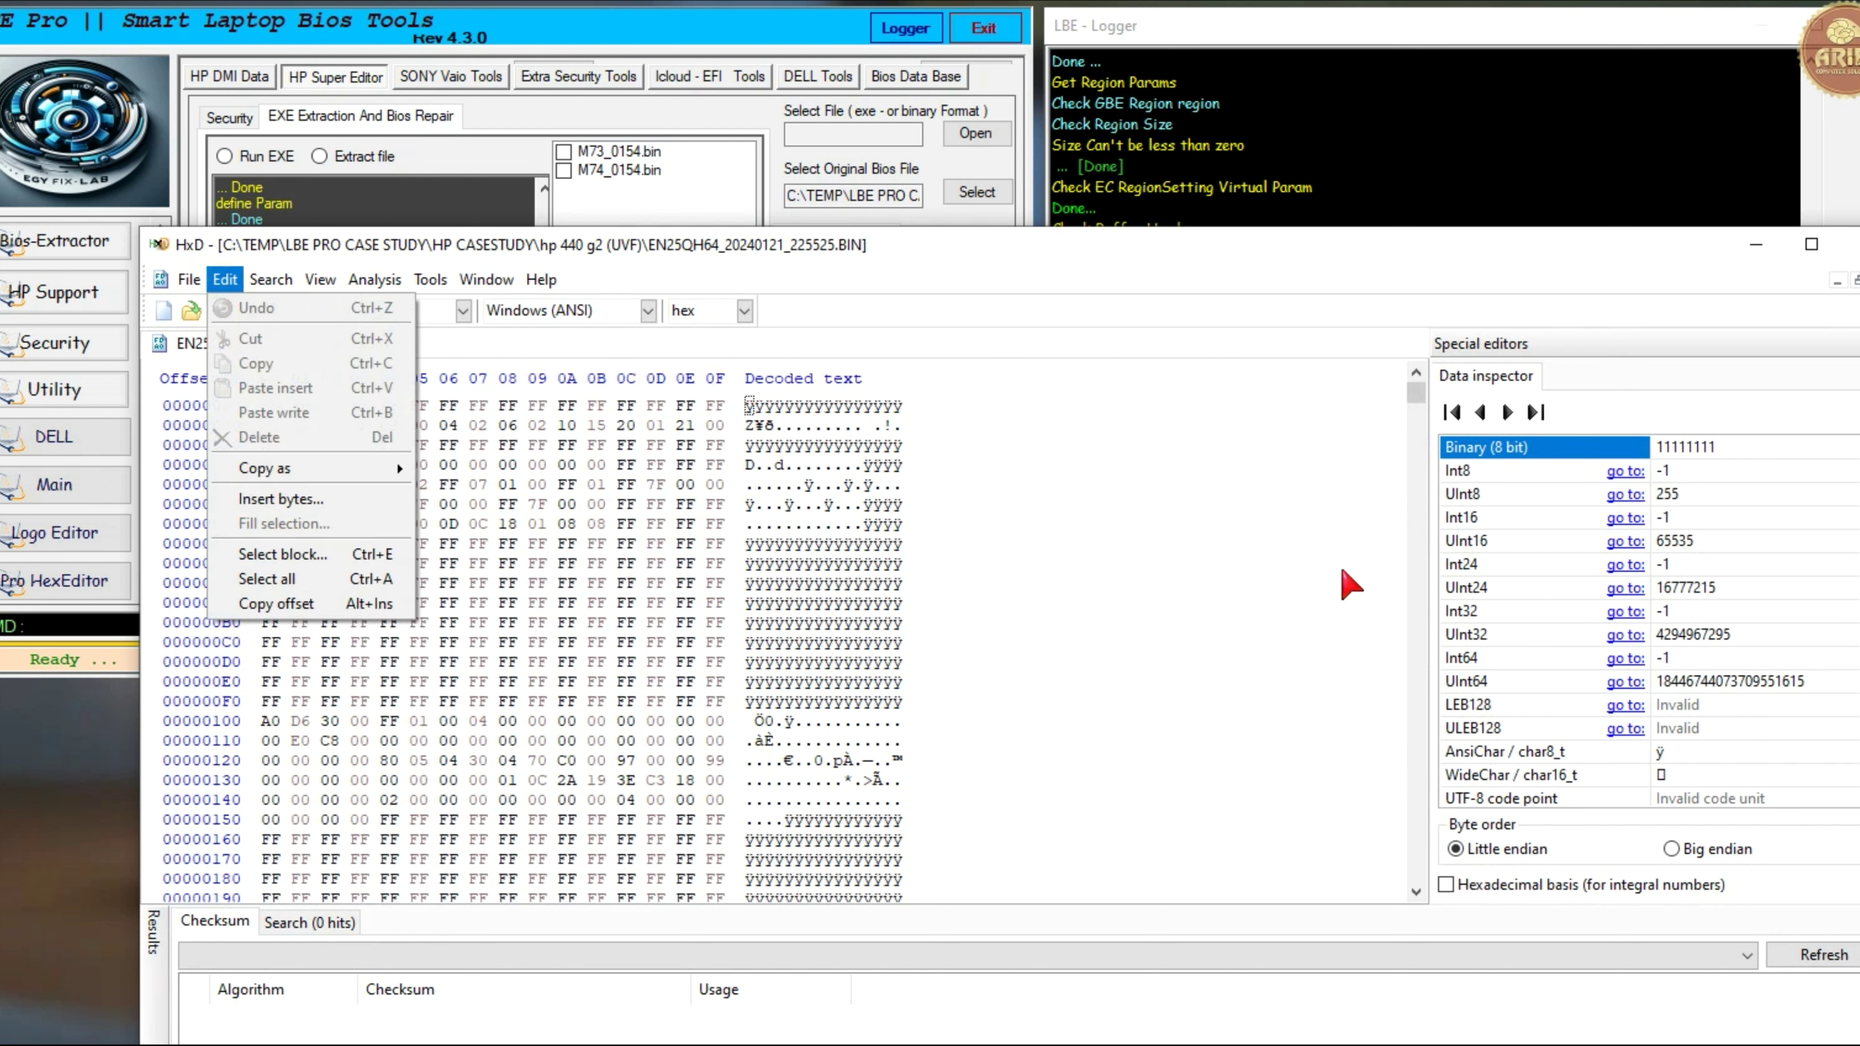
pyautogui.moveTo(1416, 410); pyautogui.dragTo(1454, 893)
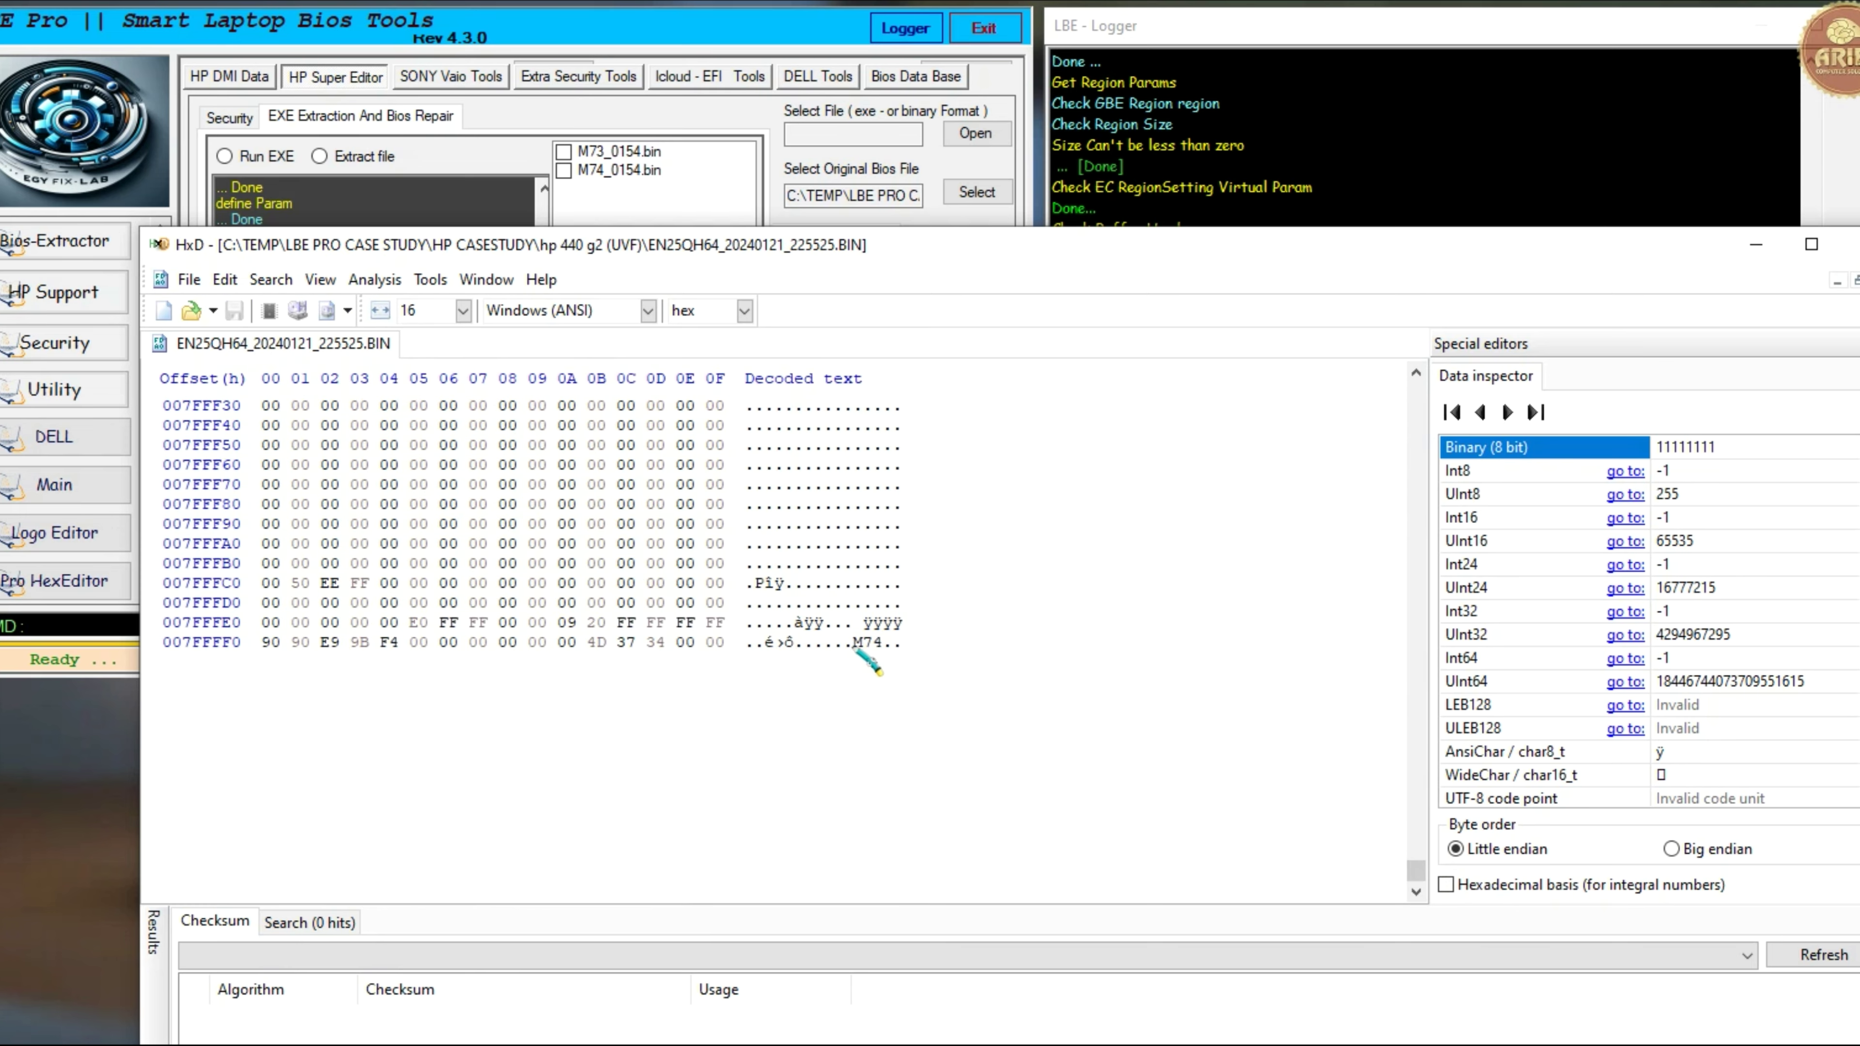
pyautogui.moveTo(848, 643); pyautogui.dragTo(883, 645)
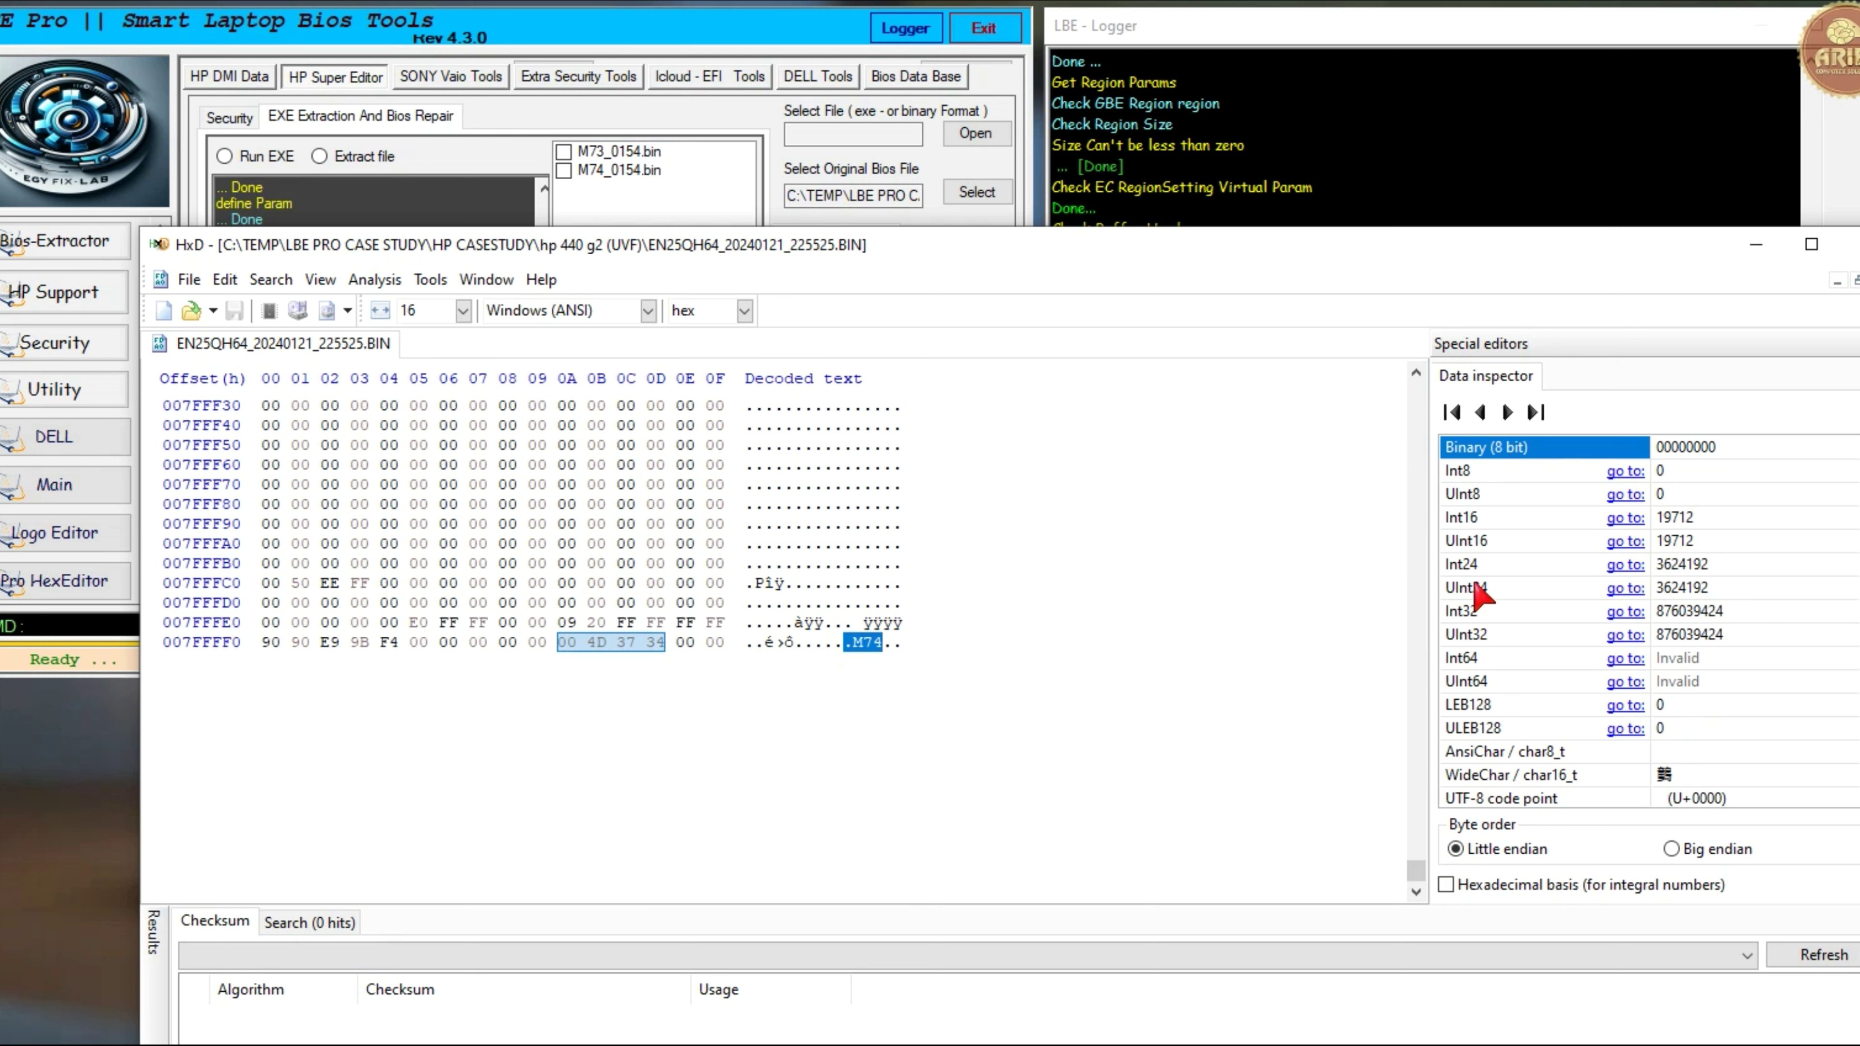
pyautogui.click(270, 279)
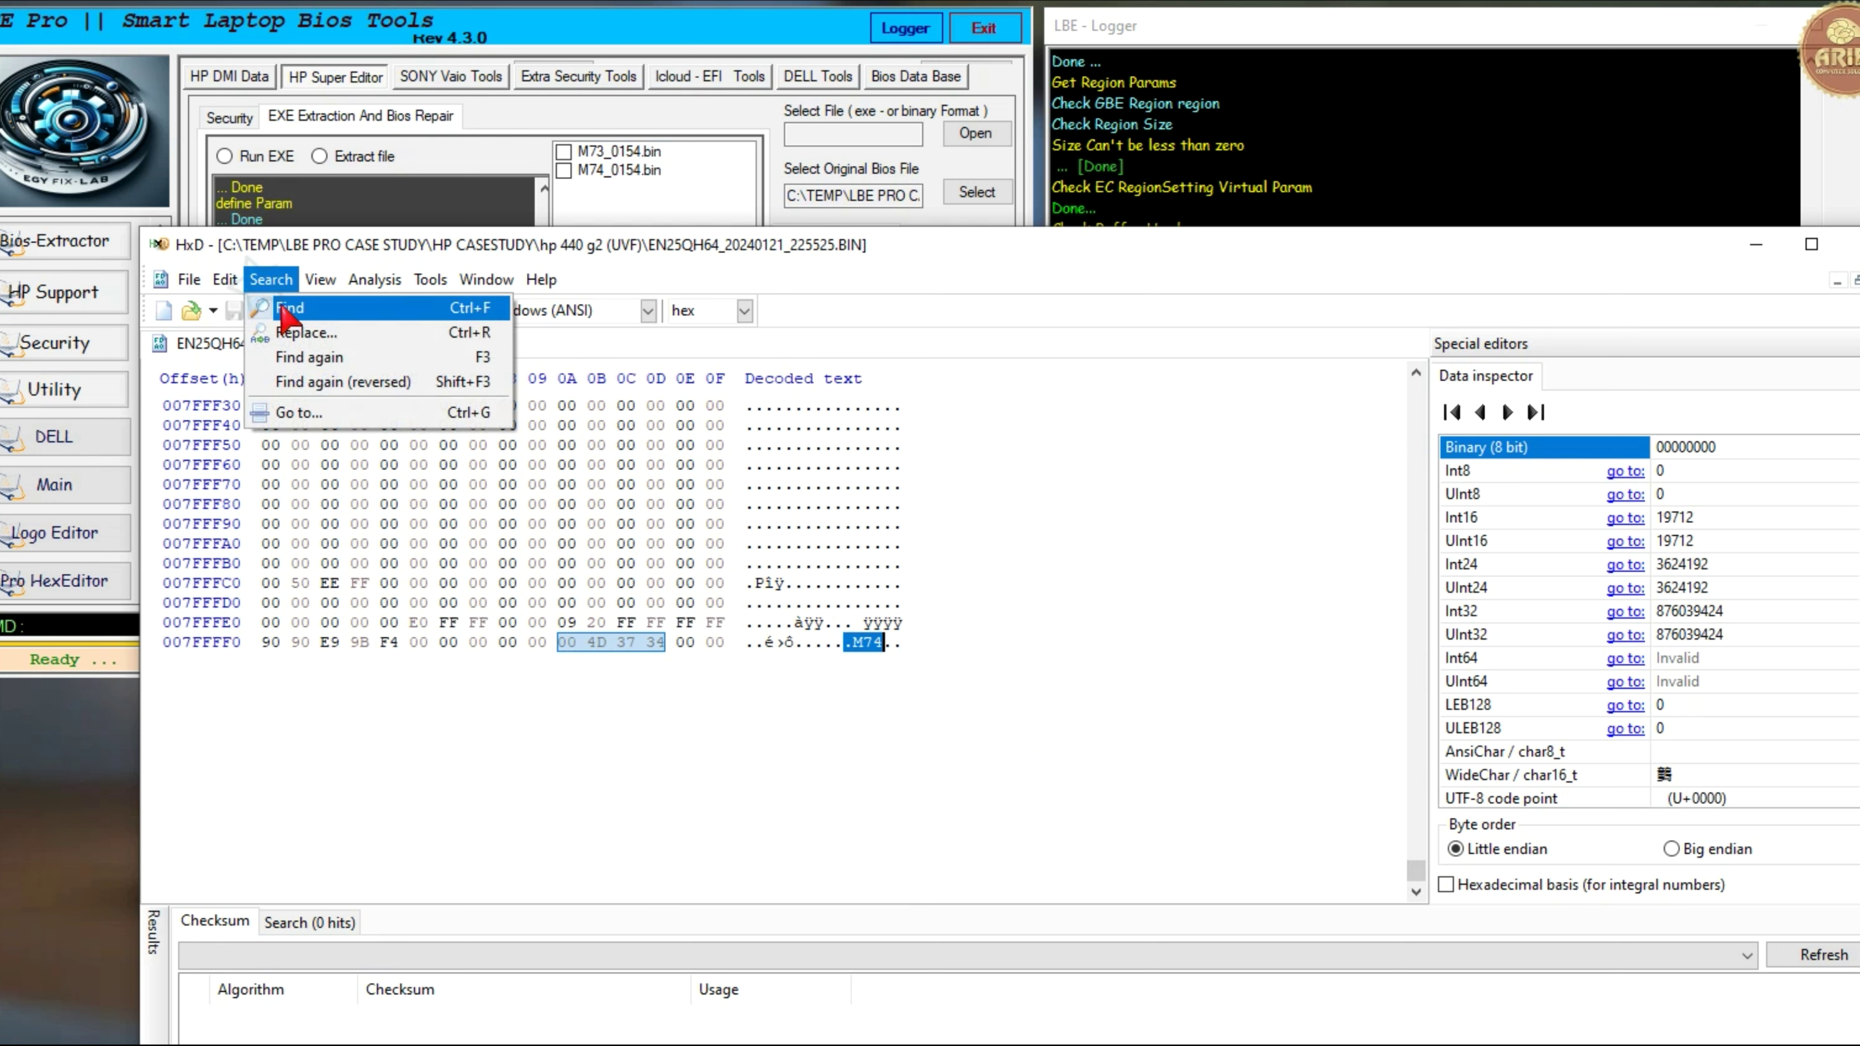
pyautogui.click(1198, 549)
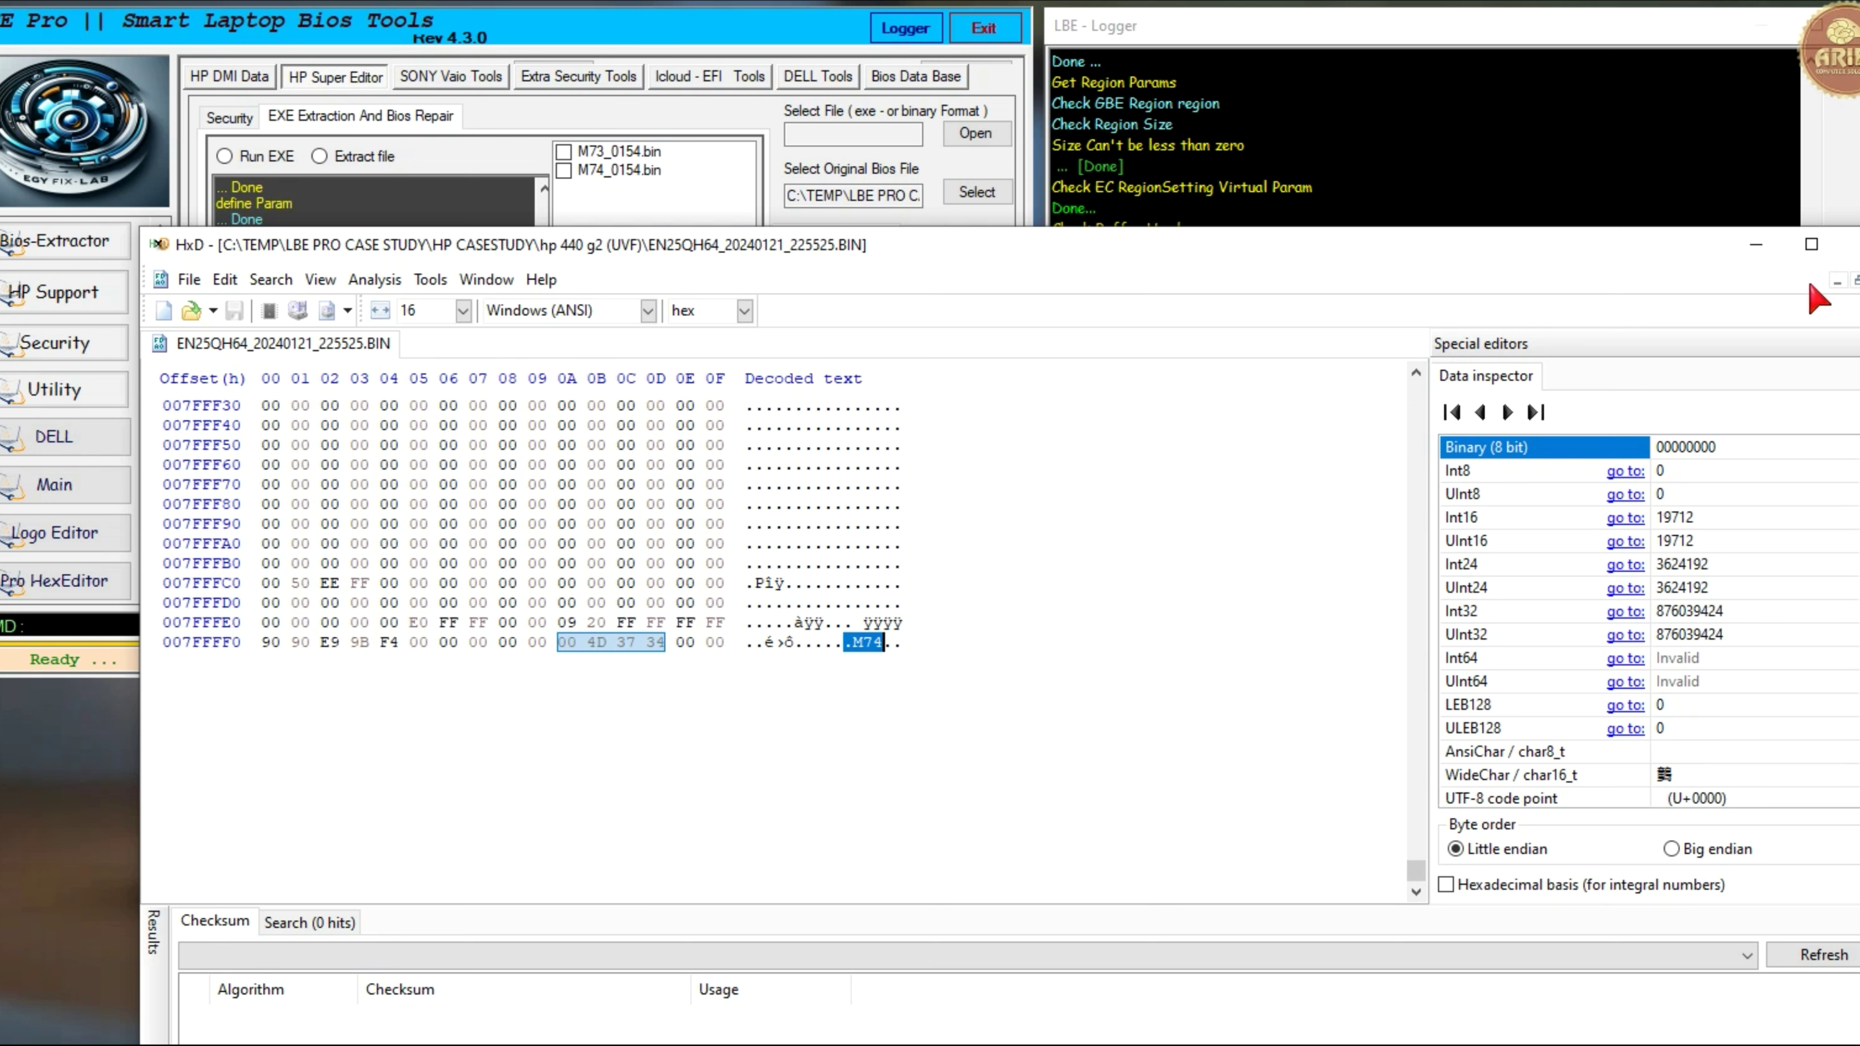
pyautogui.click(1850, 244)
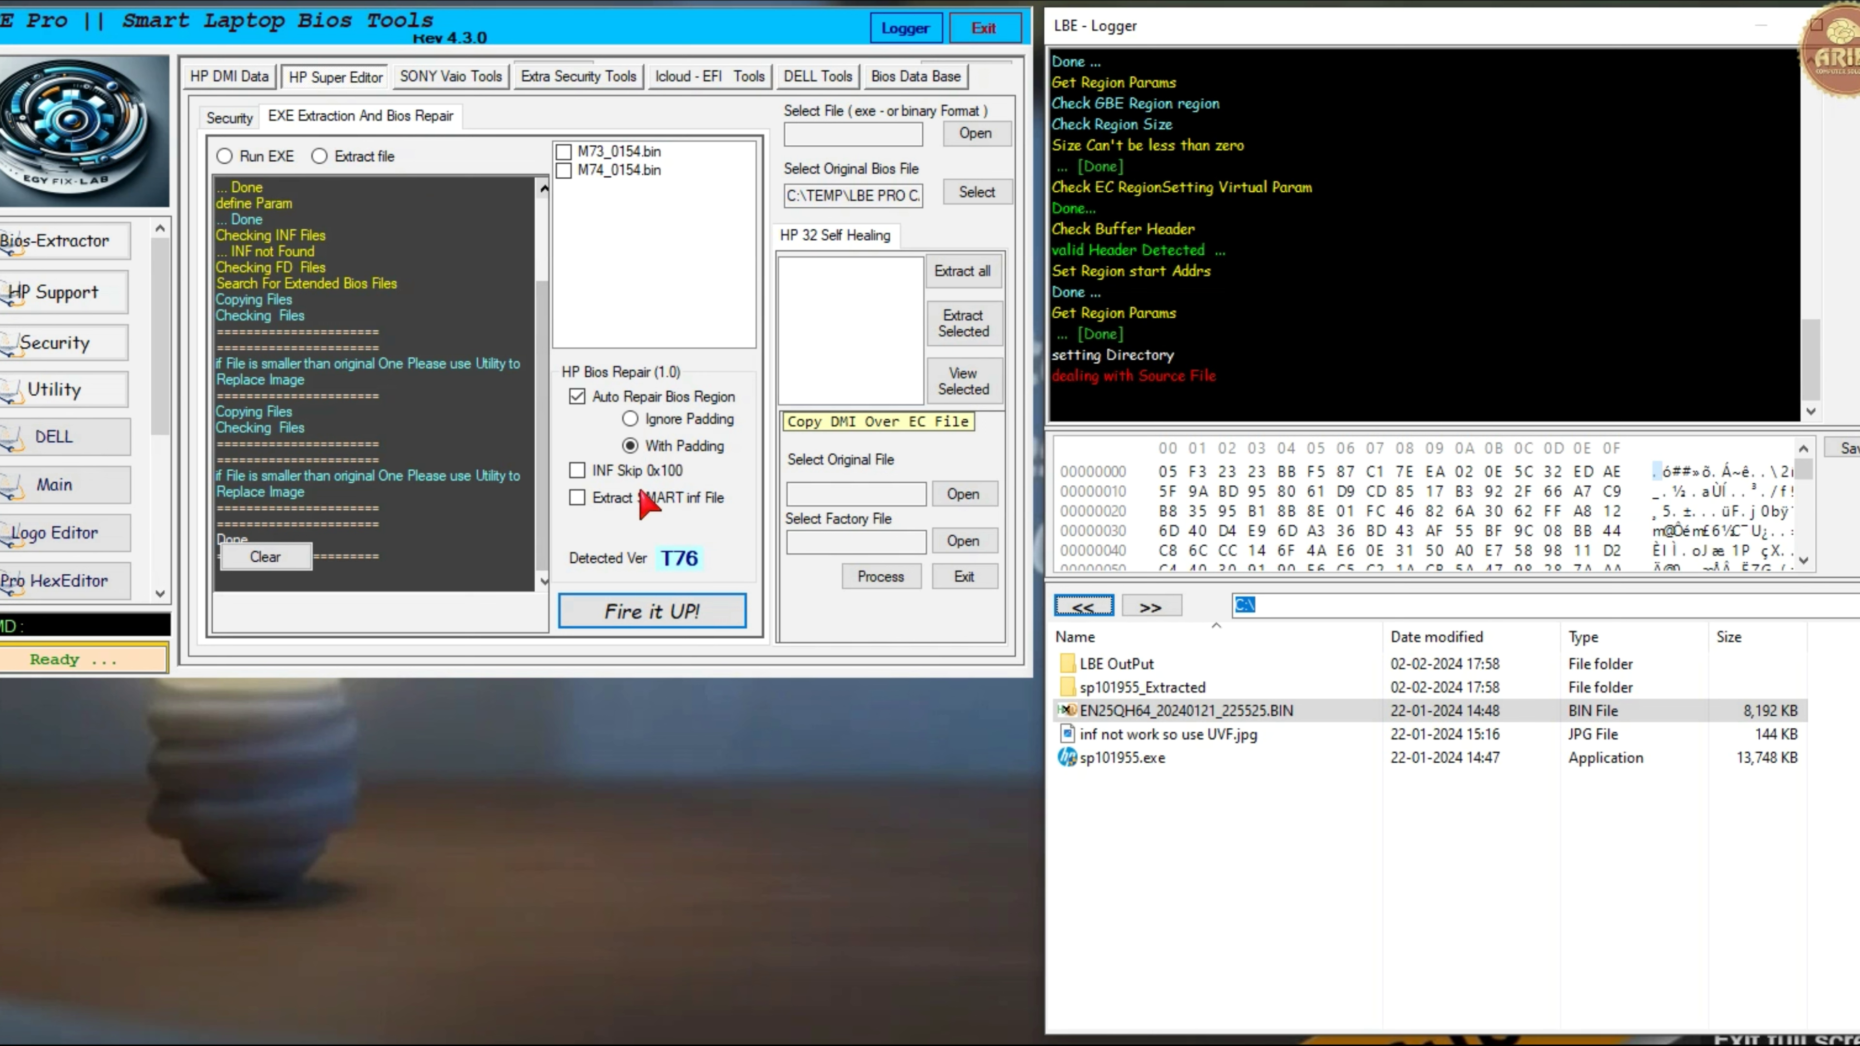
# - Try the HP repair on sp101955.exe with Extract SMART inf File enabled, check the log message and disable the option again
pyautogui.click(577, 499)
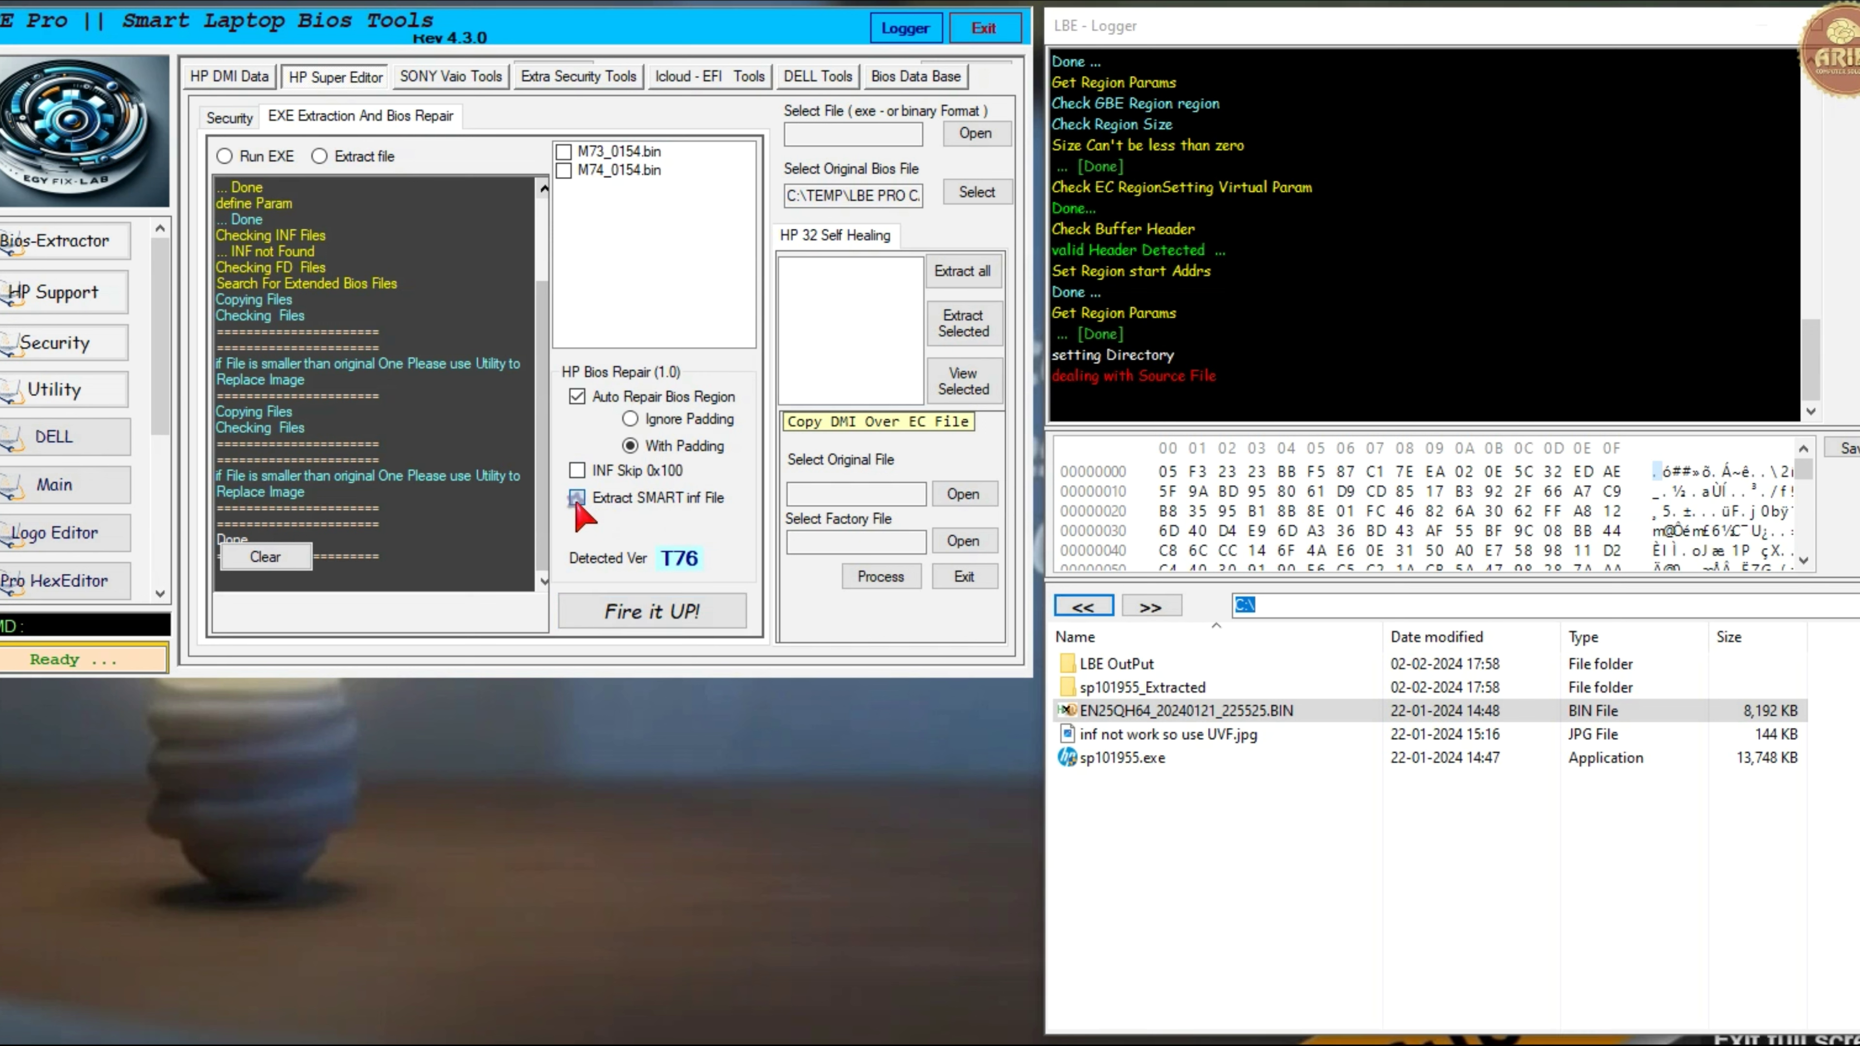
pyautogui.click(644, 616)
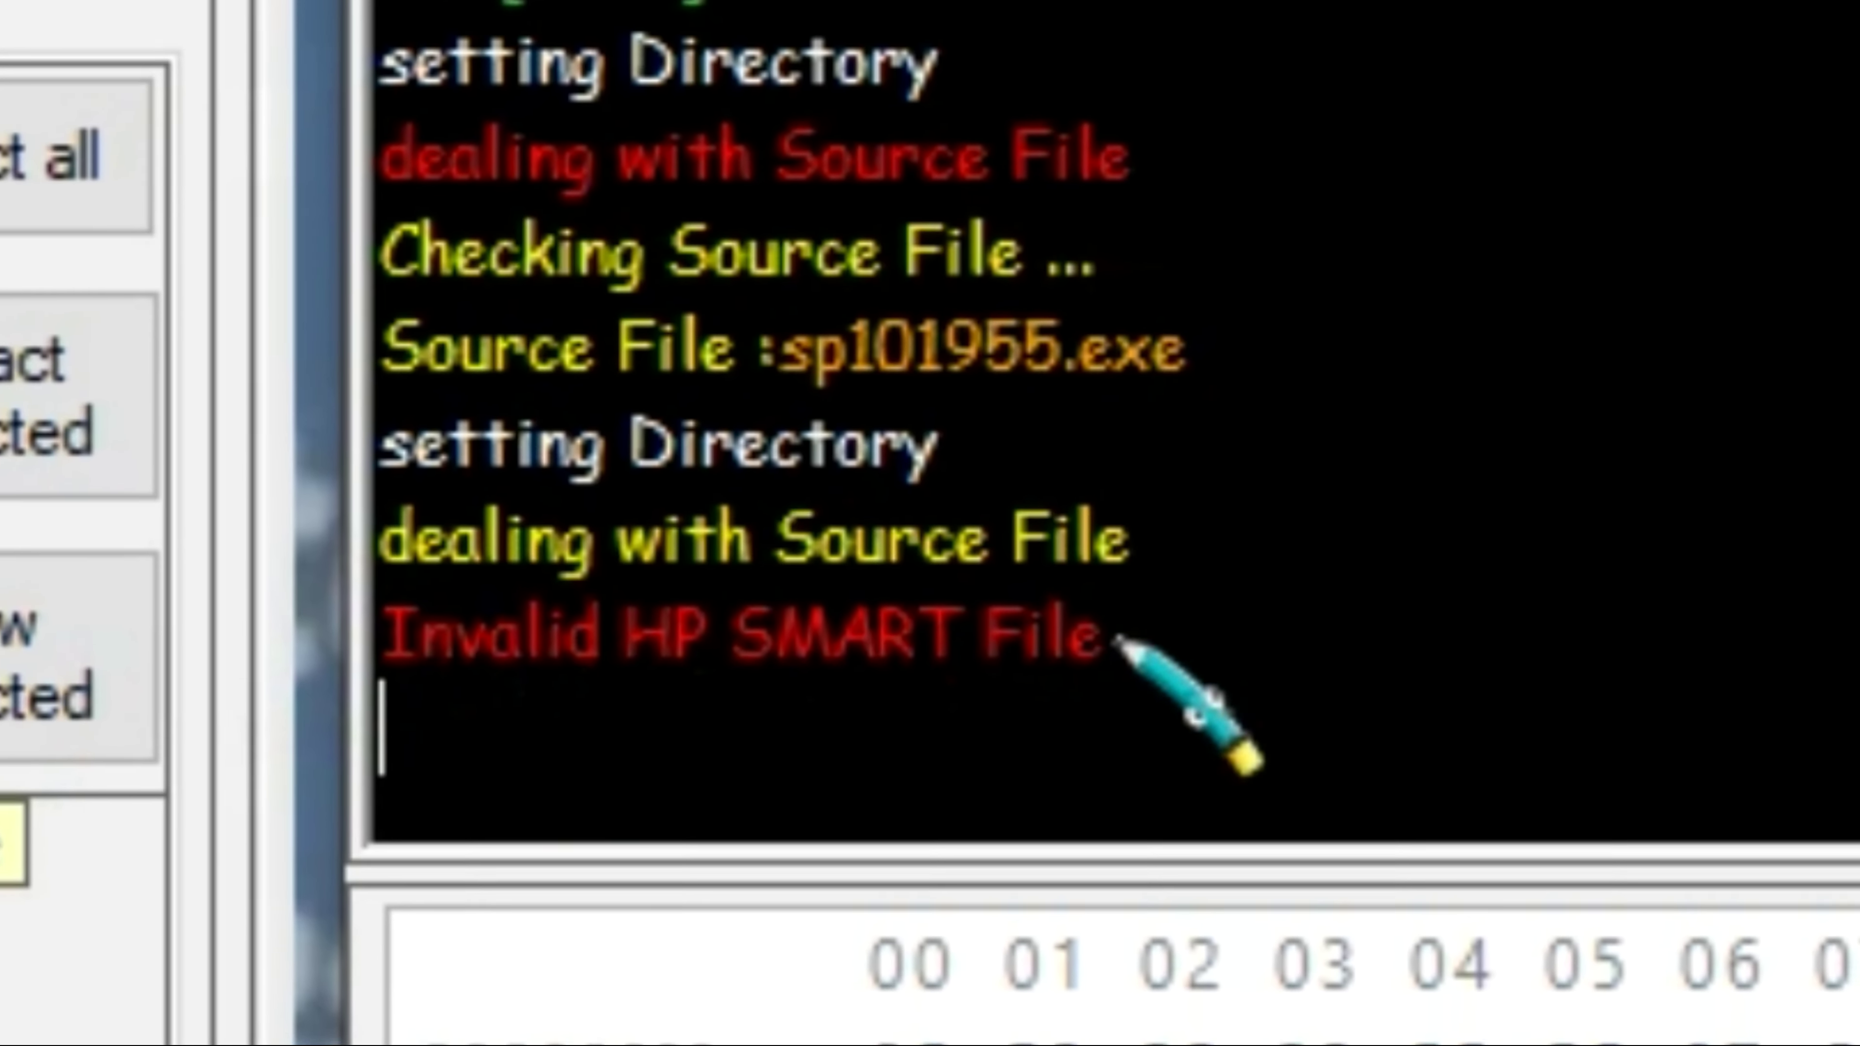
pyautogui.moveTo(1134, 563); pyautogui.dragTo(661, 576)
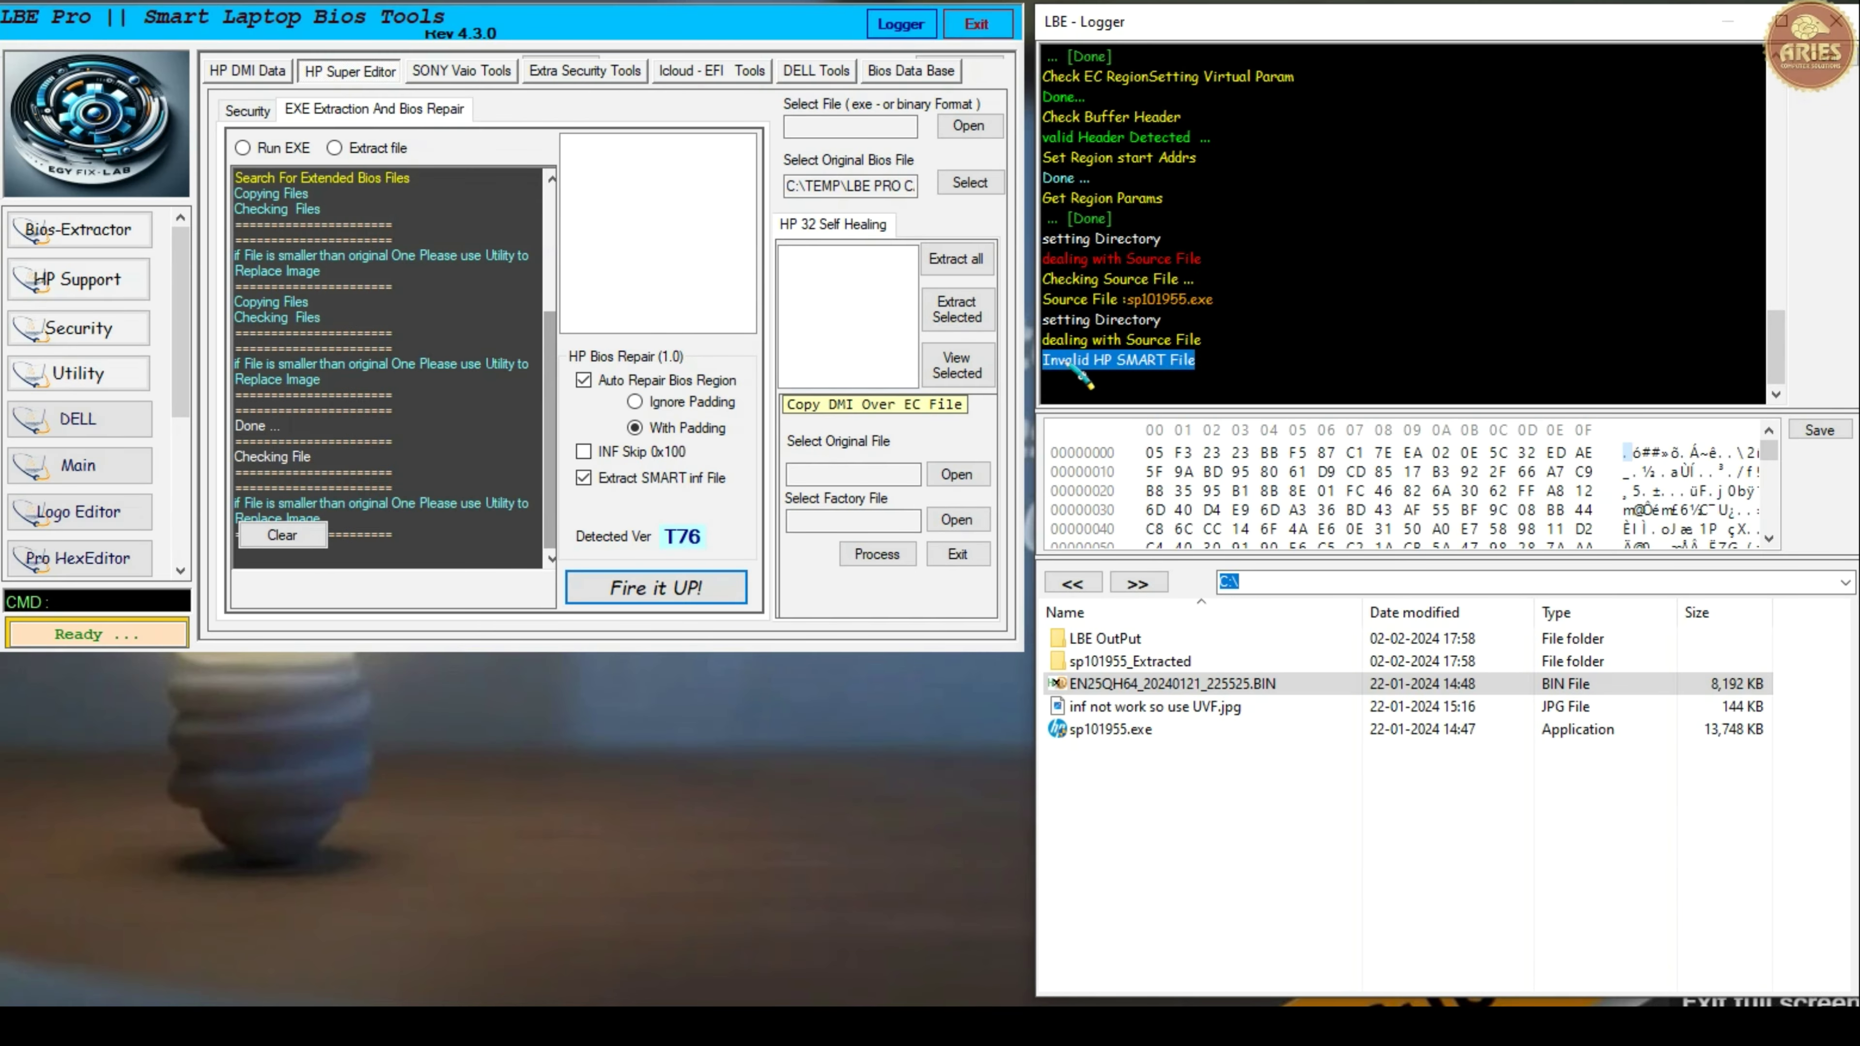
pyautogui.click(584, 478)
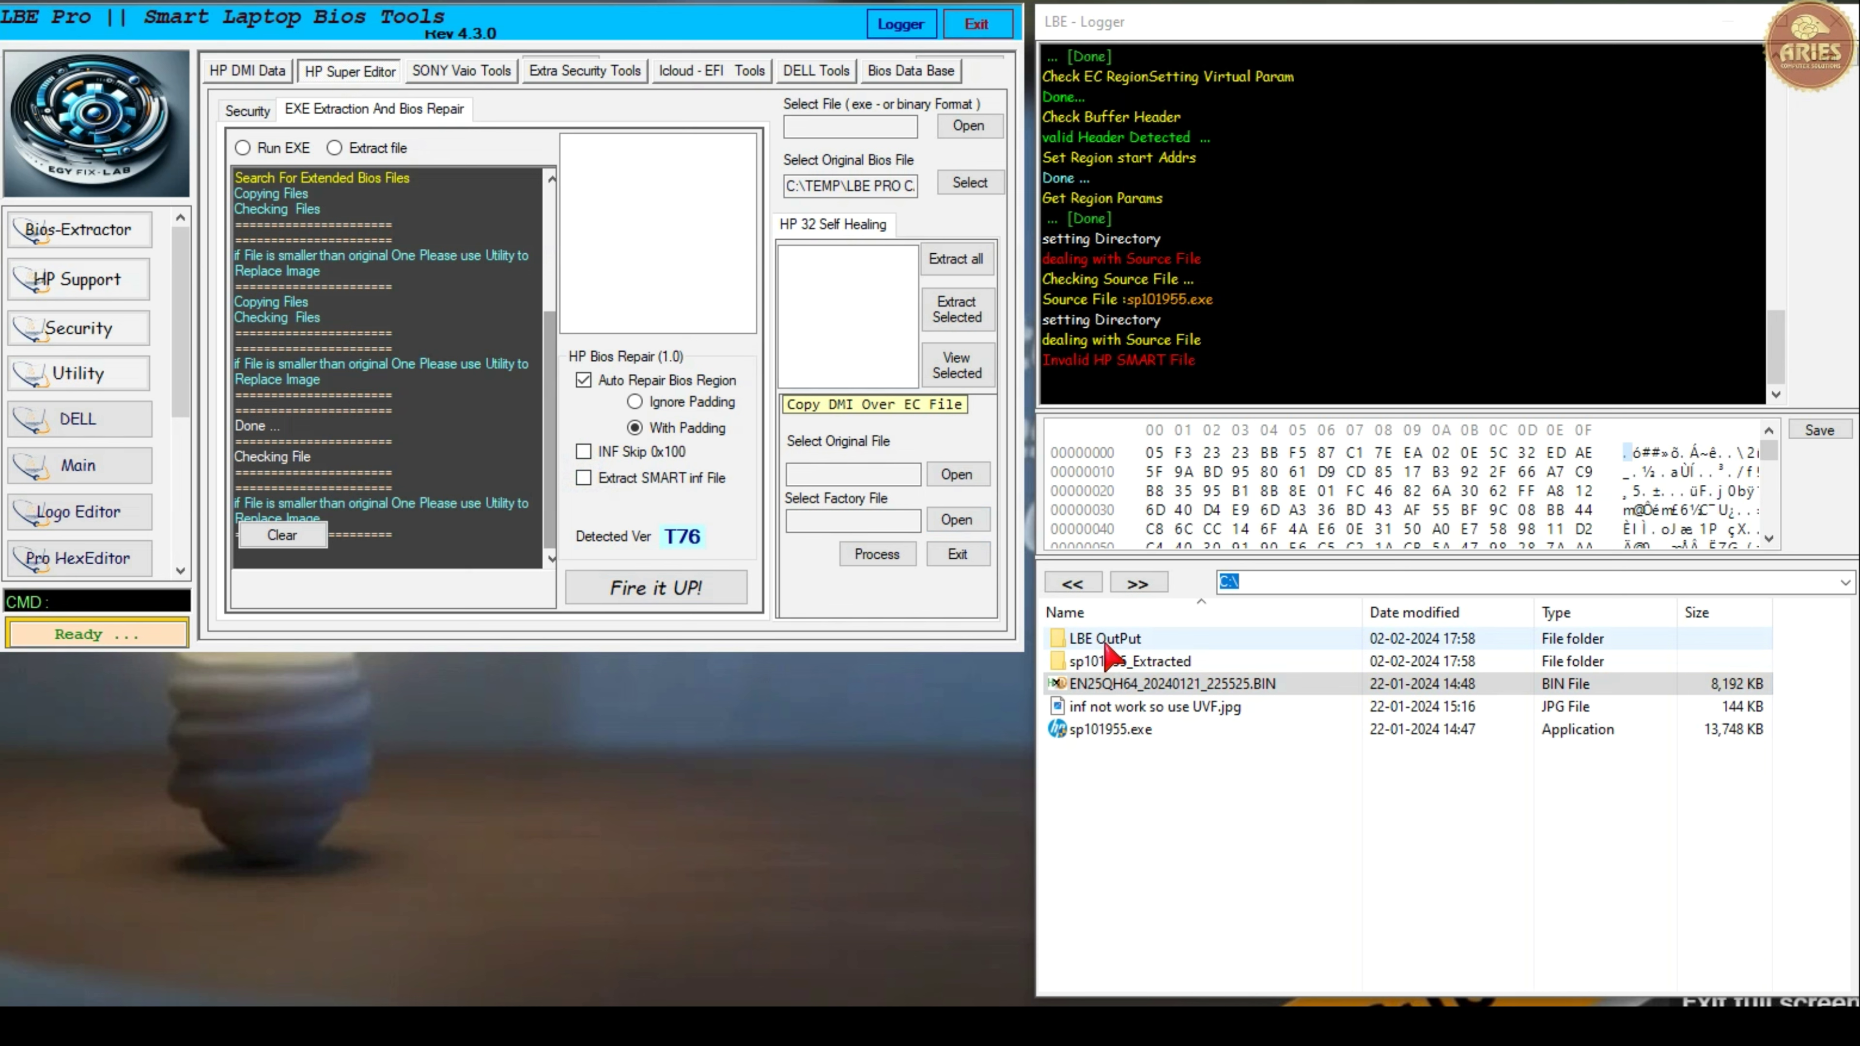
# - Open M74_0154.bin from the sp101955_Extracted folder in HxD, examine the BIOS family code at its end and reselect the file
pyautogui.doubleClick(1111, 655)
pyautogui.scroll(-3, 1274, 798)
pyautogui.scroll(-1, 1275, 798)
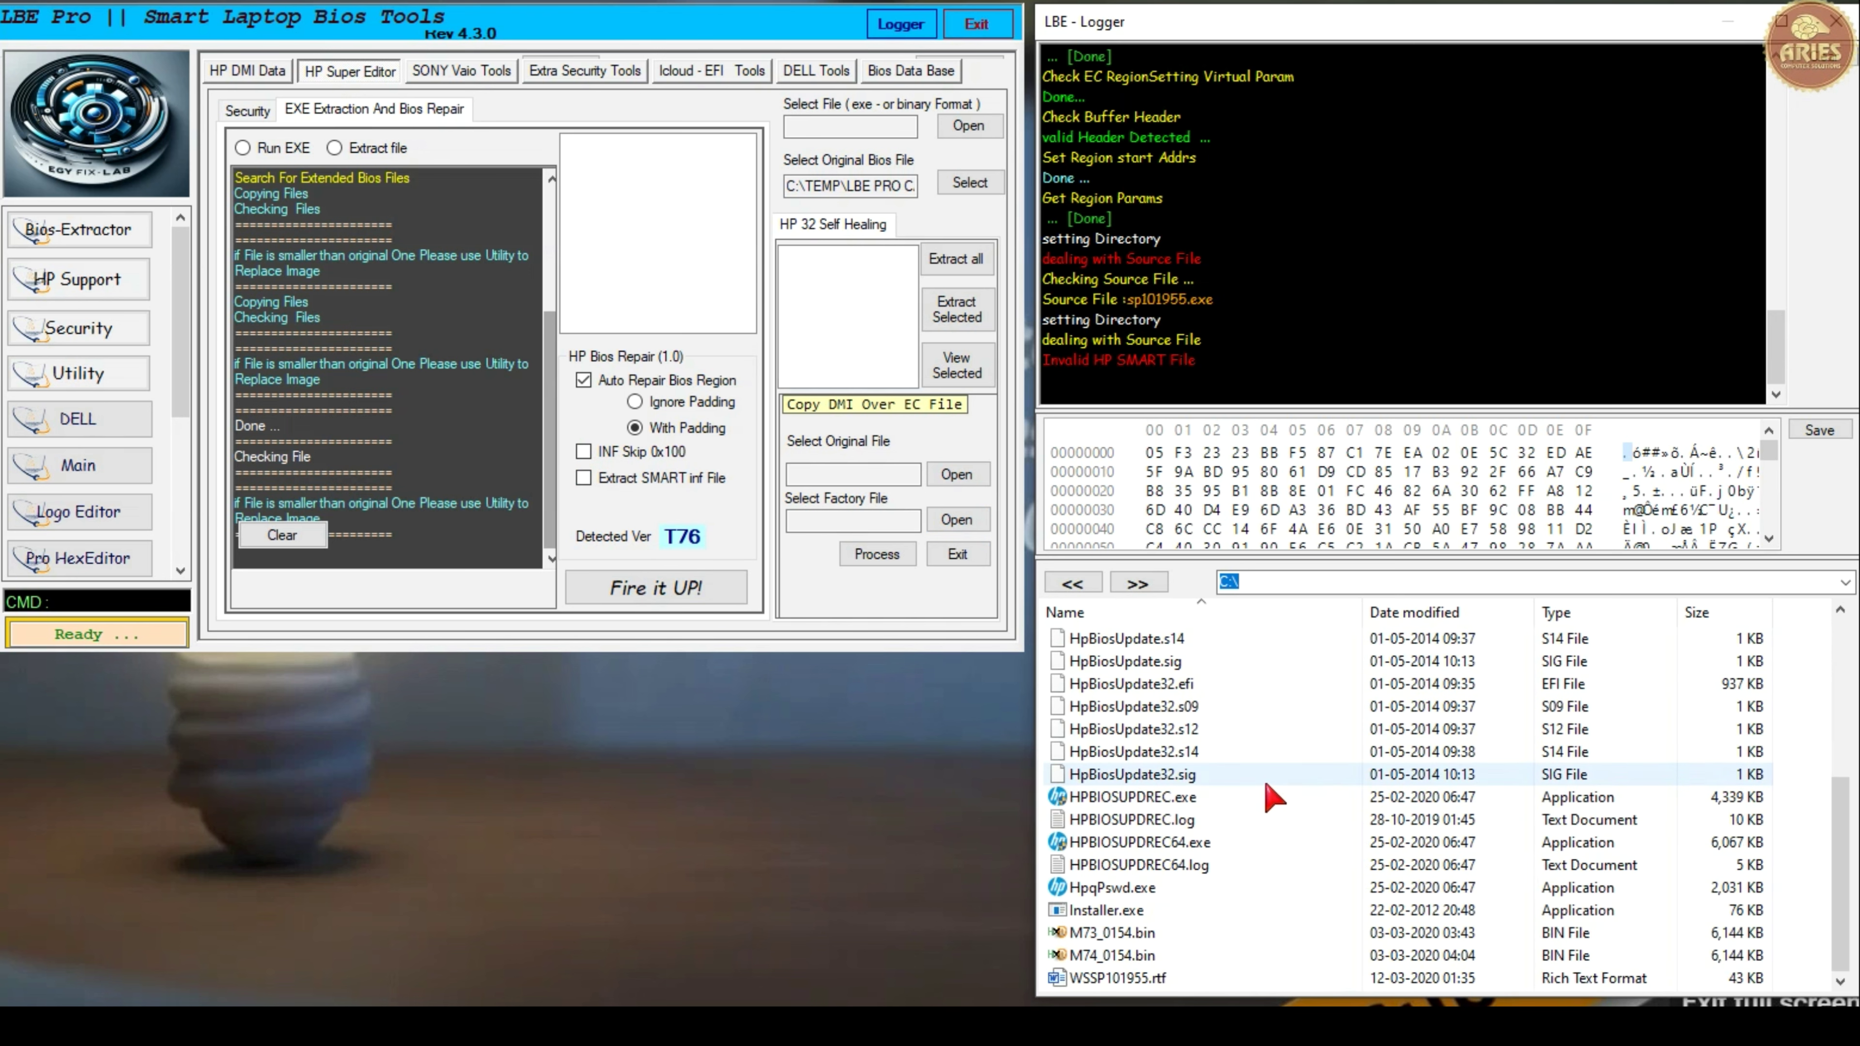
pyautogui.click(1142, 956)
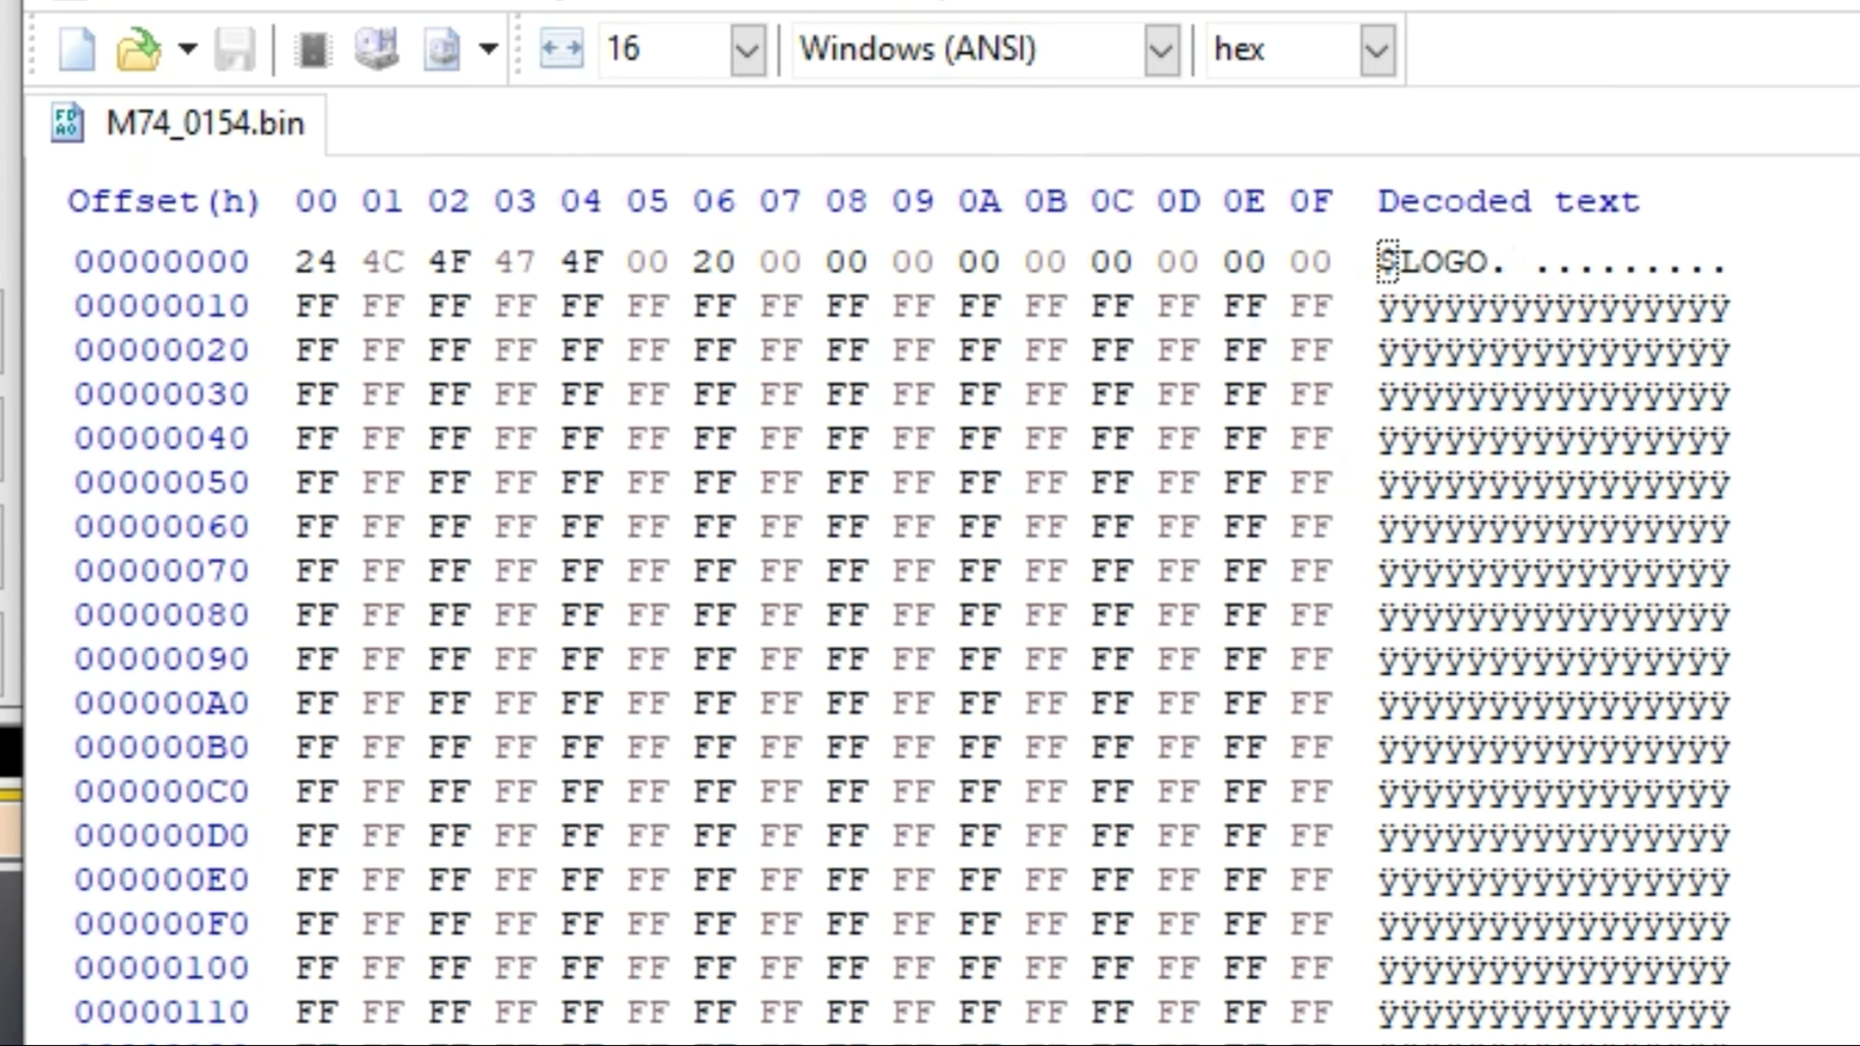
pyautogui.hotkey('ctrl', 'End')
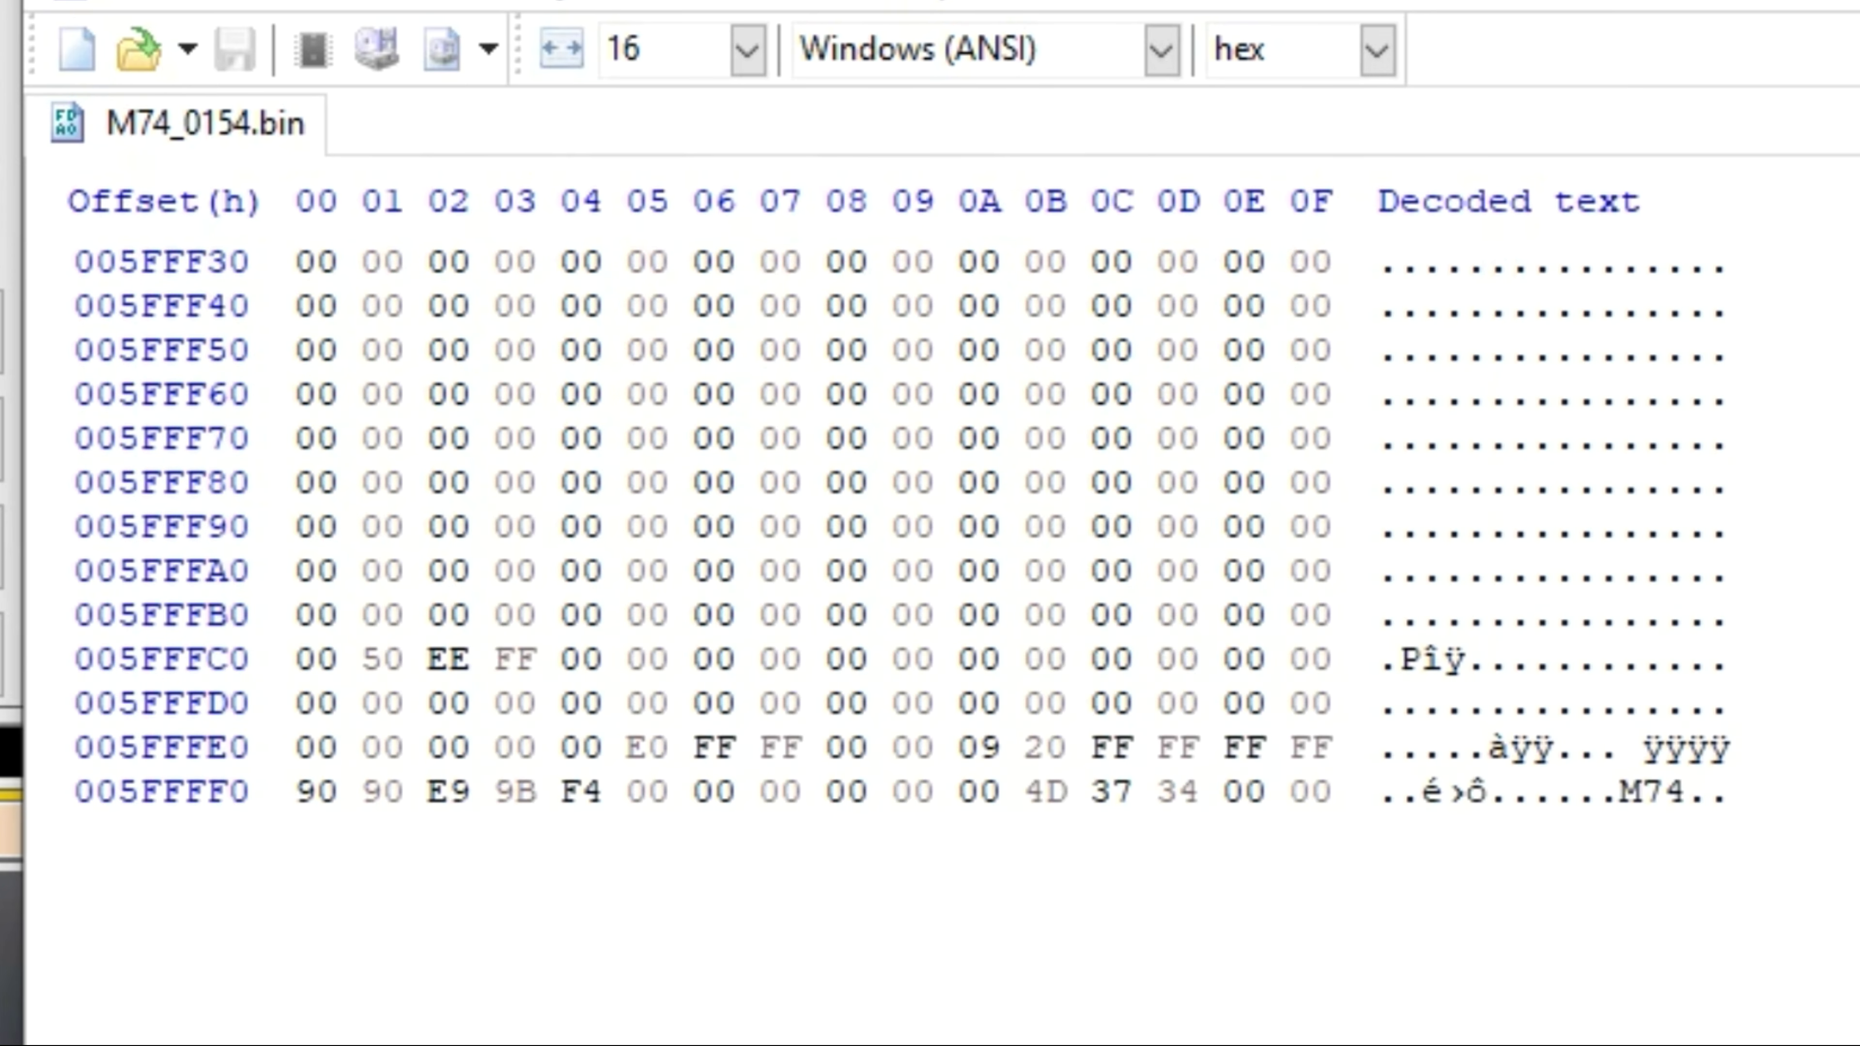
pyautogui.scroll(2, 1556, 835)
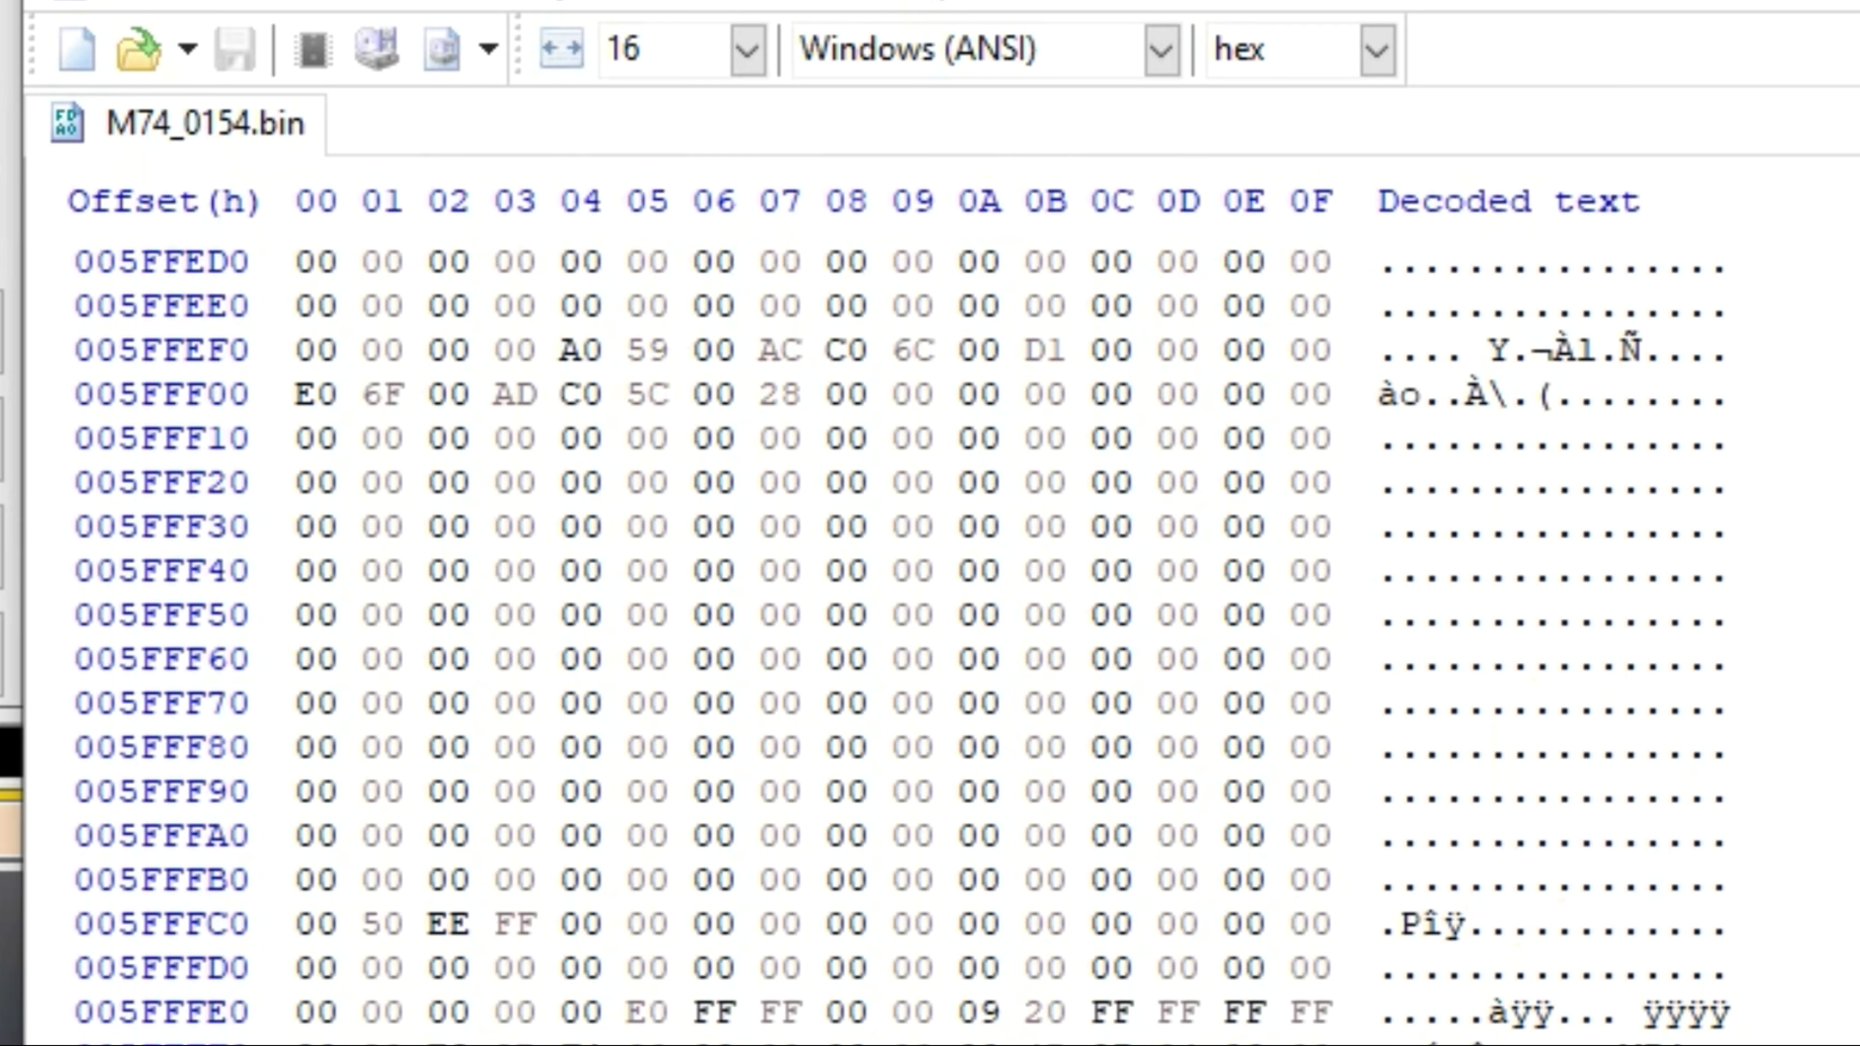
pyautogui.moveTo(1621, 1045); pyautogui.dragTo(1684, 1045)
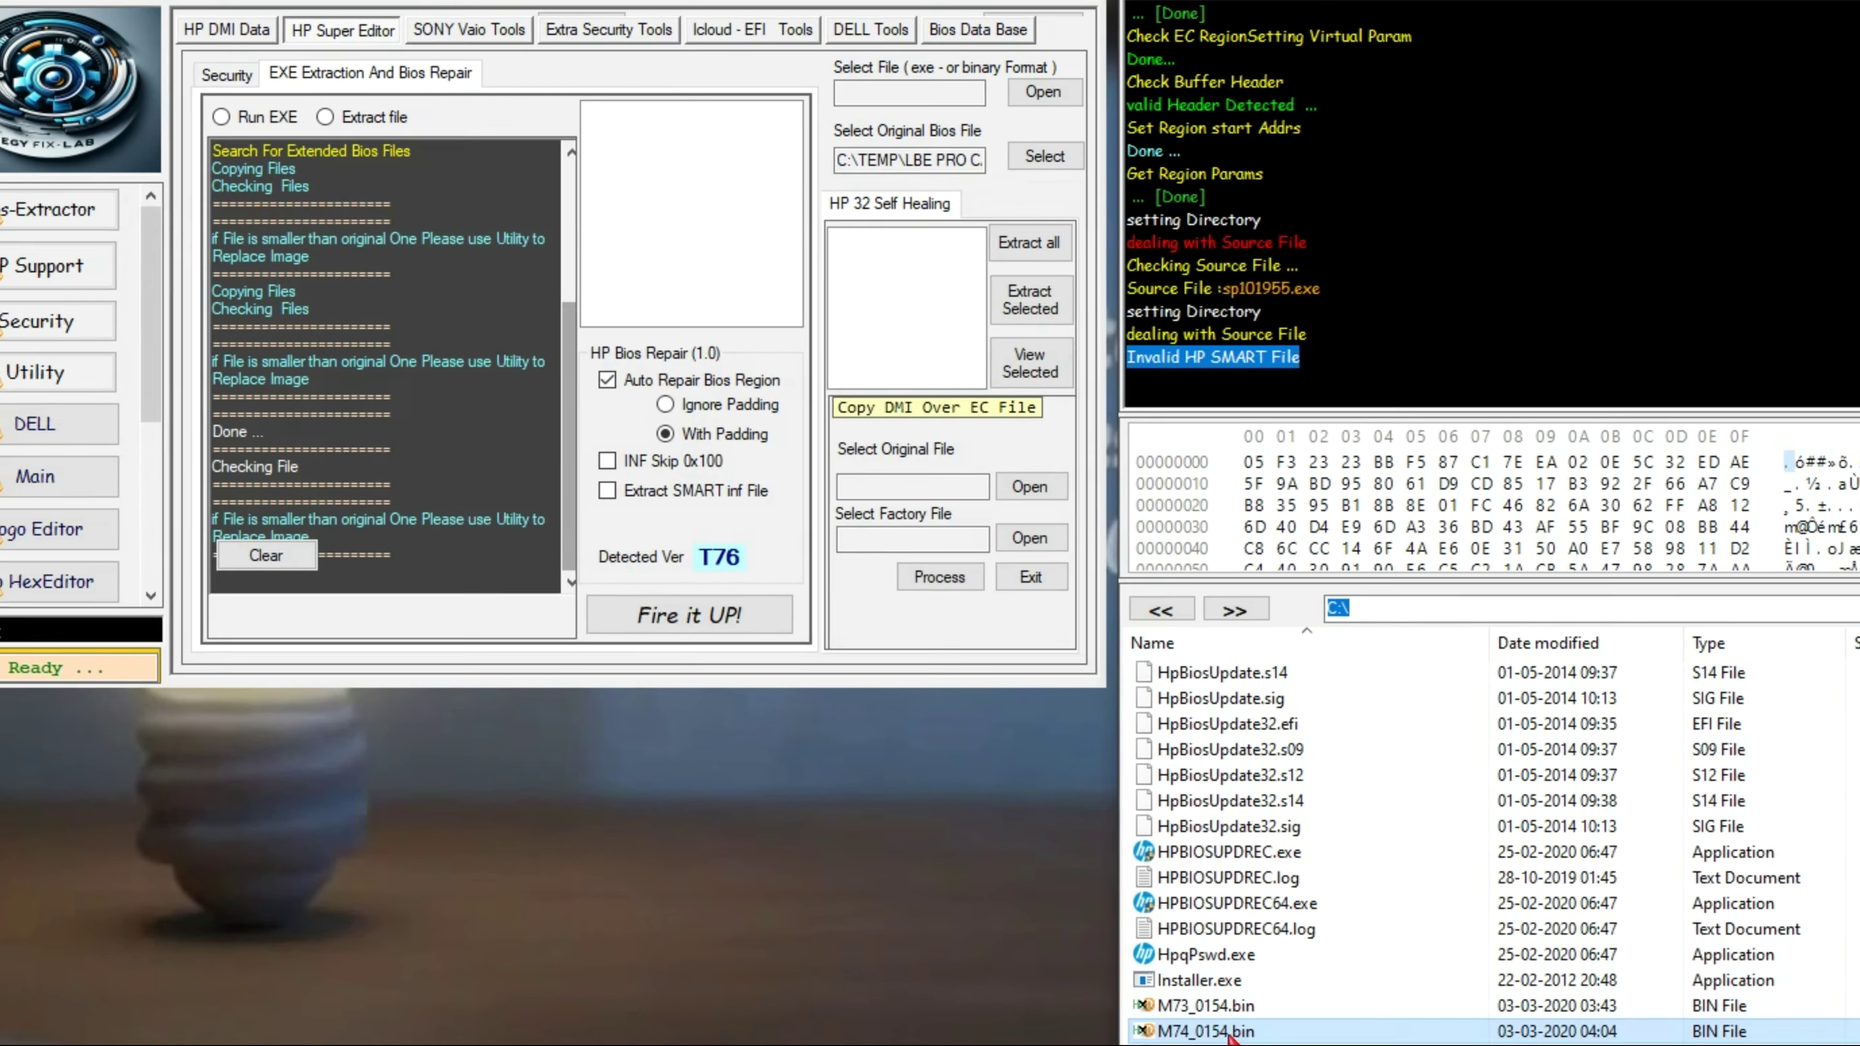
pyautogui.click(1142, 991)
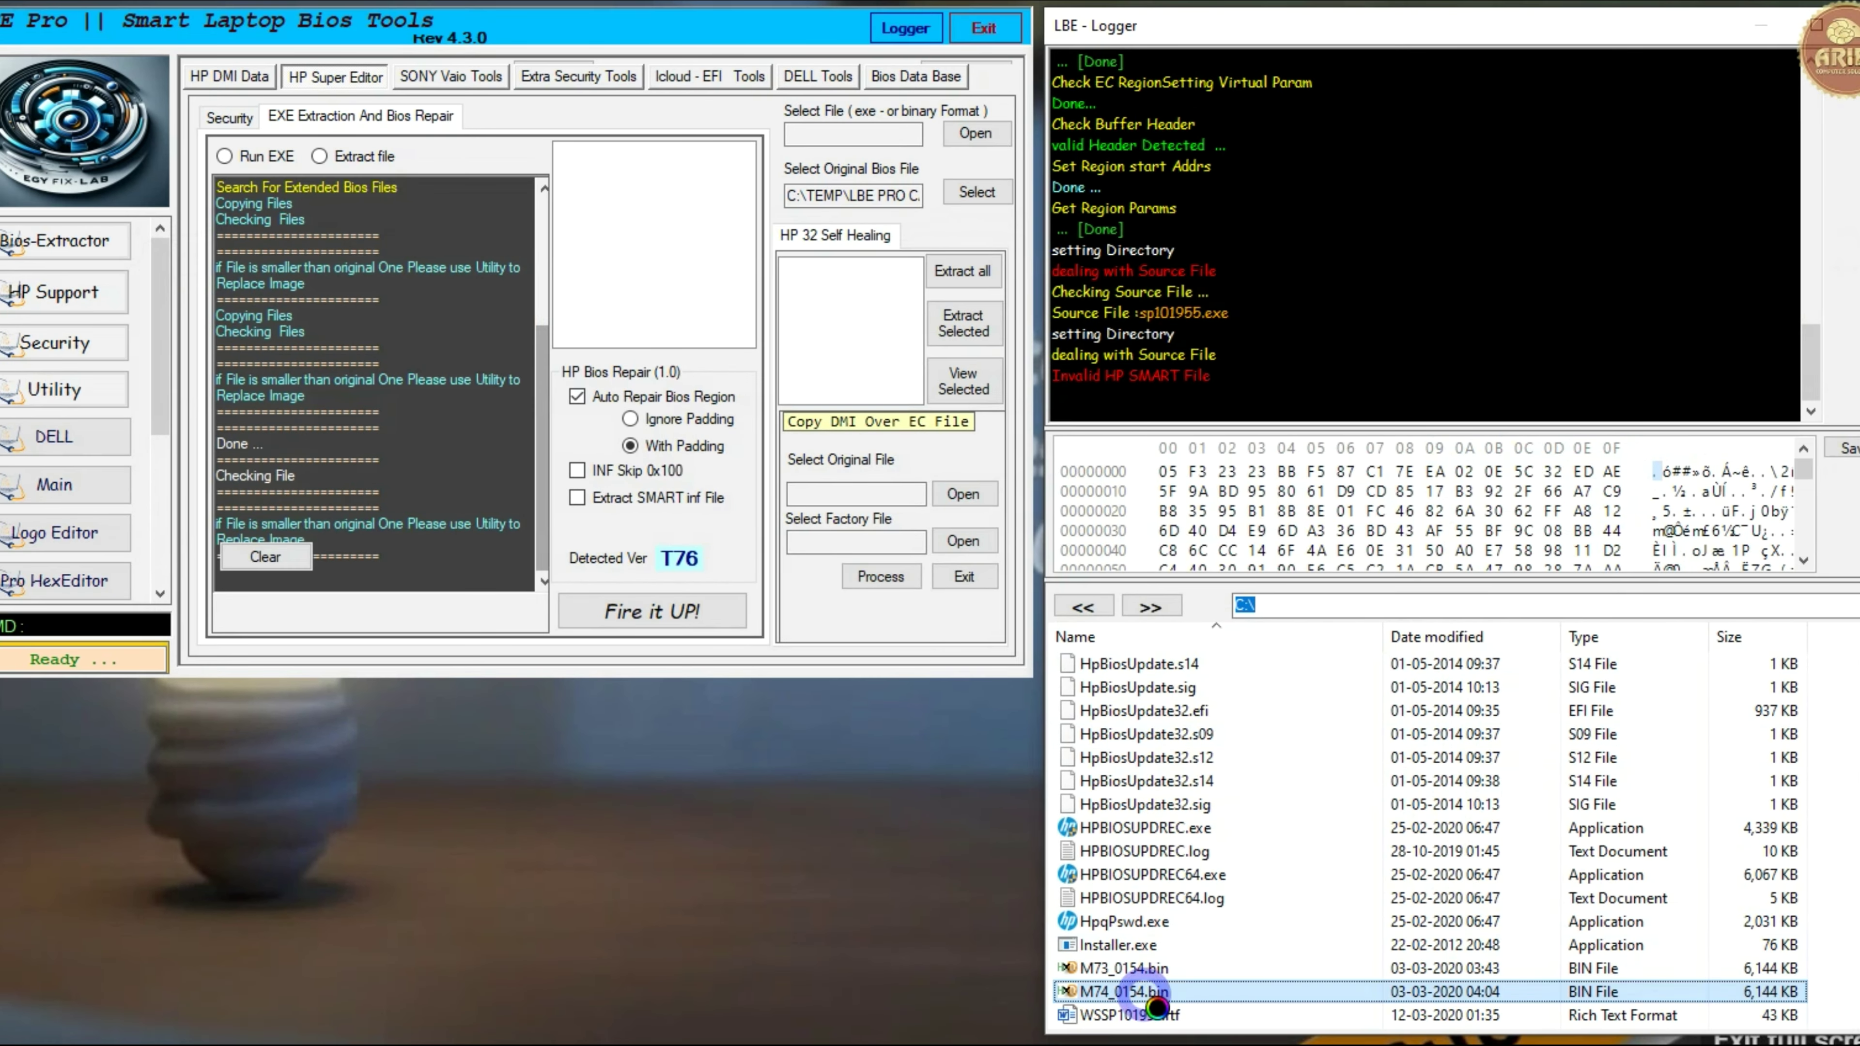
# - Copy M74_0154.bin from the sp101955_Extracted folder into its parent case-study folder
pyautogui.rightClick(1146, 993)
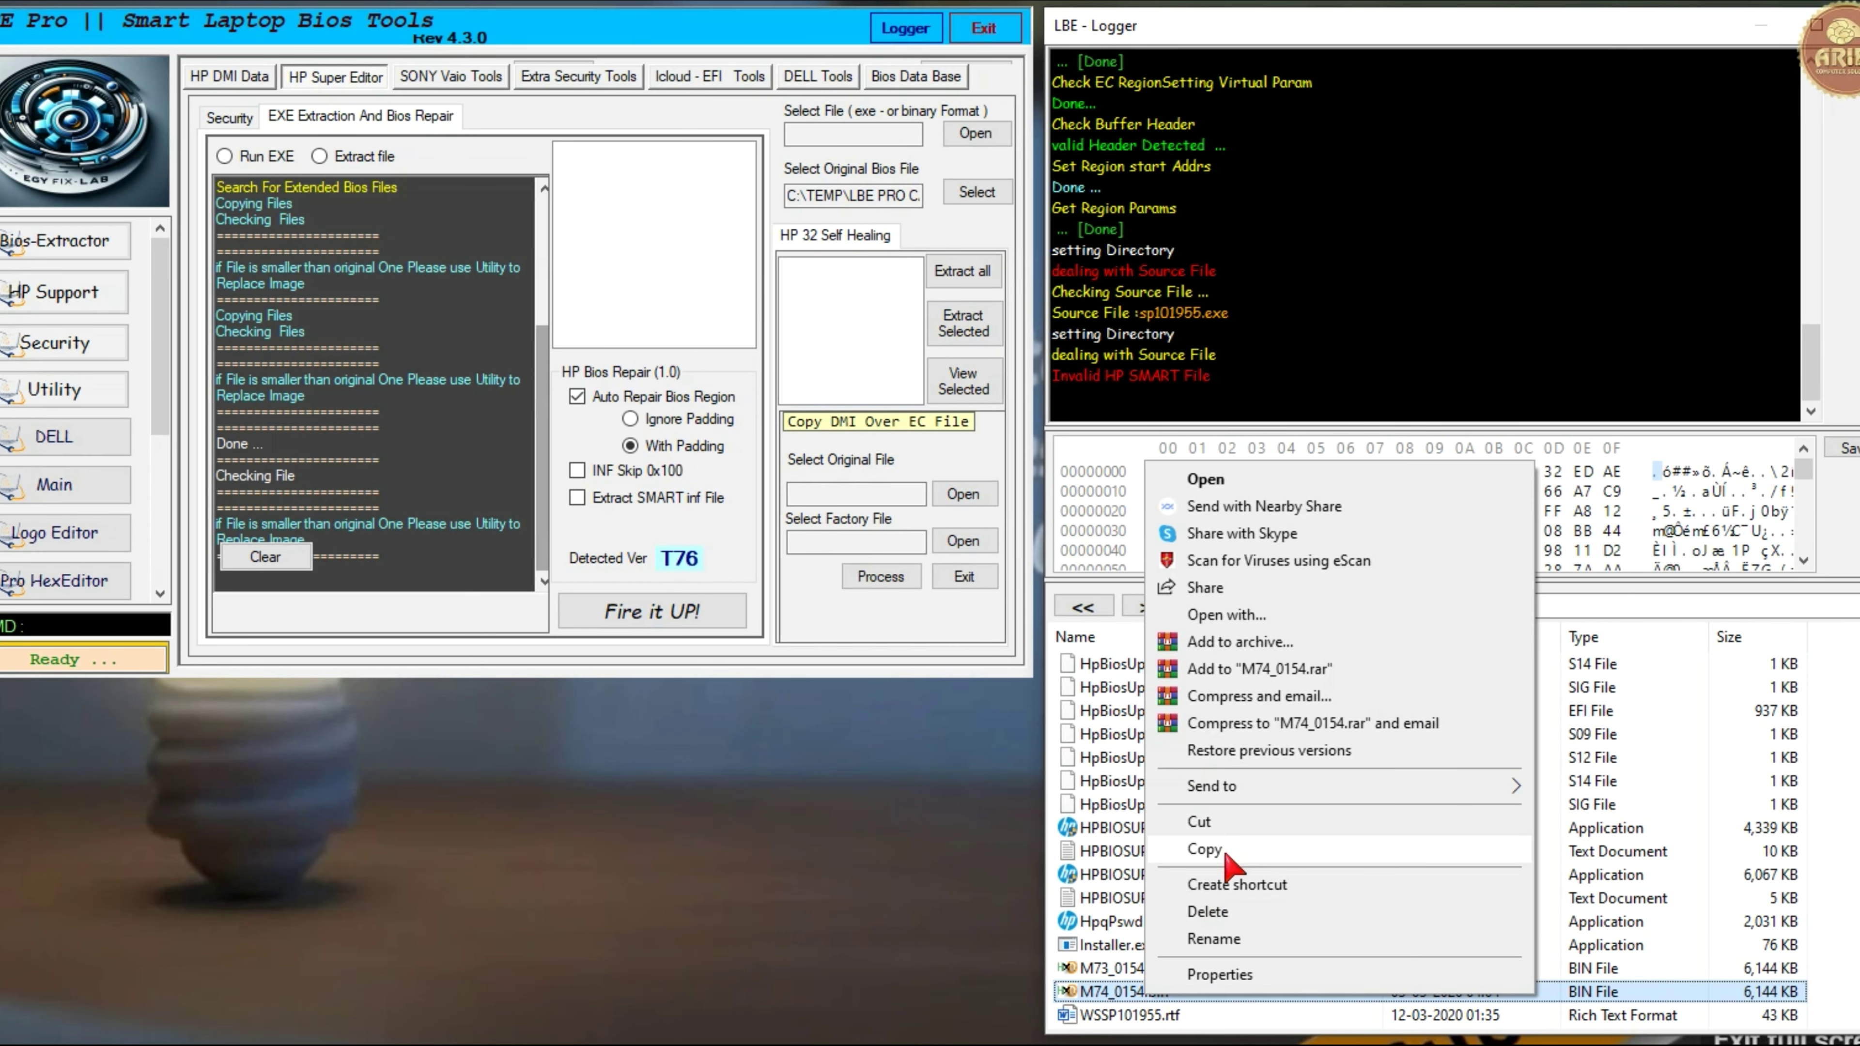
pyautogui.click(1226, 851)
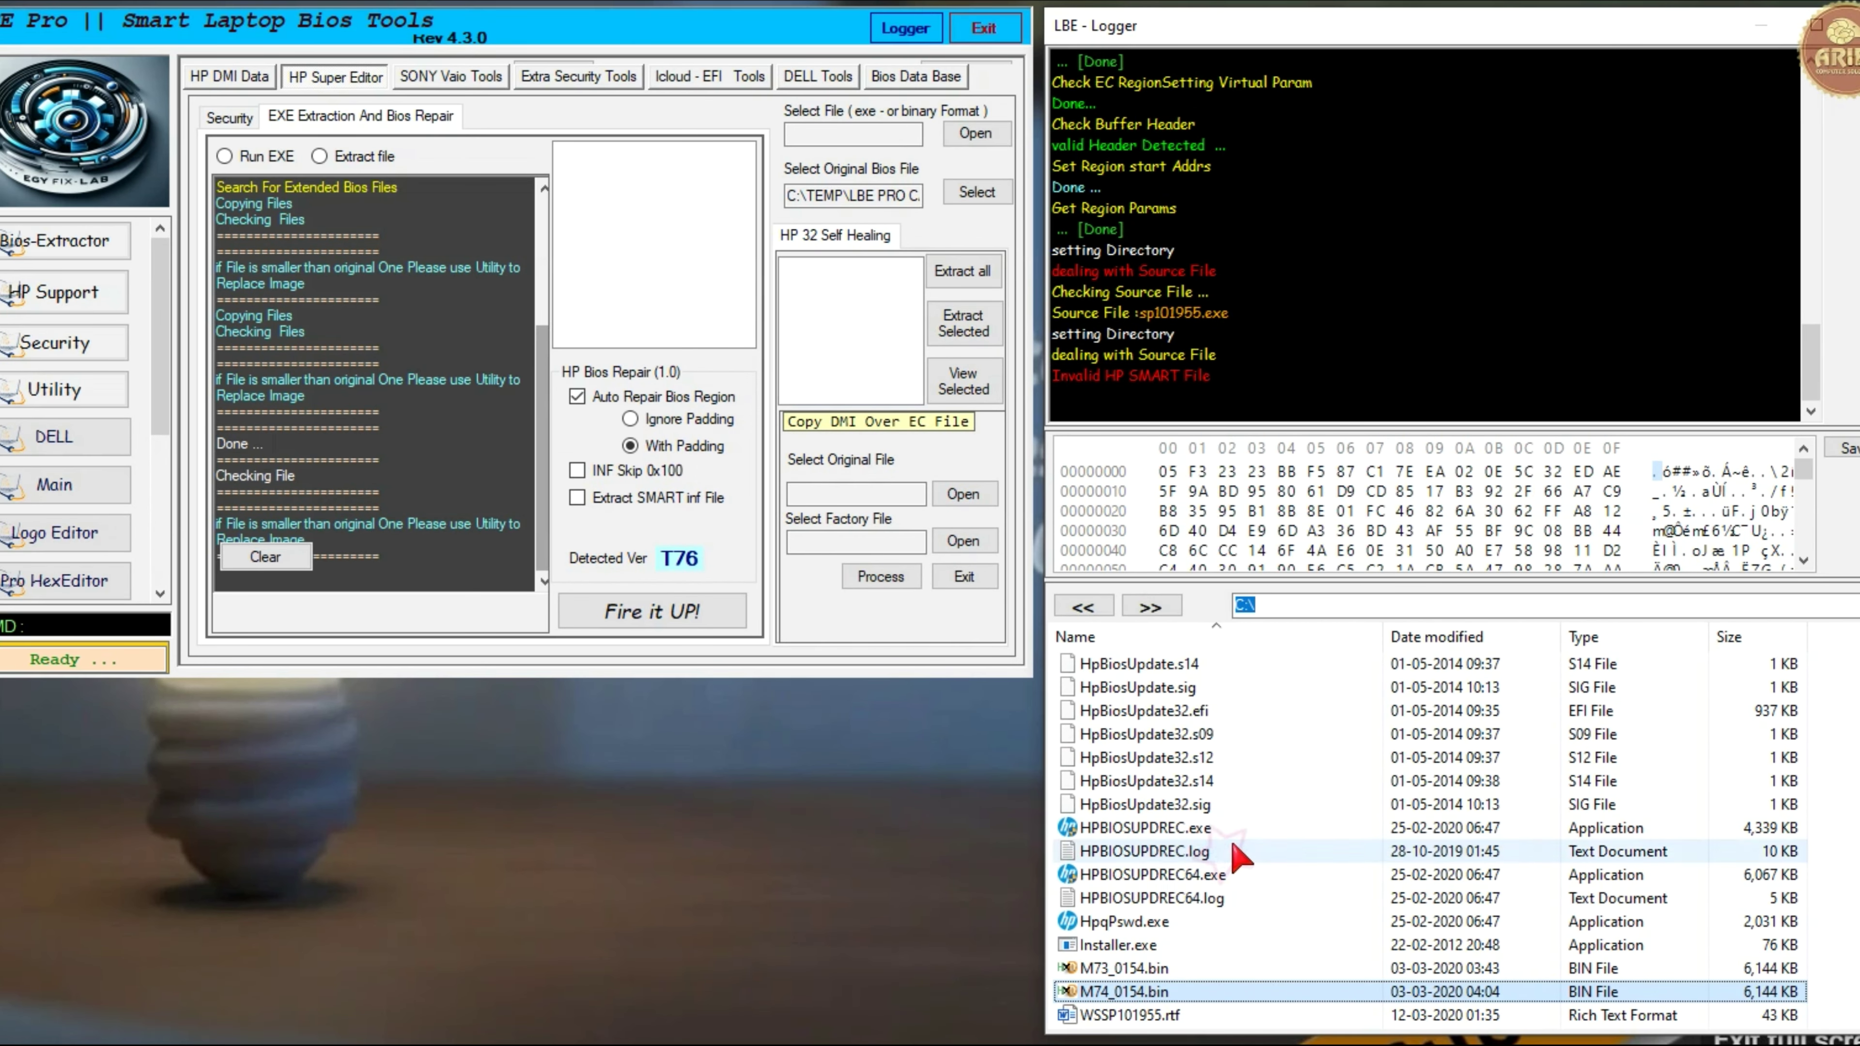
pyautogui.click(1082, 607)
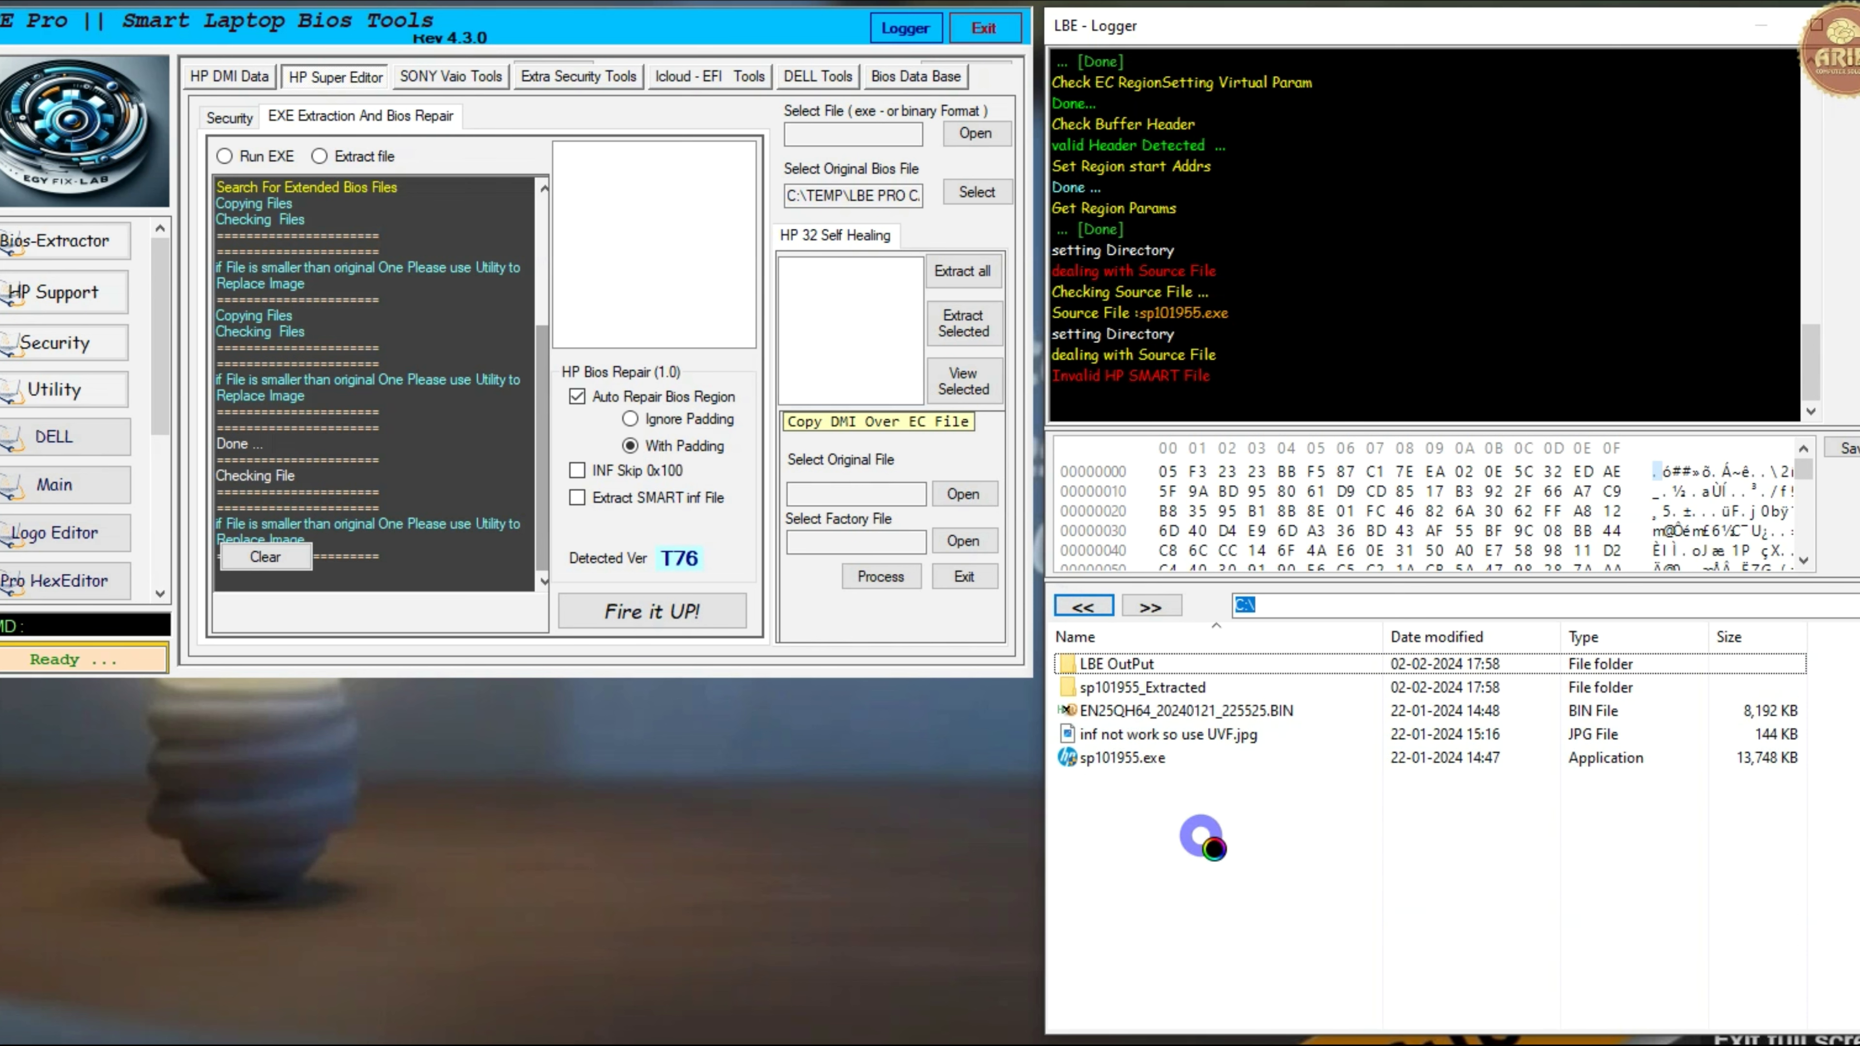
pyautogui.rightClick(1204, 837)
pyautogui.click(1274, 601)
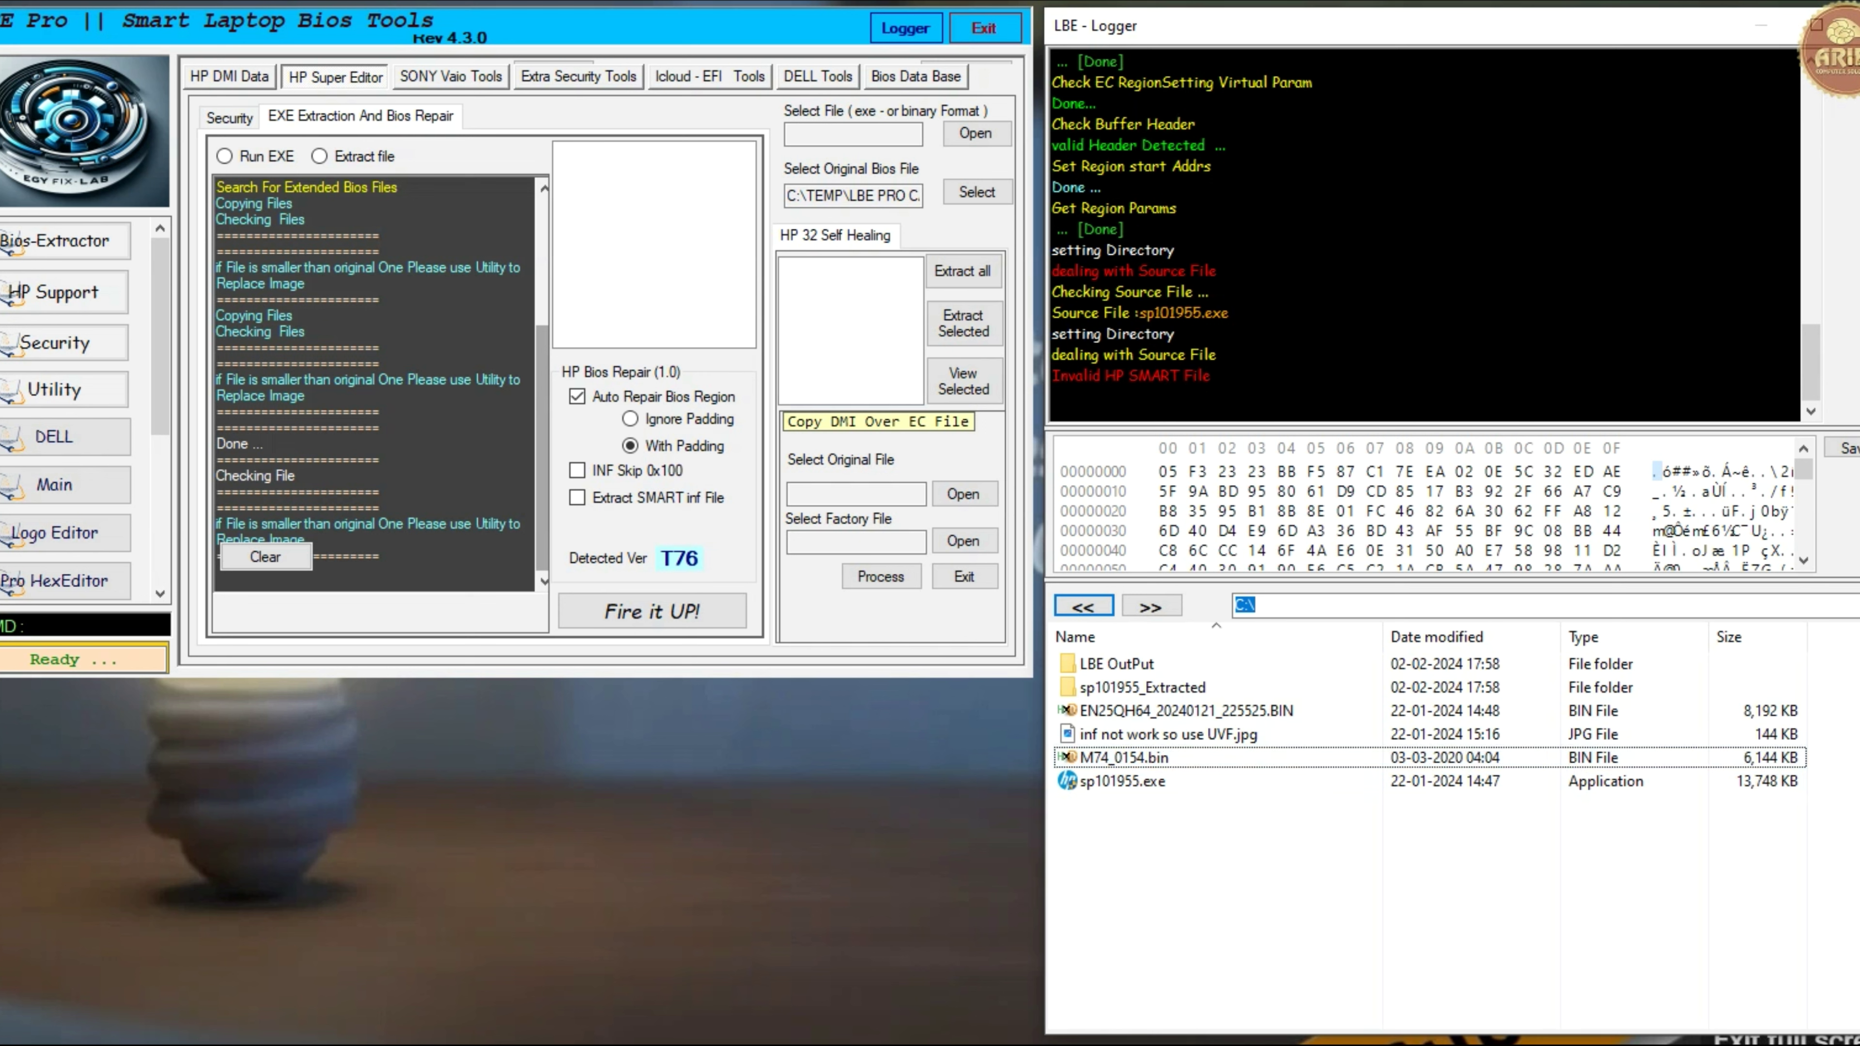
# - Open UEFI Operations through the command console, and view and close the console's list of commands
pyautogui.click(51, 624)
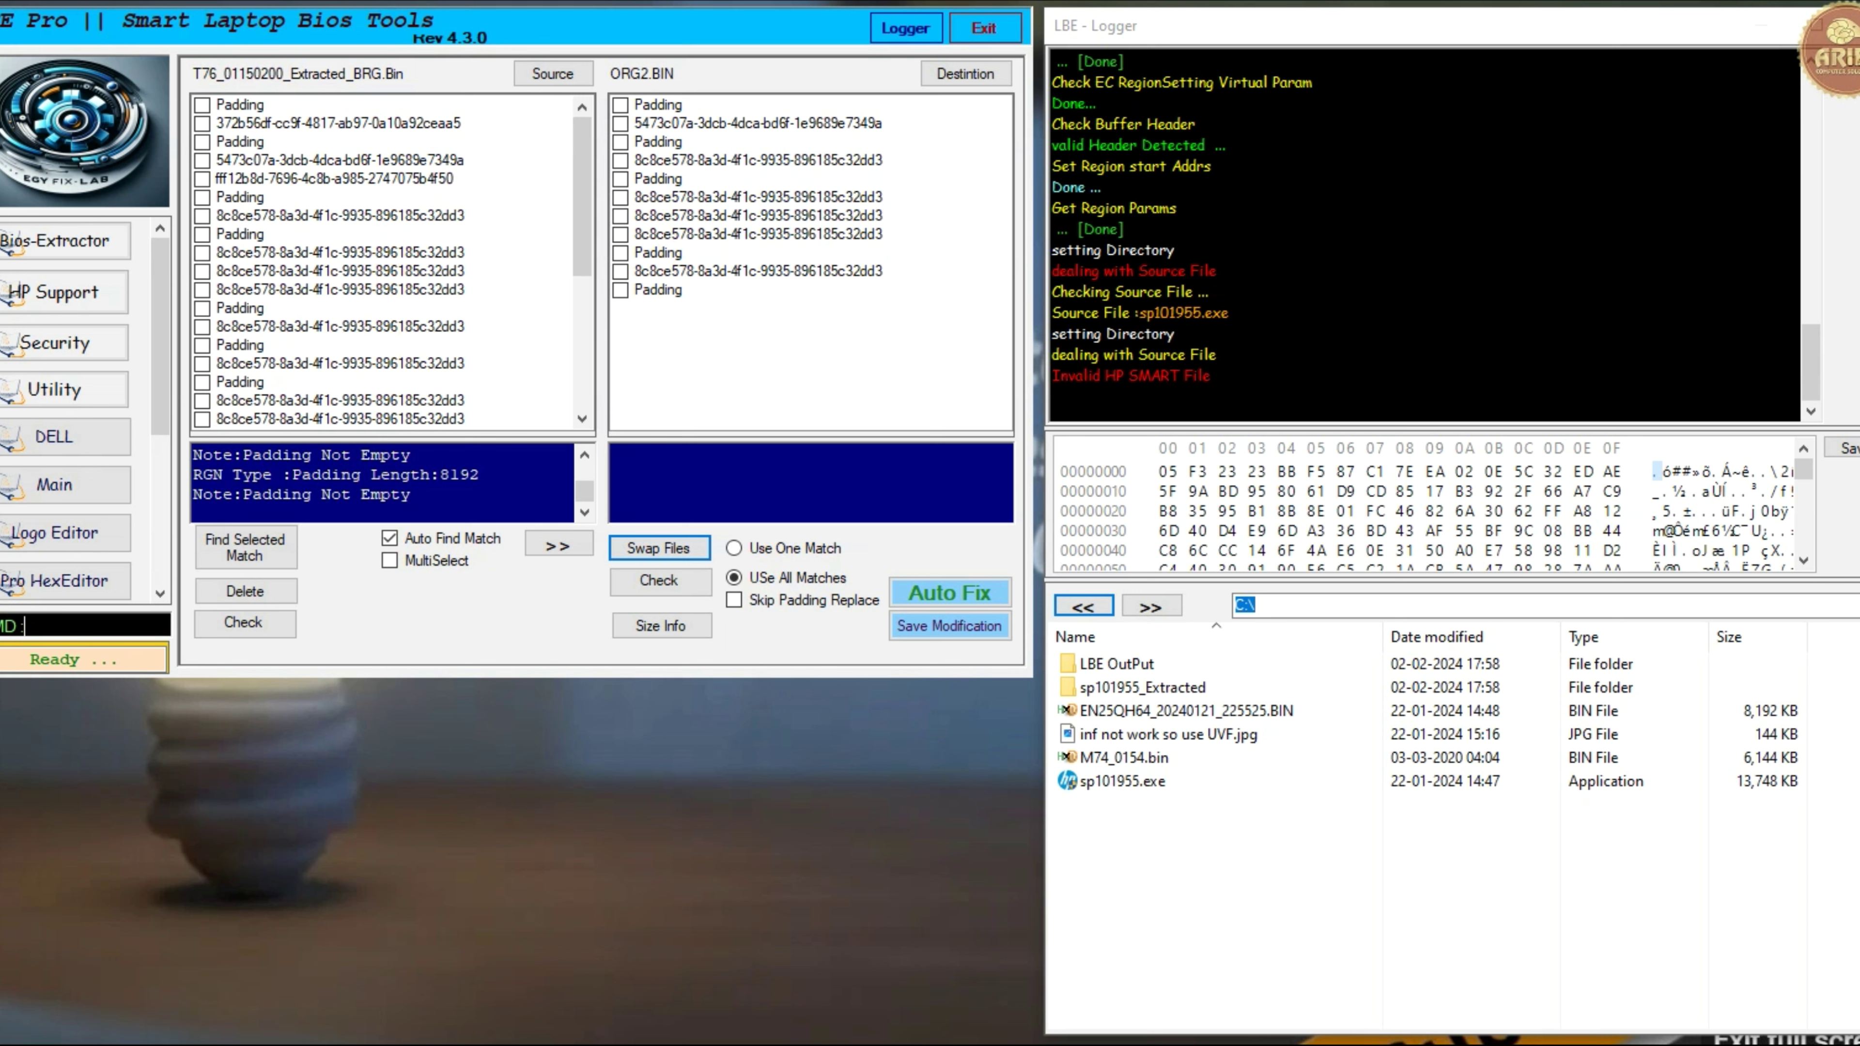
pyautogui.press('Return')
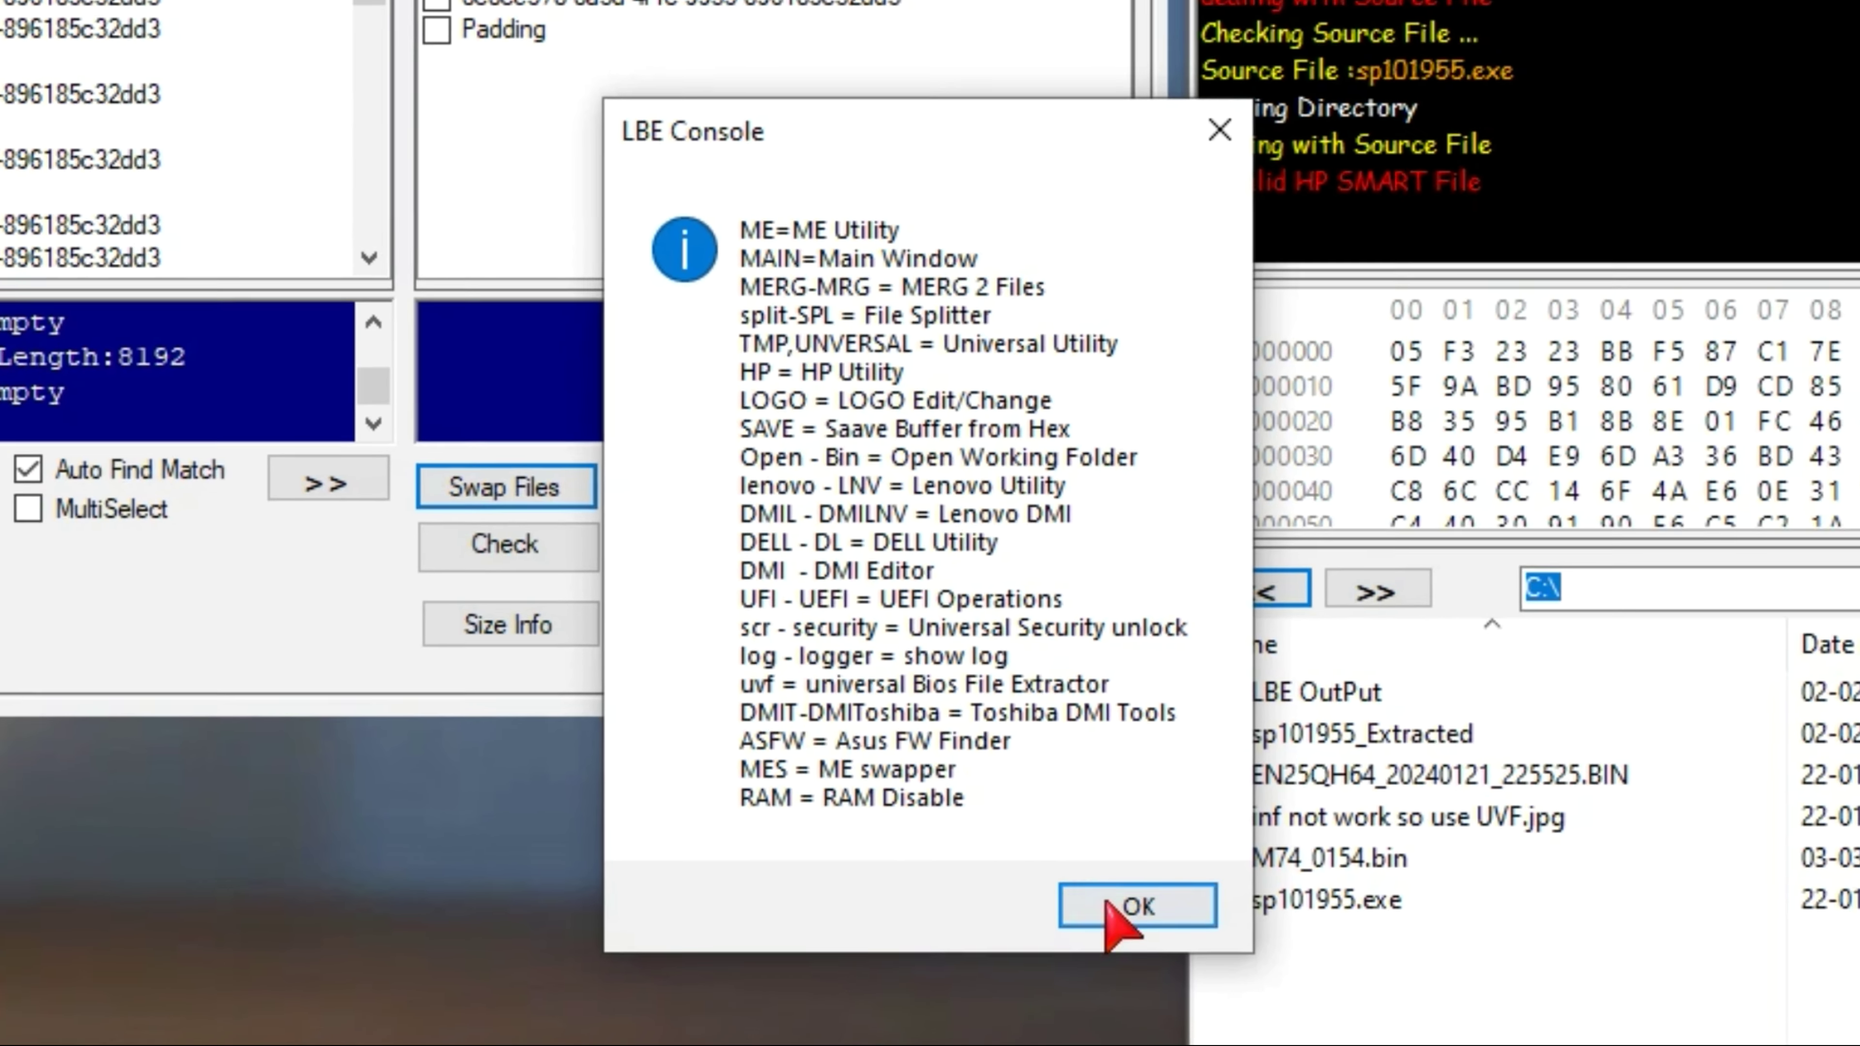
pyautogui.click(1171, 942)
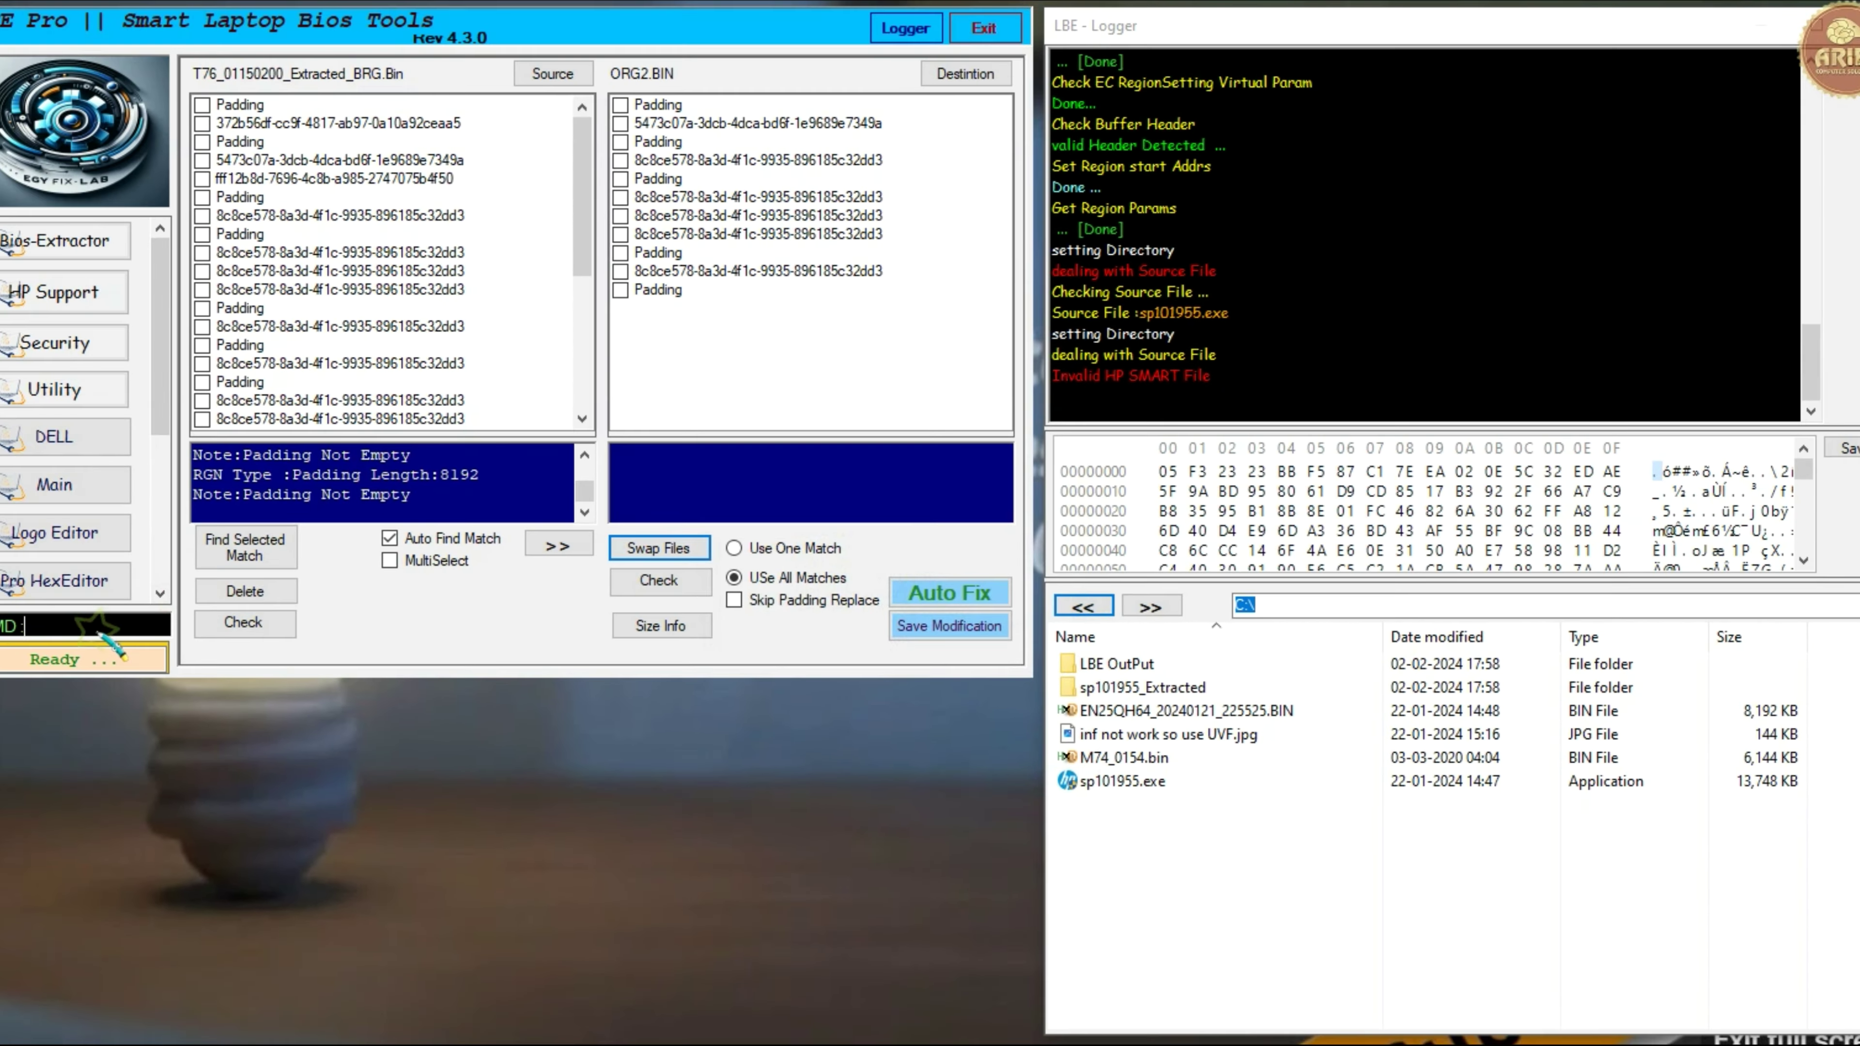
# - Repair EN25QH64_20240121_225525.BIN with M74_0154.bin in the UVF extractor, with Process Padding enabled
pyautogui.click(1131, 714)
pyautogui.keyDown('ctrl'); pyautogui.click(1127, 760); pyautogui.keyUp('ctrl')
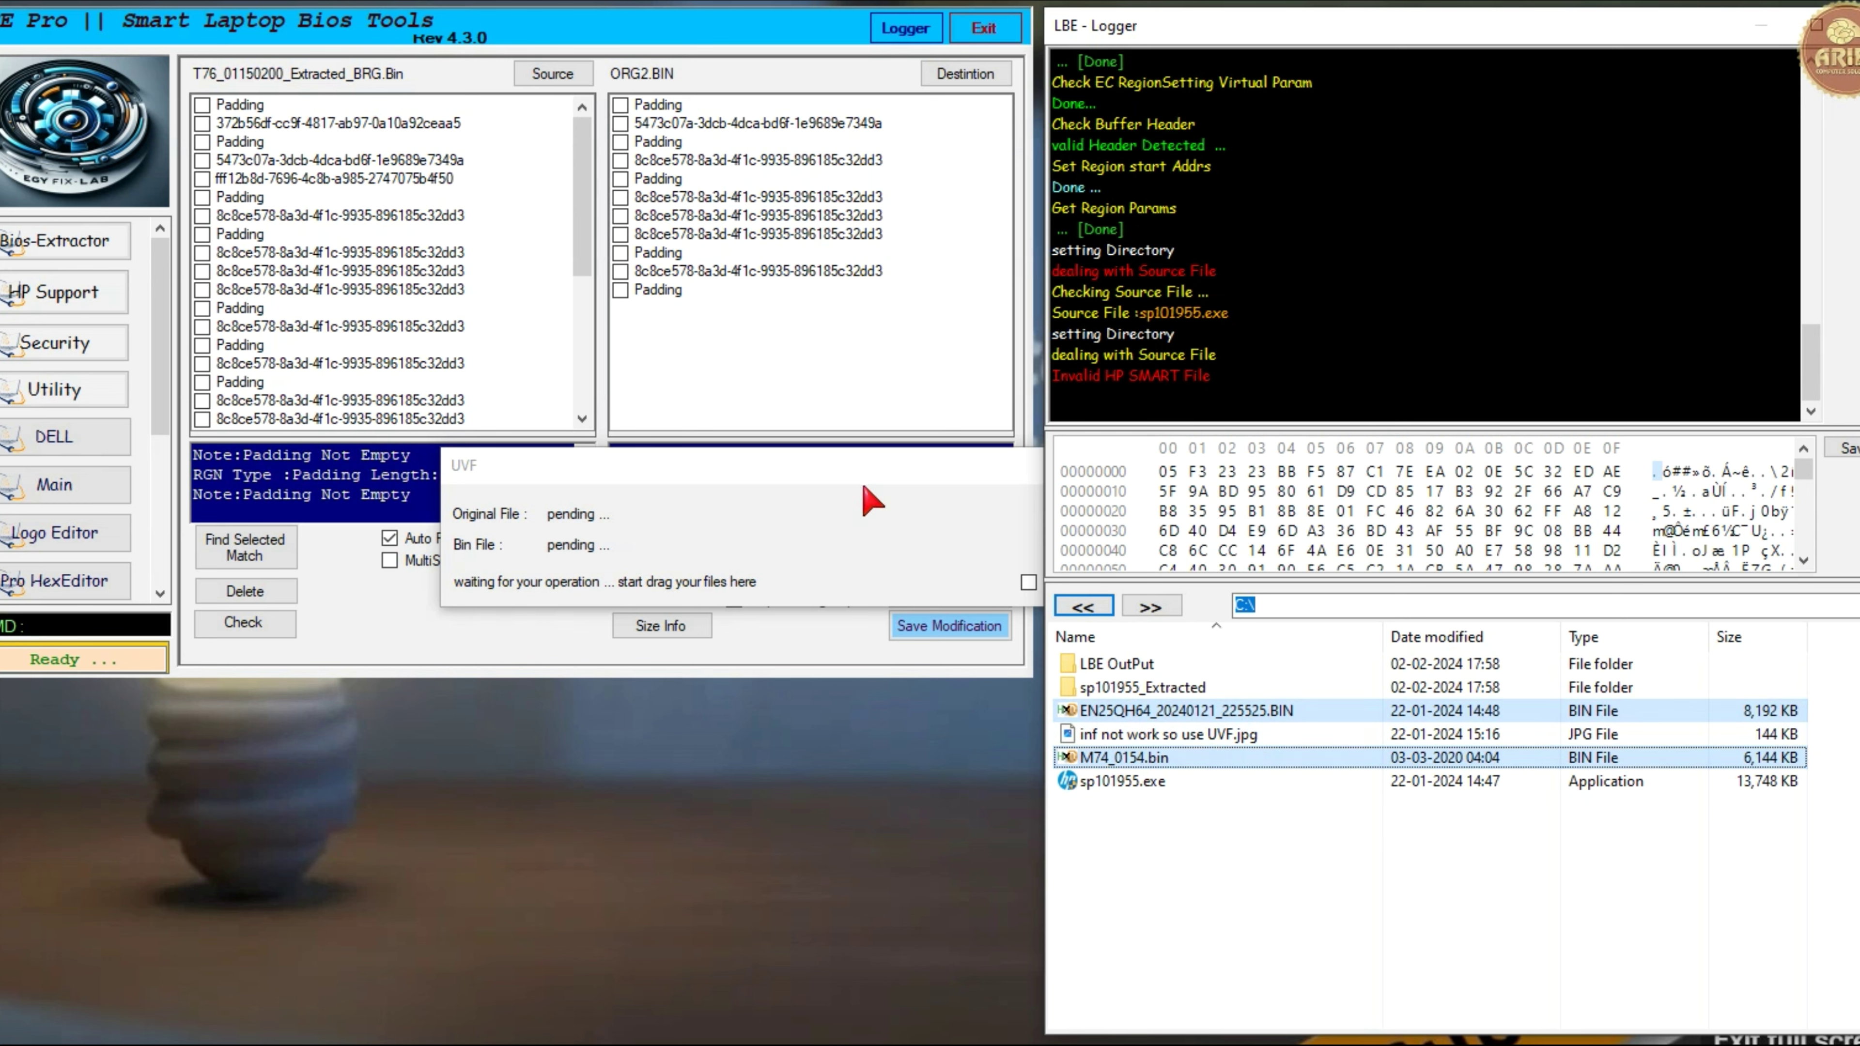
pyautogui.moveTo(1165, 759); pyautogui.dragTo(688, 516)
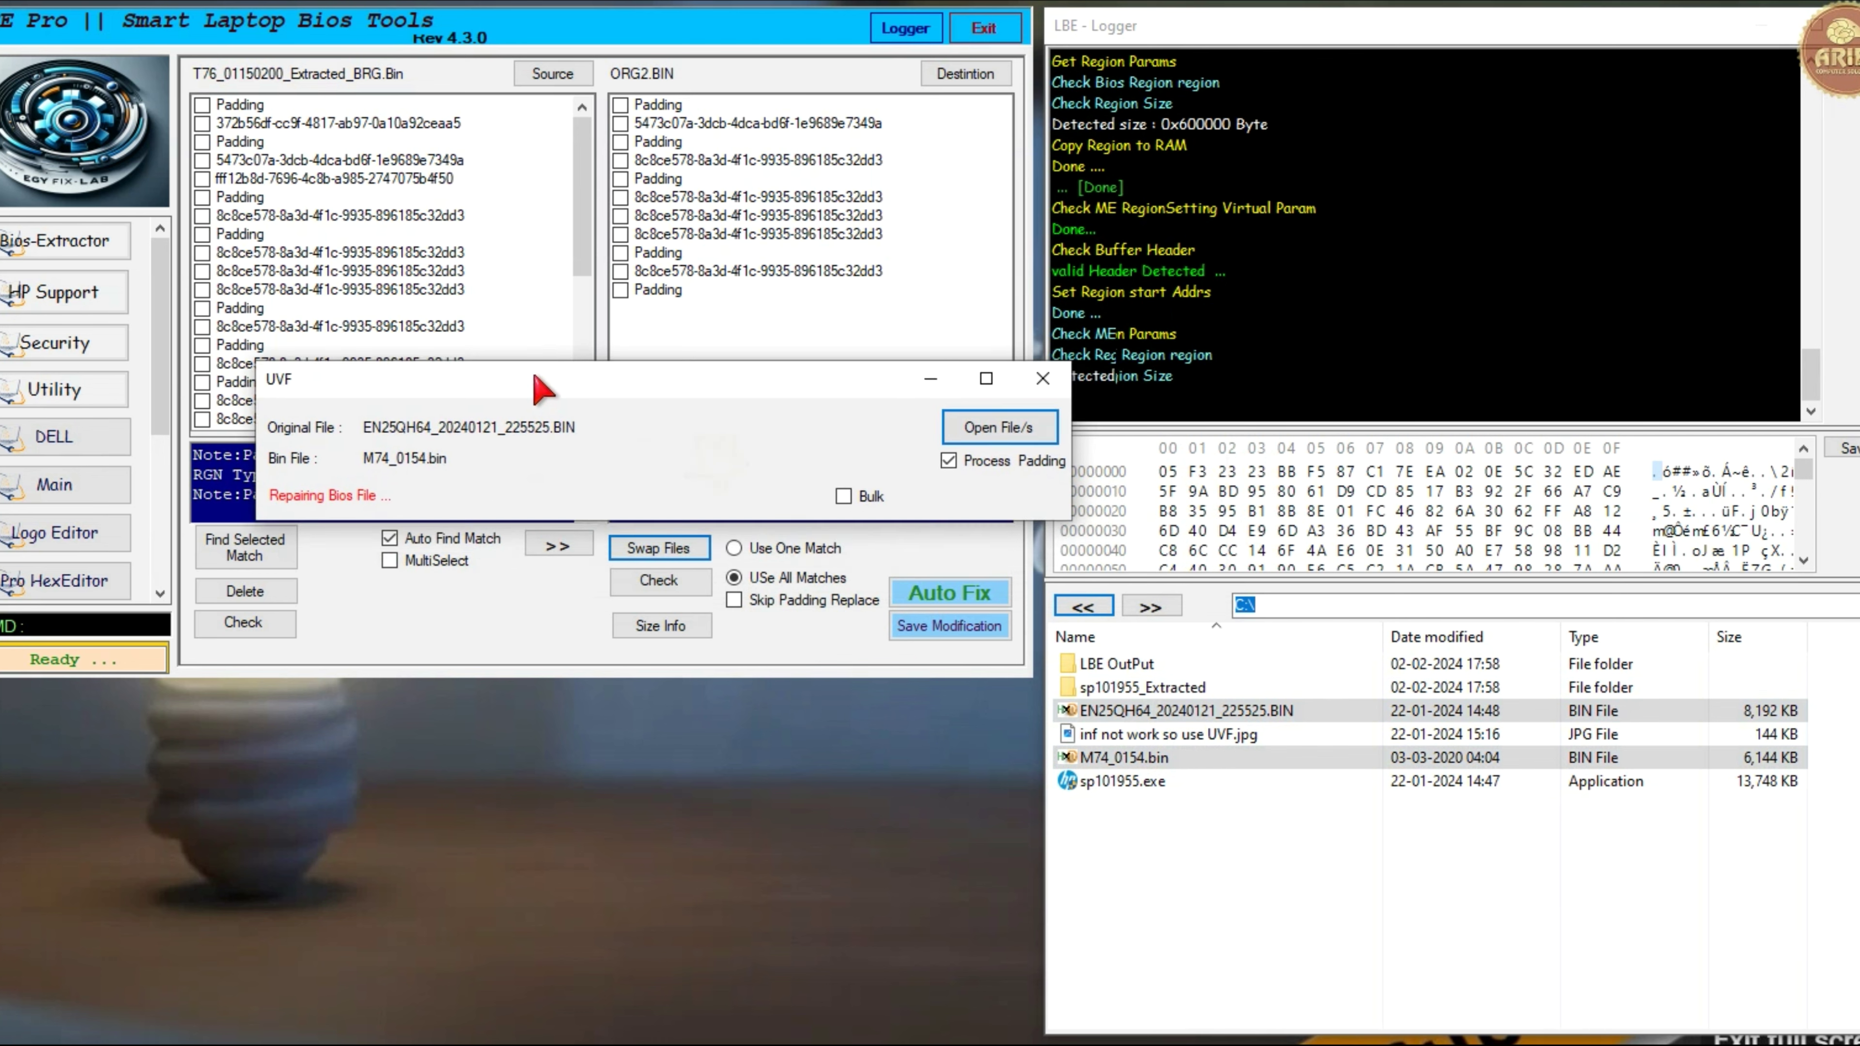
pyautogui.moveTo(541, 389); pyautogui.dragTo(521, 378)
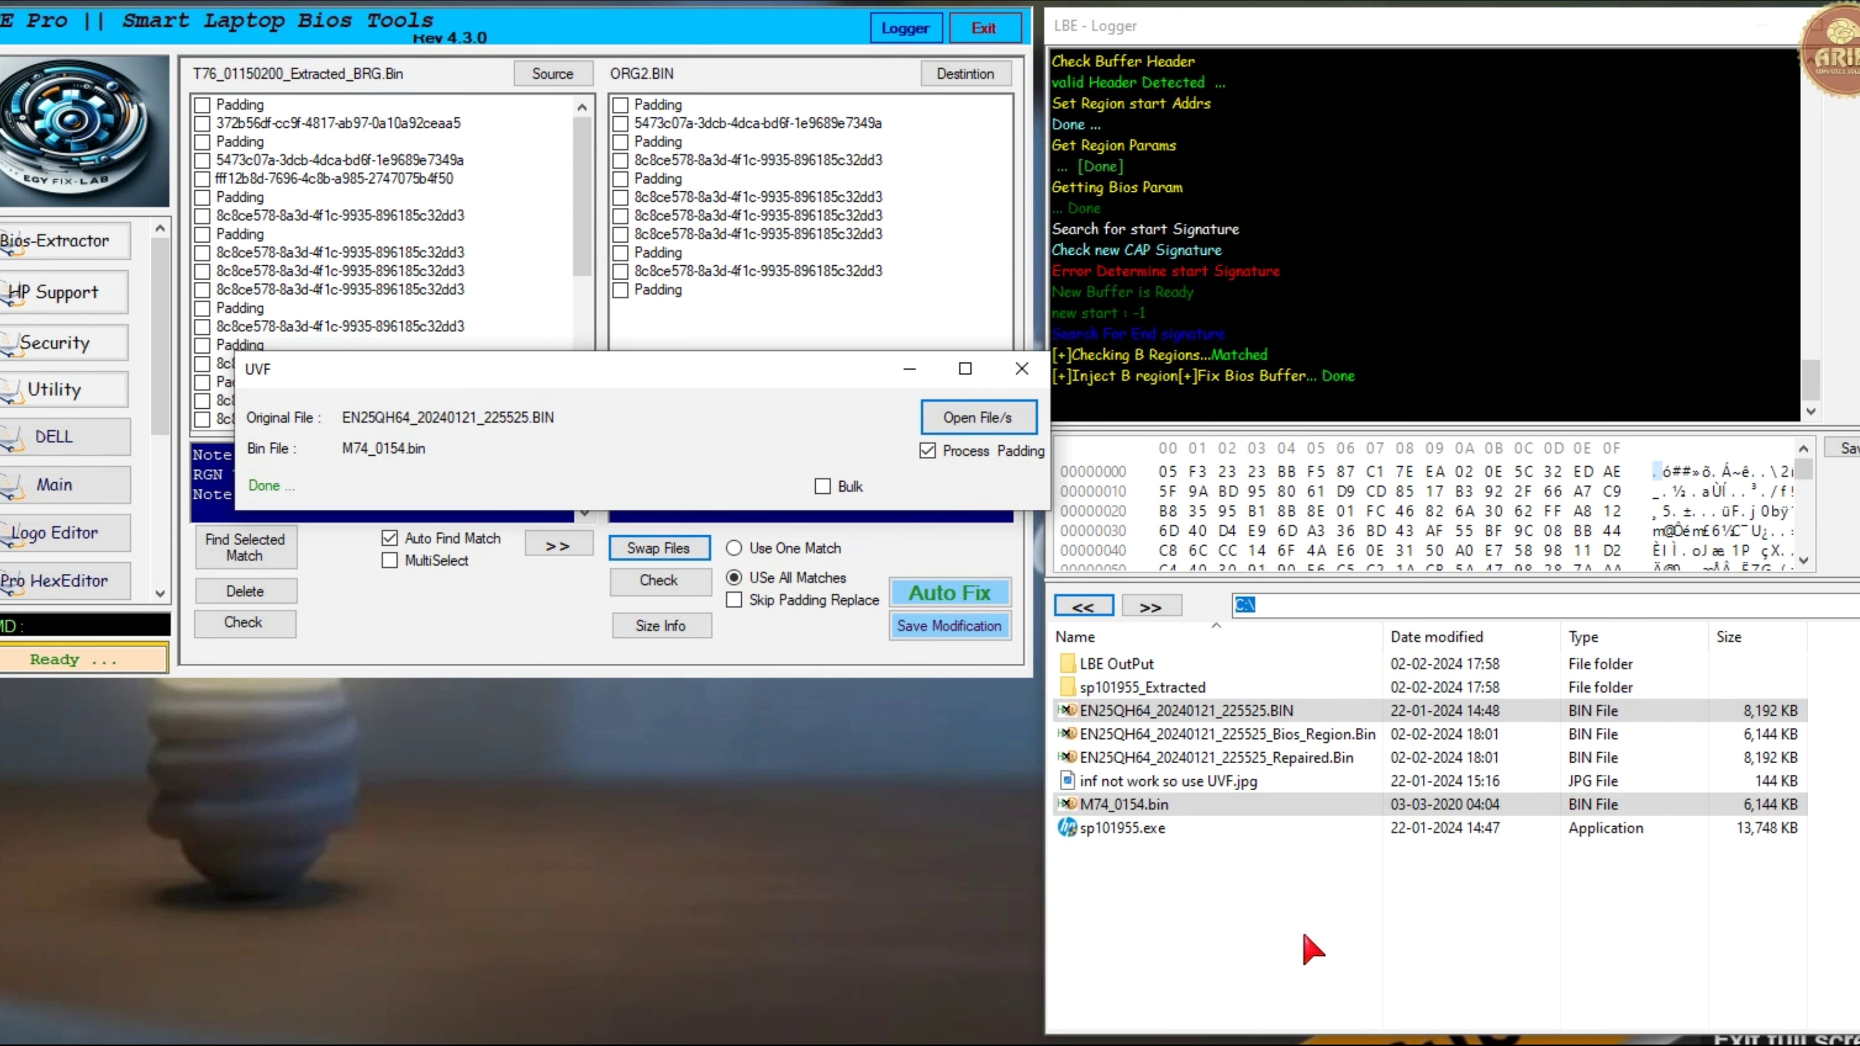
# - Check the names and sizes of the Bios_Region and Repaired output files, widening the Name column
pyautogui.click(1290, 735)
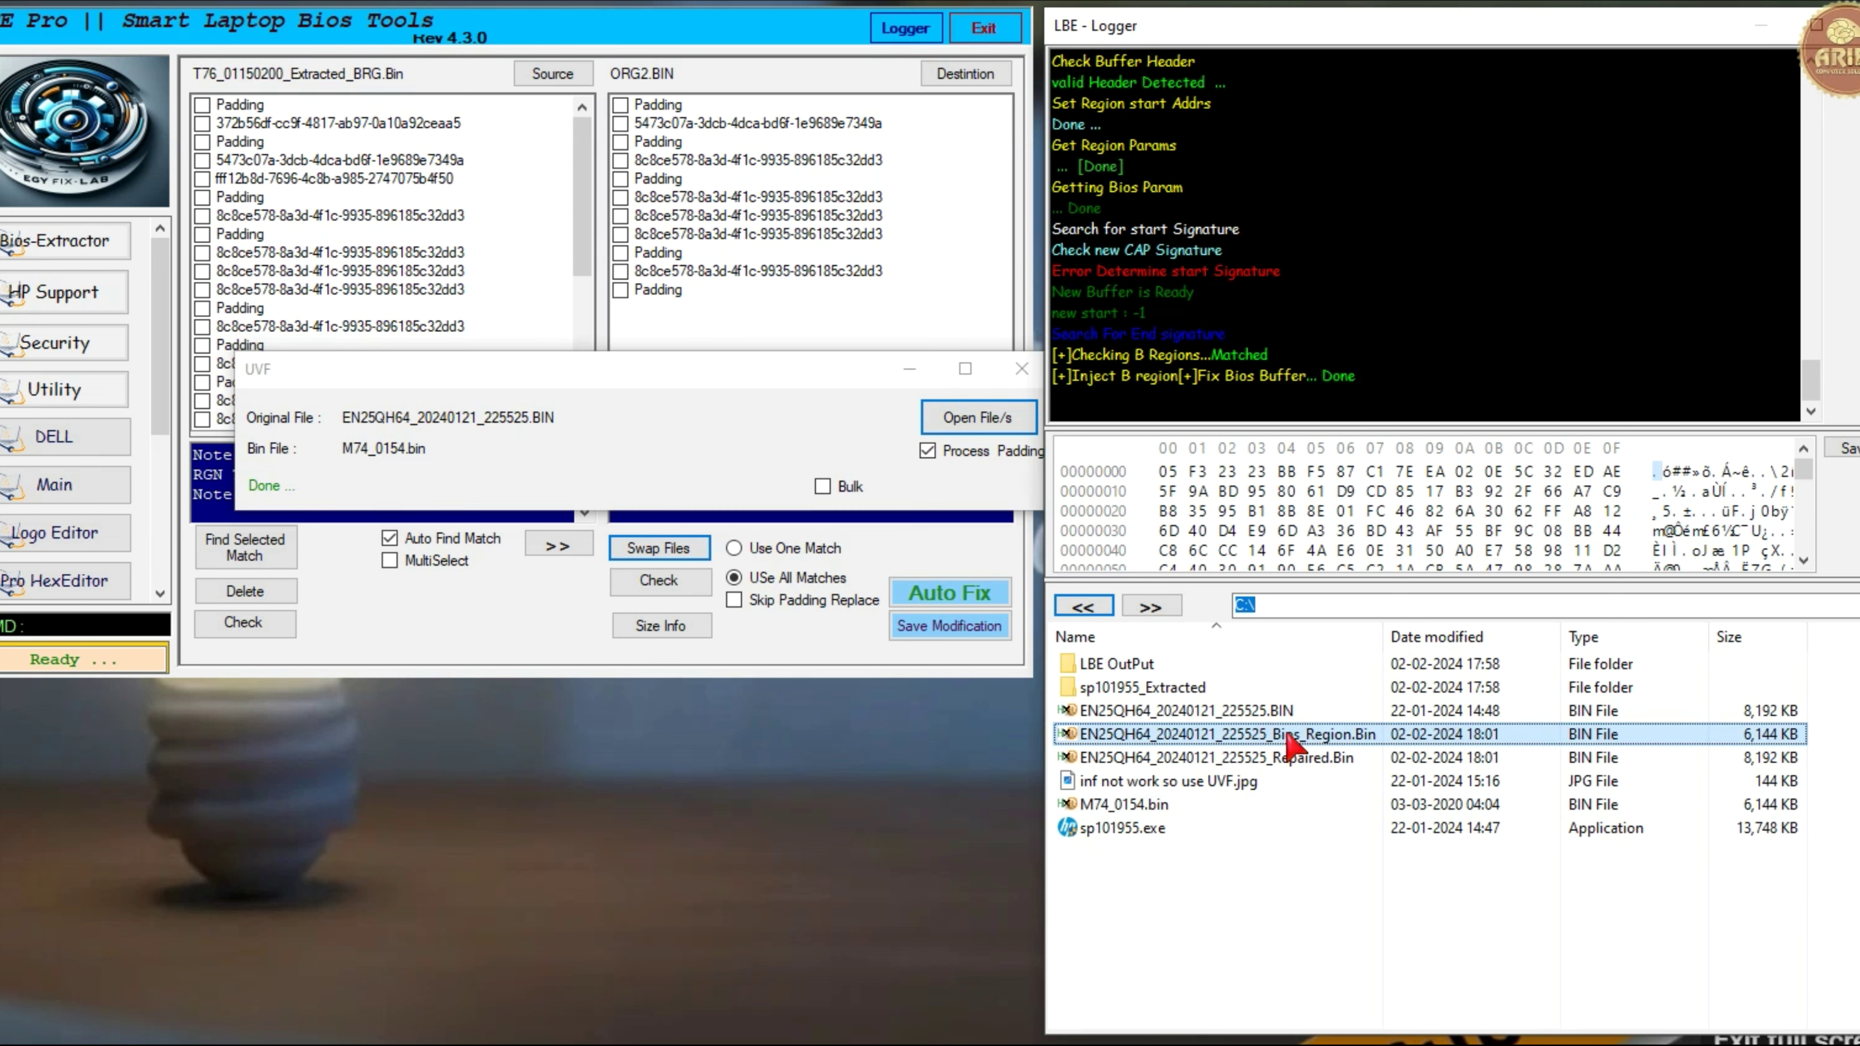
pyautogui.moveTo(1383, 634); pyautogui.dragTo(1434, 646)
pyautogui.click(1293, 759)
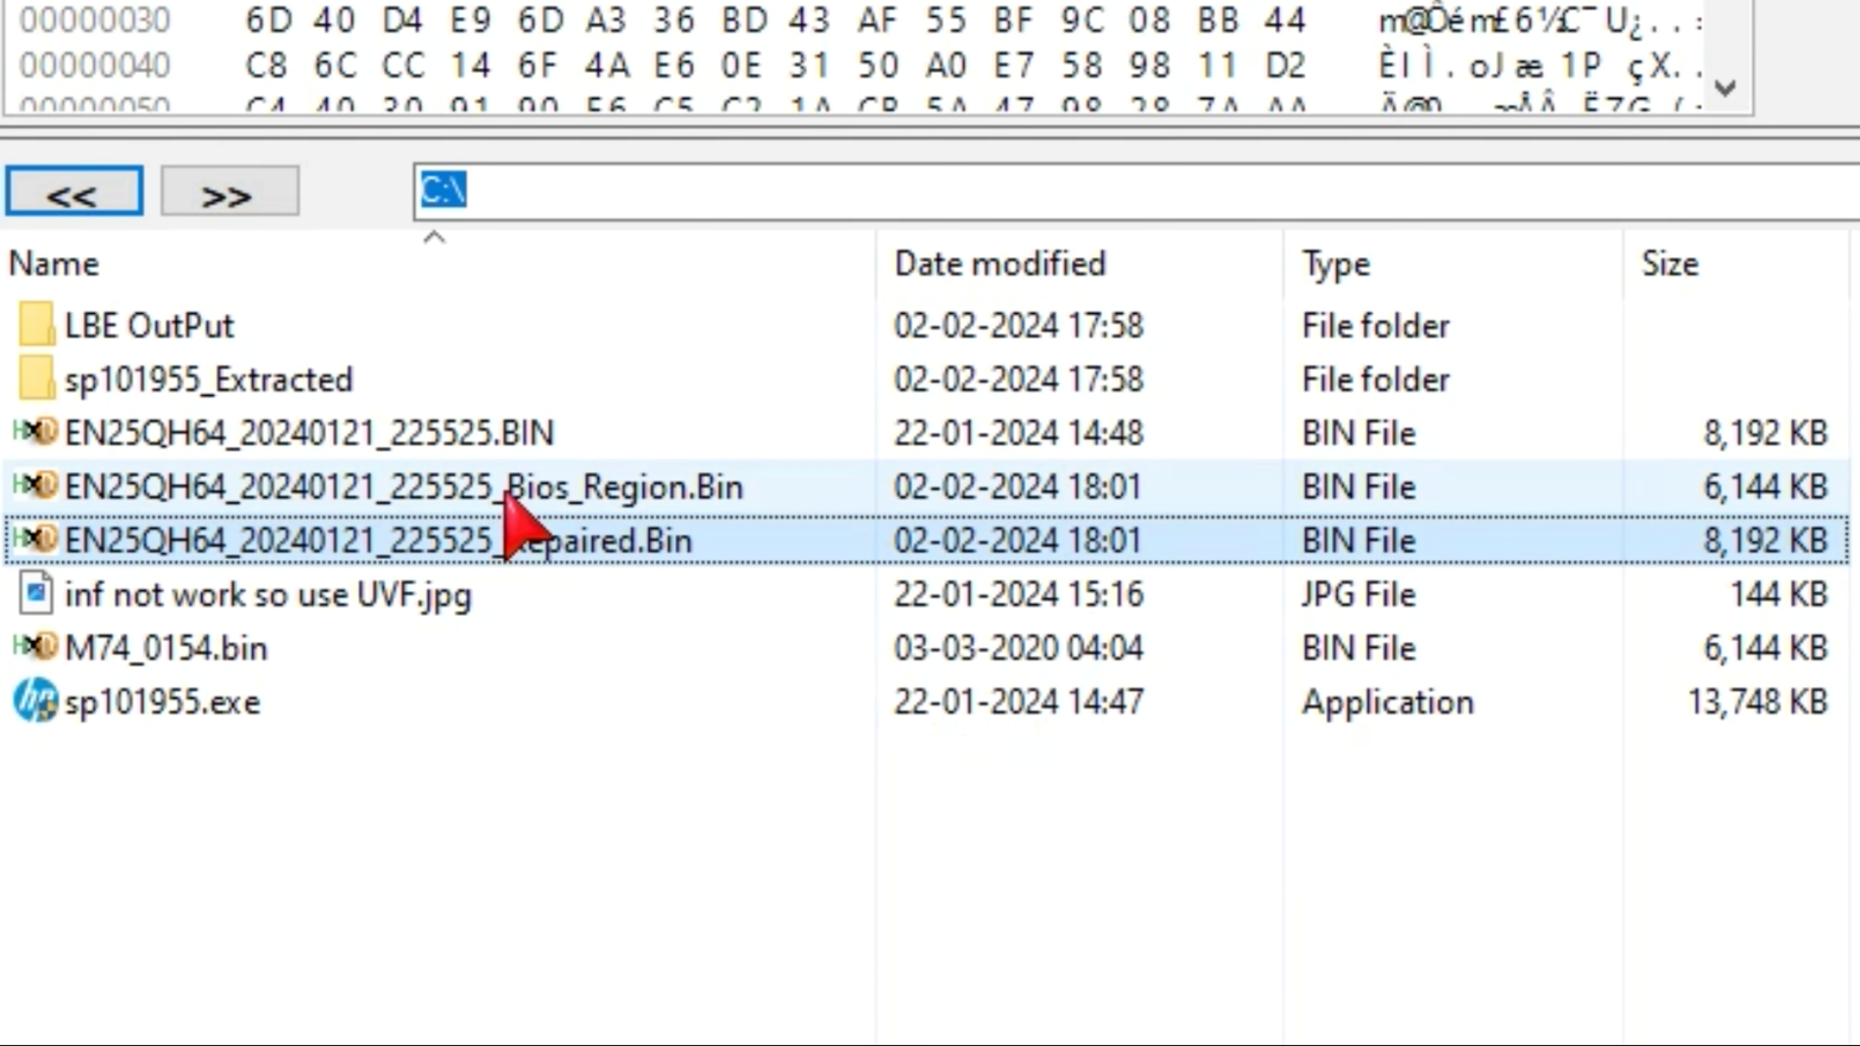
pyautogui.press('Up')
pyautogui.click(505, 542)
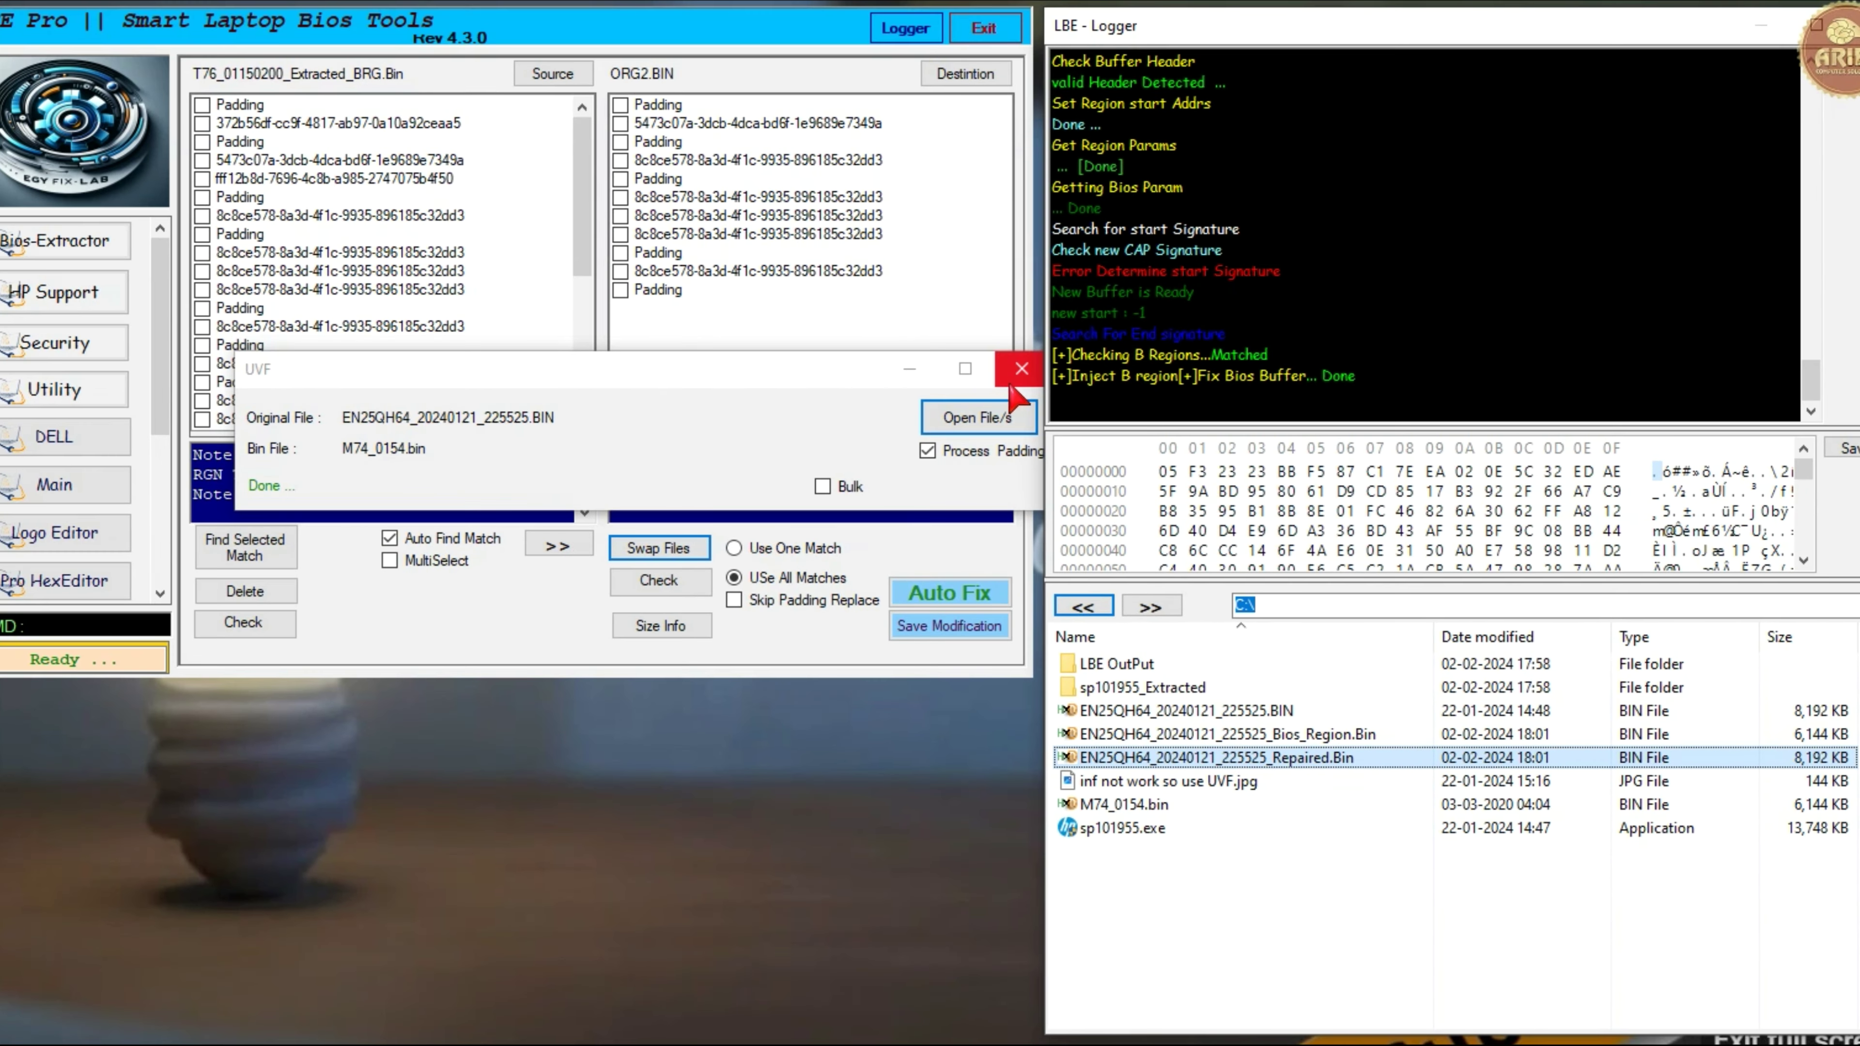
# - Close the UVF window and delete the EN25QH64_20240121_225525 Bios_Region and Repaired files
pyautogui.click(1021, 371)
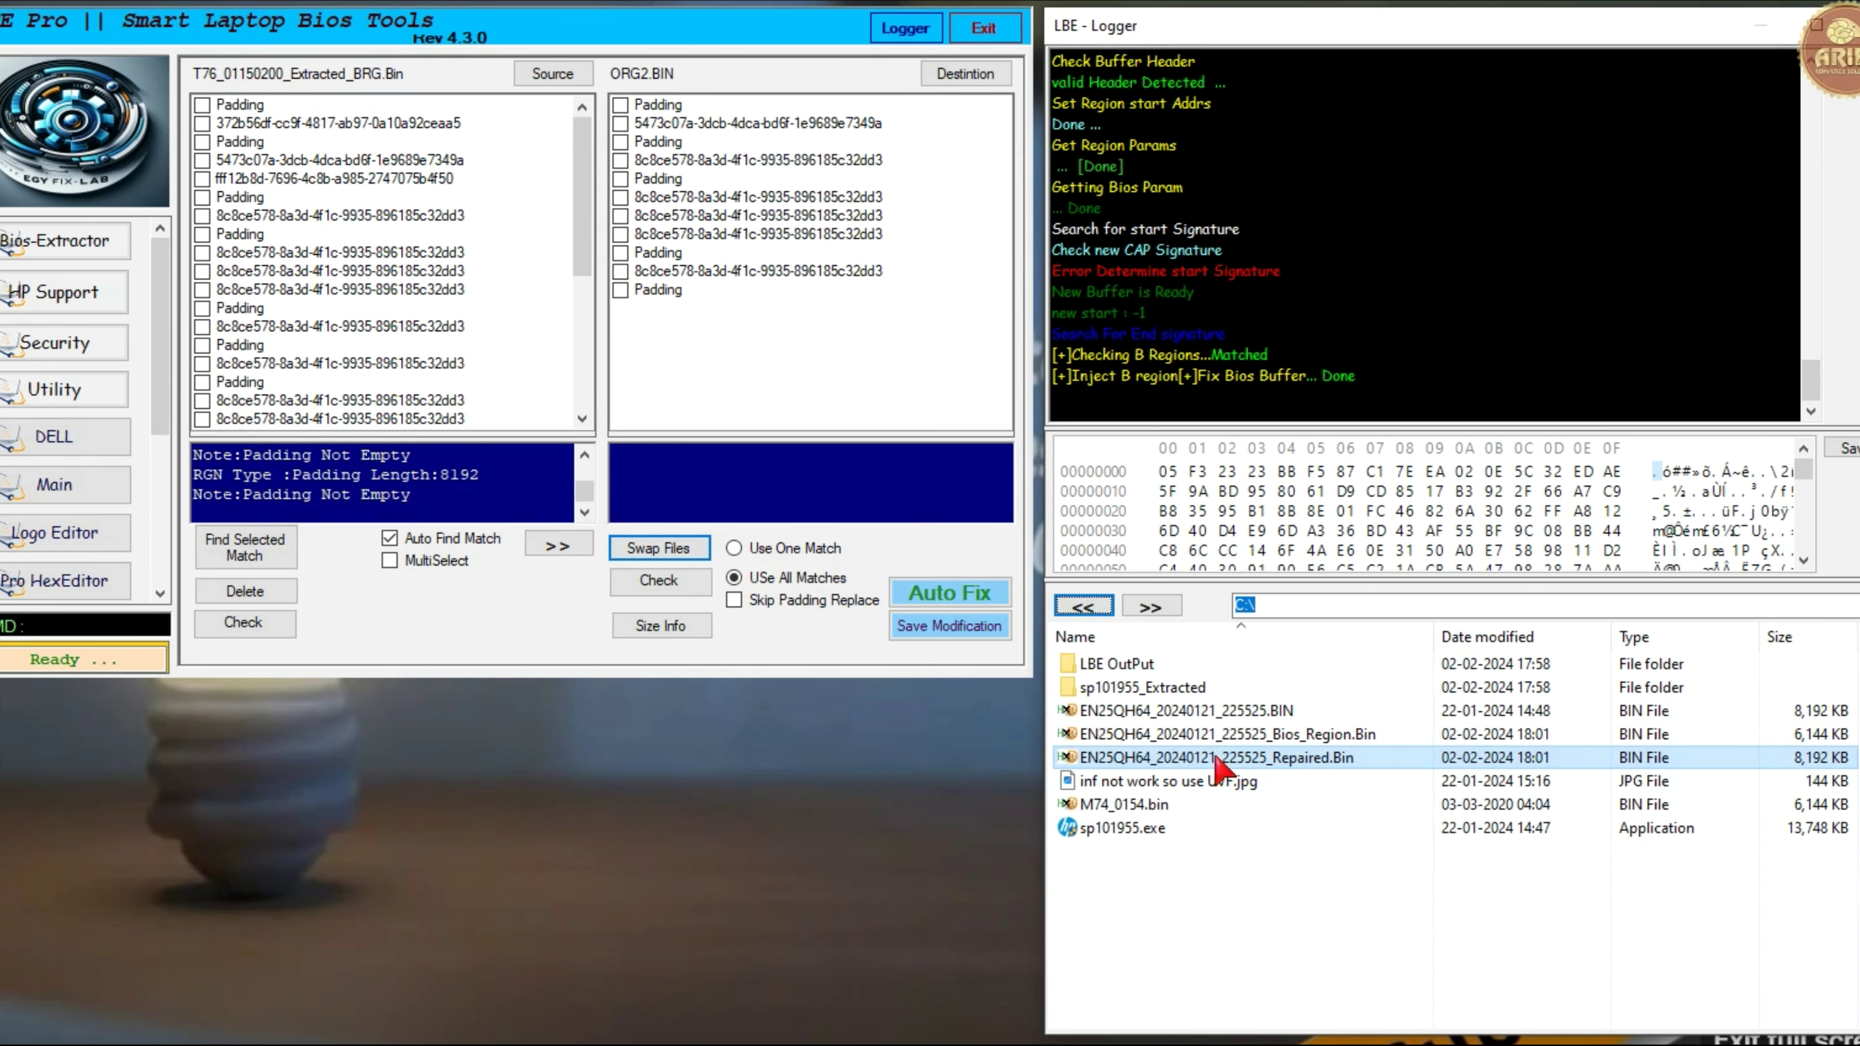
pyautogui.keyDown('ctrl'); pyautogui.click(1209, 735); pyautogui.keyUp('ctrl')
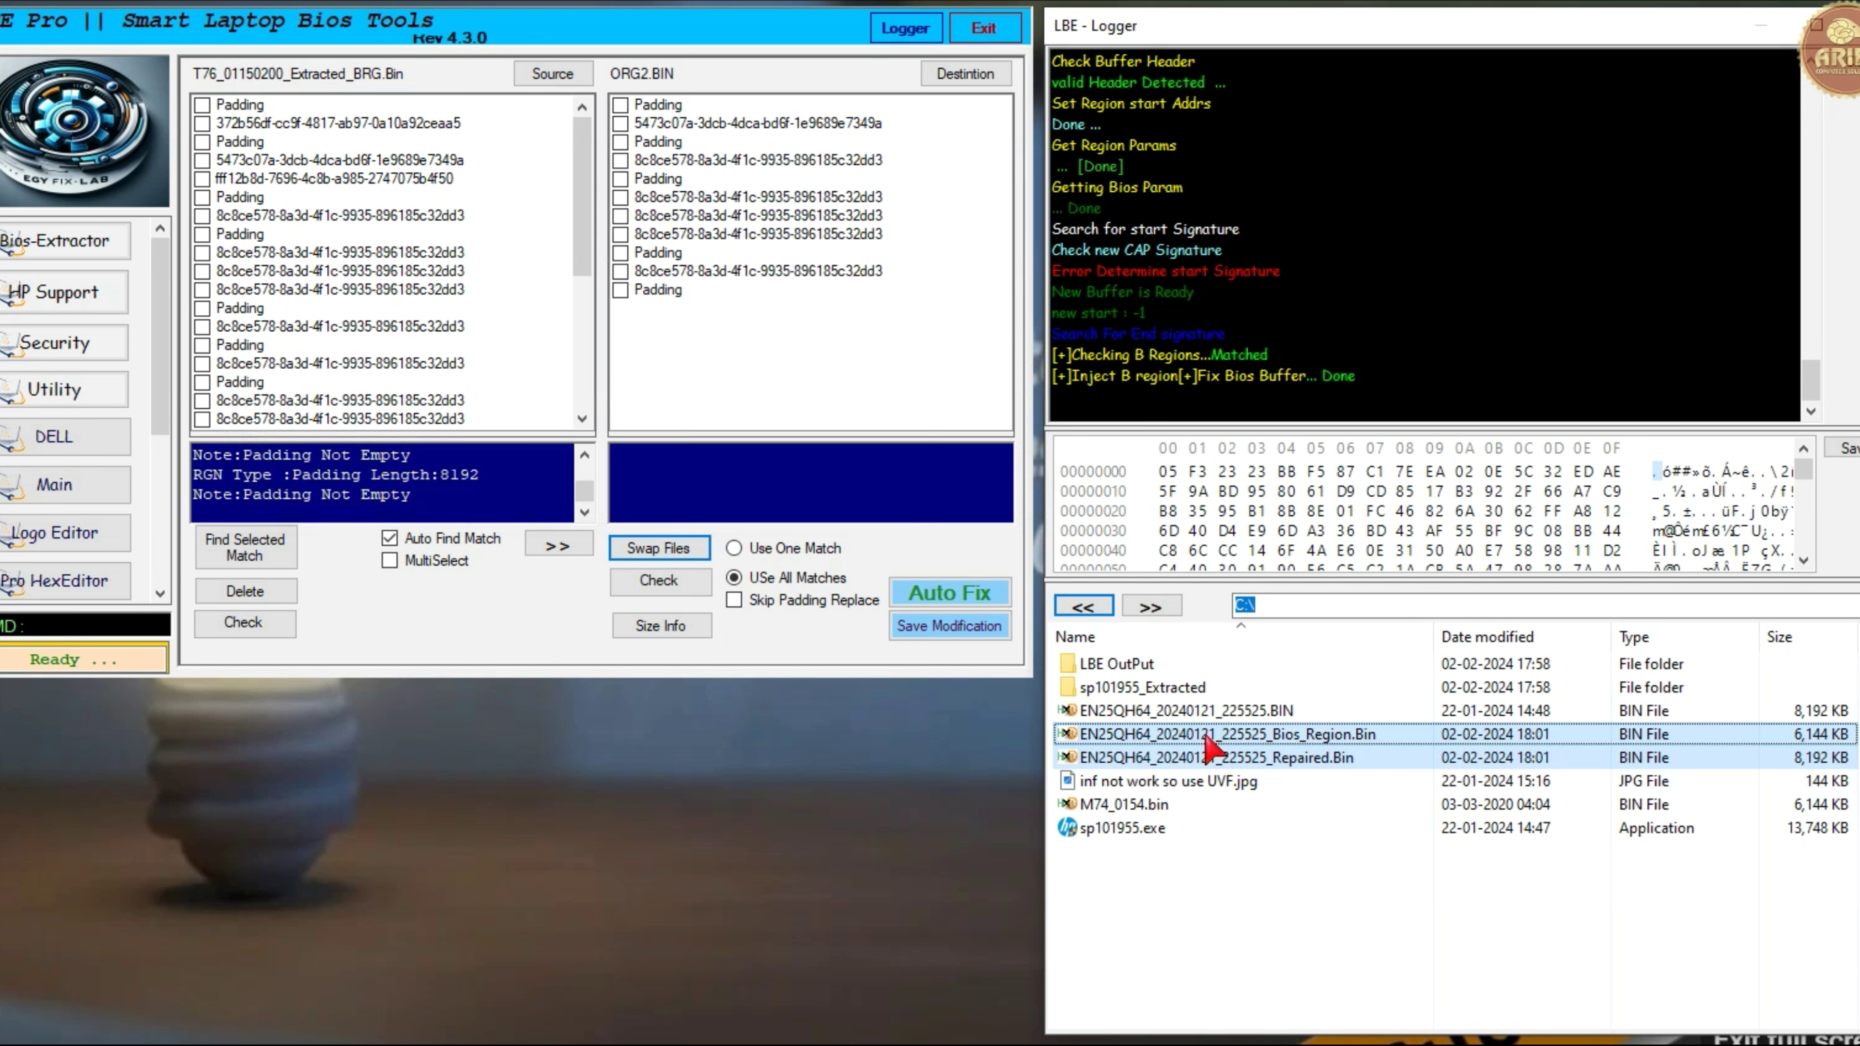
pyautogui.press('Delete')
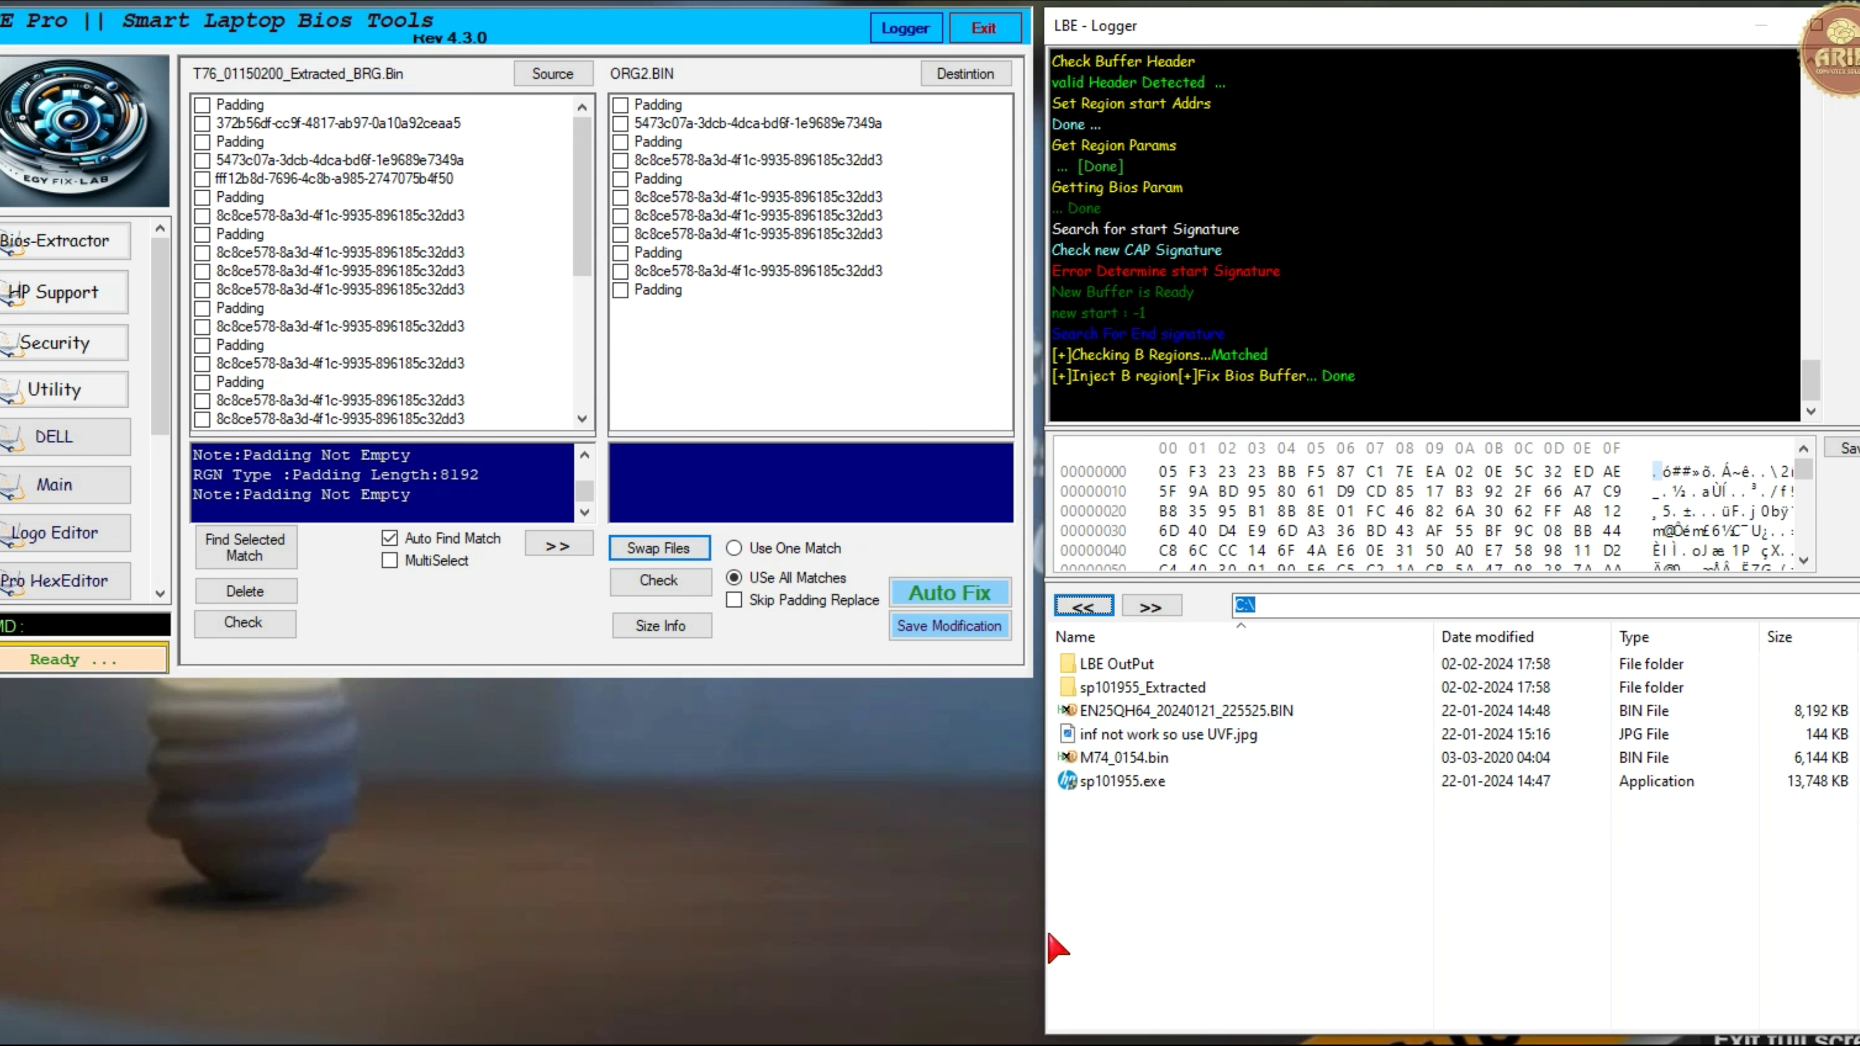
# - Load both BIN files into UEFI Operations, swapped so M74_0154.bin is the source and EN25QH64_20240121_225525.BIN the destination
pyautogui.click(1128, 762)
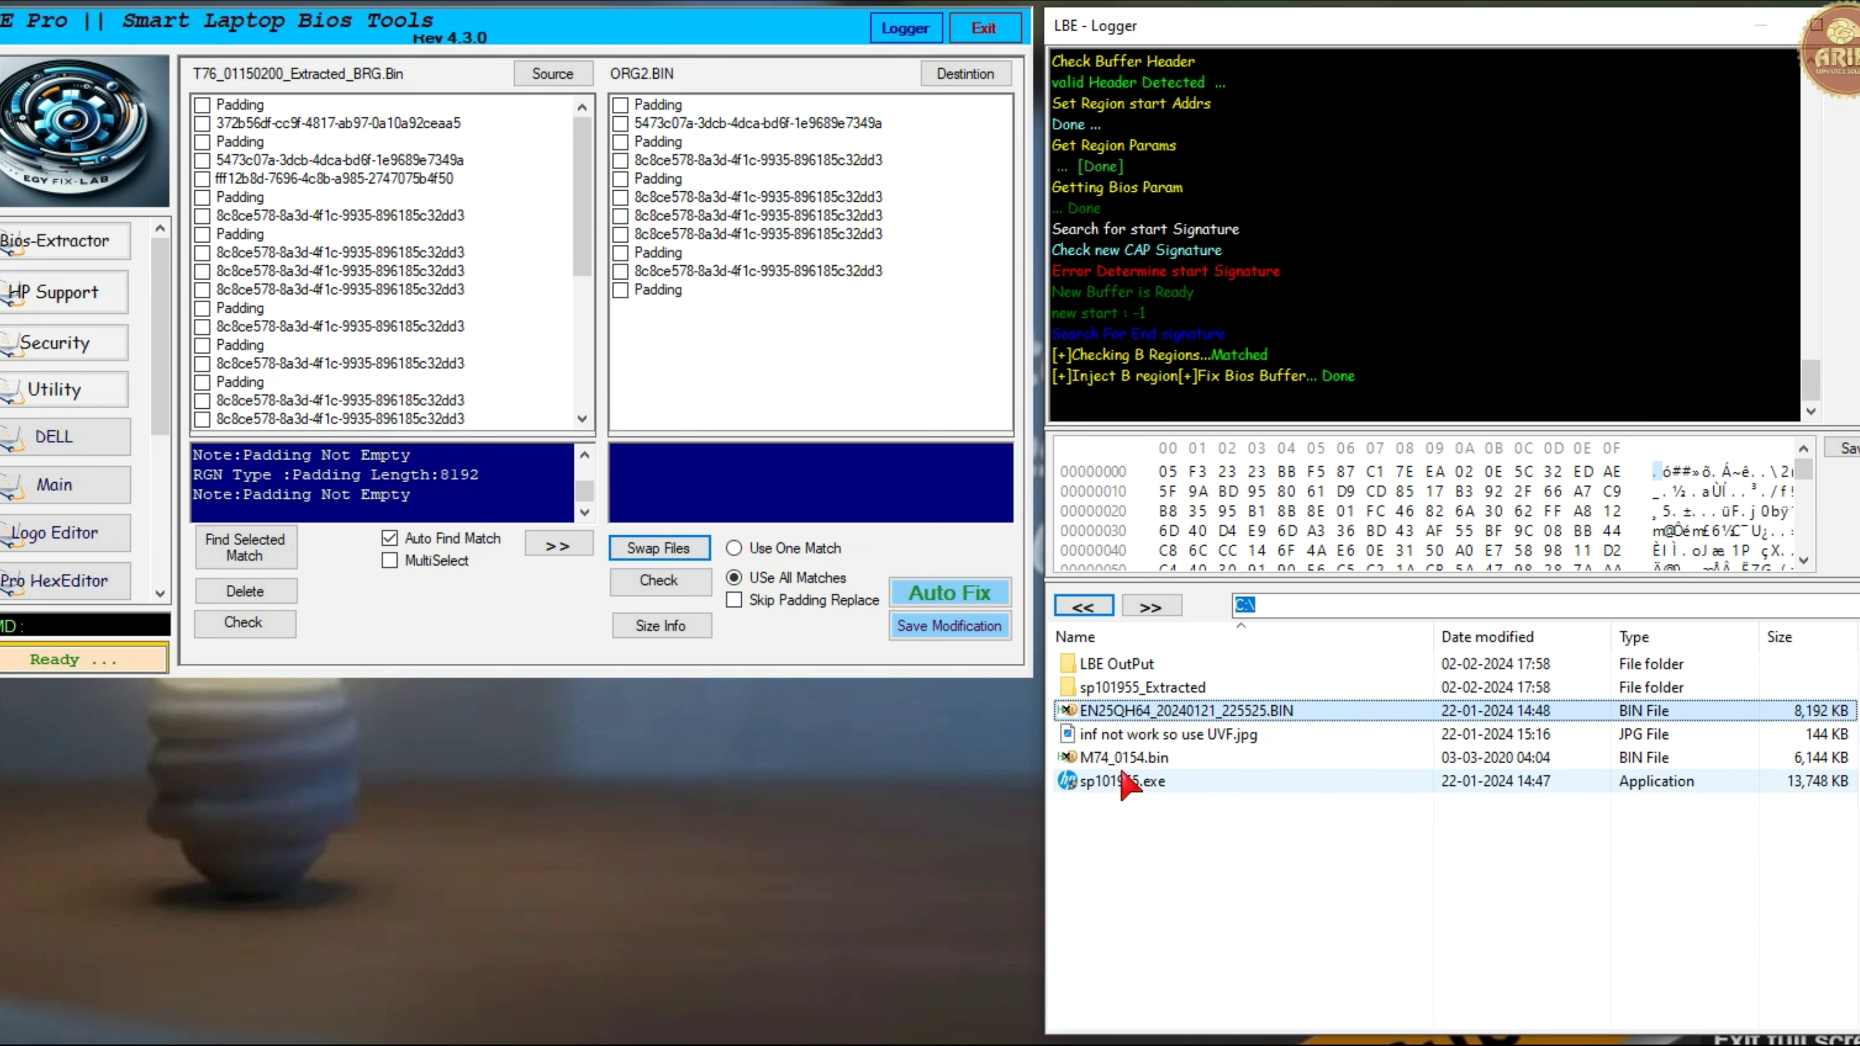
pyautogui.keyDown('ctrl'); pyautogui.click(1145, 712); pyautogui.keyUp('ctrl')
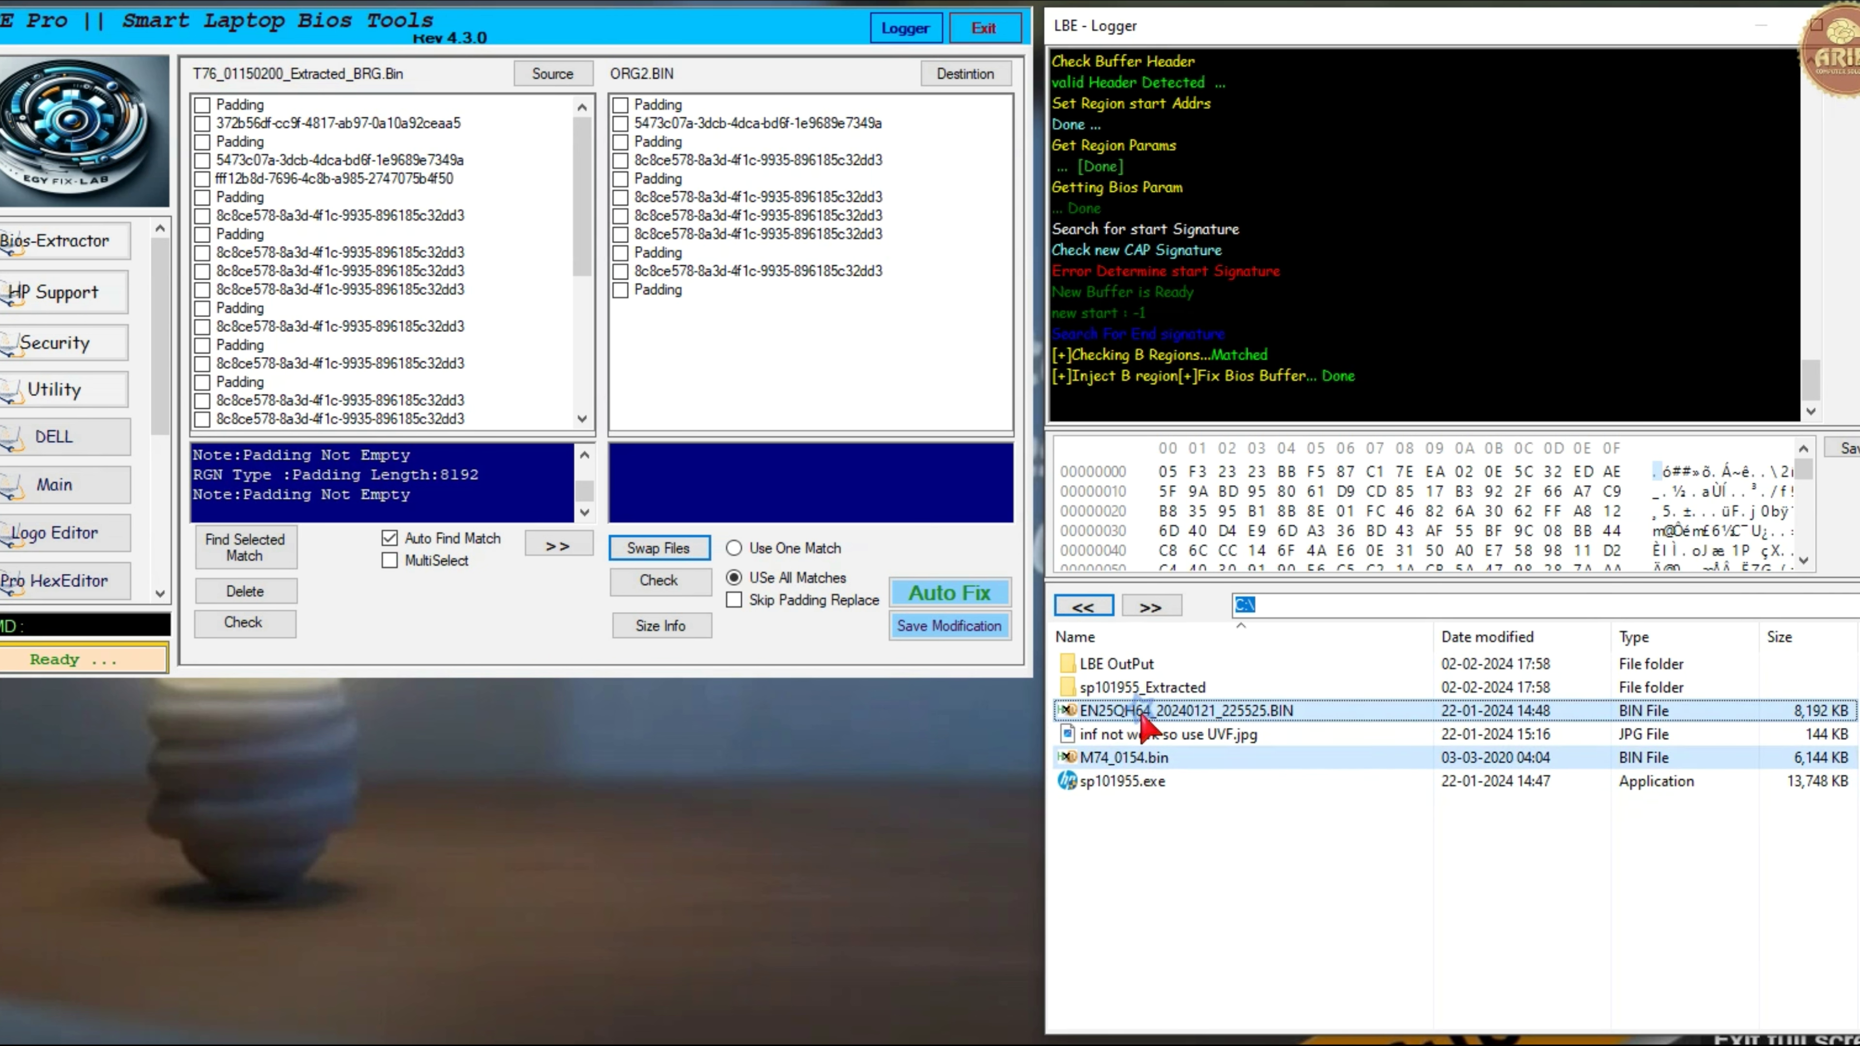
pyautogui.moveTo(1146, 717); pyautogui.dragTo(438, 334)
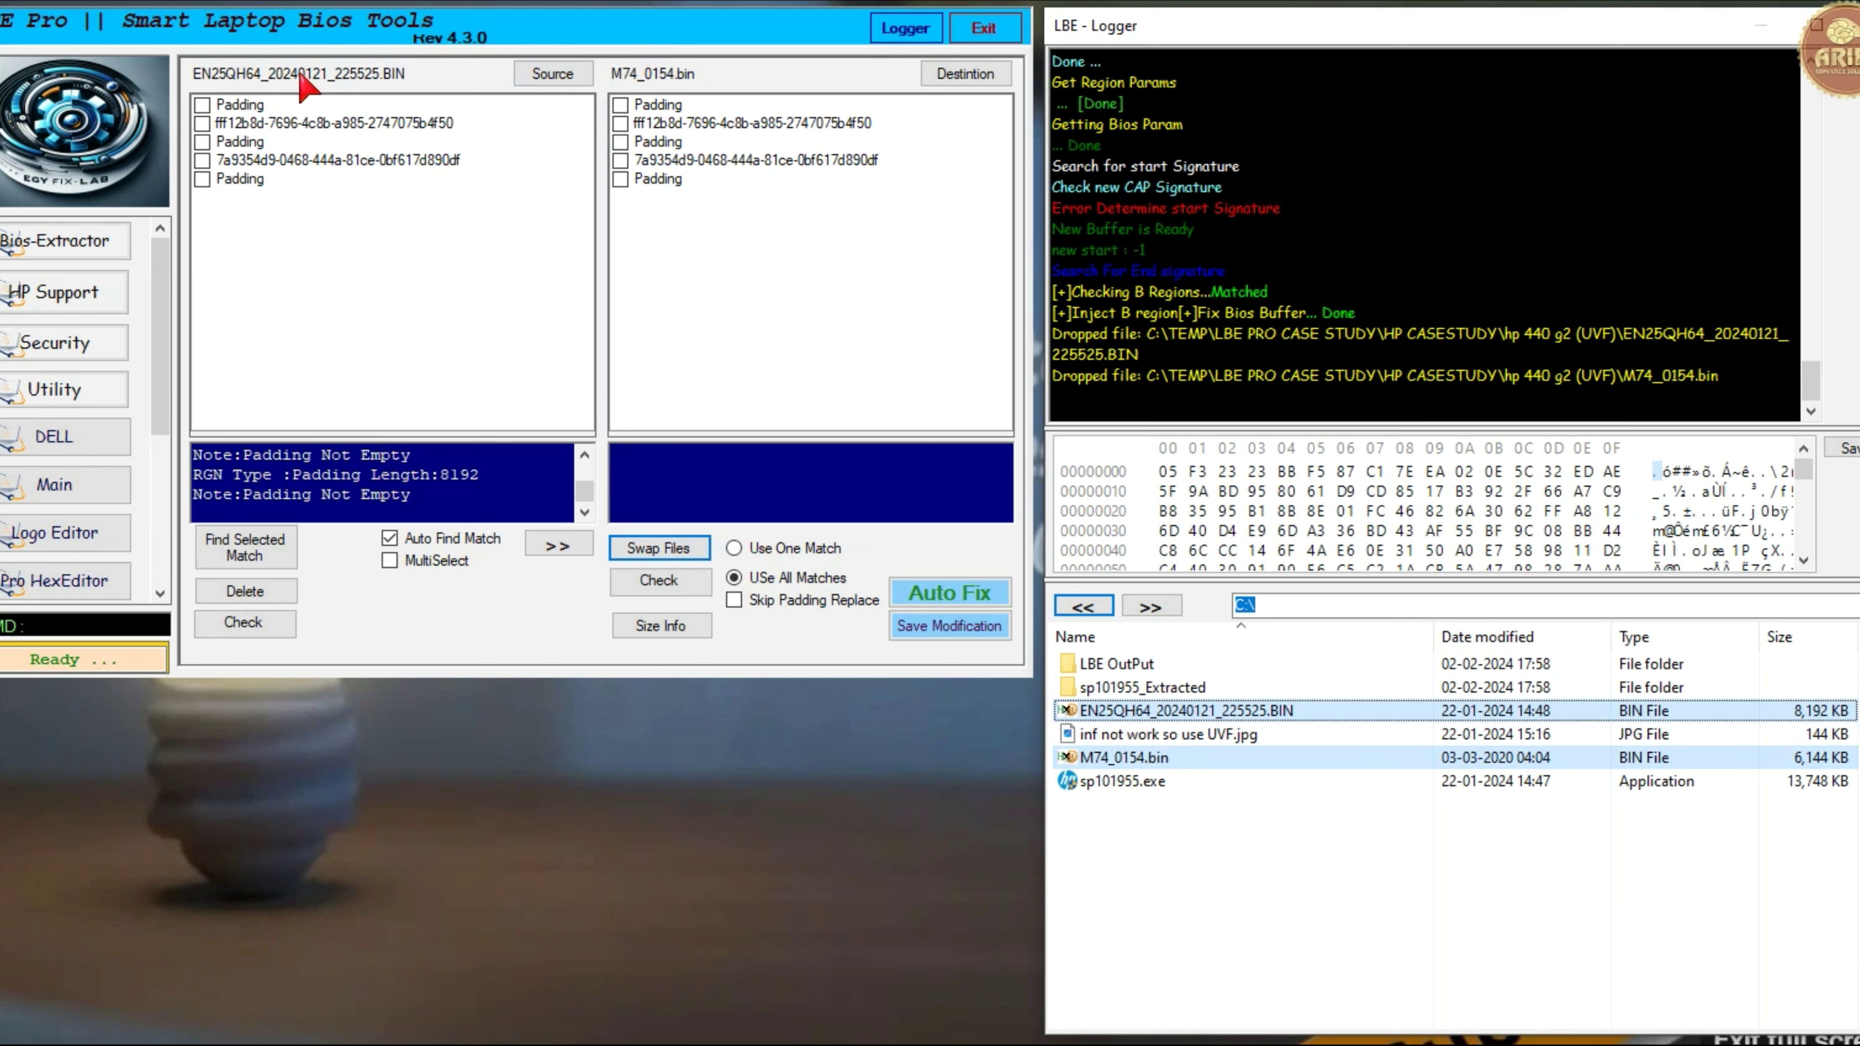
pyautogui.click(658, 550)
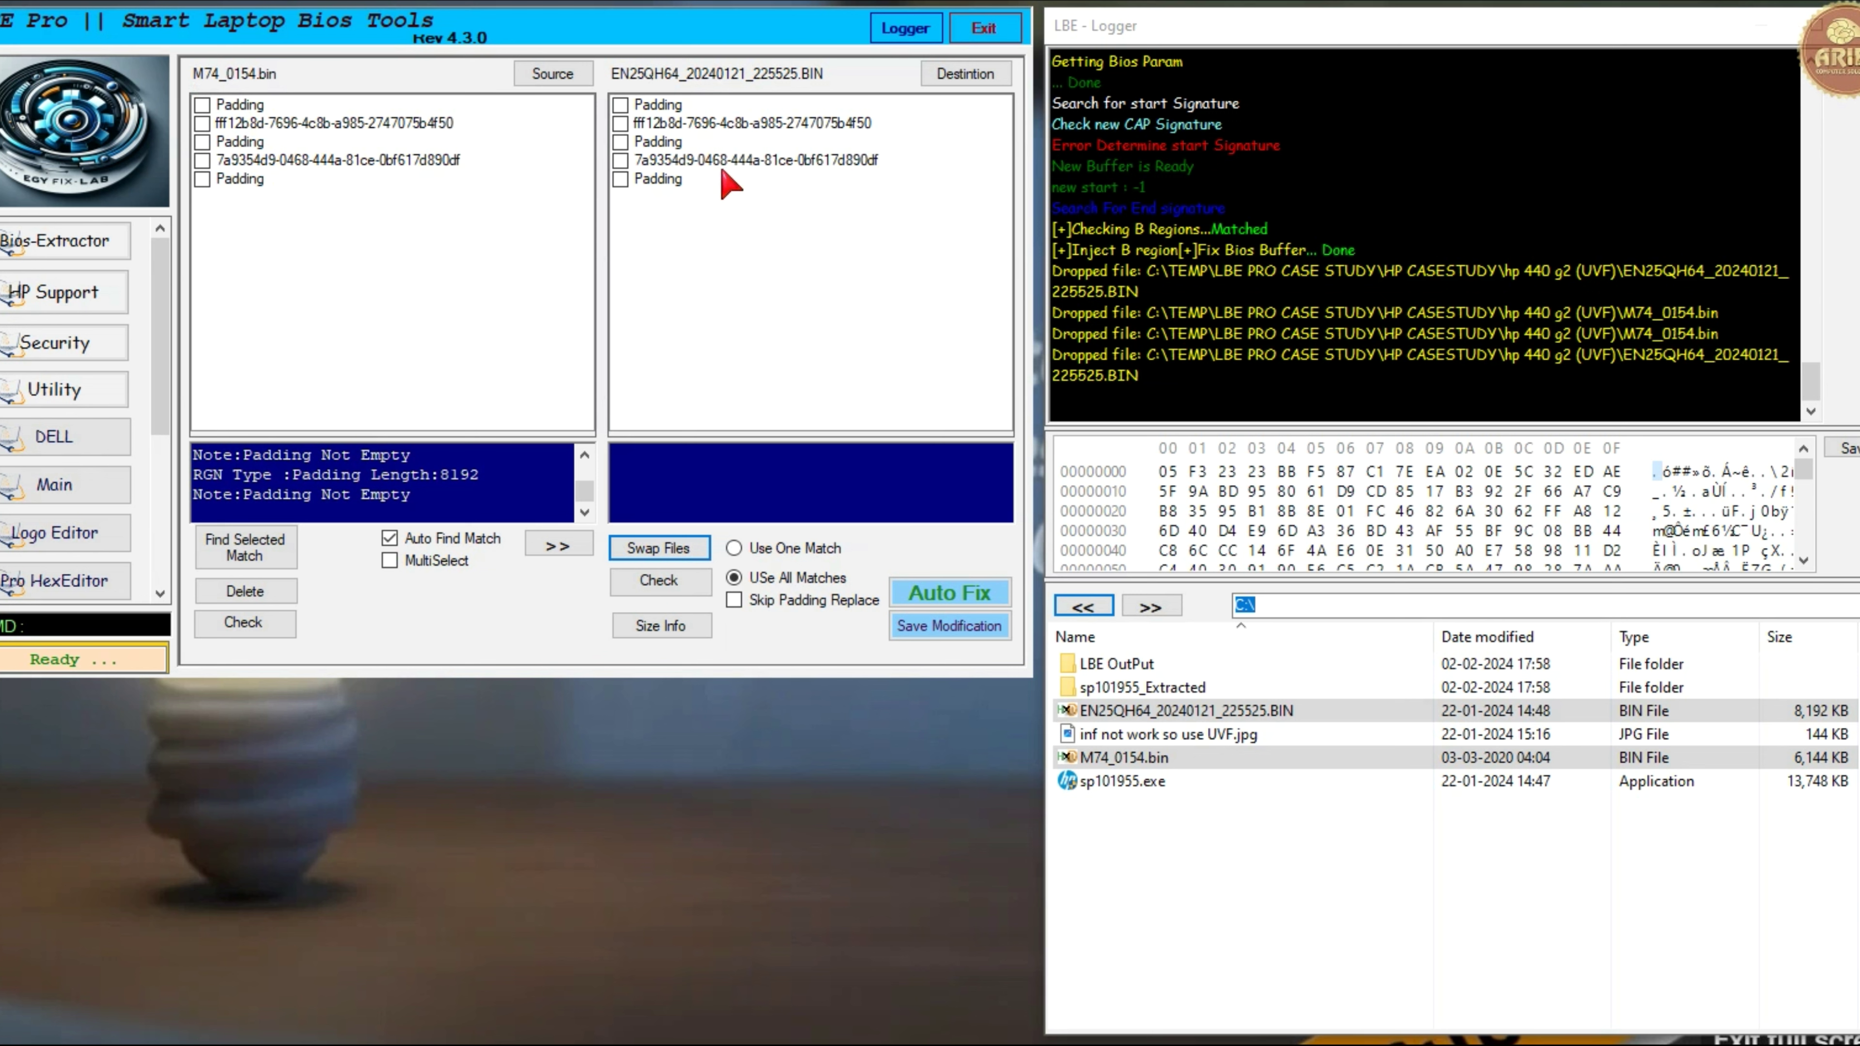
# - Auto-fix the destination regions using all matches, save the modified BIOS and dismiss the save message
pyautogui.click(658, 581)
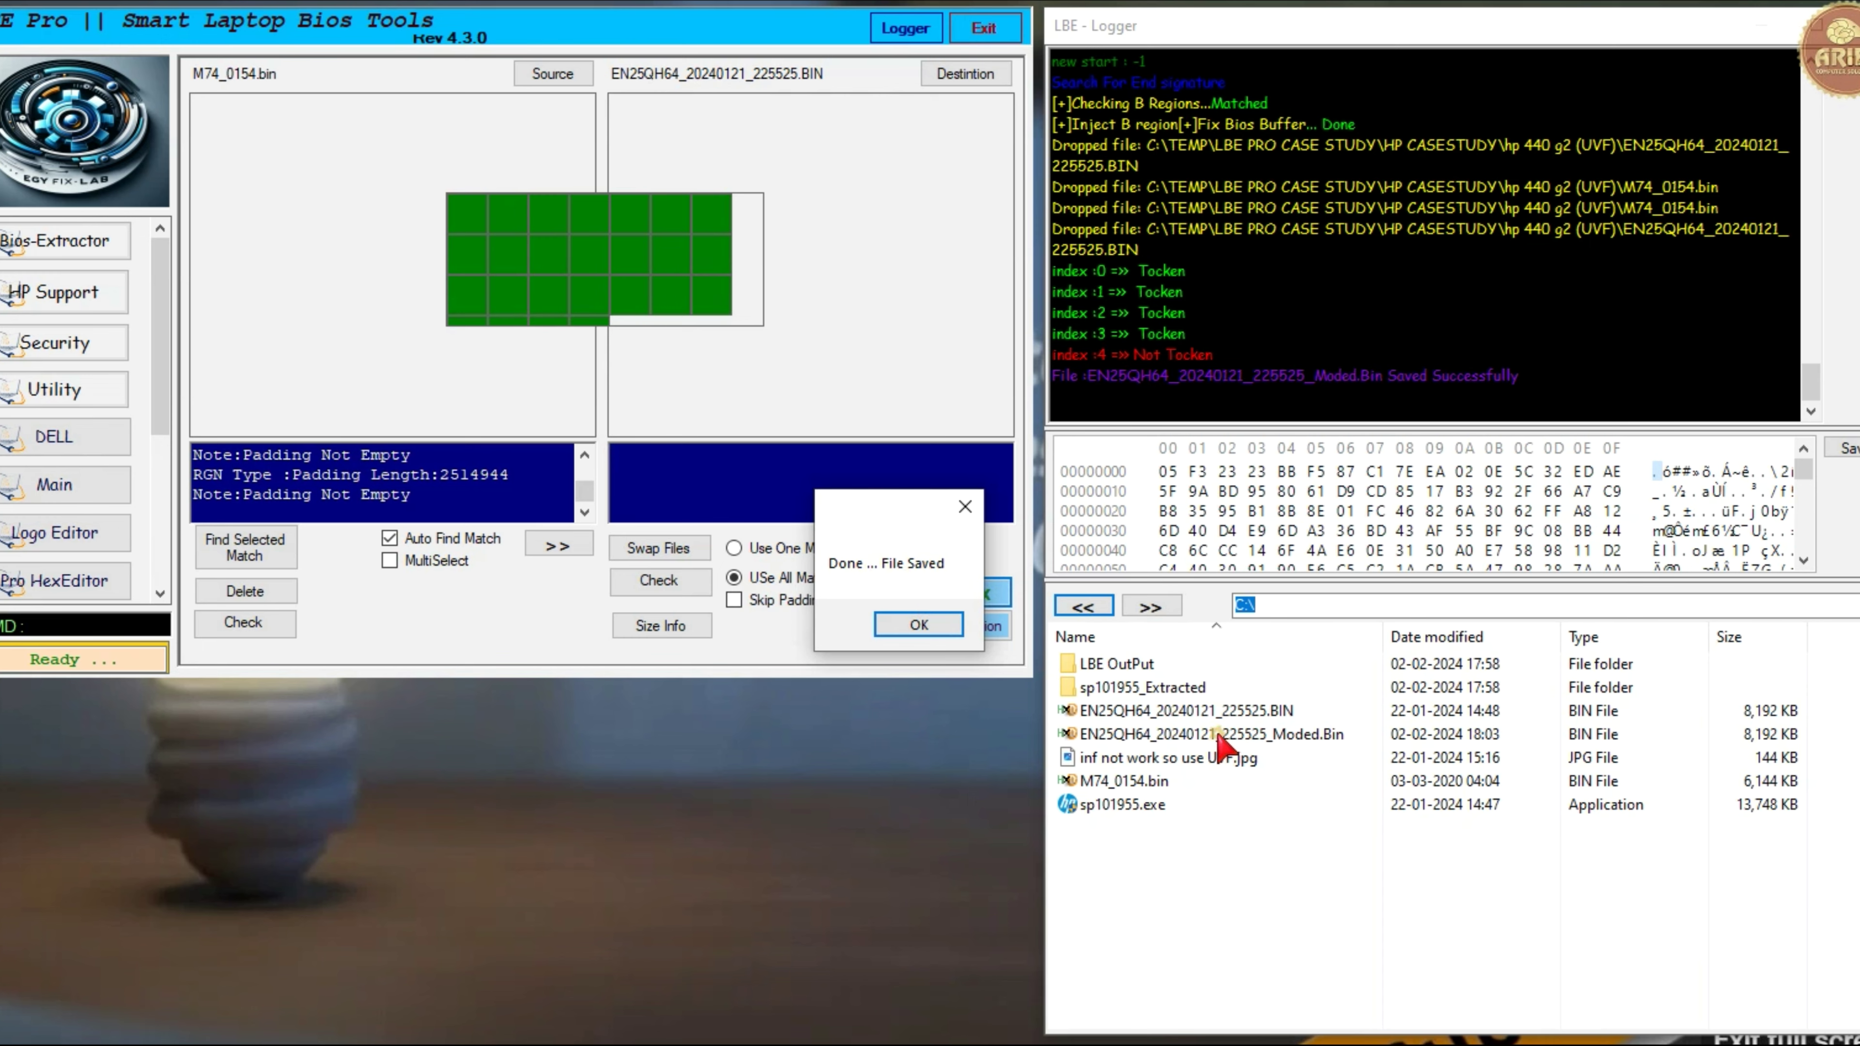
pyautogui.click(924, 626)
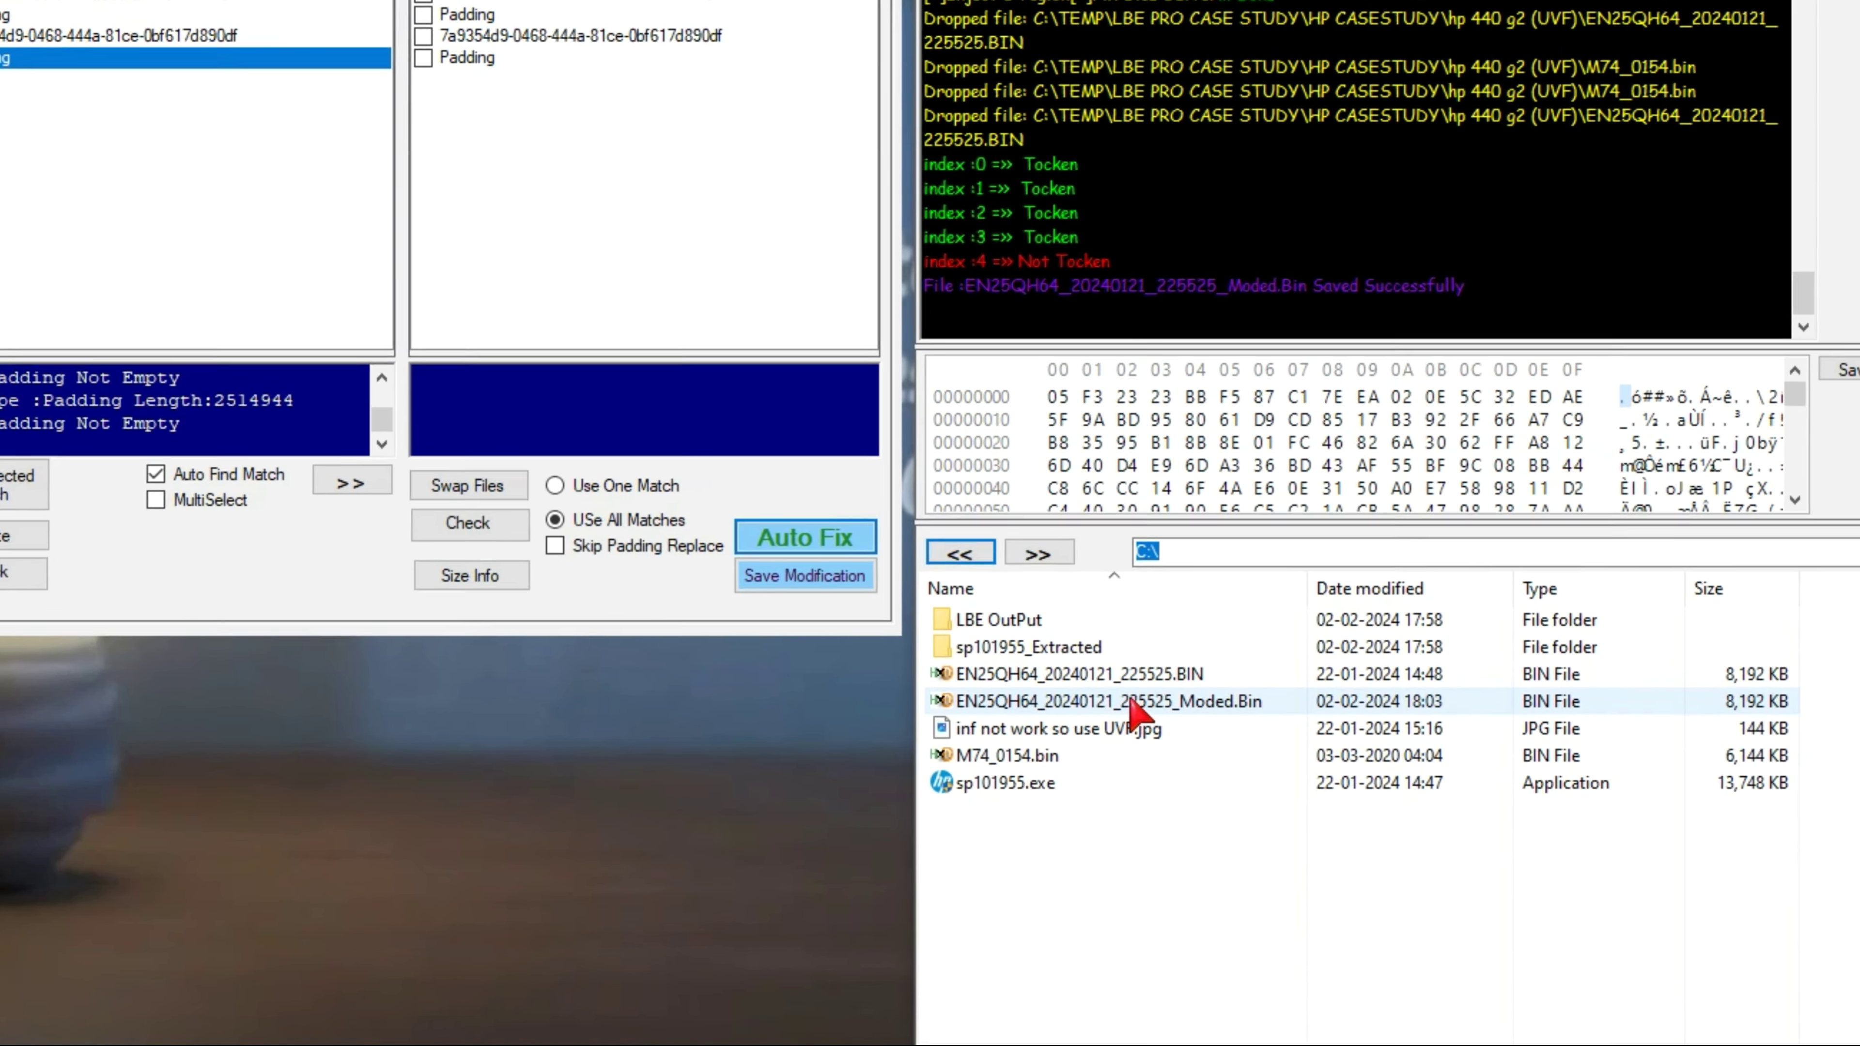
# - Open EN25QH64_20240121_225525_Moded.Bin in HxD, examine the BIOS family code at its end and close the editor
pyautogui.click(1230, 735)
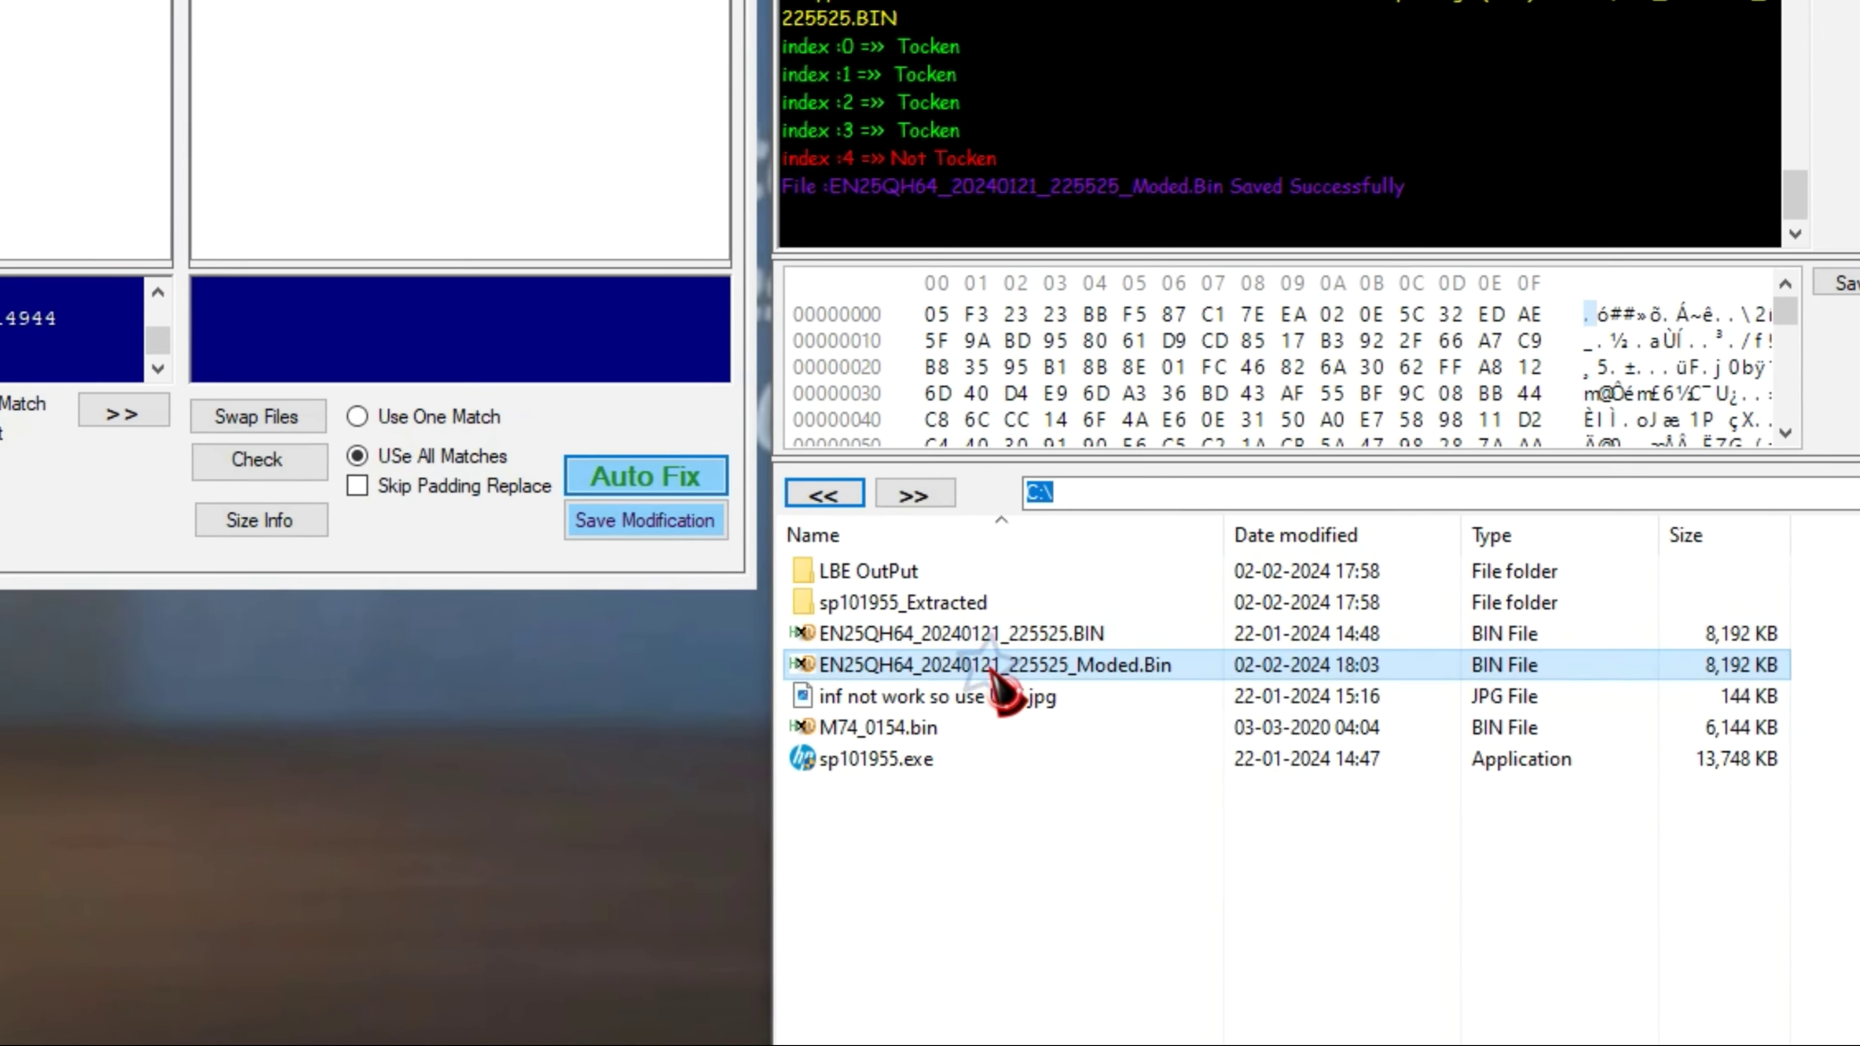
pyautogui.doubleClick(765, 595)
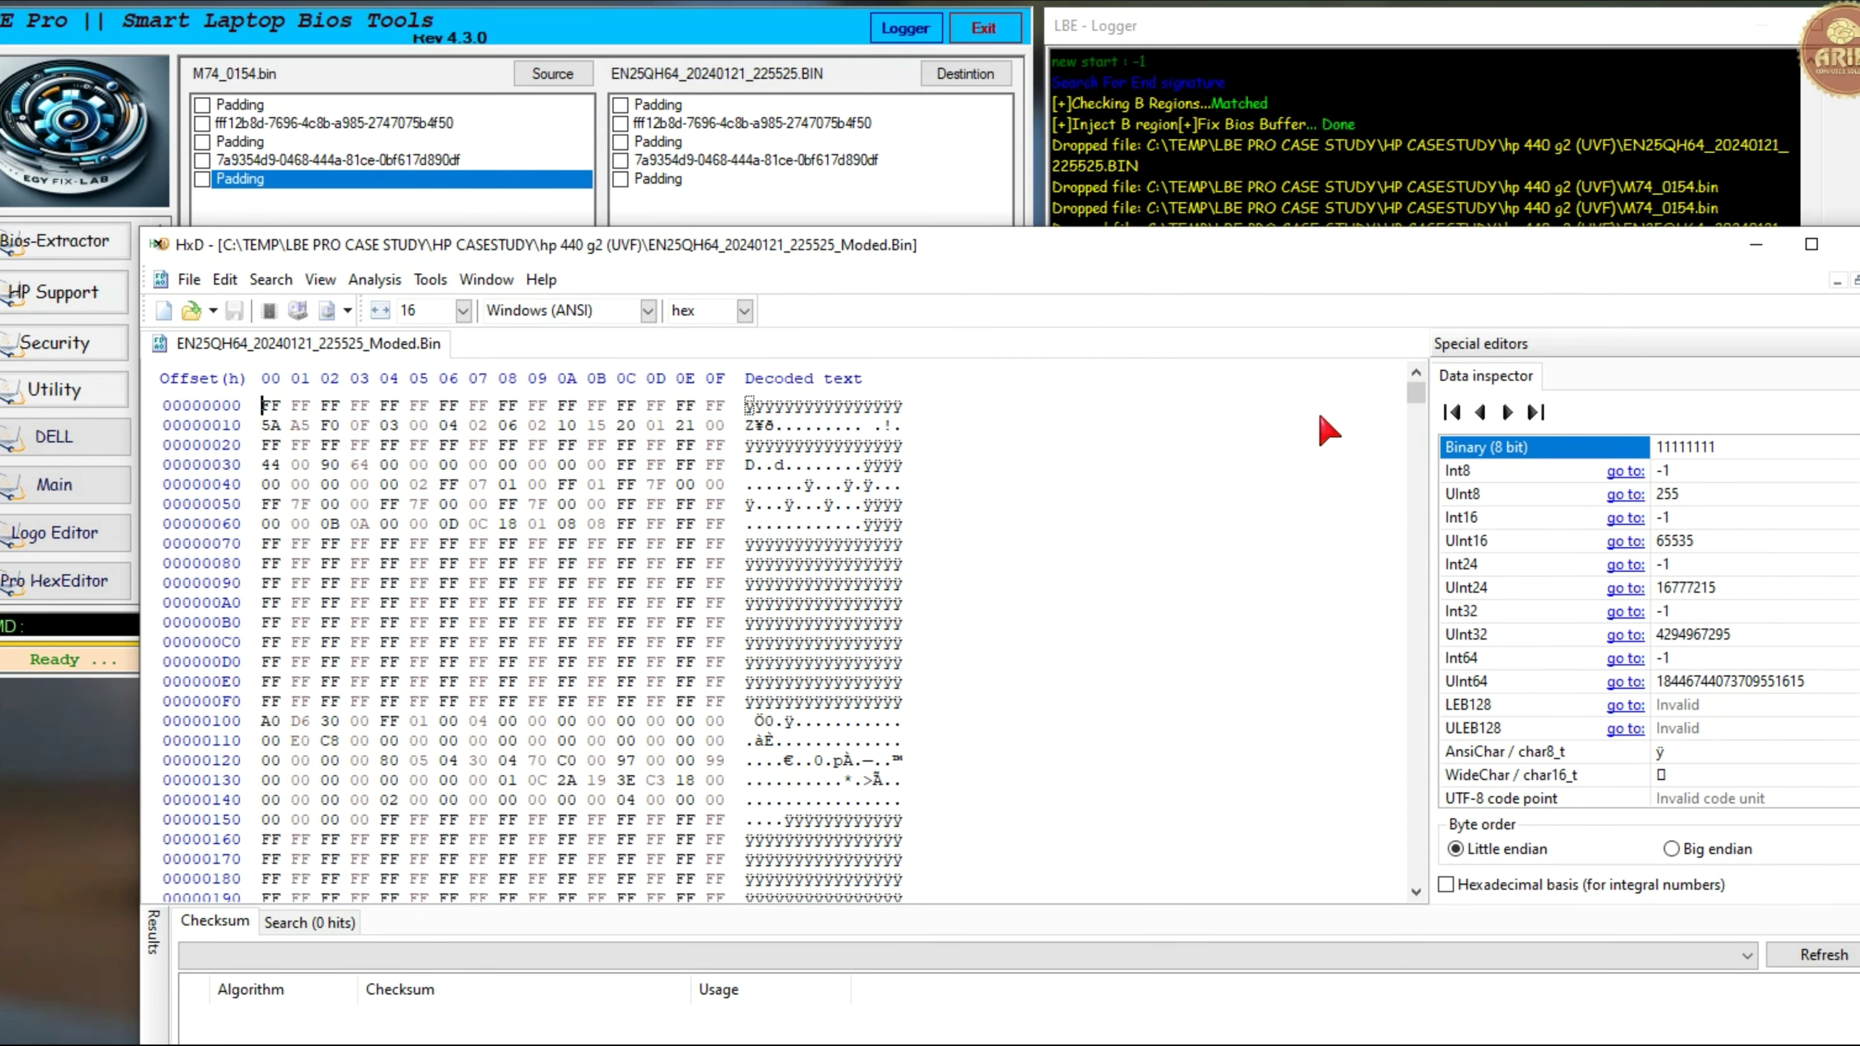
pyautogui.moveTo(1417, 396); pyautogui.dragTo(1451, 895)
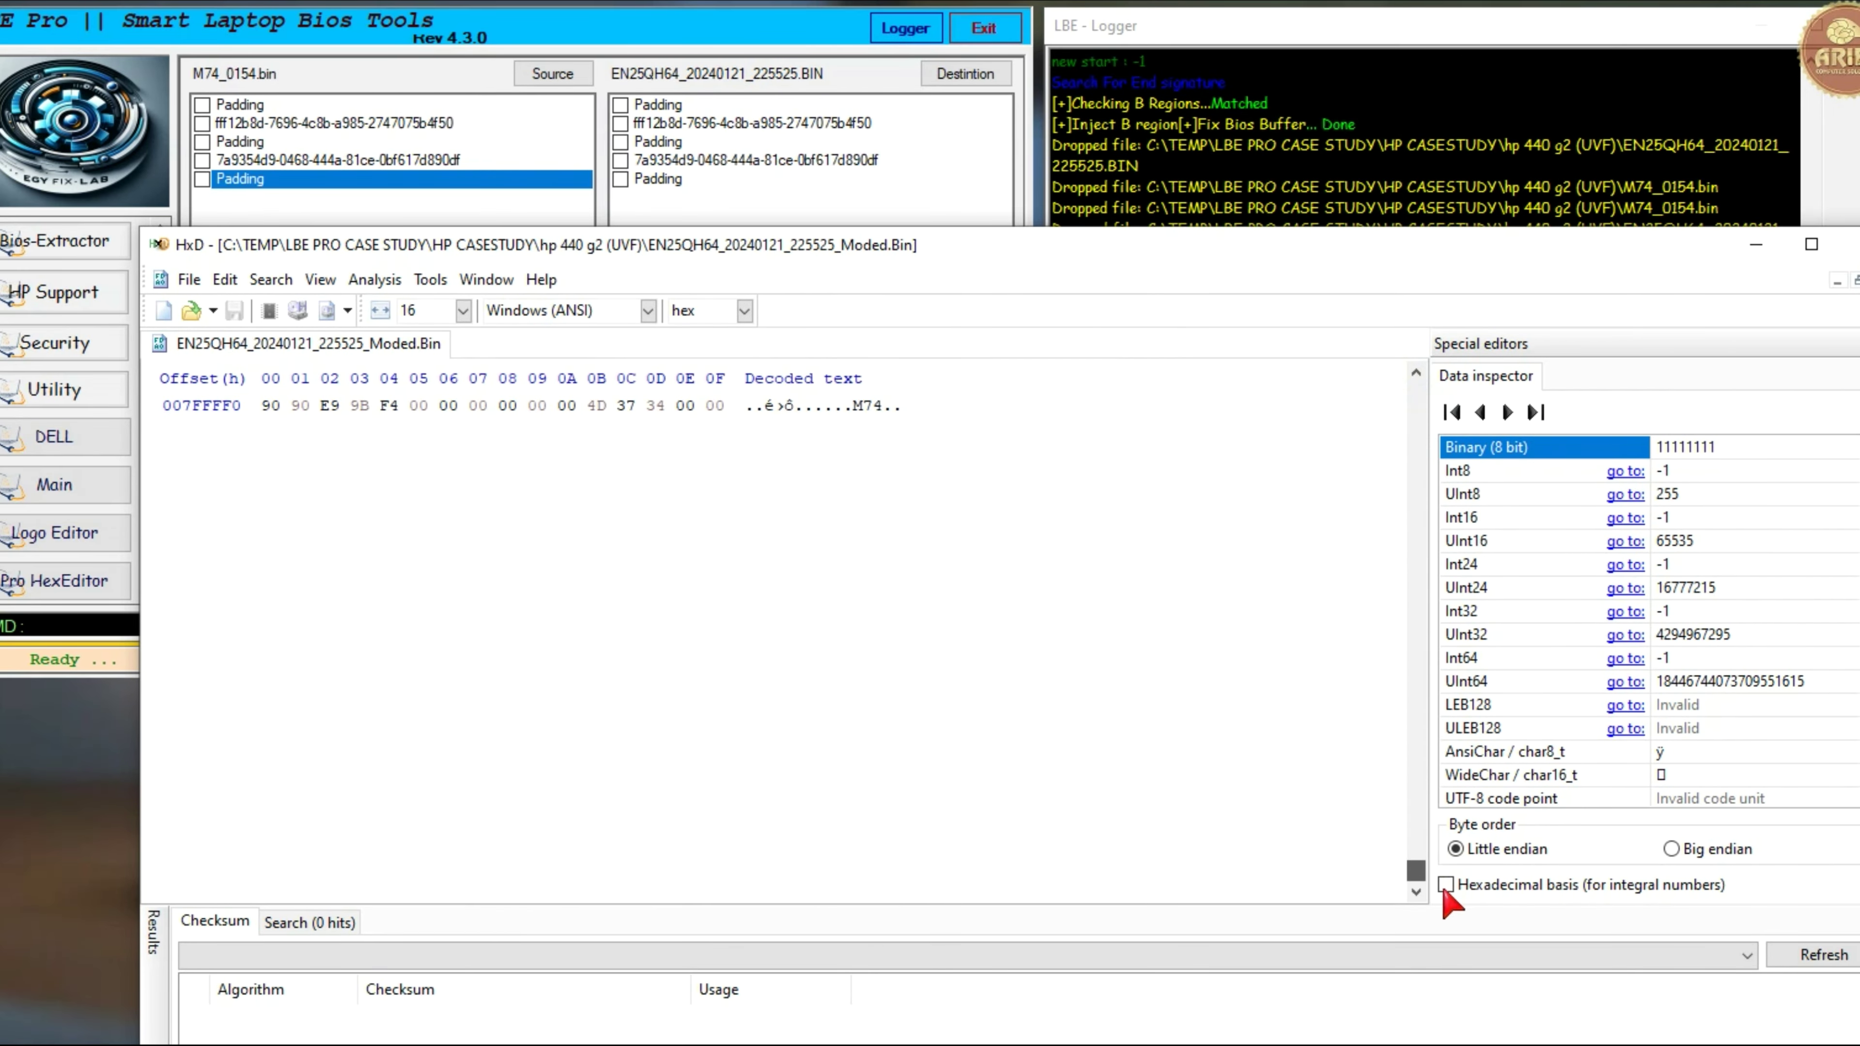
pyautogui.hotkey('alt', 'F4')
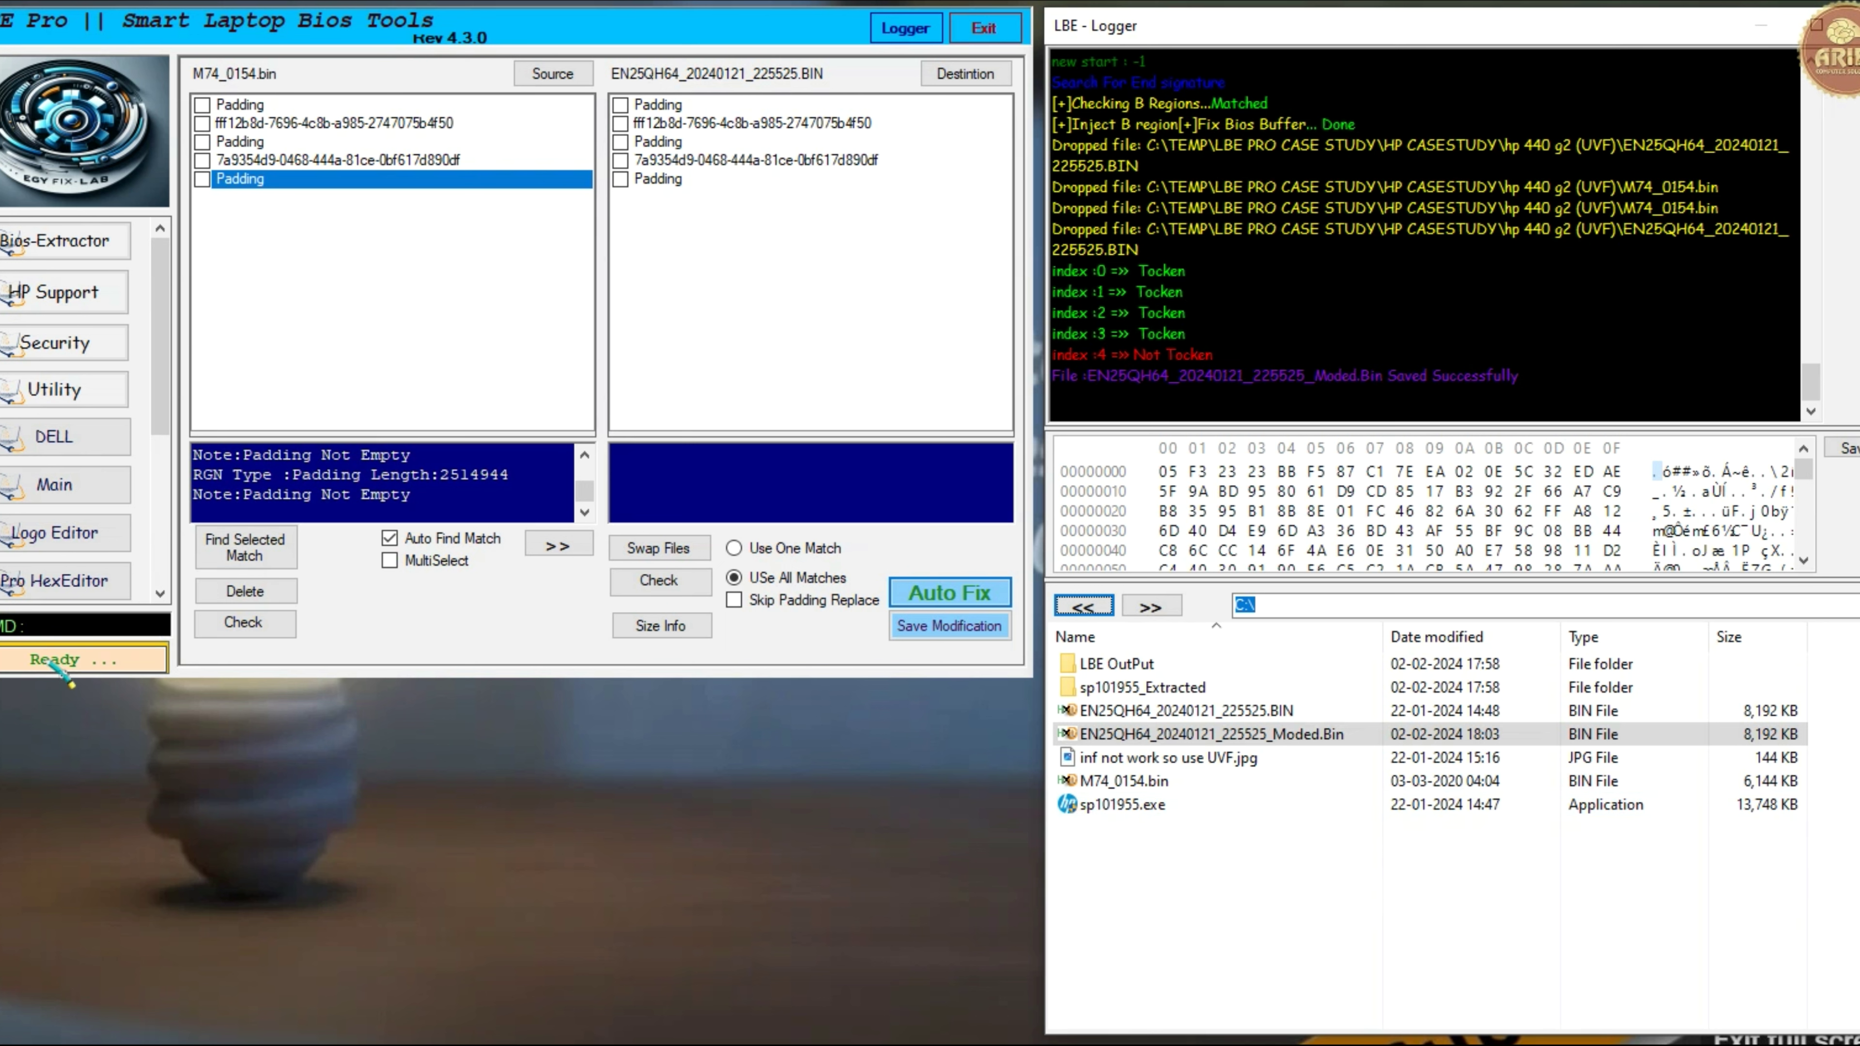
# - Switch to the YouTube channel in the browser and open the LBE PRO playlist from its created playlists
pyautogui.click(39, 629)
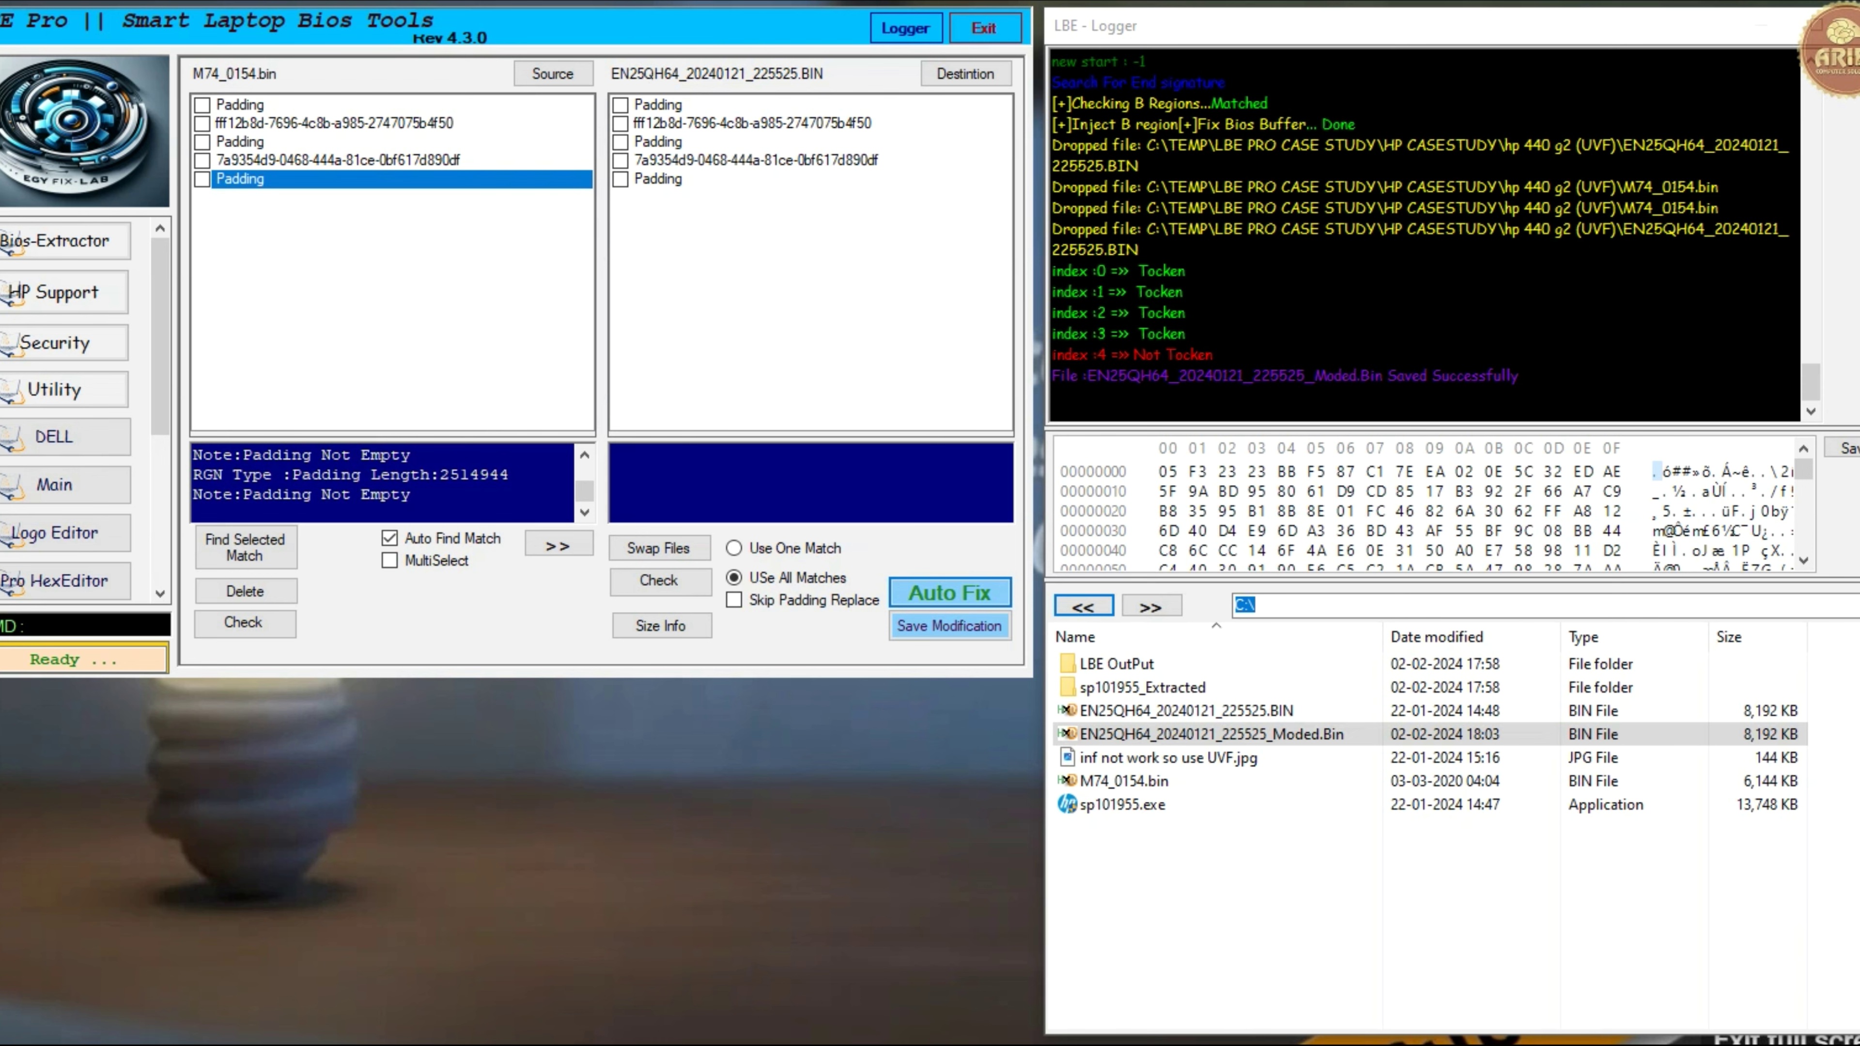
pyautogui.hotkey('alt', 'Tab')
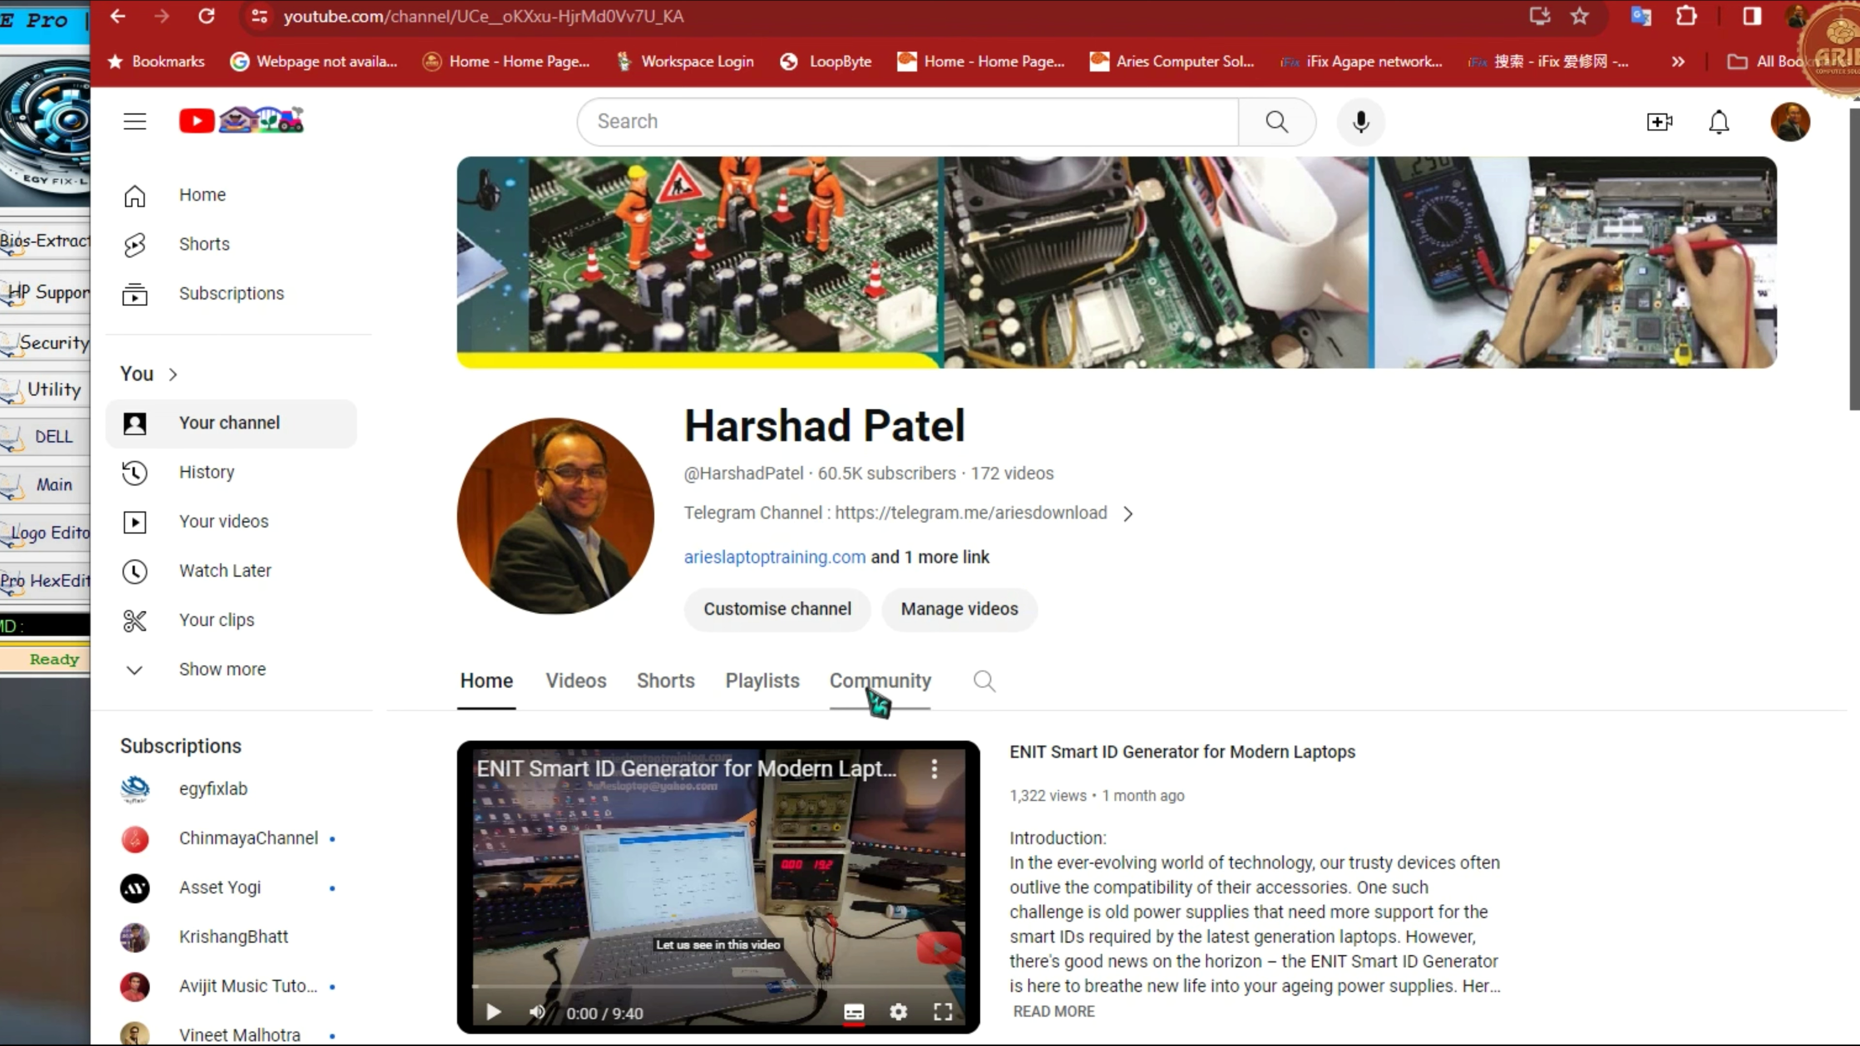
pyautogui.click(765, 696)
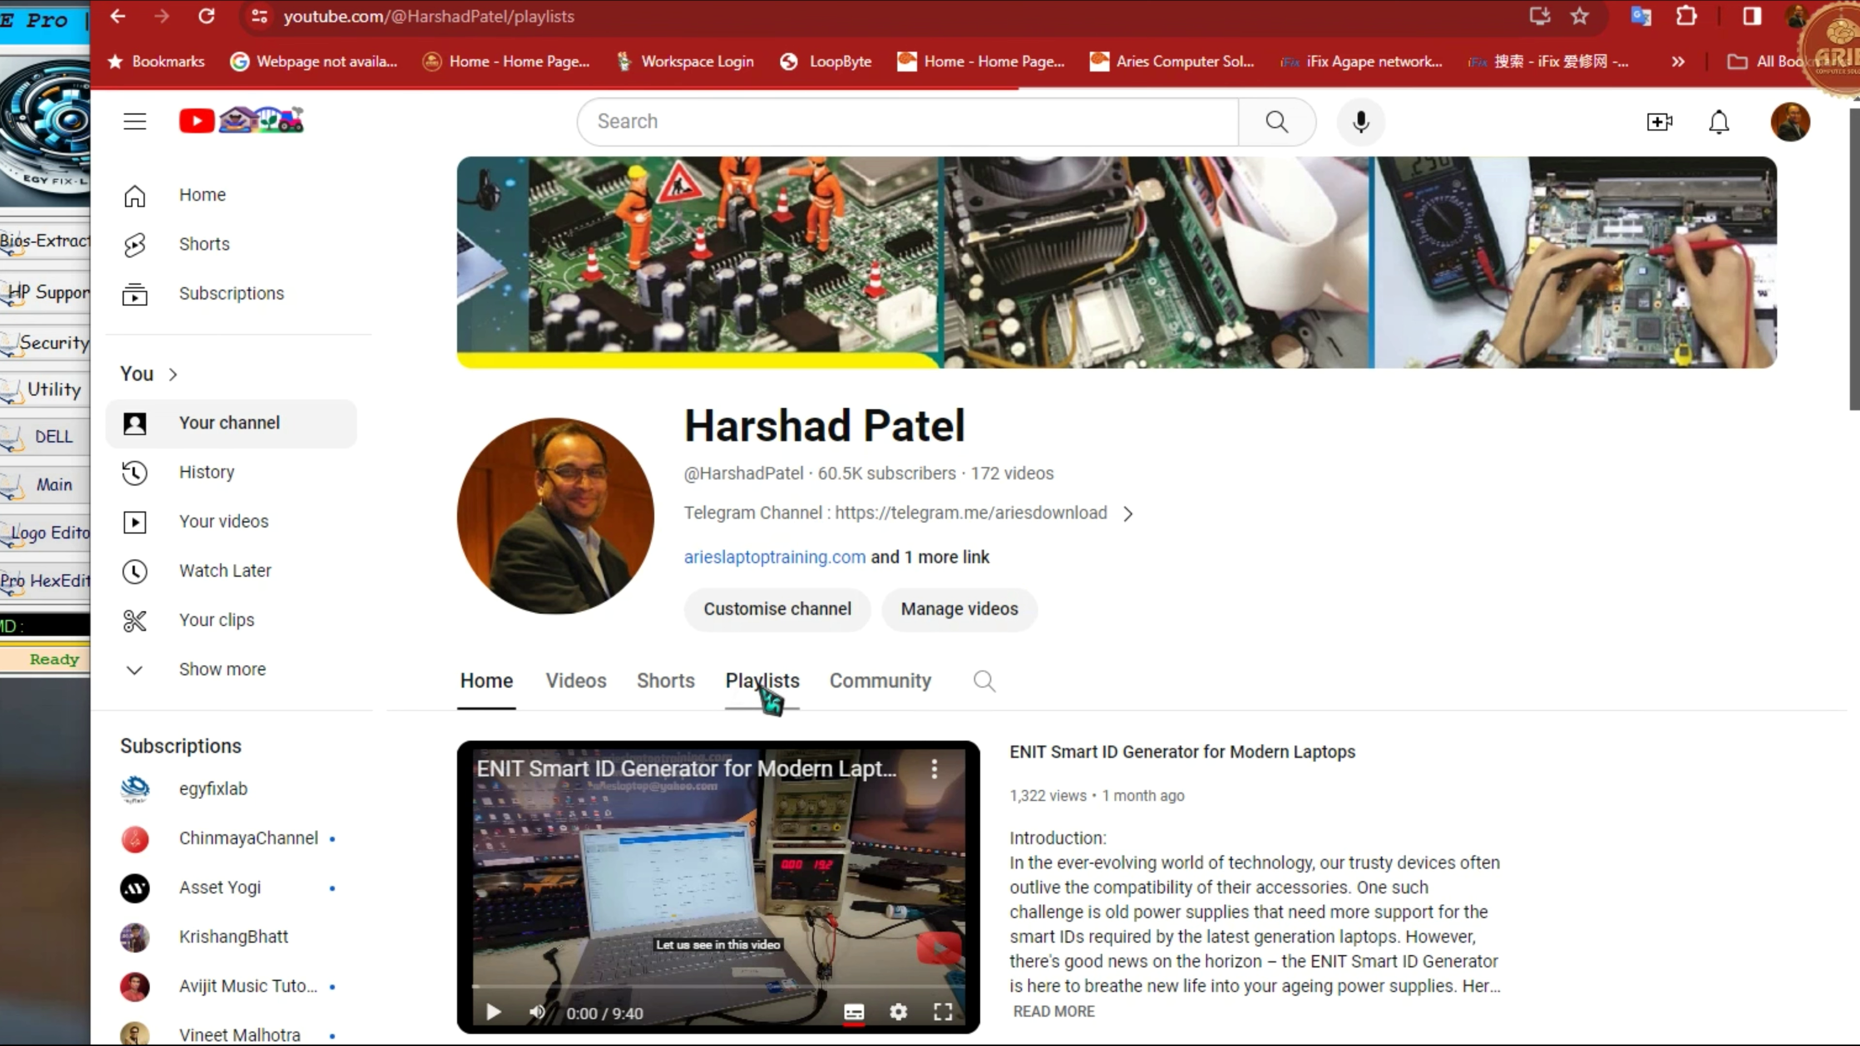
pyautogui.scroll(-1, 765, 696)
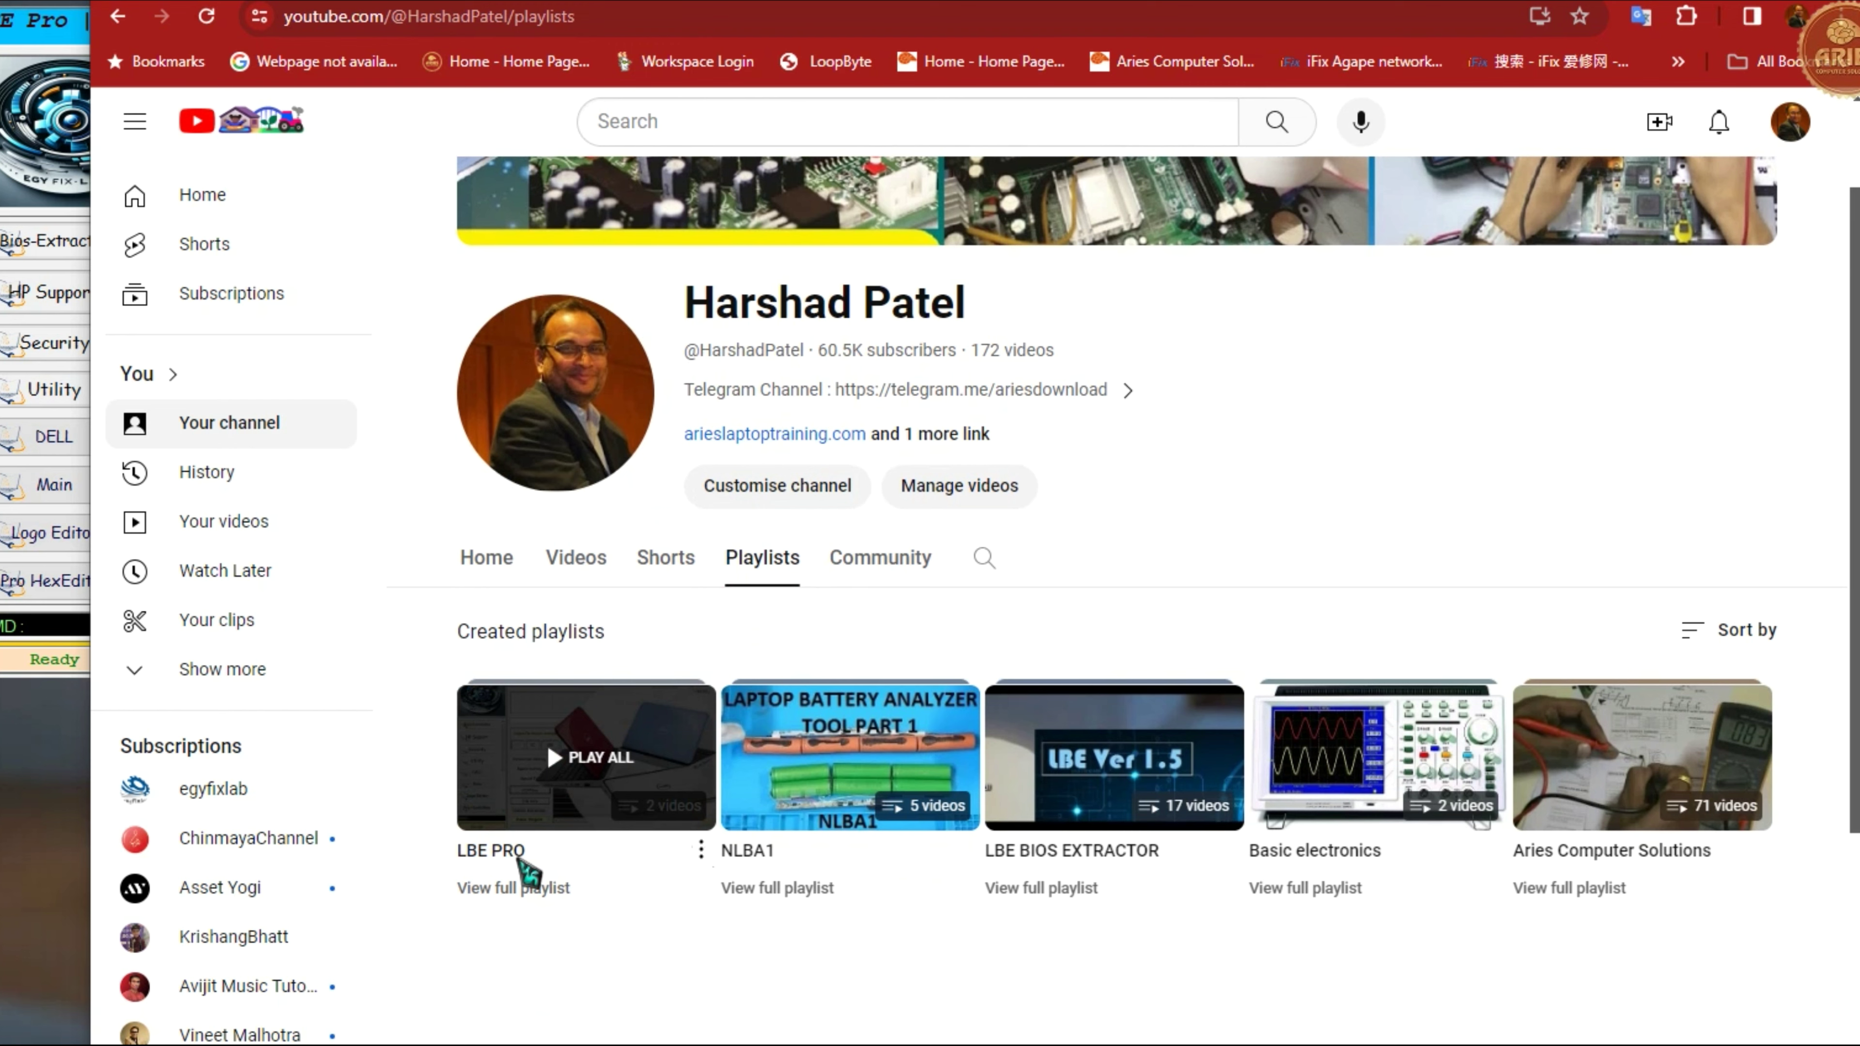
pyautogui.click(518, 859)
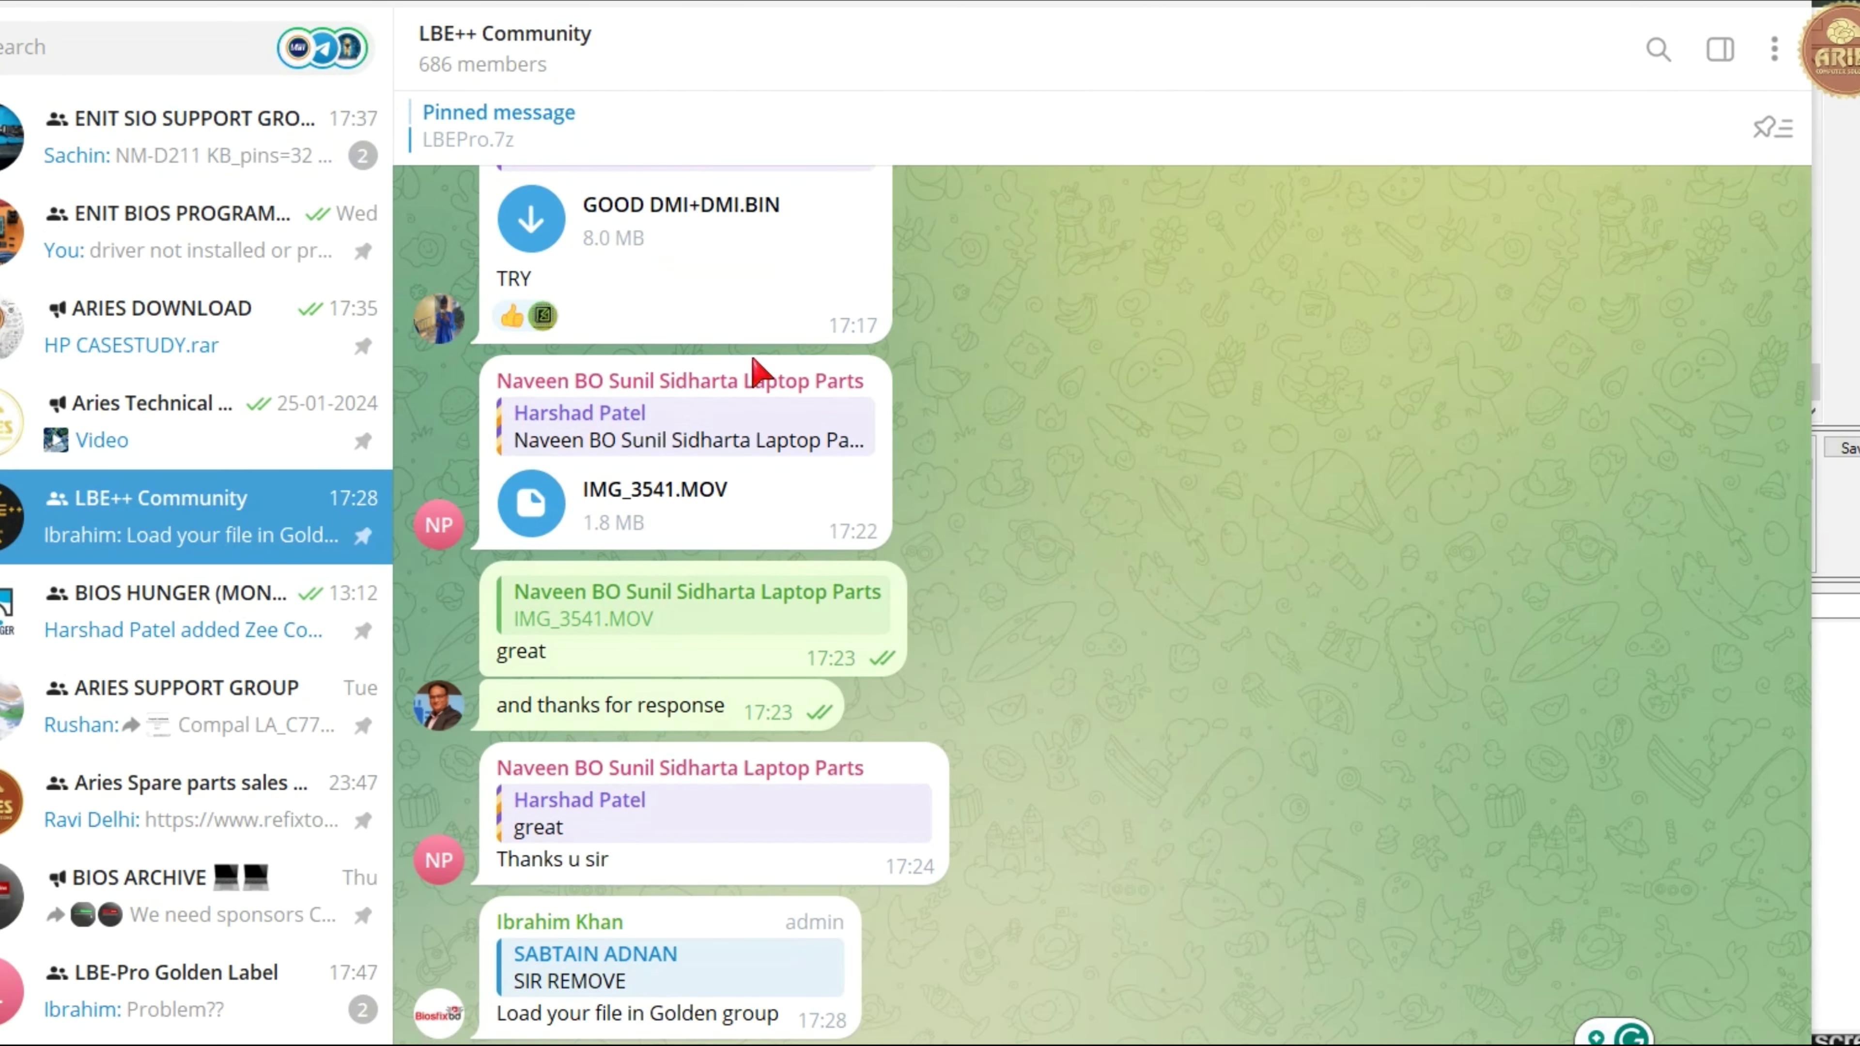
# - View the LBE++ Community group in Telegram and return to LBE Pro
pyautogui.doubleClick(684, 643)
pyautogui.click(1680, 6)
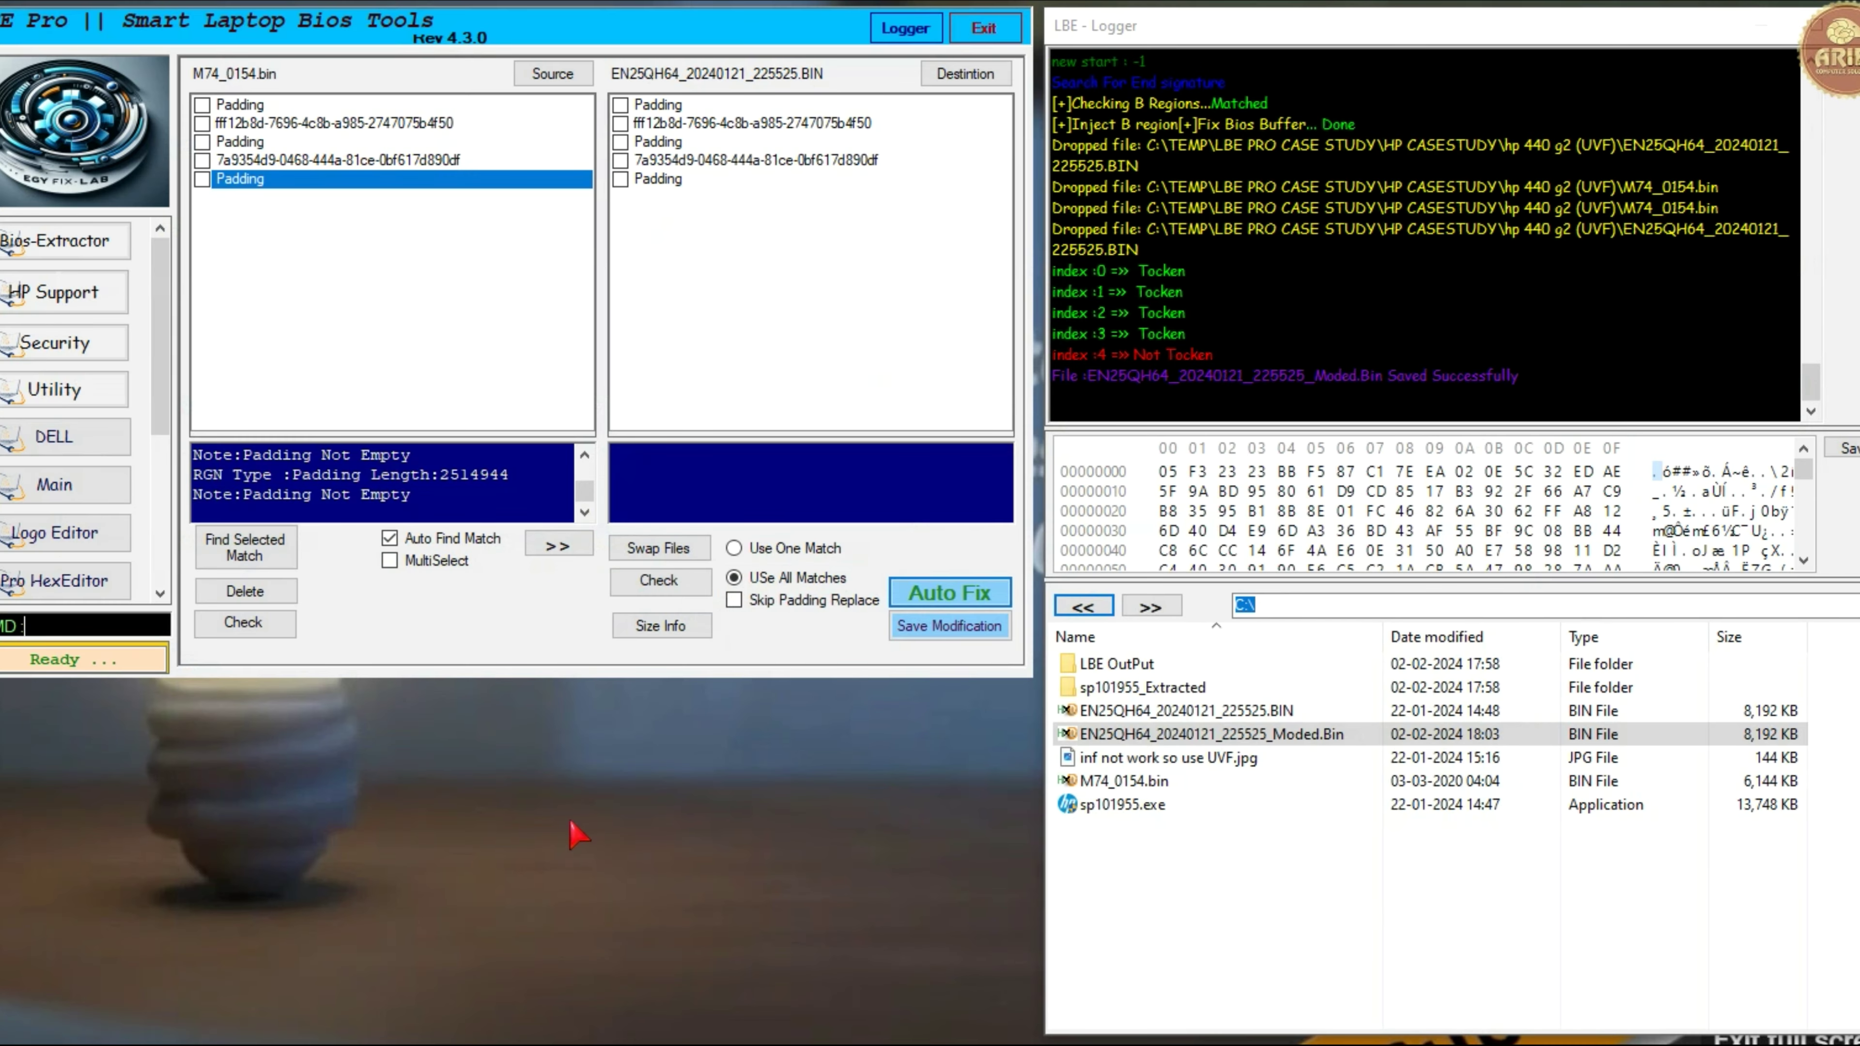